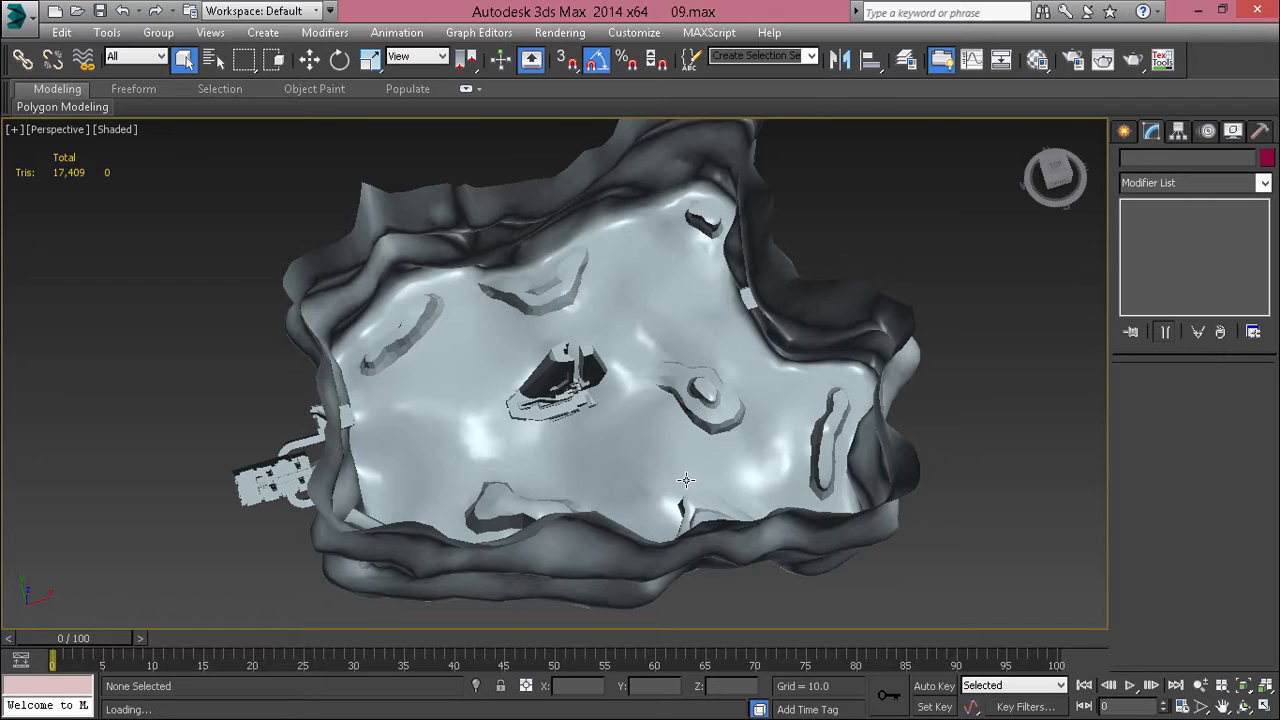
Step: Save the canyon scene as a new version named 10 in the kickass_canyon folder
{"action": "middle_click_drag", "start_coordinate": [657, 478], "coordinate": [410, 490], "text": "alt"}
{"action": "middle_click_drag", "start_coordinate": [448, 415], "coordinate": [597, 525], "text": "alt"}
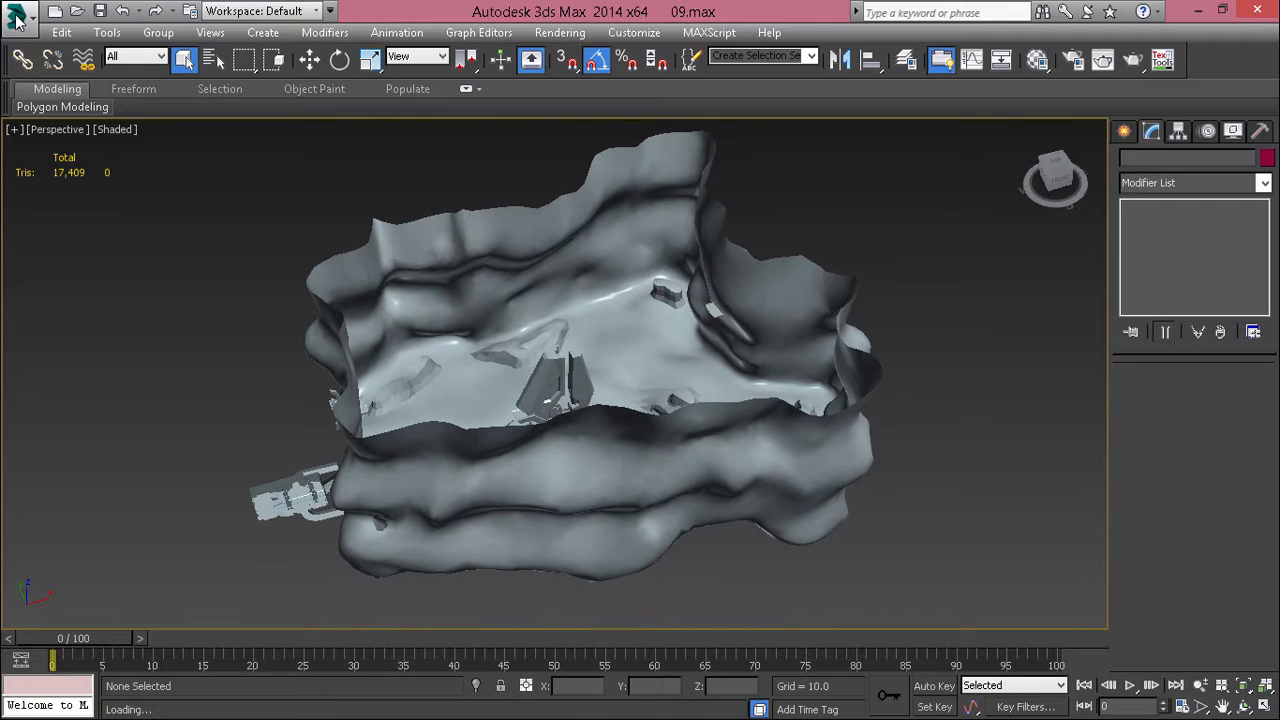
{"action": "left_click", "coordinate": [17, 18]}
{"action": "left_click", "coordinate": [480, 466]}
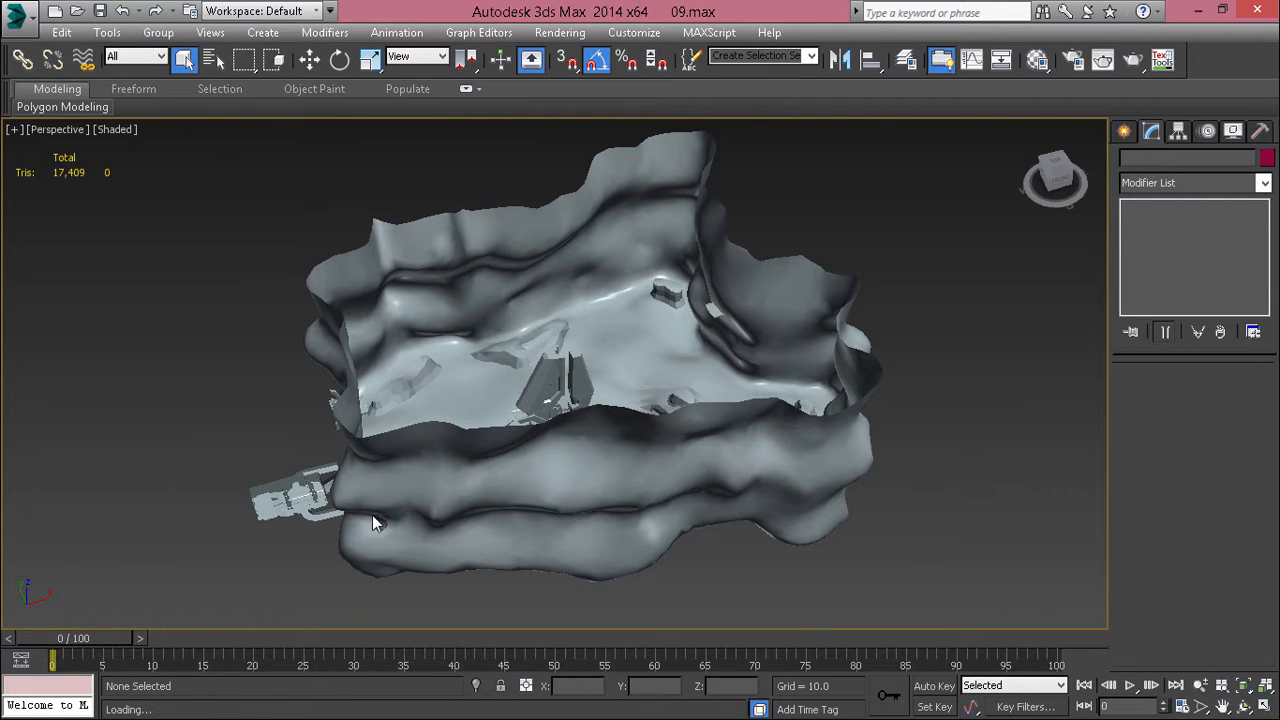
{"action": "key", "text": "ctrl+shift+s"}
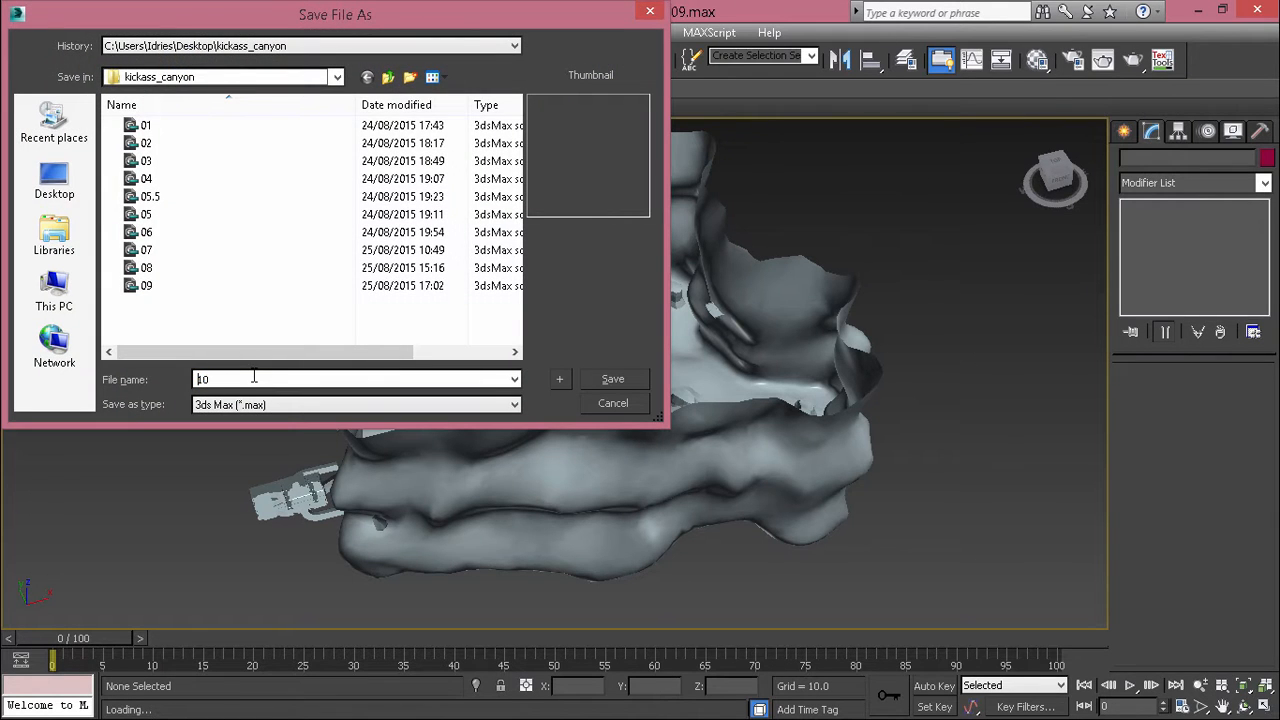
{"action": "key", "text": "Return"}
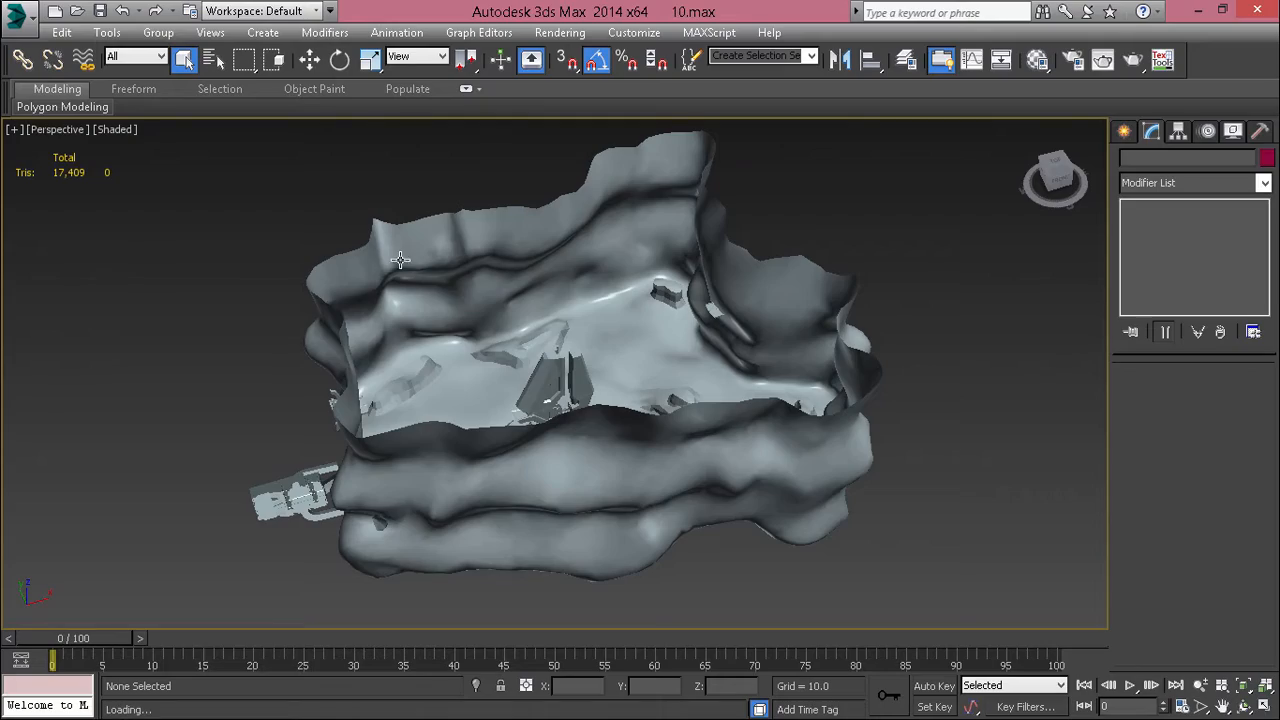
Step: Examine the canyon terrain, rim and central structure, comparing the shaded display with the edged-faces display
{"action": "mouse_move", "coordinate": [763, 346]}
{"action": "middle_mouse_down", "text": "alt"}
{"action": "mouse_move", "coordinate": [732, 445]}
{"action": "mouse_move", "coordinate": [649, 176]}
{"action": "mouse_move", "coordinate": [331, 147]}
{"action": "middle_mouse_up", "text": "alt"}
{"action": "key", "text": "F4"}
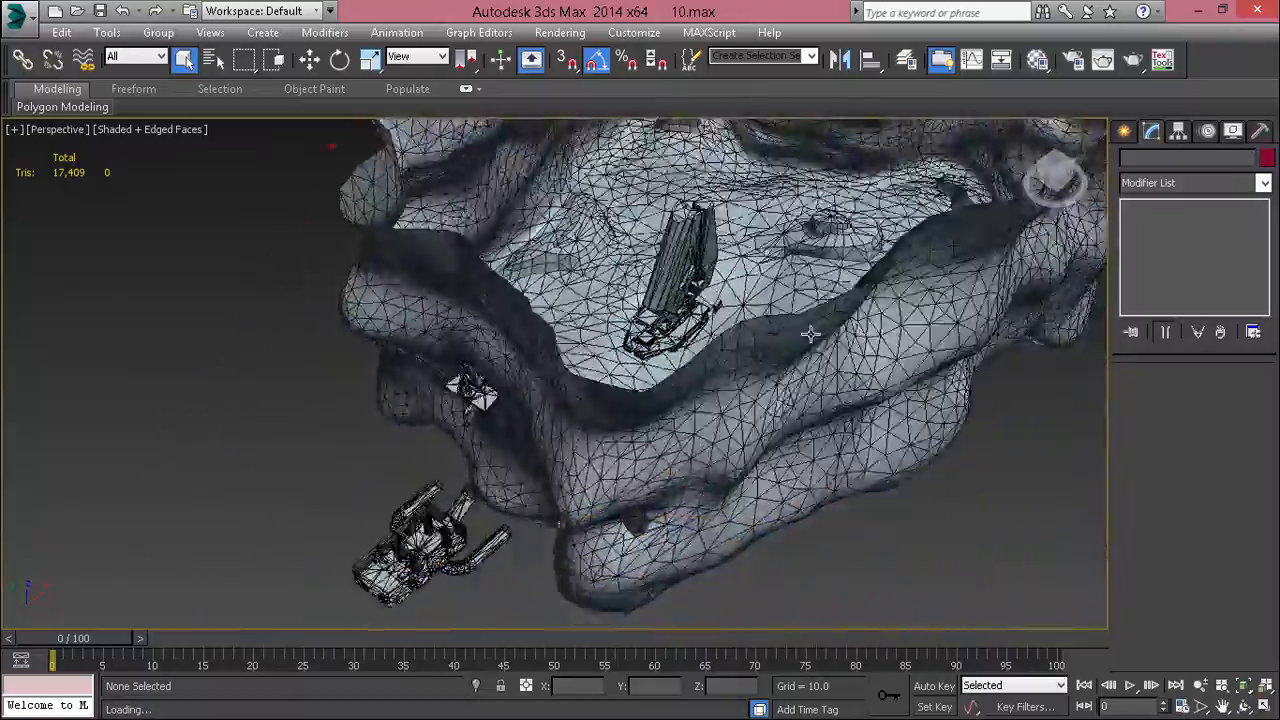
{"action": "middle_click_drag", "start_coordinate": [810, 335], "coordinate": [629, 406], "text": "alt"}
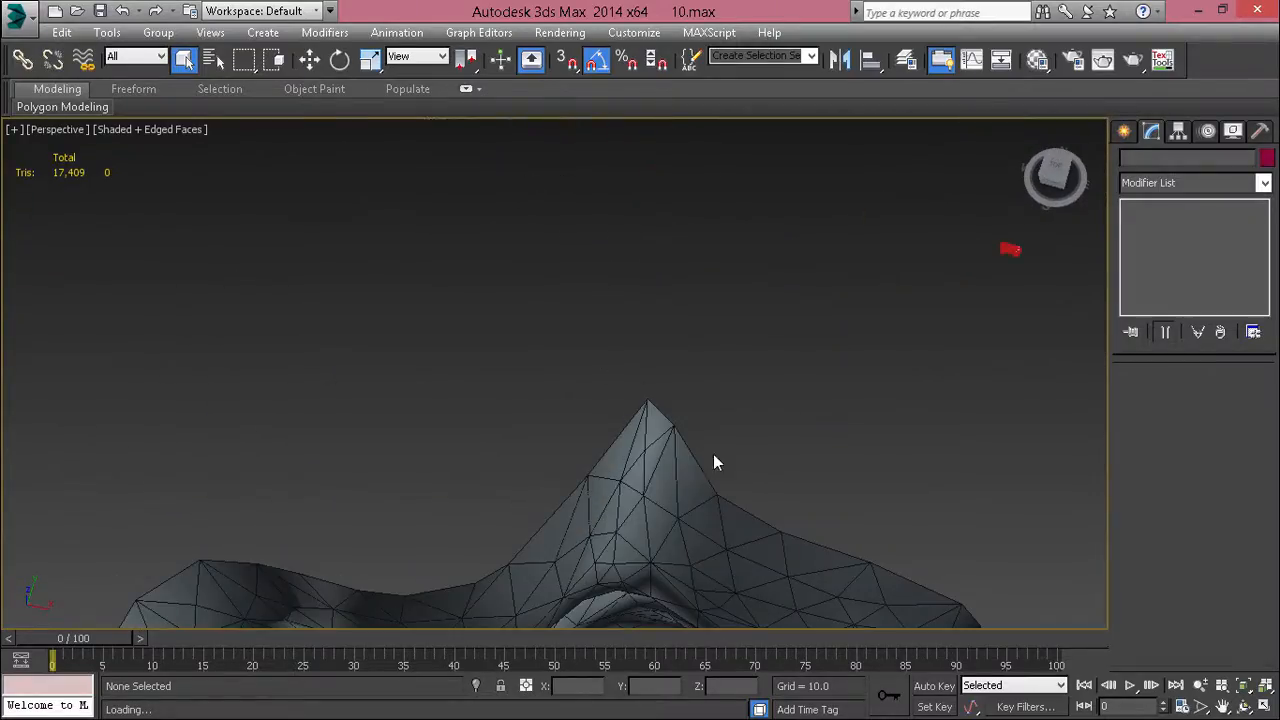
{"action": "middle_click_drag", "start_coordinate": [713, 455], "coordinate": [616, 322], "text": "alt"}
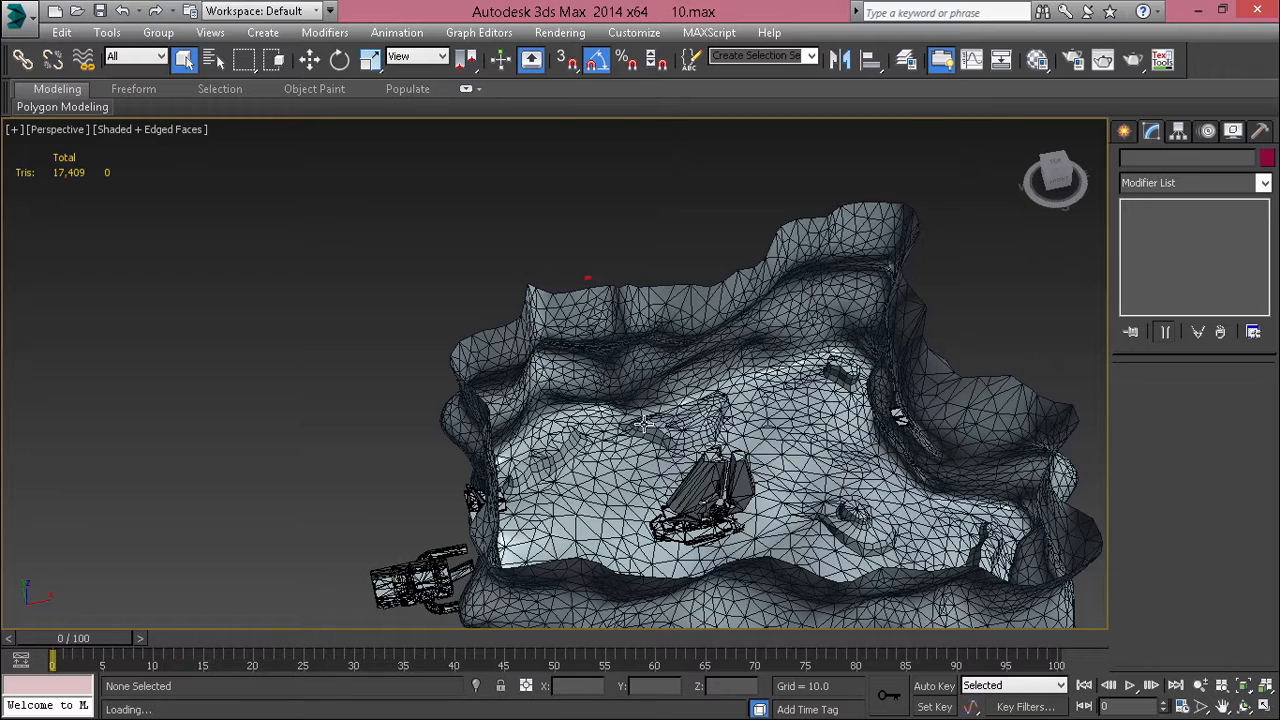
{"action": "key", "text": "F4"}
{"action": "middle_click_drag", "start_coordinate": [644, 424], "coordinate": [660, 380], "text": "alt"}
{"action": "scroll", "coordinate": [369, 516], "scroll_direction": "up", "scroll_amount": 4}
{"action": "middle_click_drag", "start_coordinate": [369, 516], "coordinate": [627, 404], "text": "alt"}
{"action": "scroll", "coordinate": [638, 375], "scroll_direction": "down", "scroll_amount": 4}
{"action": "scroll", "coordinate": [716, 393], "scroll_direction": "up", "scroll_amount": 3}
{"action": "middle_click_drag", "start_coordinate": [707, 393], "coordinate": [393, 374], "text": "alt"}
{"action": "scroll", "coordinate": [343, 339], "scroll_direction": "up", "scroll_amount": 2}
{"action": "scroll", "coordinate": [563, 394], "scroll_direction": "down", "scroll_amount": 5}
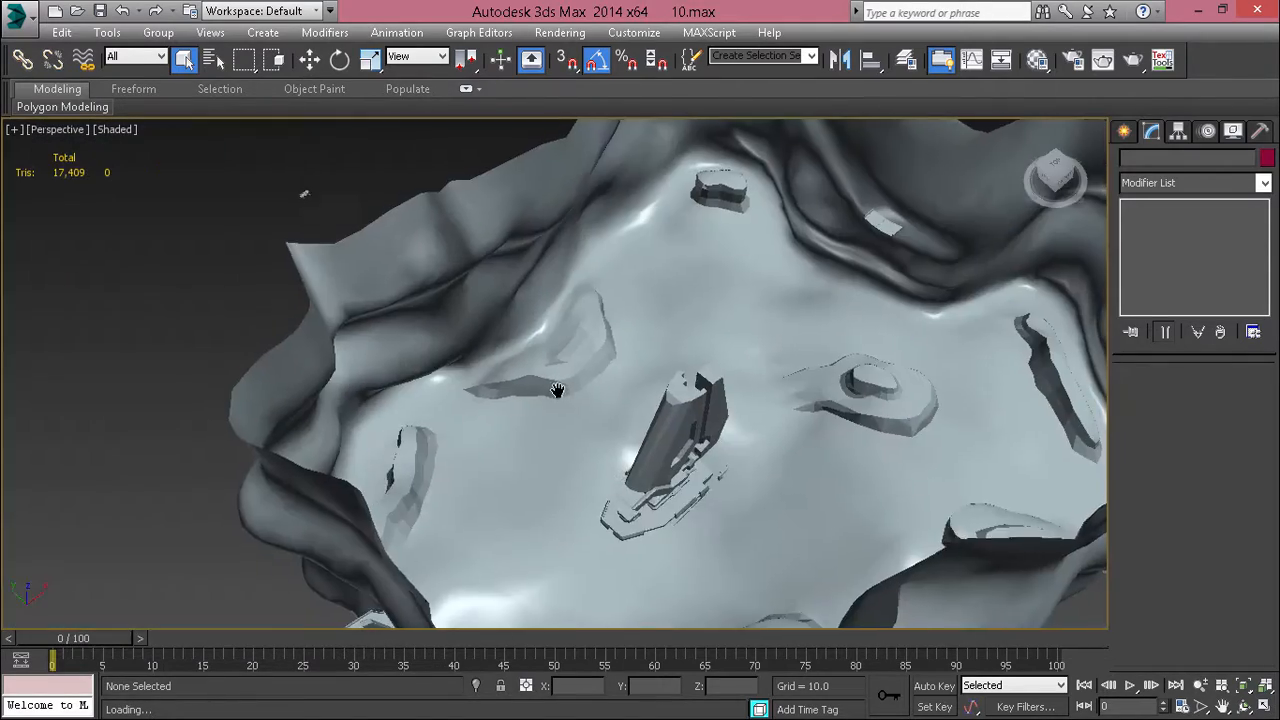
{"action": "middle_click_drag", "start_coordinate": [559, 392], "coordinate": [515, 370], "text": "alt"}
{"action": "scroll", "coordinate": [360, 376], "scroll_direction": "up", "scroll_amount": 3}
{"action": "scroll", "coordinate": [360, 376], "scroll_direction": "down", "scroll_amount": 4}
{"action": "scroll", "coordinate": [490, 450], "scroll_direction": "up", "scroll_amount": 3}
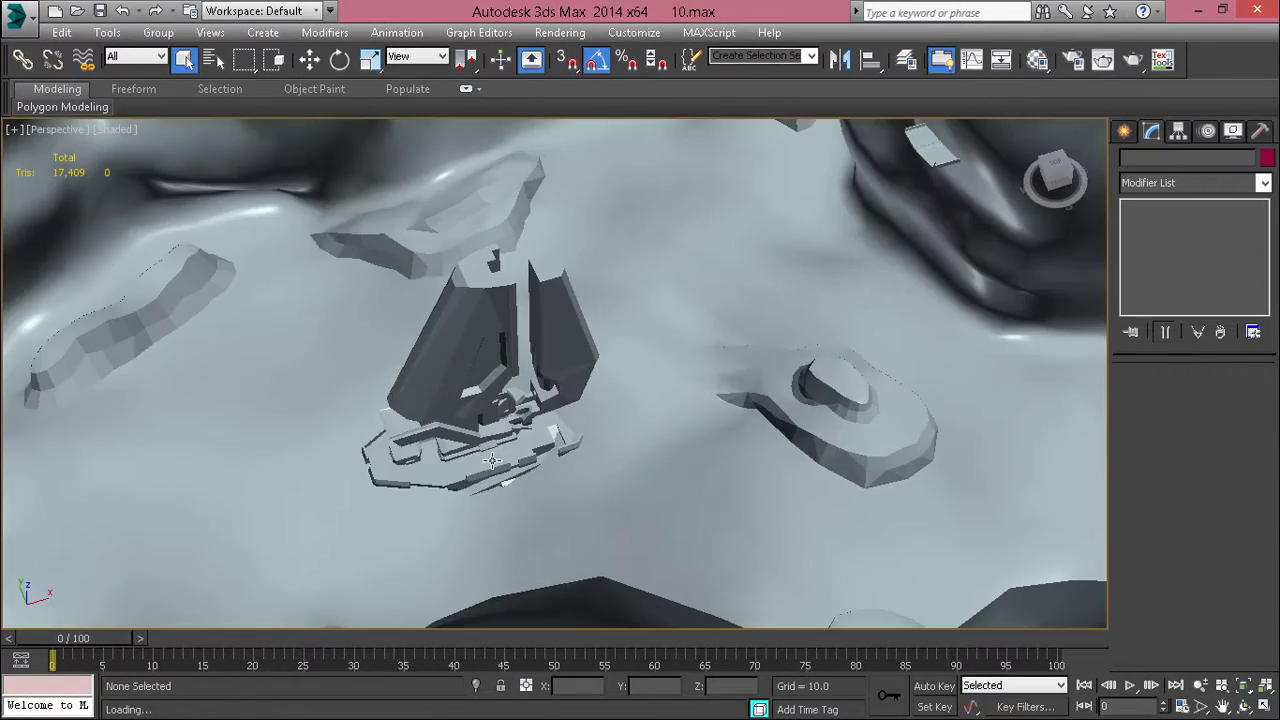
{"action": "key", "text": "F4"}
{"action": "middle_click_drag", "start_coordinate": [490, 453], "coordinate": [649, 410]}
{"action": "scroll", "coordinate": [649, 410], "scroll_direction": "down", "scroll_amount": 5}
{"action": "key", "text": "F4"}
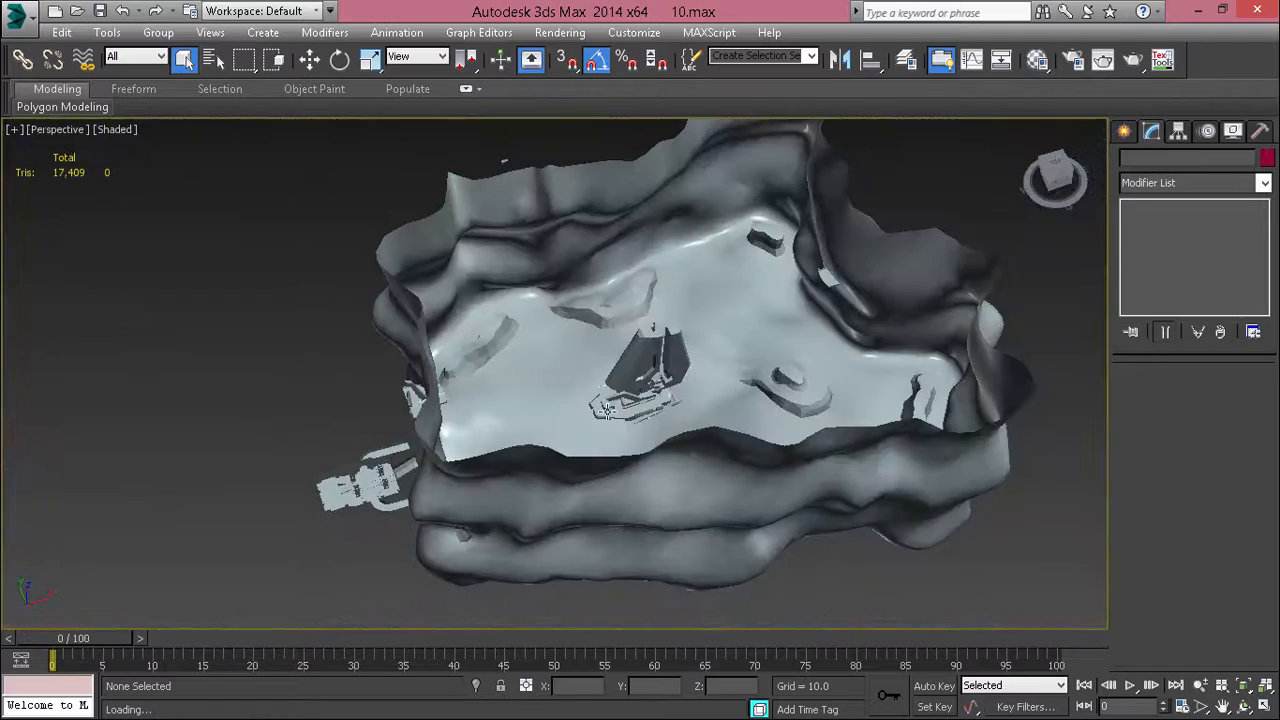
Step: Select the reference structures at the canyon's edge, isolate them and display them with edged faces
{"action": "middle_click_drag", "start_coordinate": [452, 585], "coordinate": [568, 510]}
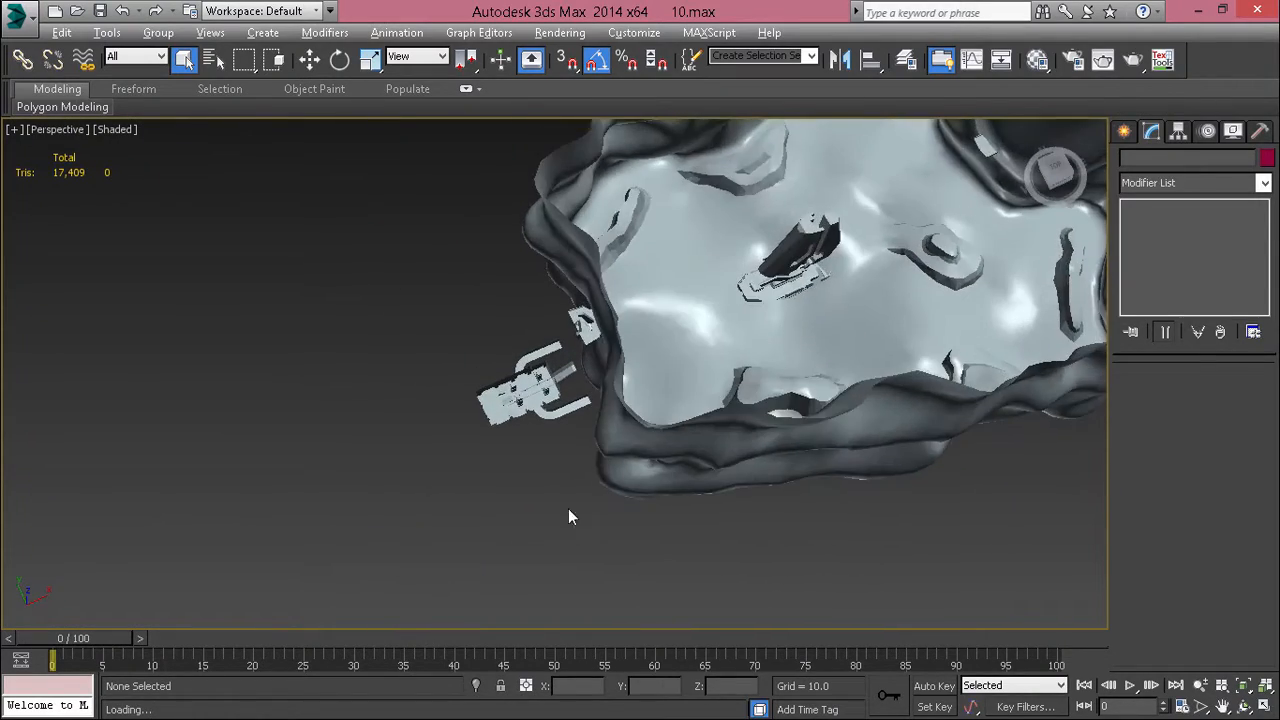
{"action": "scroll", "coordinate": [504, 407], "scroll_direction": "up", "scroll_amount": 4}
{"action": "mouse_move", "coordinate": [600, 350]}
{"action": "middle_mouse_down"}
{"action": "mouse_move", "coordinate": [668, 353]}
{"action": "mouse_move", "coordinate": [590, 358]}
{"action": "middle_mouse_up"}
{"action": "scroll", "coordinate": [590, 358], "scroll_direction": "down", "scroll_amount": 4}
{"action": "middle_click_drag", "start_coordinate": [690, 405], "coordinate": [430, 350]}
{"action": "scroll", "coordinate": [640, 414], "scroll_direction": "up", "scroll_amount": 4}
{"action": "middle_click_drag", "start_coordinate": [641, 416], "coordinate": [479, 534], "text": "alt"}
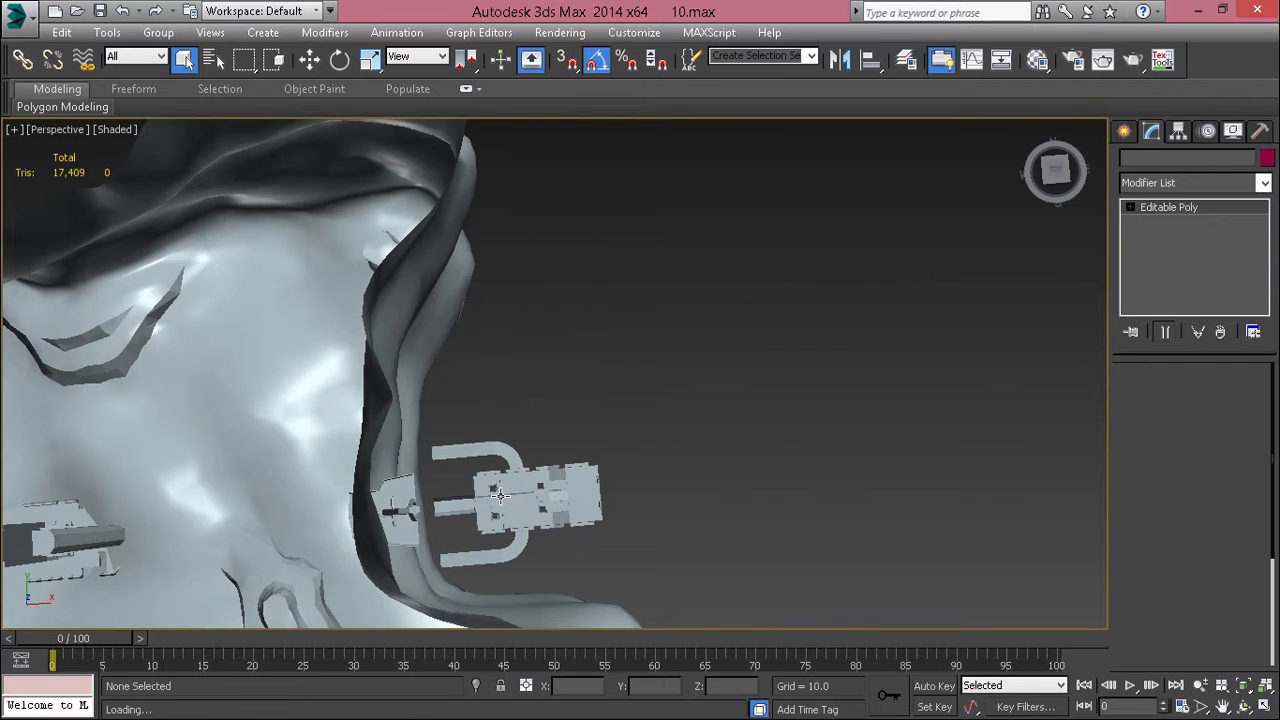
{"action": "left_click", "coordinate": [500, 496]}
{"action": "middle_click_drag", "start_coordinate": [520, 454], "coordinate": [684, 386]}
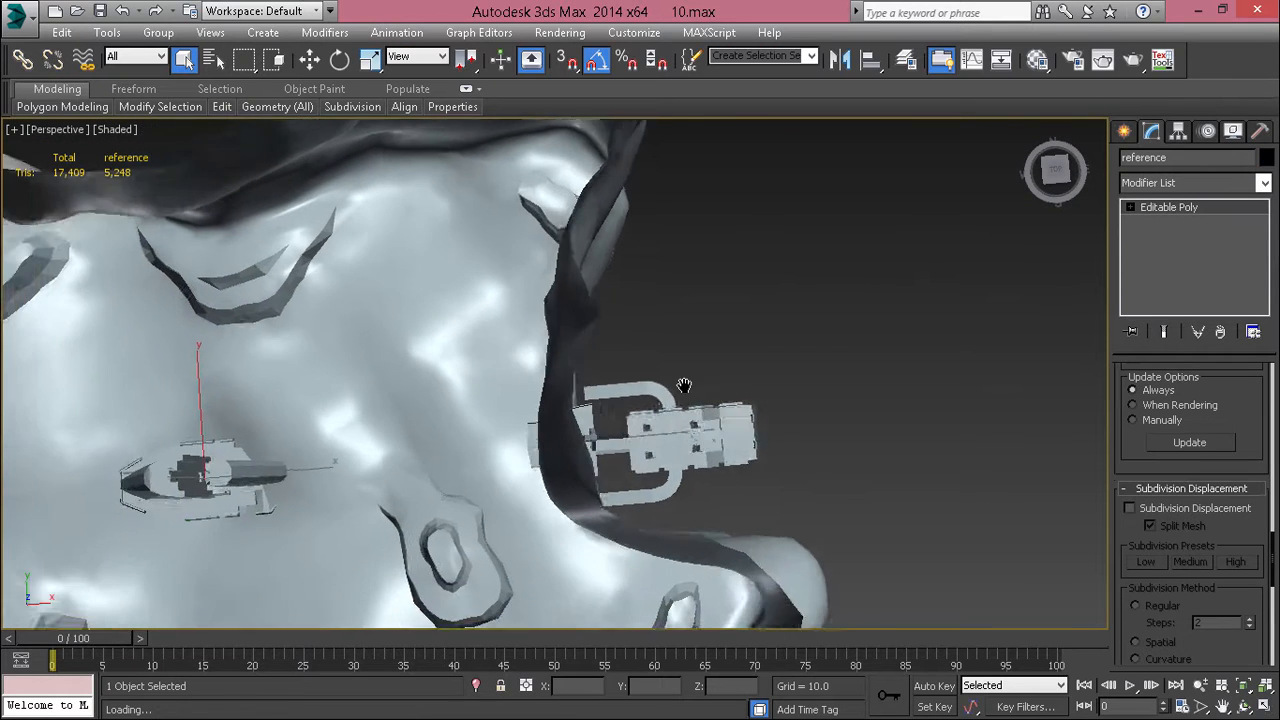
{"action": "scroll", "coordinate": [475, 372], "scroll_direction": "down", "scroll_amount": 3}
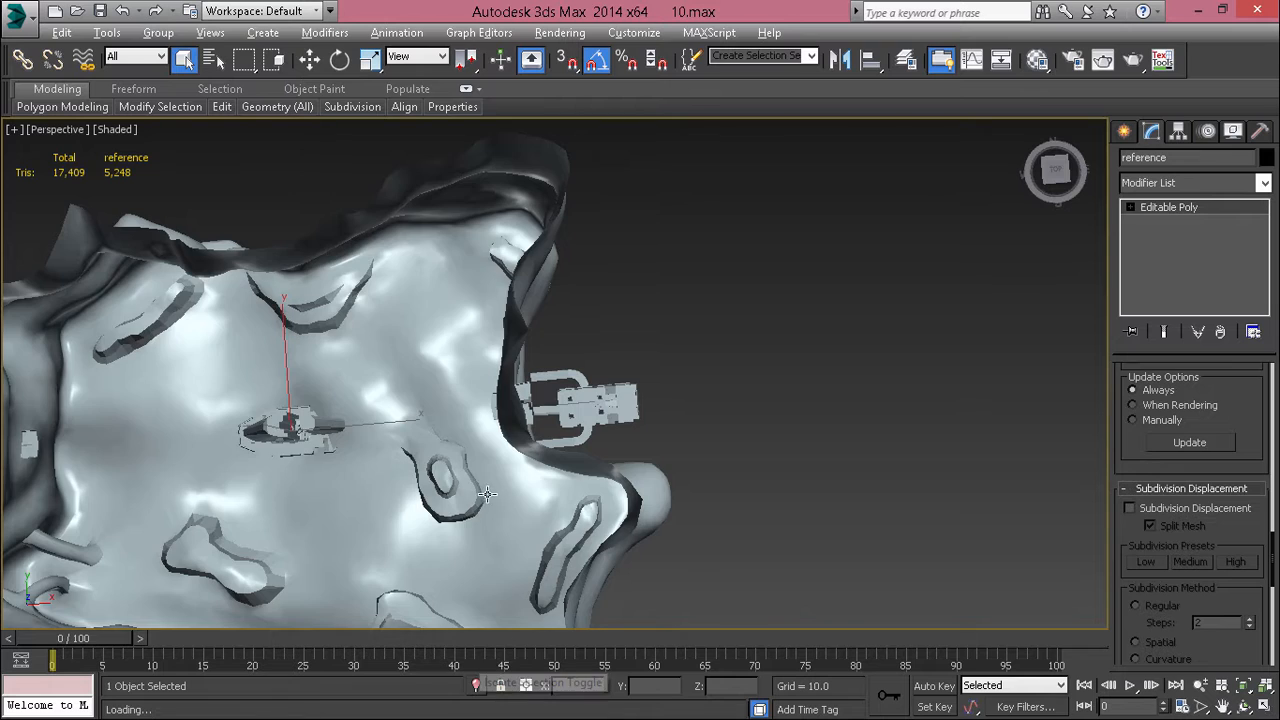
{"action": "middle_click_drag", "start_coordinate": [594, 397], "coordinate": [612, 345], "text": "alt"}
{"action": "key", "text": "F4"}
{"action": "middle_click_drag", "start_coordinate": [587, 395], "coordinate": [555, 418]}
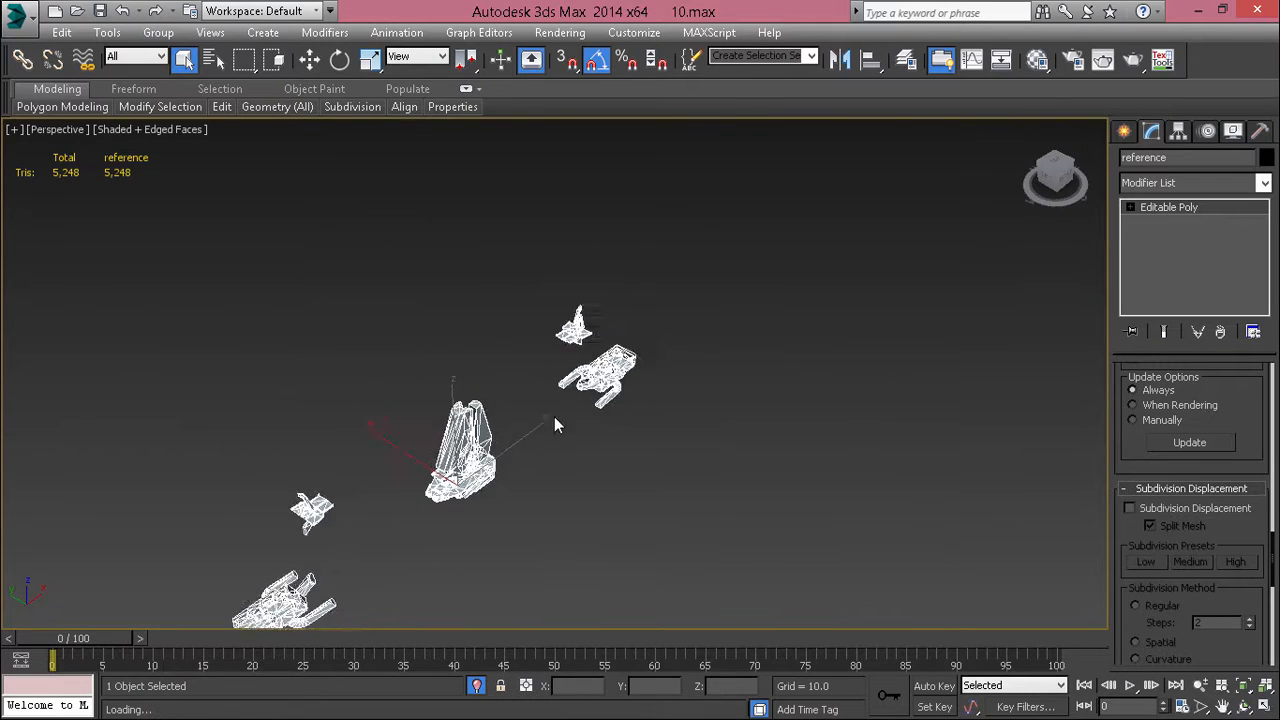
Step: Inspect the corner vertices at the open end of the base's protruding corridor in Vertex mode
{"action": "scroll", "coordinate": [554, 416], "scroll_direction": "up", "scroll_amount": 12}
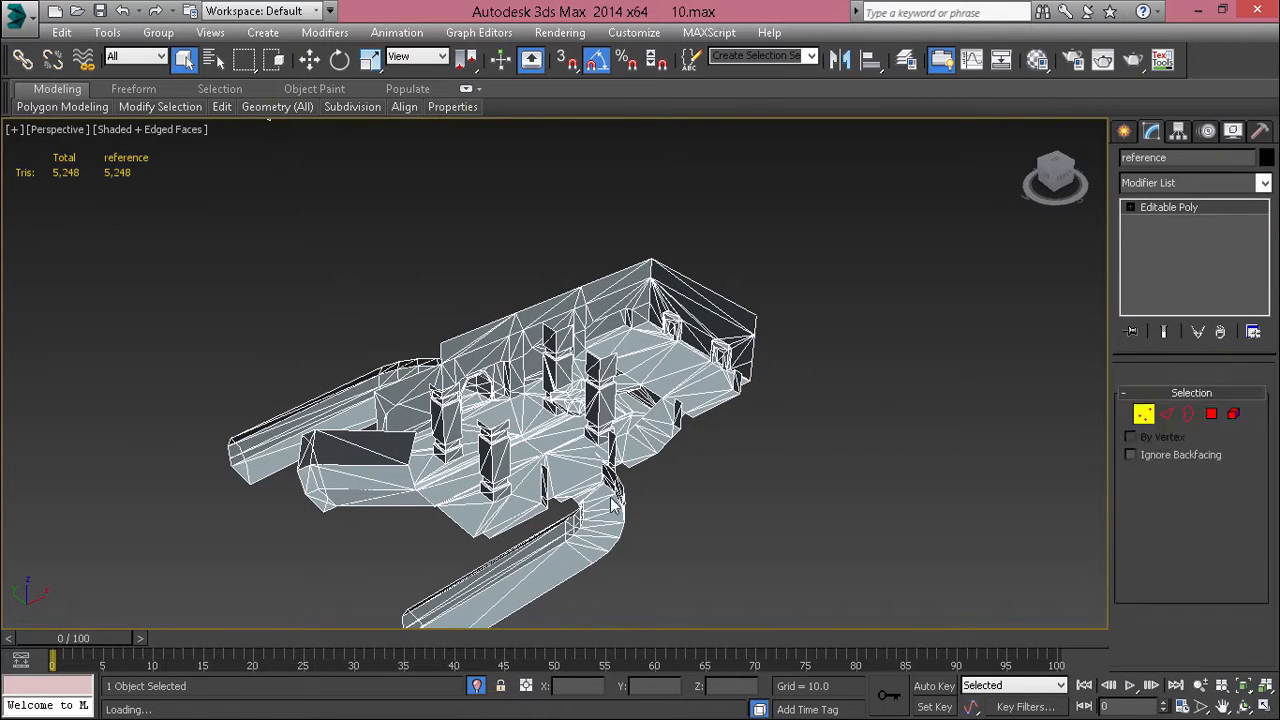
{"action": "middle_click_drag", "start_coordinate": [608, 480], "coordinate": [682, 366]}
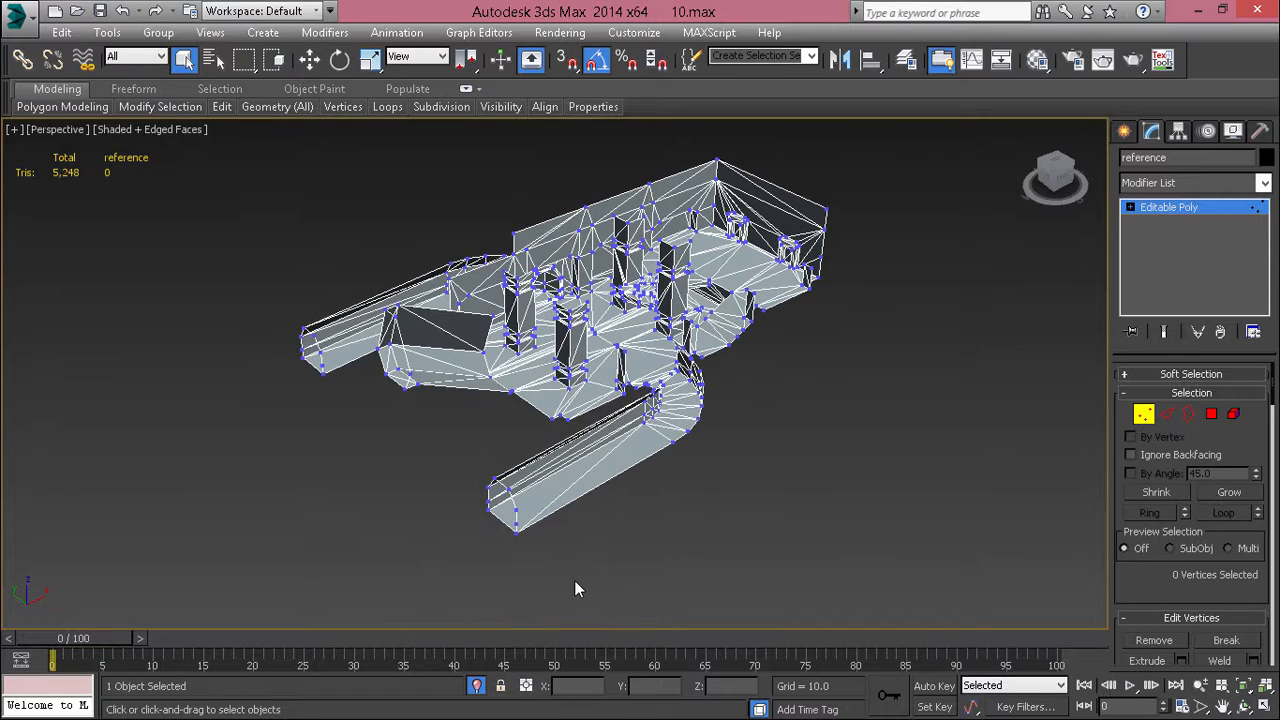
{"action": "left_click_drag", "start_coordinate": [572, 545], "coordinate": [440, 523]}
{"action": "scroll", "coordinate": [440, 560], "scroll_direction": "up", "scroll_amount": 8}
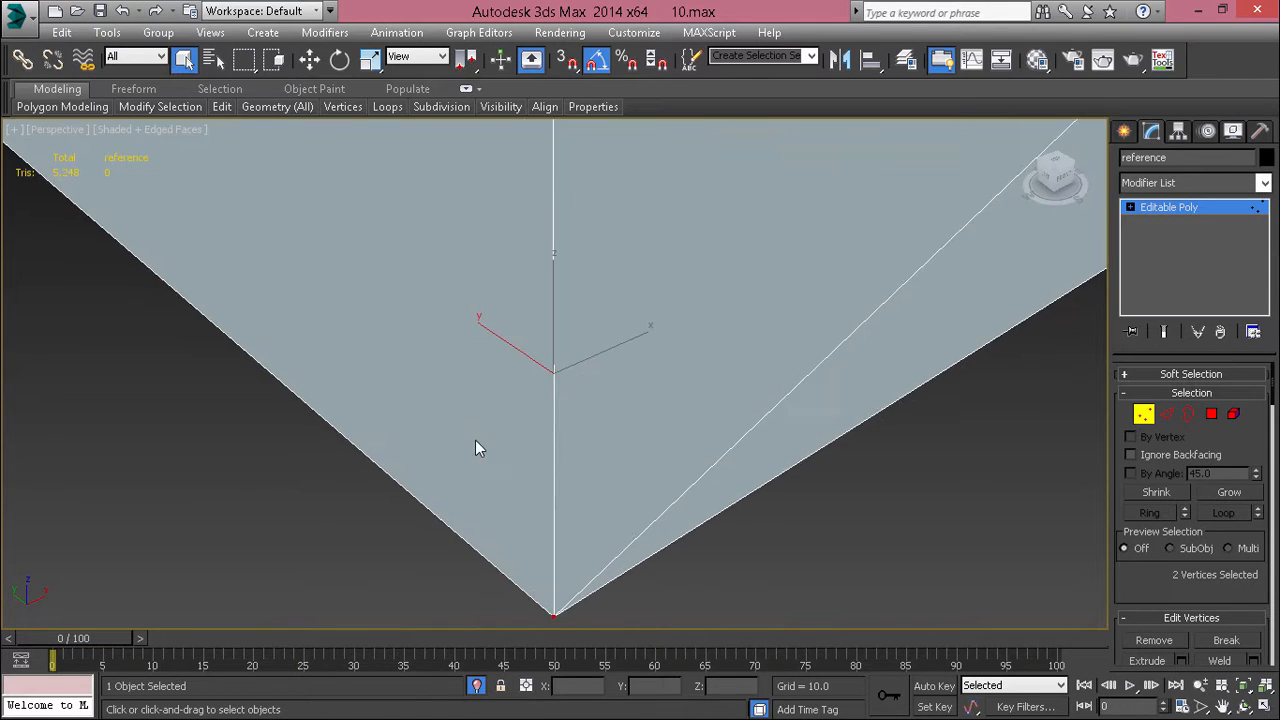
{"action": "scroll", "coordinate": [478, 448], "scroll_direction": "down", "scroll_amount": 6}
{"action": "middle_click_drag", "start_coordinate": [456, 495], "coordinate": [409, 603]}
{"action": "middle_click_drag", "start_coordinate": [409, 603], "coordinate": [436, 536], "text": "alt"}
Step: Turn off edged faces and pick a floor polygon at the corridor's open end in Polygon mode
{"action": "key", "text": "2"}
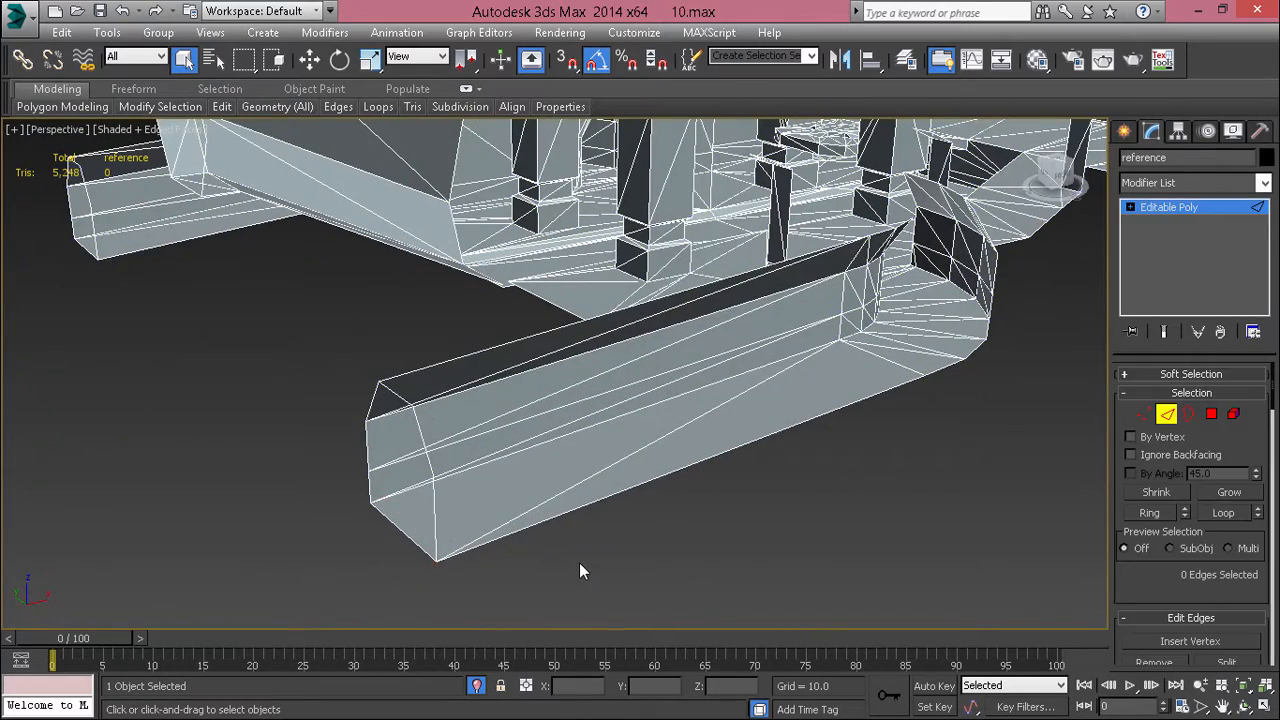
{"action": "key", "text": "F4"}
{"action": "mouse_move", "coordinate": [580, 563]}
{"action": "middle_mouse_down"}
{"action": "mouse_move", "coordinate": [380, 532]}
{"action": "mouse_move", "coordinate": [448, 537]}
{"action": "mouse_move", "coordinate": [293, 463]}
{"action": "middle_mouse_up"}
{"action": "key", "text": "4"}
{"action": "left_click", "coordinate": [450, 543]}
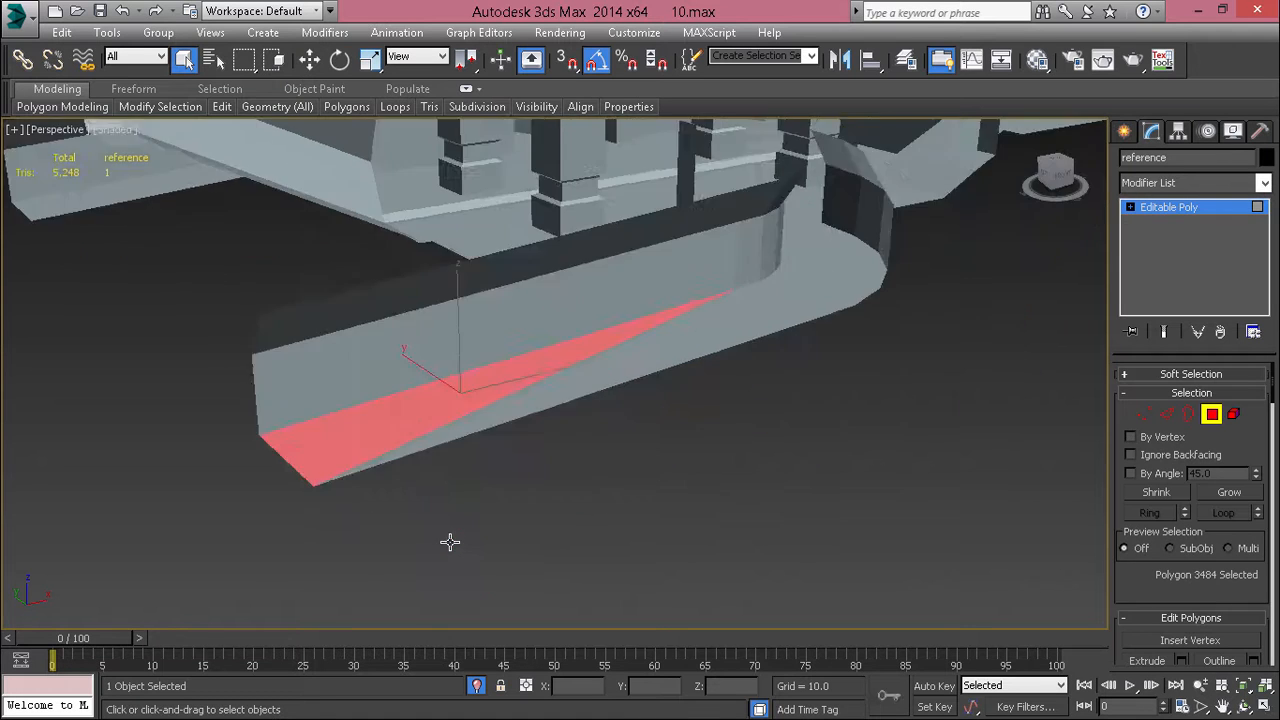
{"action": "scroll", "coordinate": [450, 543], "scroll_direction": "down", "scroll_amount": 3}
{"action": "middle_click_drag", "start_coordinate": [499, 520], "coordinate": [530, 535], "text": "alt"}
{"action": "scroll", "coordinate": [413, 438], "scroll_direction": "down", "scroll_amount": 5}
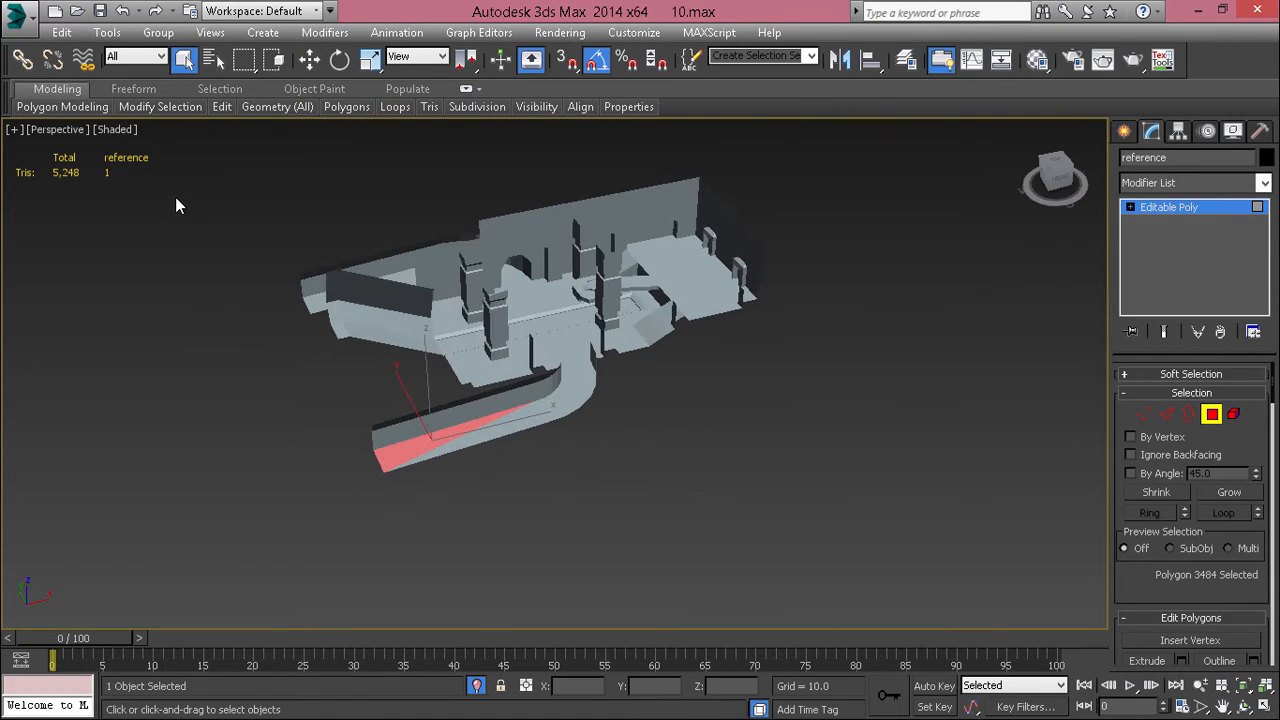
Step: Select all polygons of the base building, assign them smoothing group 1 and clear the selection
{"action": "key", "text": "ctrl+a"}
{"action": "scroll", "coordinate": [1193, 584], "scroll_direction": "down", "scroll_amount": 10}
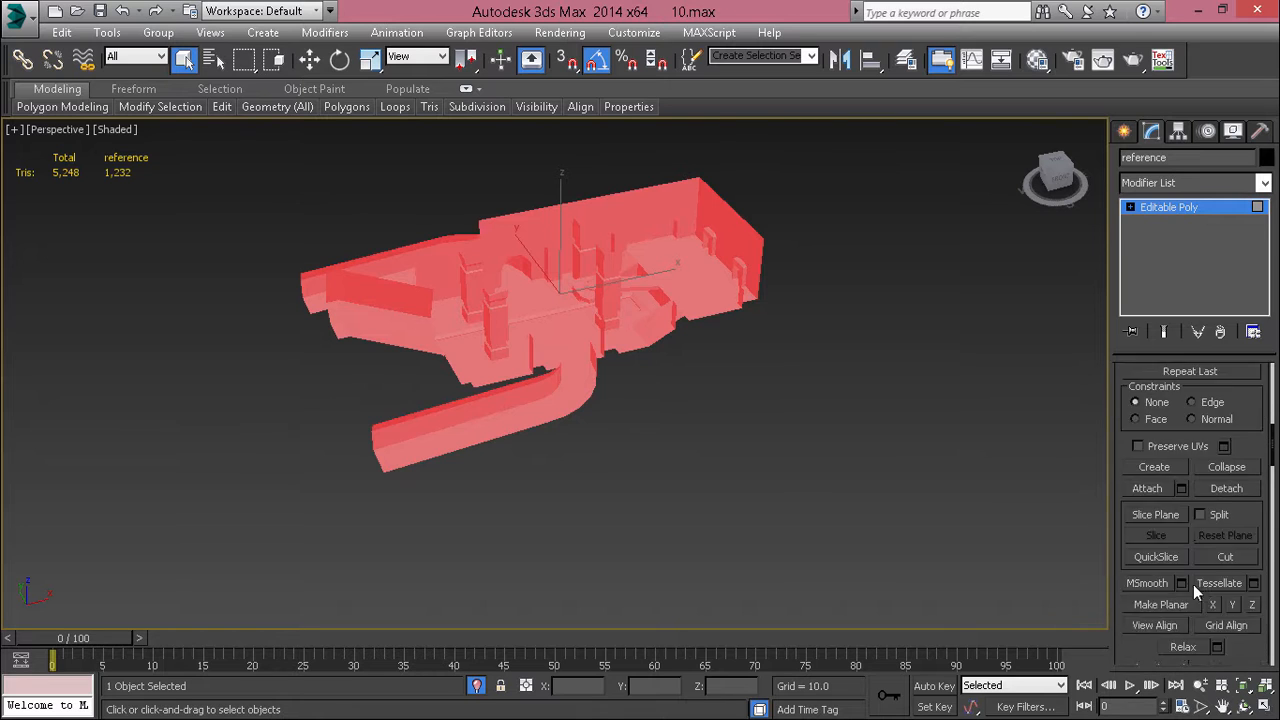
{"action": "scroll", "coordinate": [1194, 587], "scroll_direction": "down", "scroll_amount": 5}
{"action": "left_click", "coordinate": [1132, 400]}
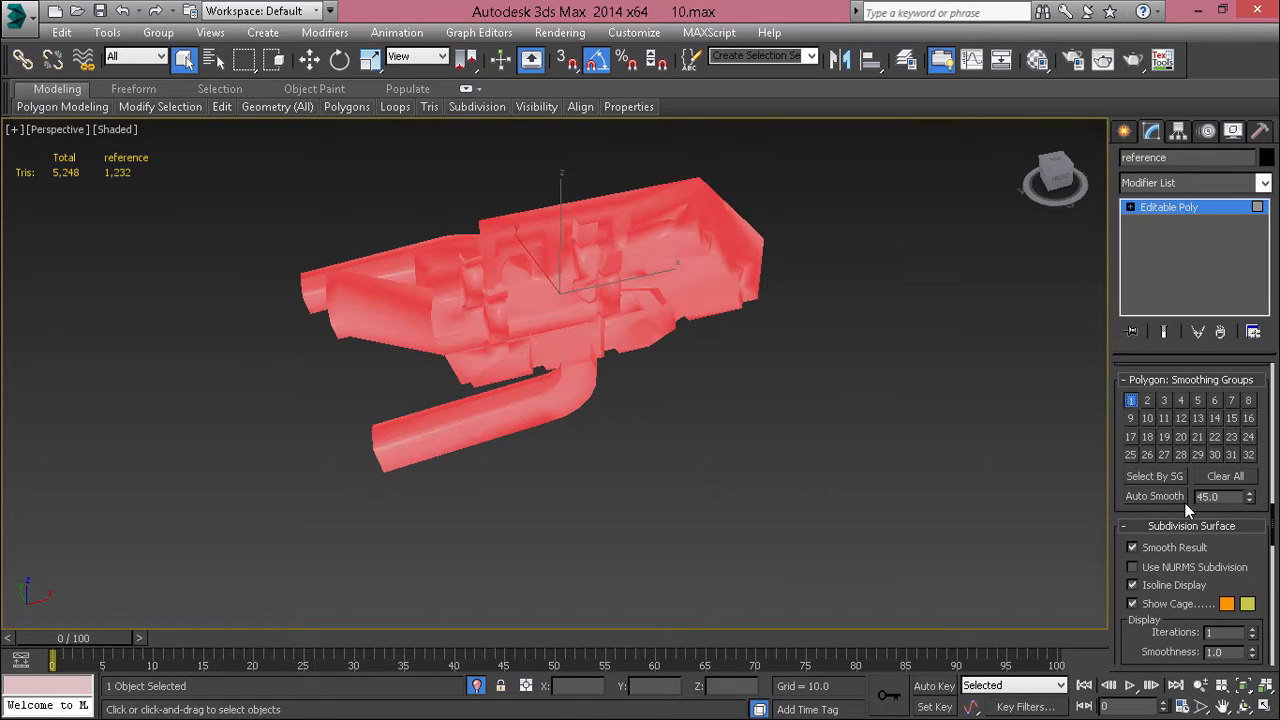
{"action": "scroll", "coordinate": [1170, 525], "scroll_direction": "down", "scroll_amount": 5}
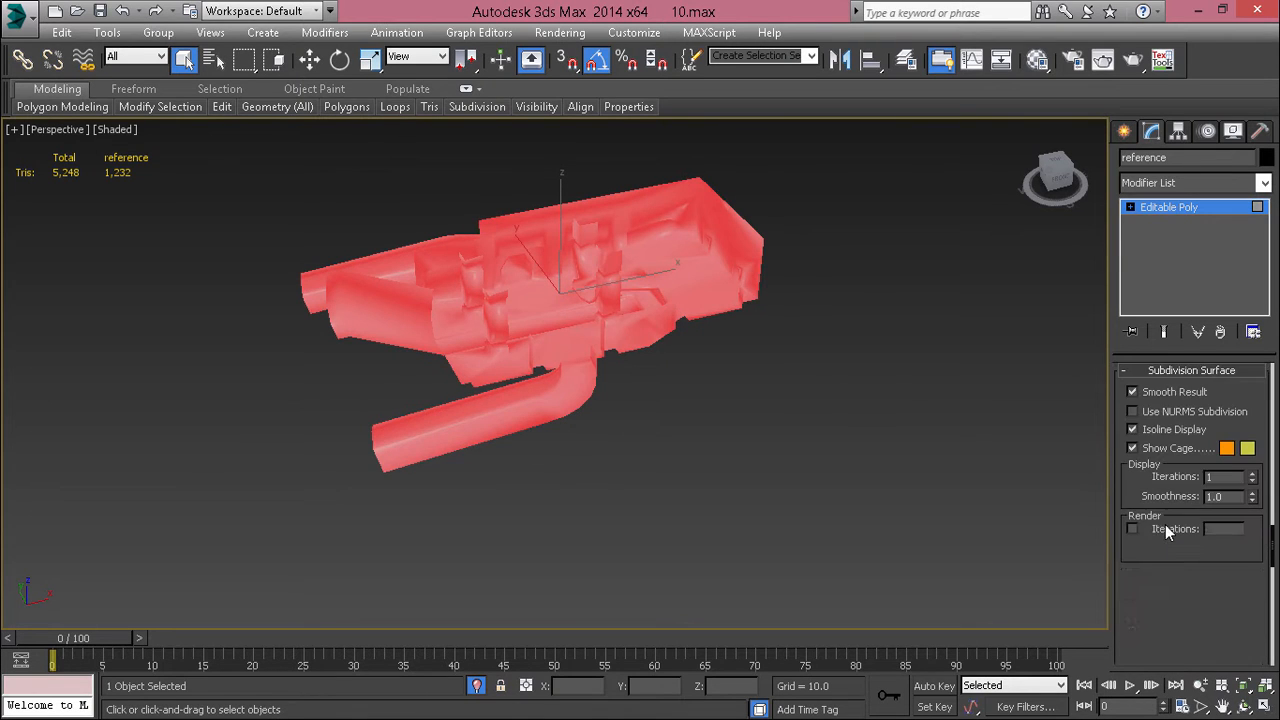
{"action": "left_click", "coordinate": [1160, 372]}
{"action": "left_click", "coordinate": [675, 515]}
Step: Select every polygon of the reference object and clear all of its smoothing groups
{"action": "middle_click_drag", "start_coordinate": [531, 546], "coordinate": [521, 560]}
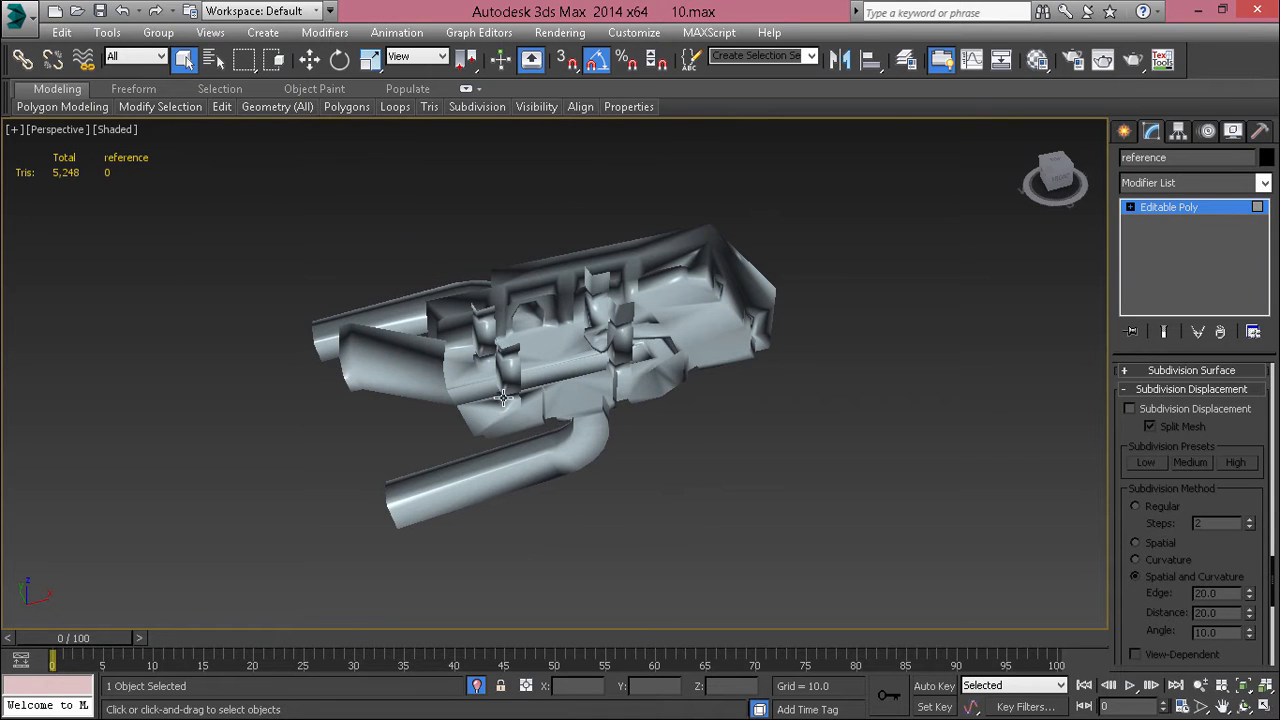
{"action": "scroll", "coordinate": [503, 398], "scroll_direction": "up", "scroll_amount": 5}
{"action": "scroll", "coordinate": [504, 397], "scroll_direction": "down", "scroll_amount": 7}
{"action": "middle_click_drag", "start_coordinate": [506, 397], "coordinate": [840, 378], "text": "alt"}
{"action": "scroll", "coordinate": [431, 440], "scroll_direction": "up", "scroll_amount": 4}
{"action": "middle_click_drag", "start_coordinate": [431, 440], "coordinate": [336, 512], "text": "alt"}
{"action": "scroll", "coordinate": [388, 540], "scroll_direction": "down", "scroll_amount": 5}
{"action": "key", "text": "ctrl+a"}
{"action": "left_click", "coordinate": [1189, 390]}
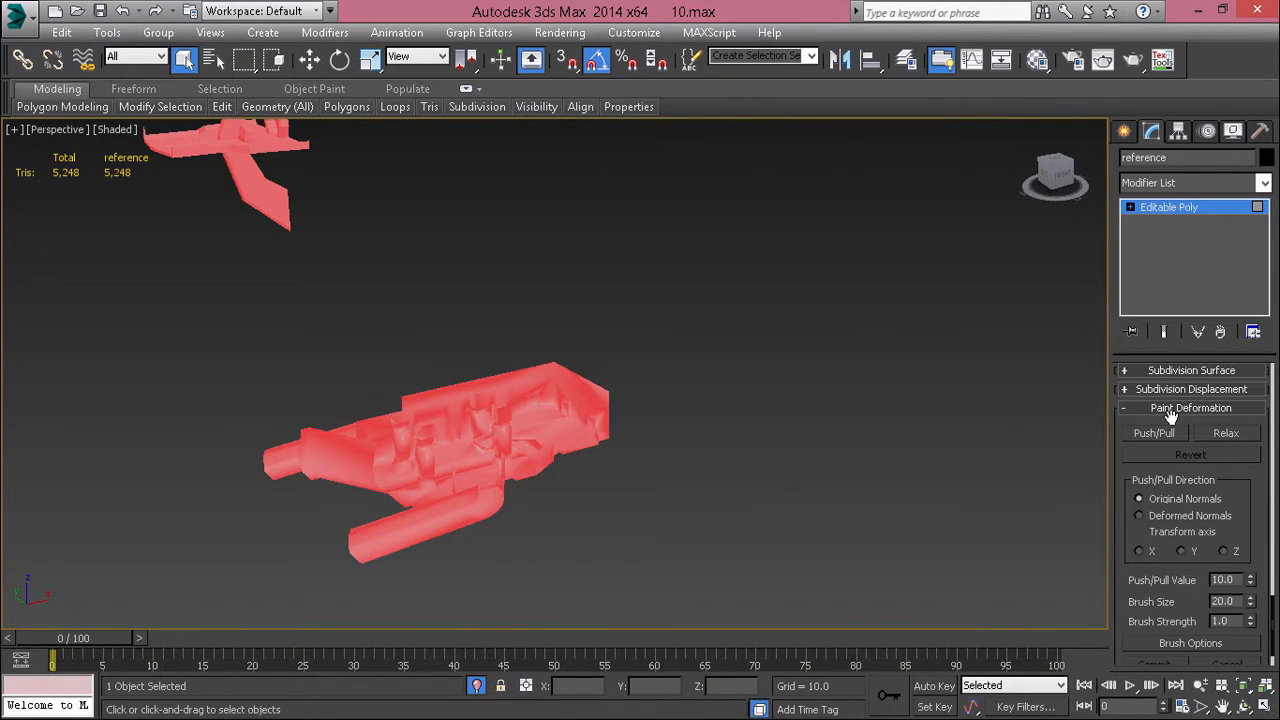
{"action": "left_click", "coordinate": [1170, 408]}
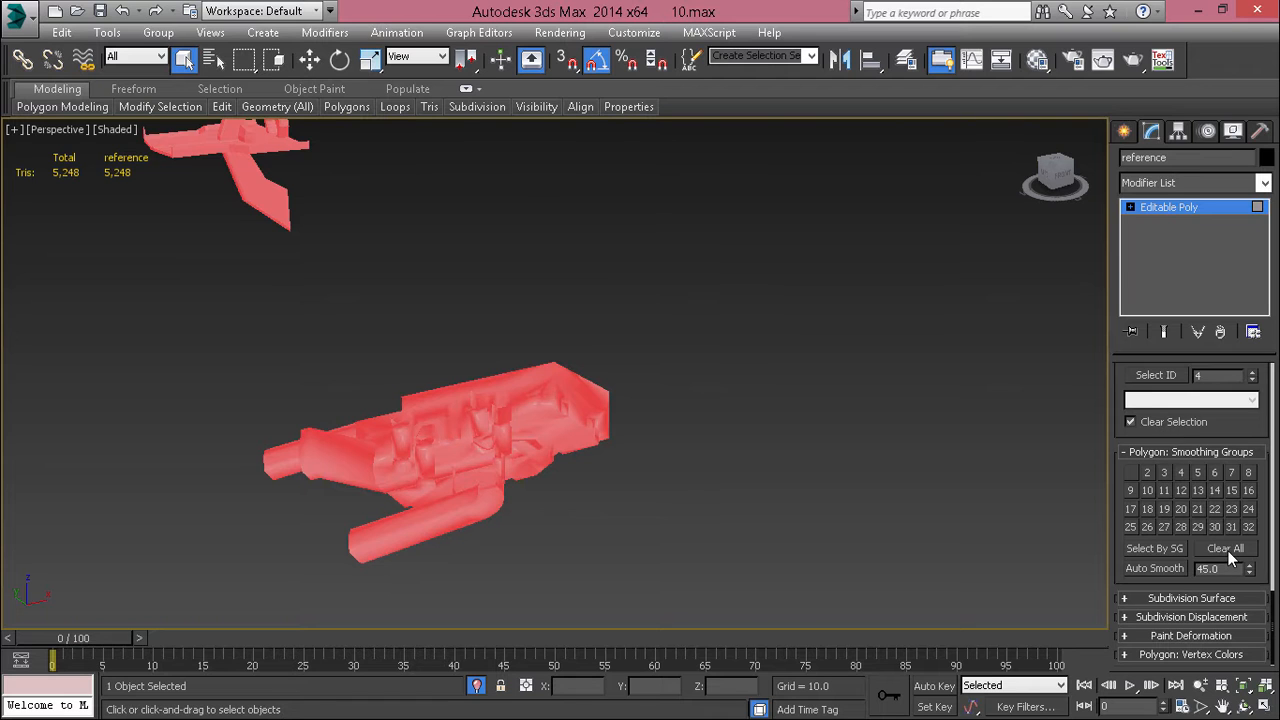
{"action": "left_click", "coordinate": [1228, 553]}
Step: Check the thin triangular polygons along the corridor's inner wall by picking them individually
{"action": "middle_click_drag", "start_coordinate": [371, 514], "coordinate": [440, 309], "text": "alt"}
{"action": "scroll", "coordinate": [511, 288], "scroll_direction": "up", "scroll_amount": 3}
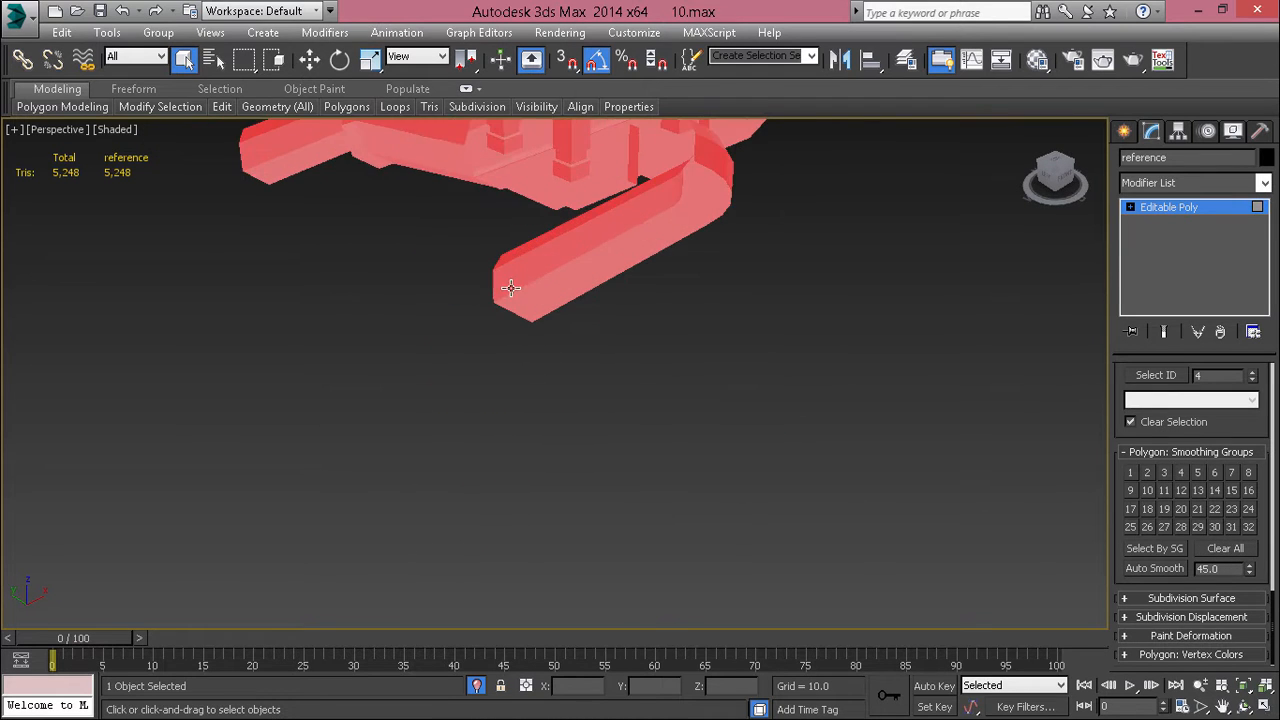
{"action": "left_click", "coordinate": [511, 288]}
{"action": "key", "text": "z"}
{"action": "scroll", "coordinate": [511, 289], "scroll_direction": "down", "scroll_amount": 4}
{"action": "middle_click_drag", "start_coordinate": [511, 289], "coordinate": [491, 309], "text": "alt"}
{"action": "scroll", "coordinate": [500, 312], "scroll_direction": "up", "scroll_amount": 4}
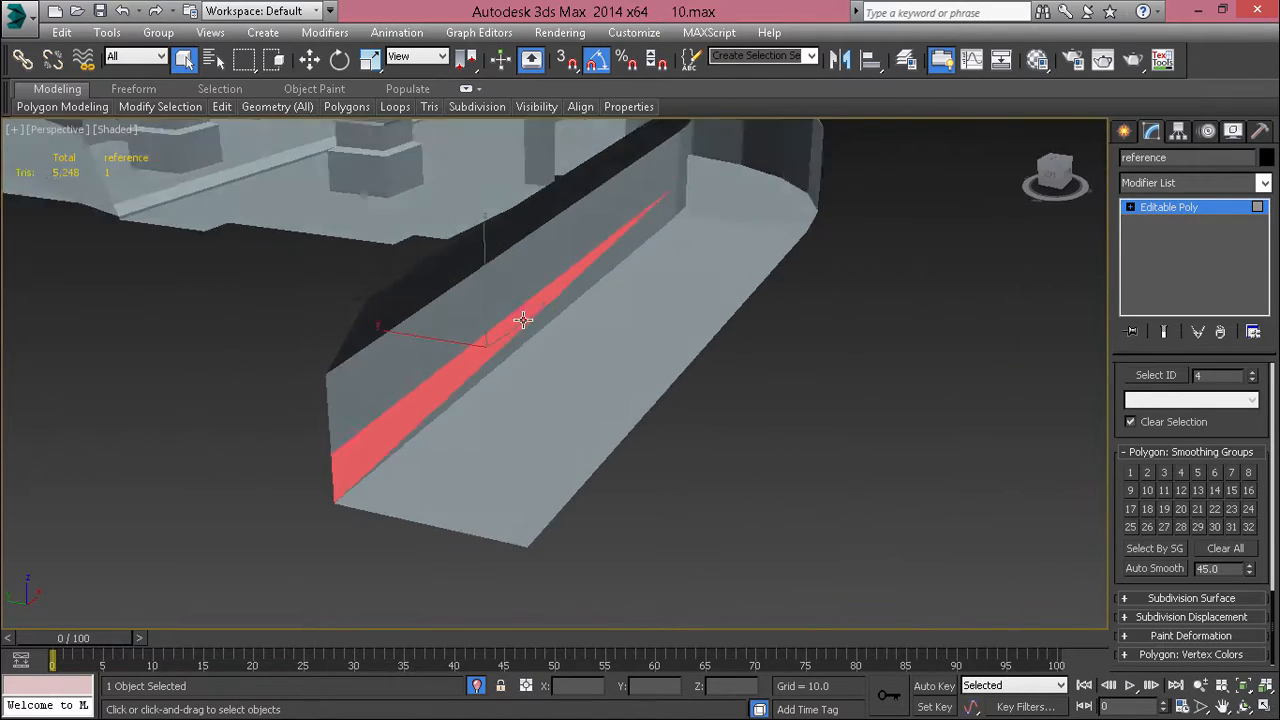
{"action": "scroll", "coordinate": [500, 334], "scroll_direction": "up", "scroll_amount": 5}
{"action": "scroll", "coordinate": [491, 371], "scroll_direction": "down", "scroll_amount": 6}
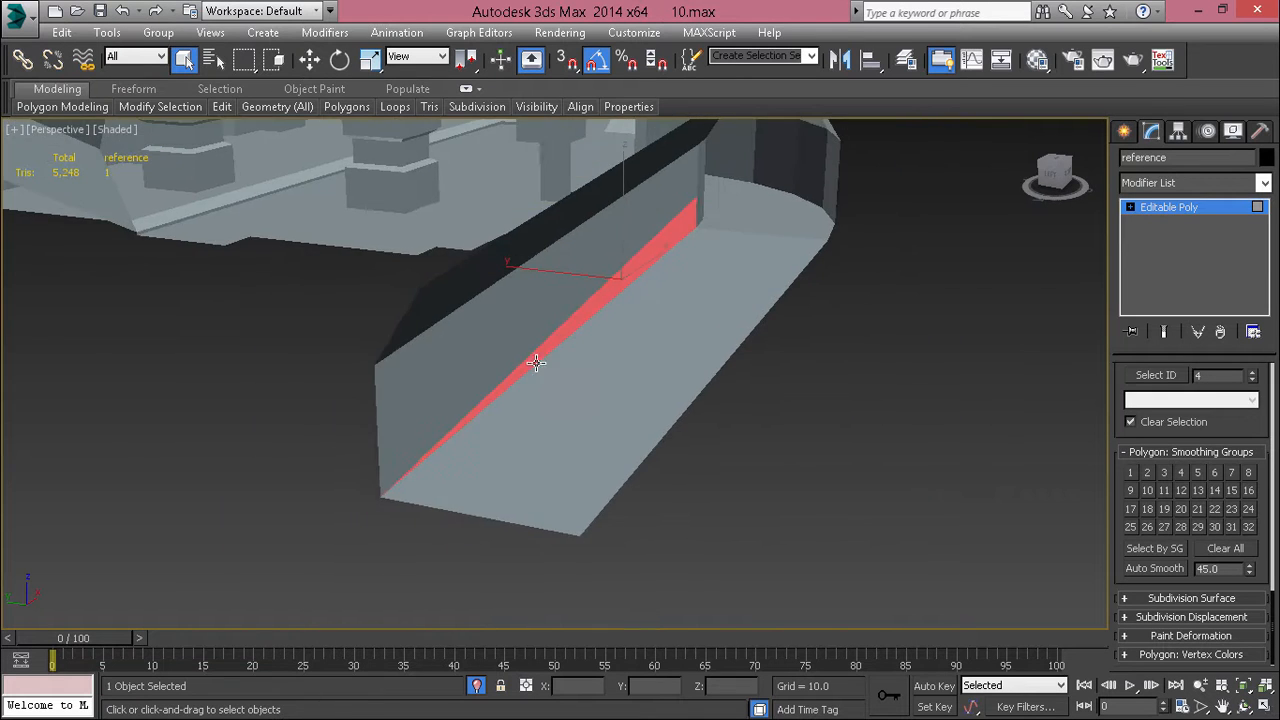
Step: Check the two triangles forming the corridor's floor by selecting them together
{"action": "middle_click_drag", "start_coordinate": [536, 363], "coordinate": [501, 358], "text": "alt"}
{"action": "scroll", "coordinate": [356, 342], "scroll_direction": "up", "scroll_amount": 3}
{"action": "scroll", "coordinate": [370, 352], "scroll_direction": "down", "scroll_amount": 3}
{"action": "middle_click_drag", "start_coordinate": [374, 354], "coordinate": [419, 354], "text": "alt"}
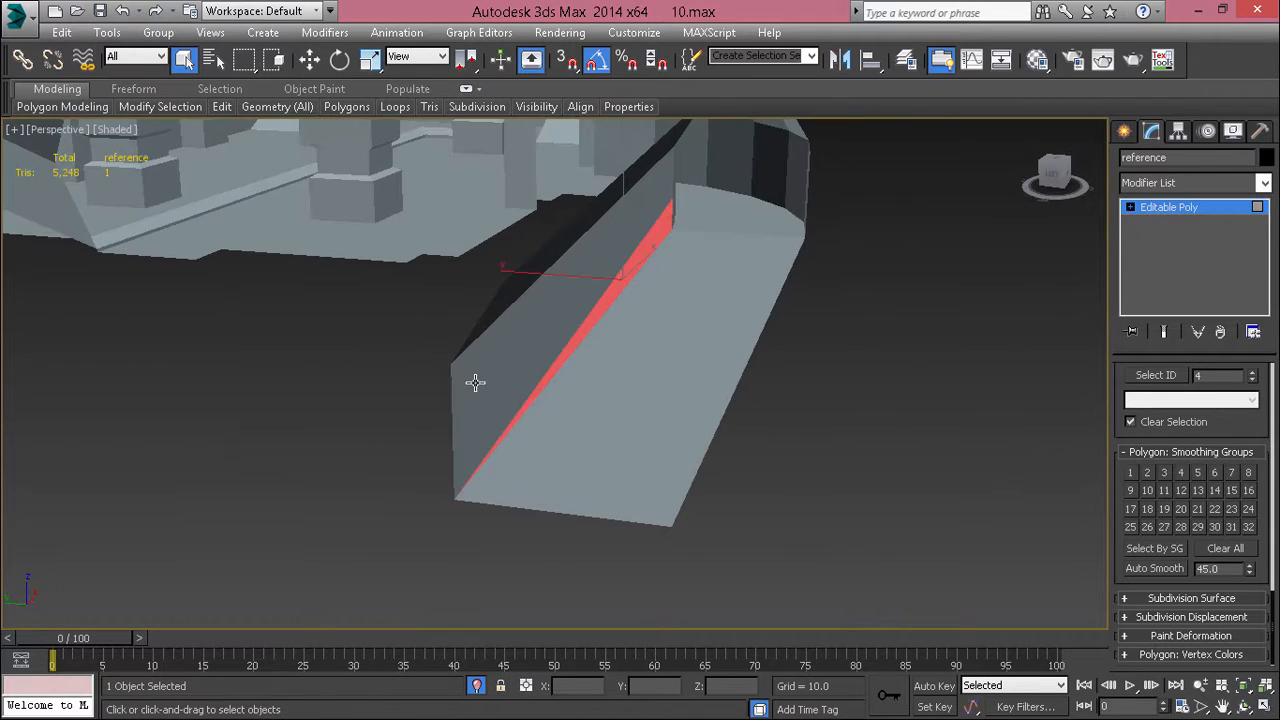
{"action": "scroll", "coordinate": [537, 397], "scroll_direction": "up", "scroll_amount": 3}
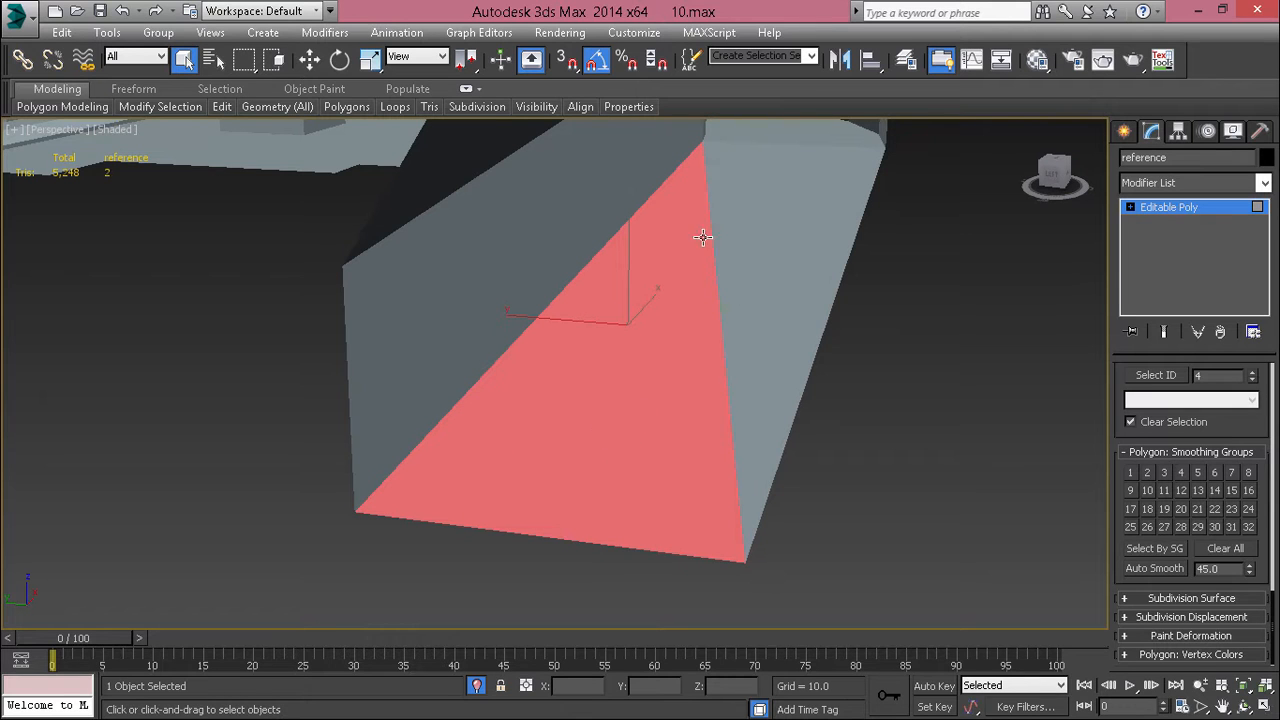
{"action": "middle_click_drag", "start_coordinate": [781, 256], "coordinate": [789, 254], "text": "alt"}
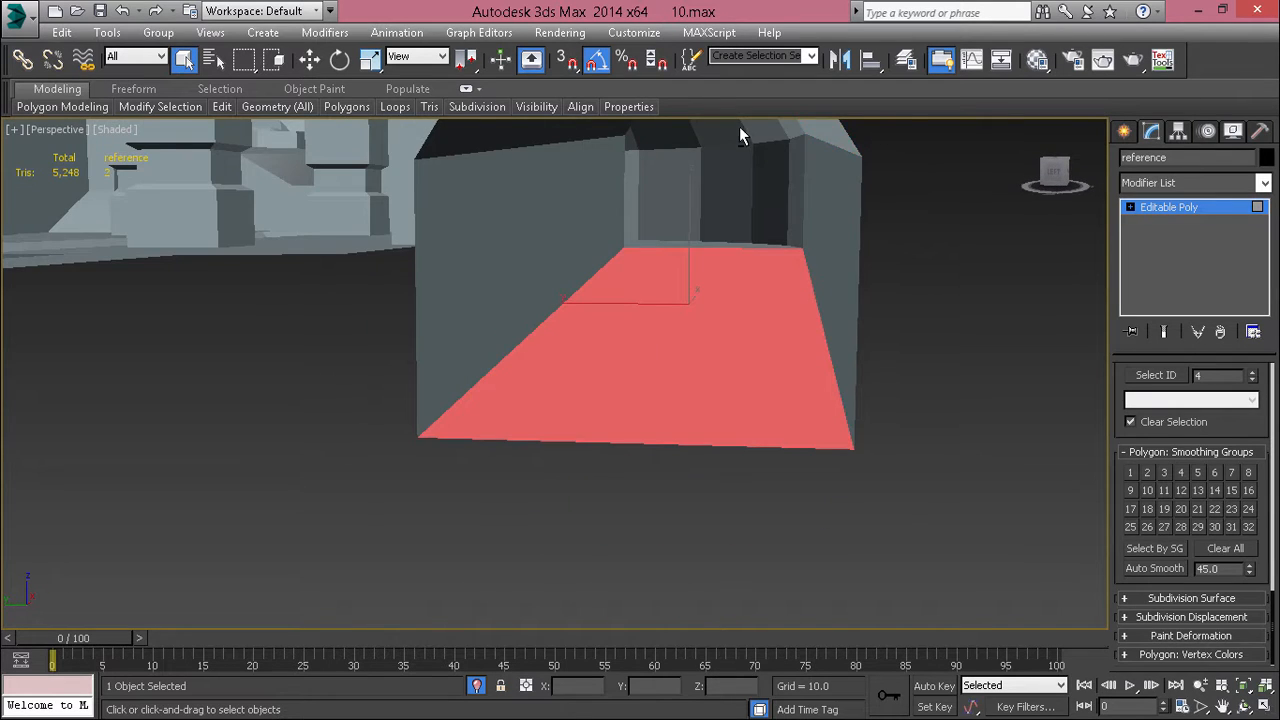
Step: Select the polygons of the corridor's inner wall and floor together, assign them smoothing group 1 and clear the selection
{"action": "middle_click_drag", "start_coordinate": [740, 135], "coordinate": [666, 317], "text": "alt"}
{"action": "left_click", "coordinate": [249, 451]}
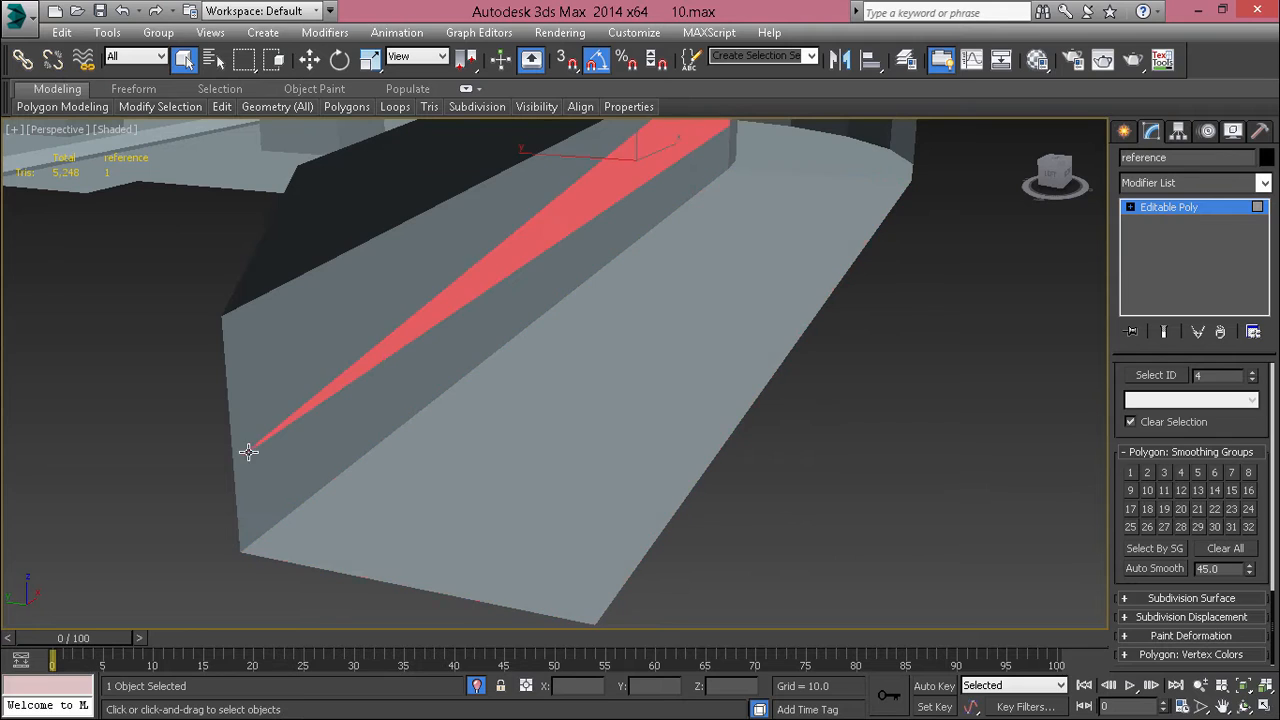
{"action": "left_click", "coordinate": [288, 337], "text": "ctrl"}
{"action": "left_click", "coordinate": [345, 451], "text": "ctrl"}
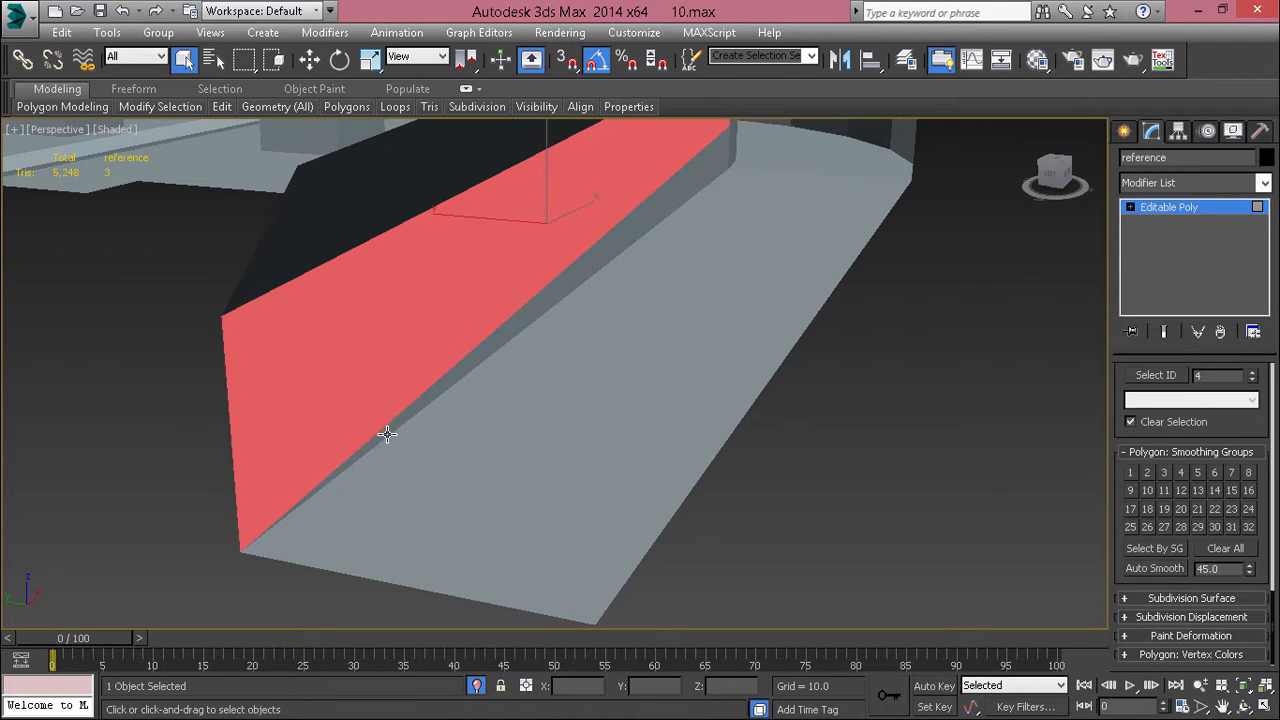
{"action": "left_click", "coordinate": [387, 434], "text": "ctrl"}
{"action": "middle_click_drag", "start_coordinate": [545, 530], "coordinate": [674, 436], "text": "alt"}
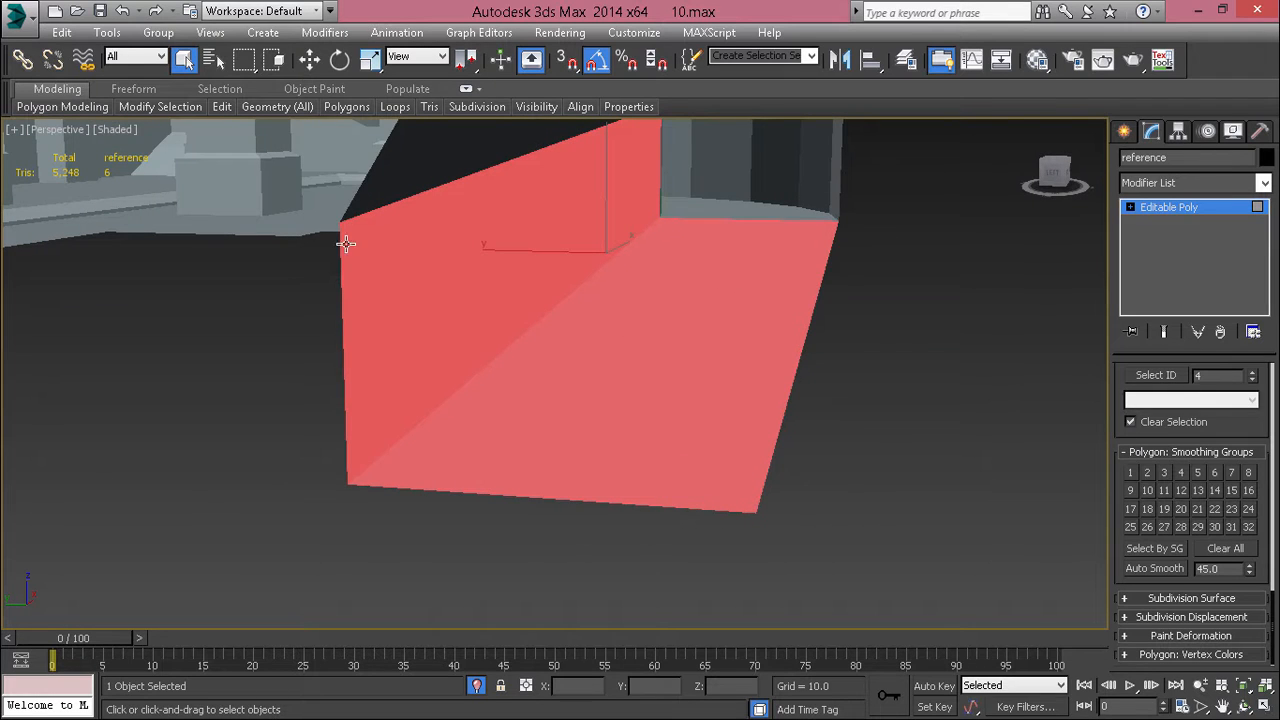
{"action": "middle_click_drag", "start_coordinate": [505, 486], "coordinate": [530, 512]}
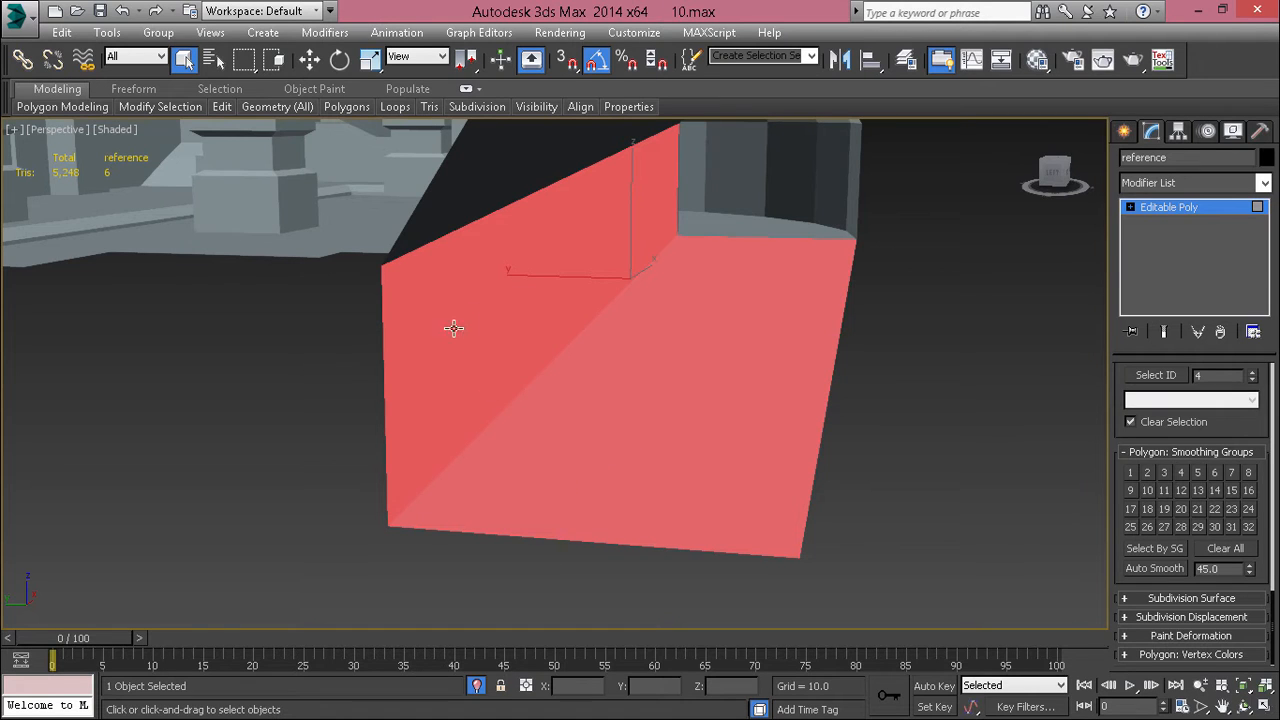
{"action": "left_click", "coordinate": [1130, 471]}
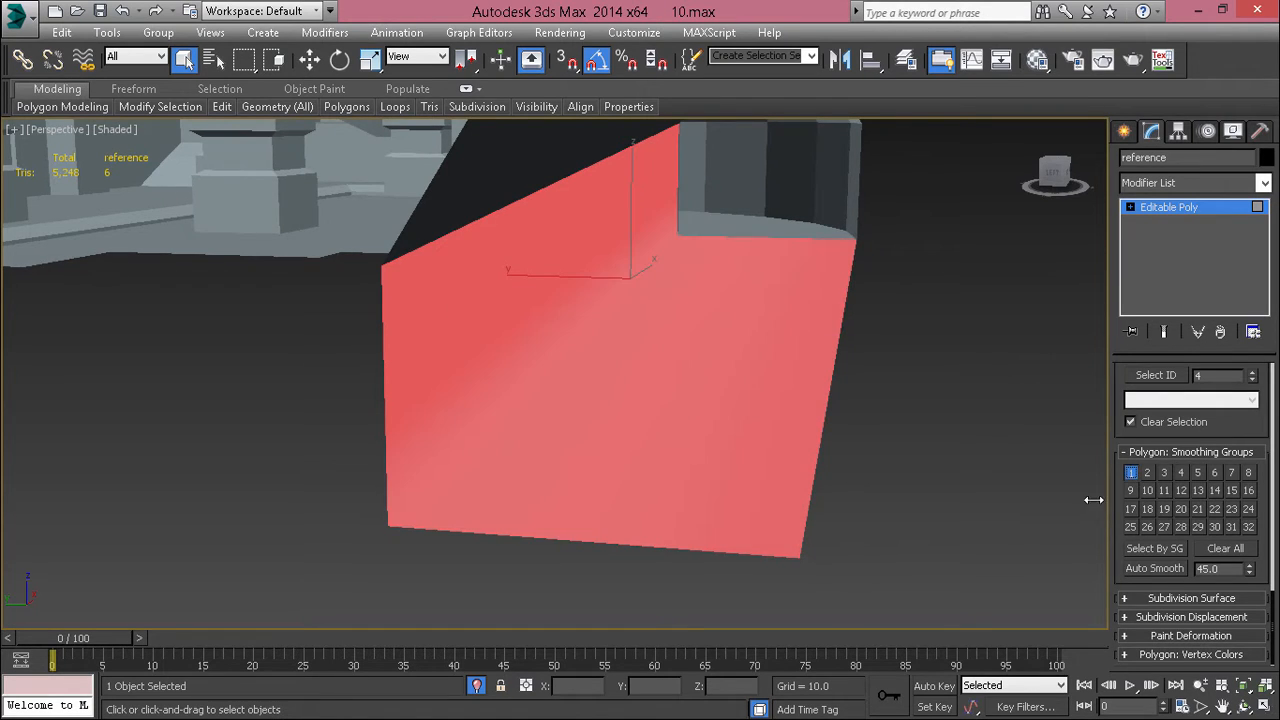
{"action": "left_click", "coordinate": [905, 418]}
{"action": "middle_click_drag", "start_coordinate": [838, 458], "coordinate": [788, 482]}
{"action": "middle_click_drag", "start_coordinate": [788, 482], "coordinate": [778, 478], "text": "alt"}
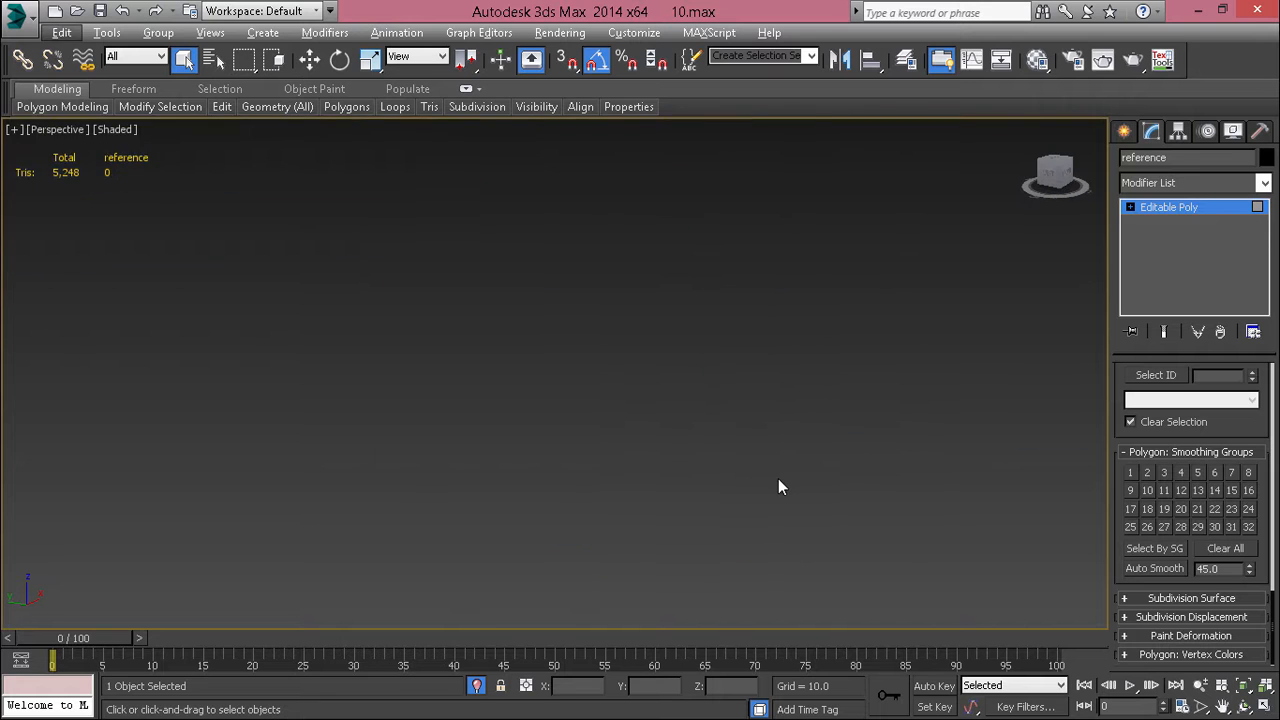
Step: Examine the shading where the corridor's inner wall meets the floor from several angles, picking thin triangles along the wall
{"action": "key", "text": "shift+z"}
{"action": "left_click", "coordinate": [485, 378]}
{"action": "scroll", "coordinate": [485, 378], "scroll_direction": "up", "scroll_amount": 2}
{"action": "scroll", "coordinate": [485, 378], "scroll_direction": "down", "scroll_amount": 6}
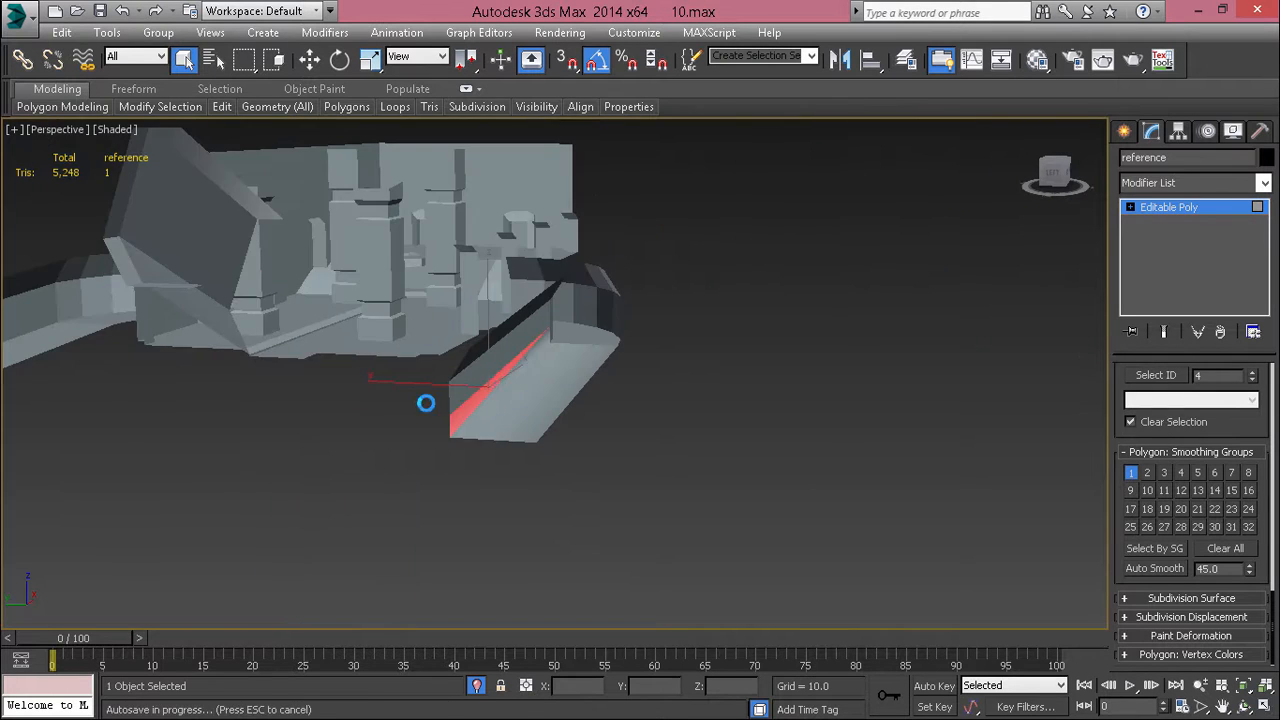
{"action": "middle_click_drag", "start_coordinate": [423, 400], "coordinate": [472, 378], "text": "alt"}
{"action": "key", "text": "z"}
{"action": "scroll", "coordinate": [391, 511], "scroll_direction": "up", "scroll_amount": 3}
{"action": "left_click", "coordinate": [391, 511]}
{"action": "scroll", "coordinate": [391, 511], "scroll_direction": "down", "scroll_amount": 4}
{"action": "middle_click_drag", "start_coordinate": [680, 387], "coordinate": [840, 385]}
{"action": "left_click", "coordinate": [478, 374]}
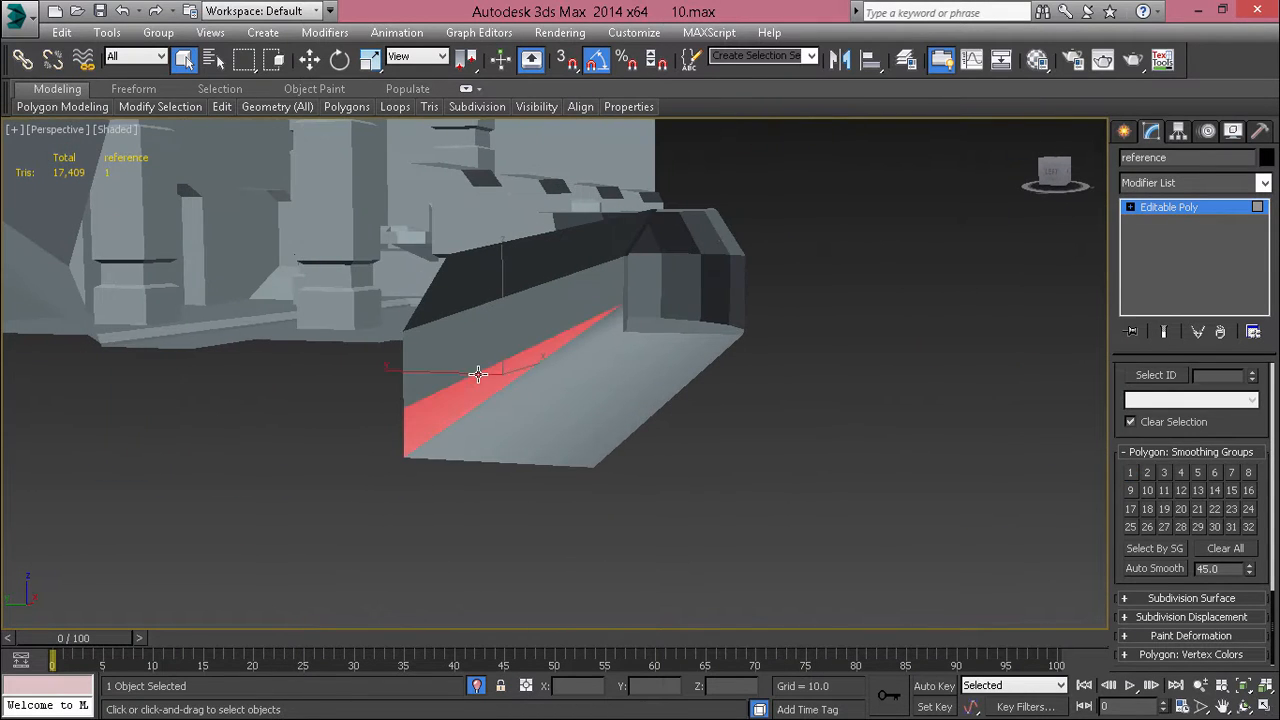
{"action": "middle_click_drag", "start_coordinate": [477, 375], "coordinate": [452, 398], "text": "alt"}
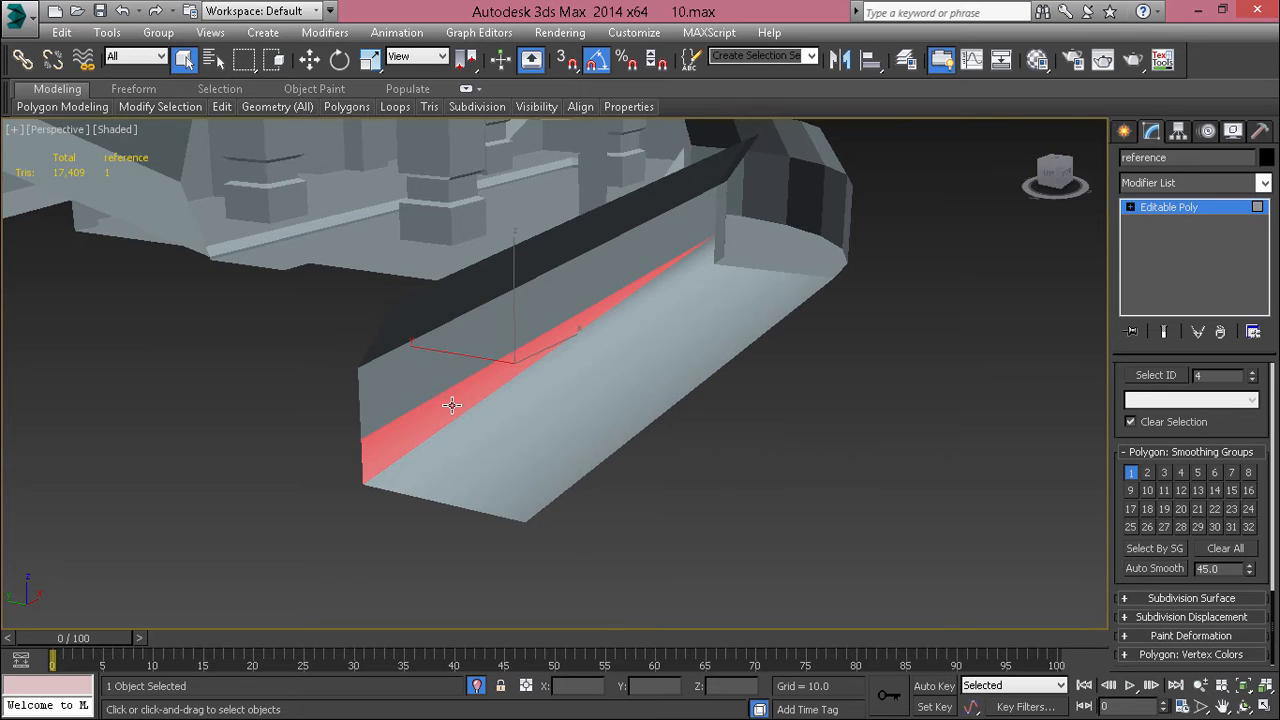
{"action": "scroll", "coordinate": [480, 449], "scroll_direction": "up", "scroll_amount": 3}
Step: Select every polygon of the reference object, clear all smoothing groups and recheck the corridor's wall and floor shading
{"action": "key", "text": "ctrl+a"}
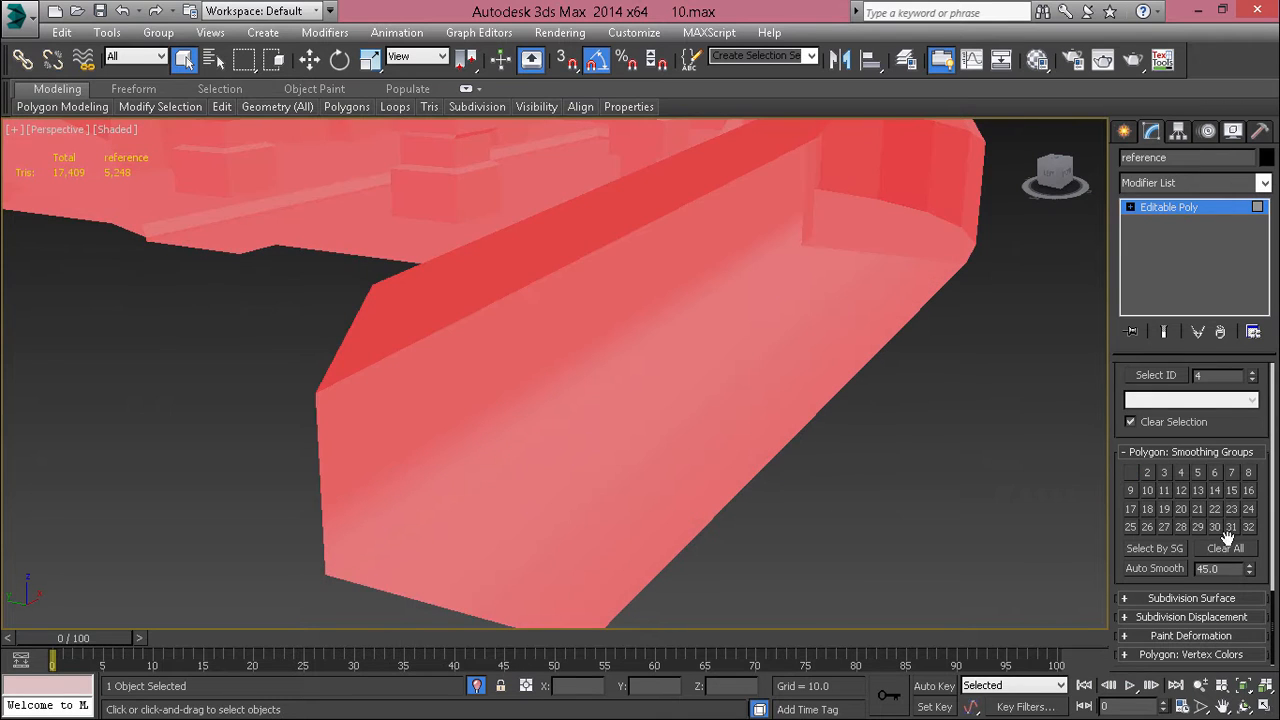
{"action": "left_click", "coordinate": [1225, 546]}
{"action": "middle_click_drag", "start_coordinate": [346, 451], "coordinate": [638, 440], "text": "alt"}
{"action": "left_click", "coordinate": [575, 447]}
{"action": "middle_click_drag", "start_coordinate": [810, 302], "coordinate": [815, 281], "text": "alt"}
{"action": "left_click", "coordinate": [800, 321], "text": "ctrl"}
{"action": "left_click_drag", "start_coordinate": [766, 166], "coordinate": [772, 195], "text": "alt"}
{"action": "middle_click_drag", "start_coordinate": [777, 217], "coordinate": [738, 354], "text": "alt"}
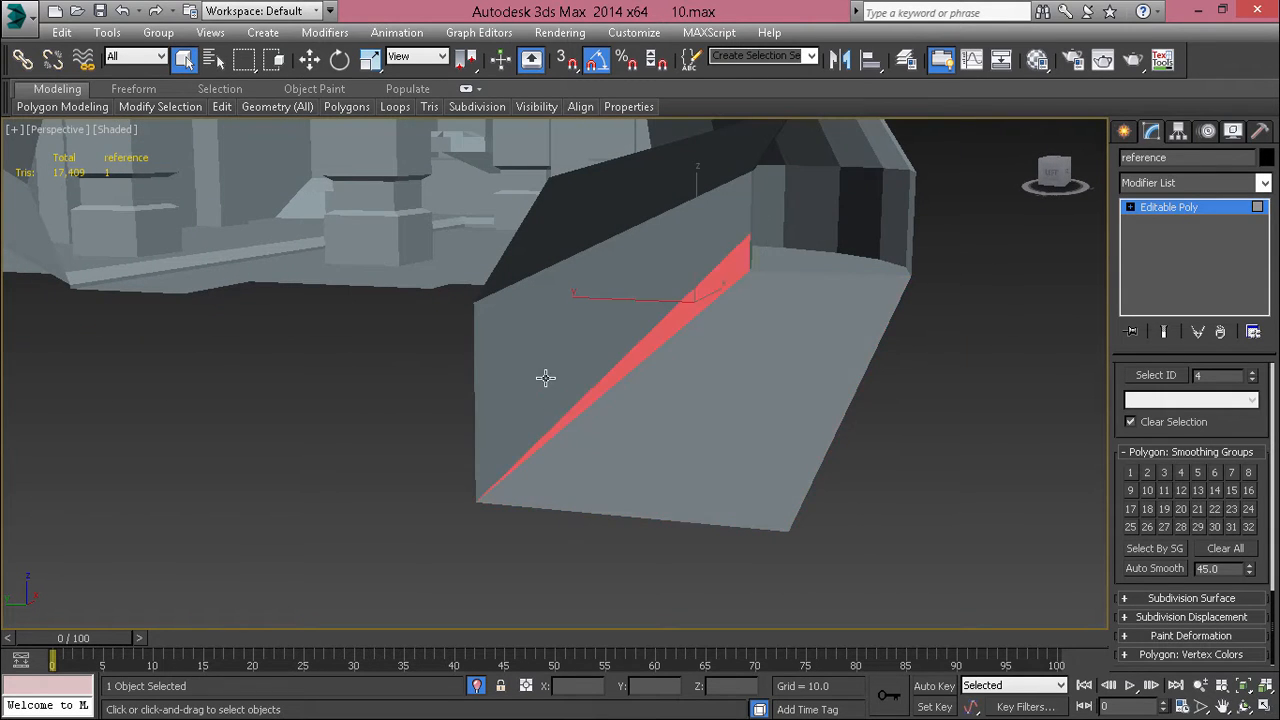
Step: Select all polygons of the corridor's curved outer wall with edged faces shown, and assign them smoothing group 1
{"action": "middle_click_drag", "start_coordinate": [554, 318], "coordinate": [767, 412], "text": "alt"}
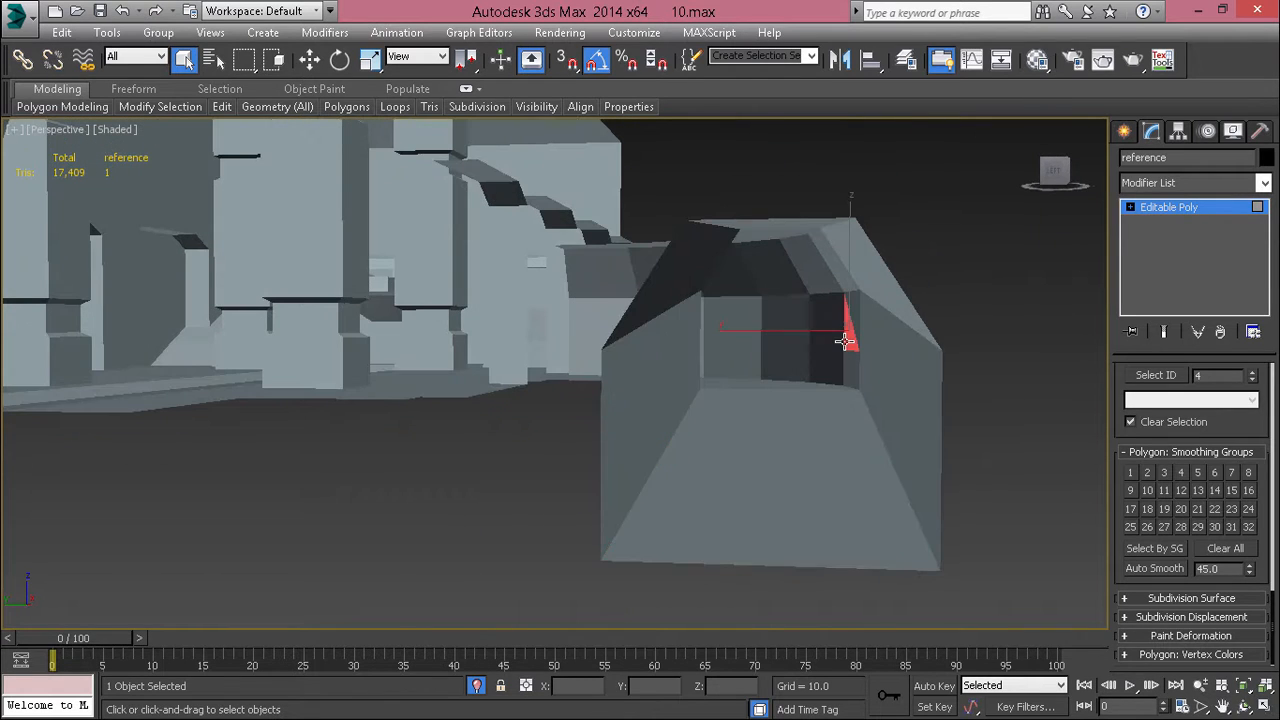
{"action": "middle_click_drag", "start_coordinate": [845, 342], "coordinate": [554, 498], "text": "alt"}
{"action": "middle_click_drag", "start_coordinate": [554, 498], "coordinate": [691, 400]}
{"action": "middle_click_drag", "start_coordinate": [691, 400], "coordinate": [733, 319], "text": "alt"}
{"action": "middle_click_drag", "start_coordinate": [733, 319], "coordinate": [758, 423]}
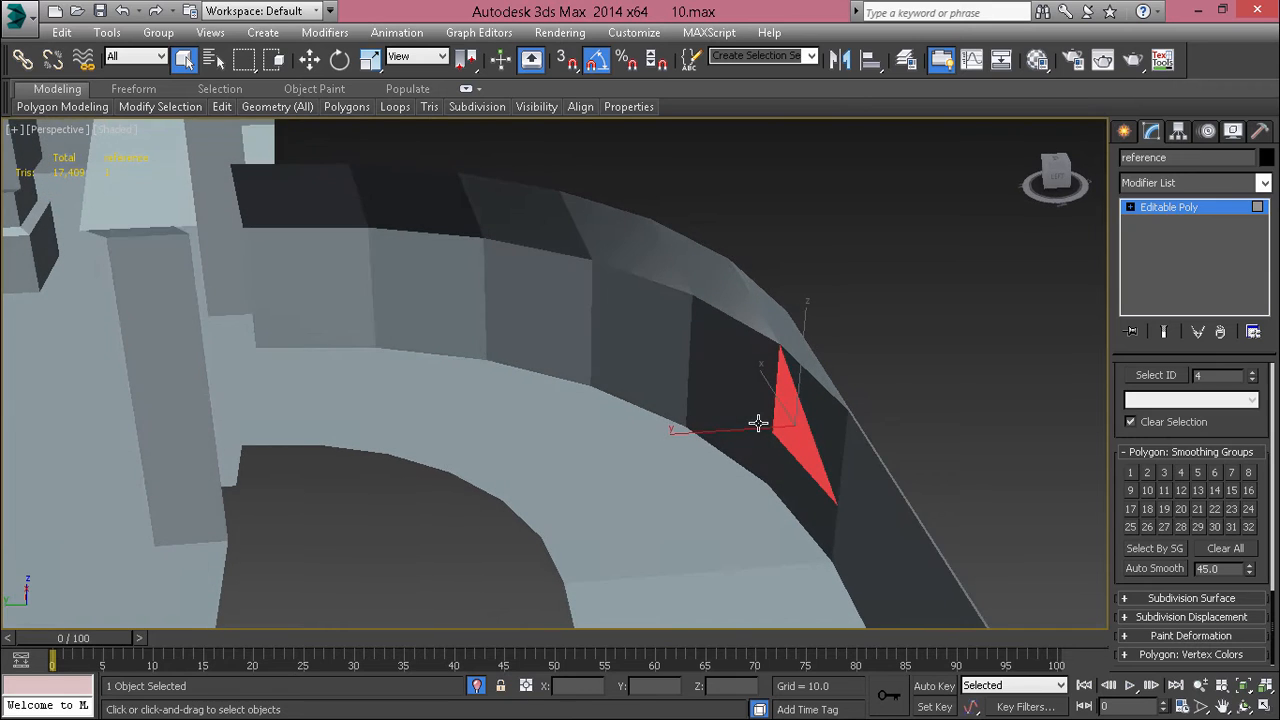
{"action": "key", "text": "F4"}
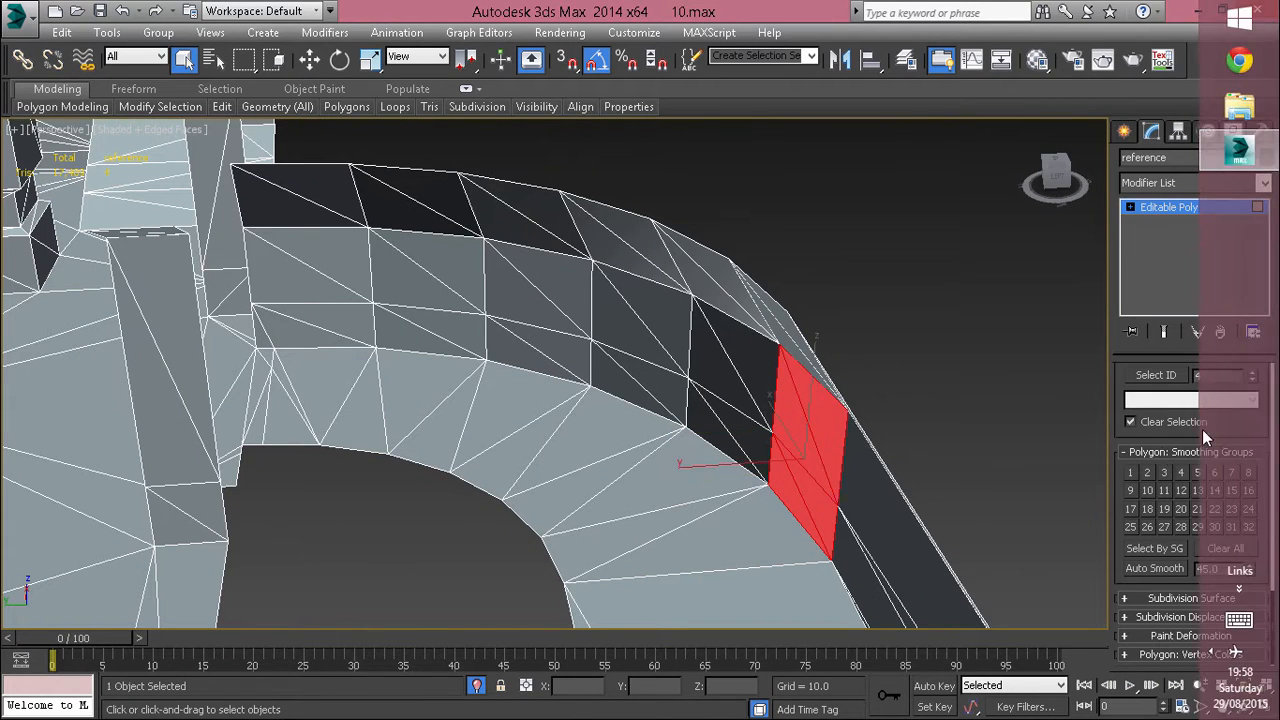
{"action": "scroll", "coordinate": [1166, 447], "scroll_direction": "up", "scroll_amount": 8}
{"action": "scroll", "coordinate": [1166, 447], "scroll_direction": "up", "scroll_amount": 5}
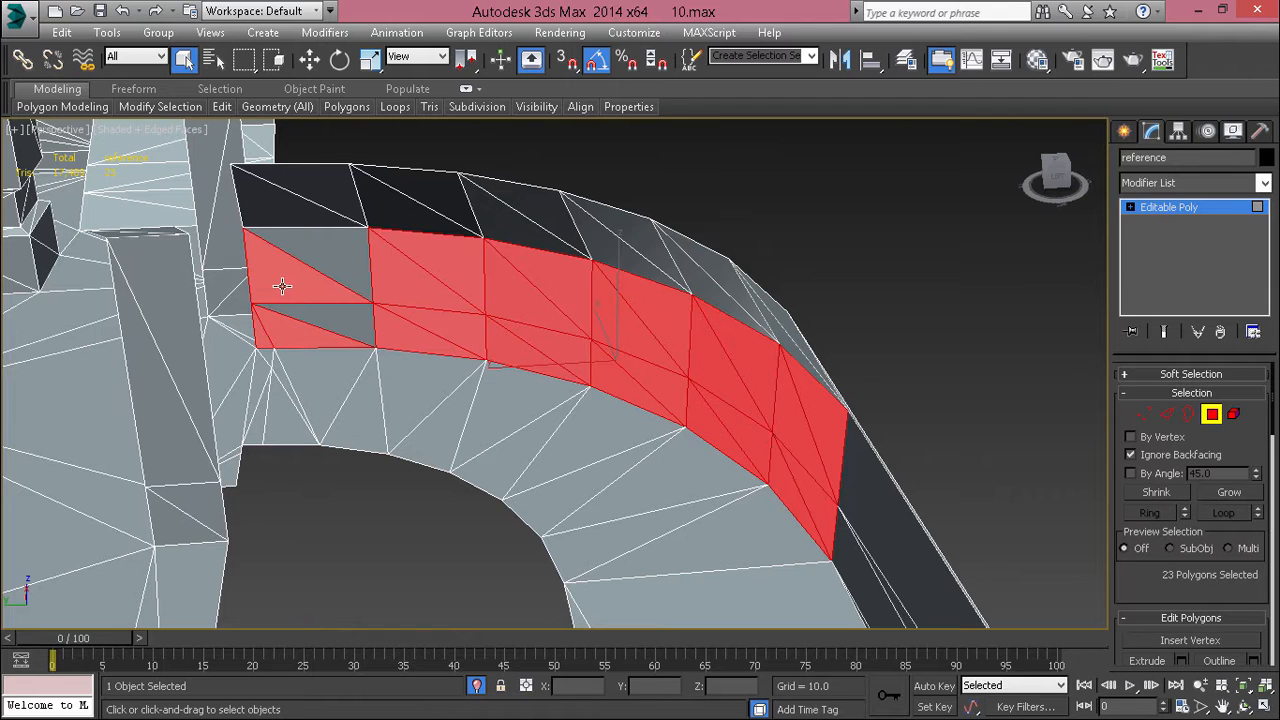
{"action": "left_click", "coordinate": [343, 252]}
{"action": "key", "text": "ctrl+z"}
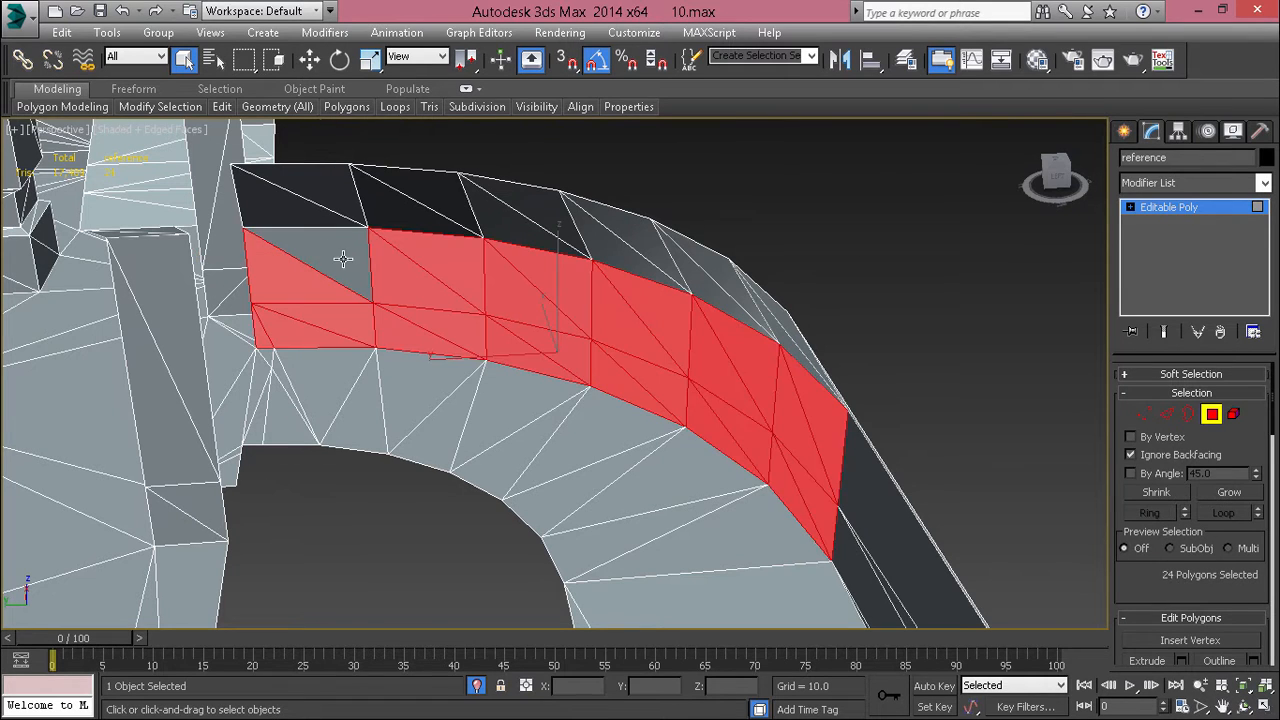
{"action": "key", "text": "F4"}
{"action": "scroll", "coordinate": [370, 272], "scroll_direction": "down", "scroll_amount": 10}
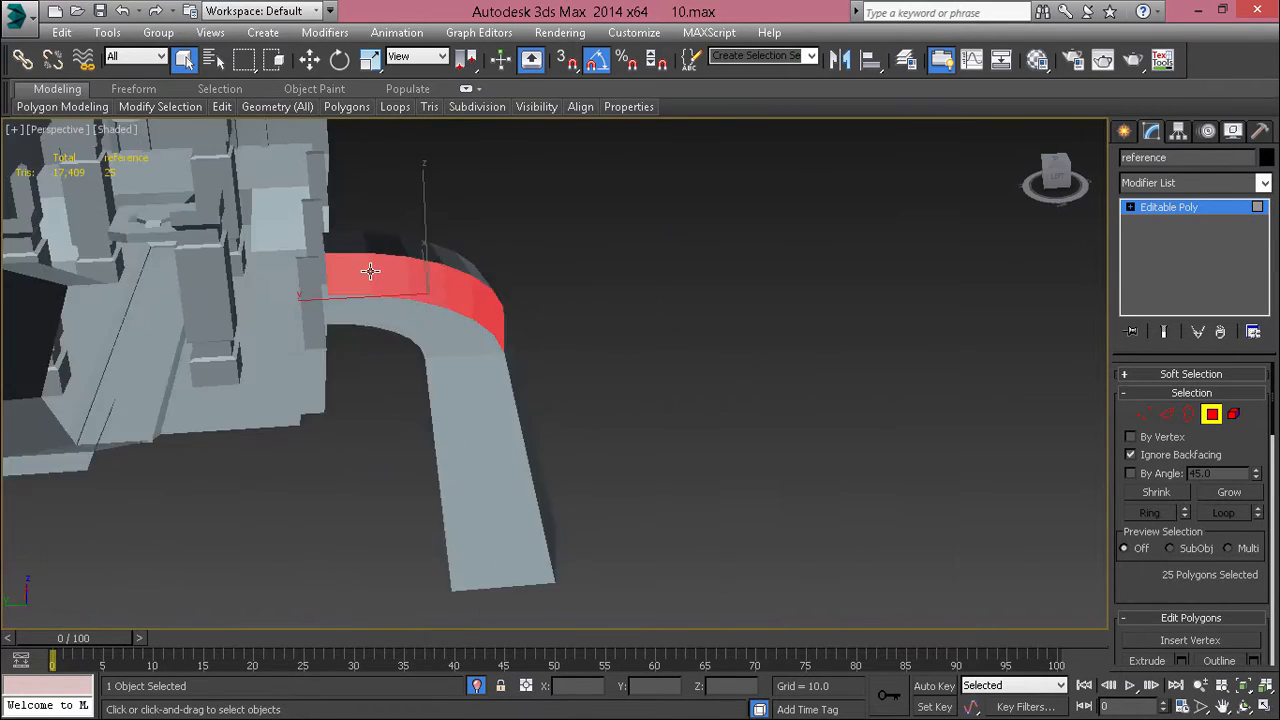
{"action": "mouse_move", "coordinate": [370, 272]}
{"action": "middle_mouse_down", "text": "alt"}
{"action": "mouse_move", "coordinate": [205, 275]}
{"action": "mouse_move", "coordinate": [200, 264]}
{"action": "middle_mouse_up", "text": "alt"}
{"action": "scroll", "coordinate": [388, 235], "scroll_direction": "up", "scroll_amount": 6}
{"action": "middle_click_drag", "start_coordinate": [388, 235], "coordinate": [560, 306], "text": "alt"}
{"action": "middle_click_drag", "start_coordinate": [561, 410], "coordinate": [670, 294]}
{"action": "mouse_move", "coordinate": [670, 294]}
{"action": "middle_mouse_down", "text": "alt"}
{"action": "mouse_move", "coordinate": [708, 305]}
{"action": "mouse_move", "coordinate": [731, 368]}
{"action": "mouse_move", "coordinate": [662, 318]}
{"action": "middle_mouse_up", "text": "alt"}
{"action": "scroll", "coordinate": [524, 510], "scroll_direction": "up", "scroll_amount": 3}
{"action": "middle_click_drag", "start_coordinate": [524, 512], "coordinate": [478, 355], "text": "alt"}
{"action": "scroll", "coordinate": [1151, 519], "scroll_direction": "down", "scroll_amount": 5}
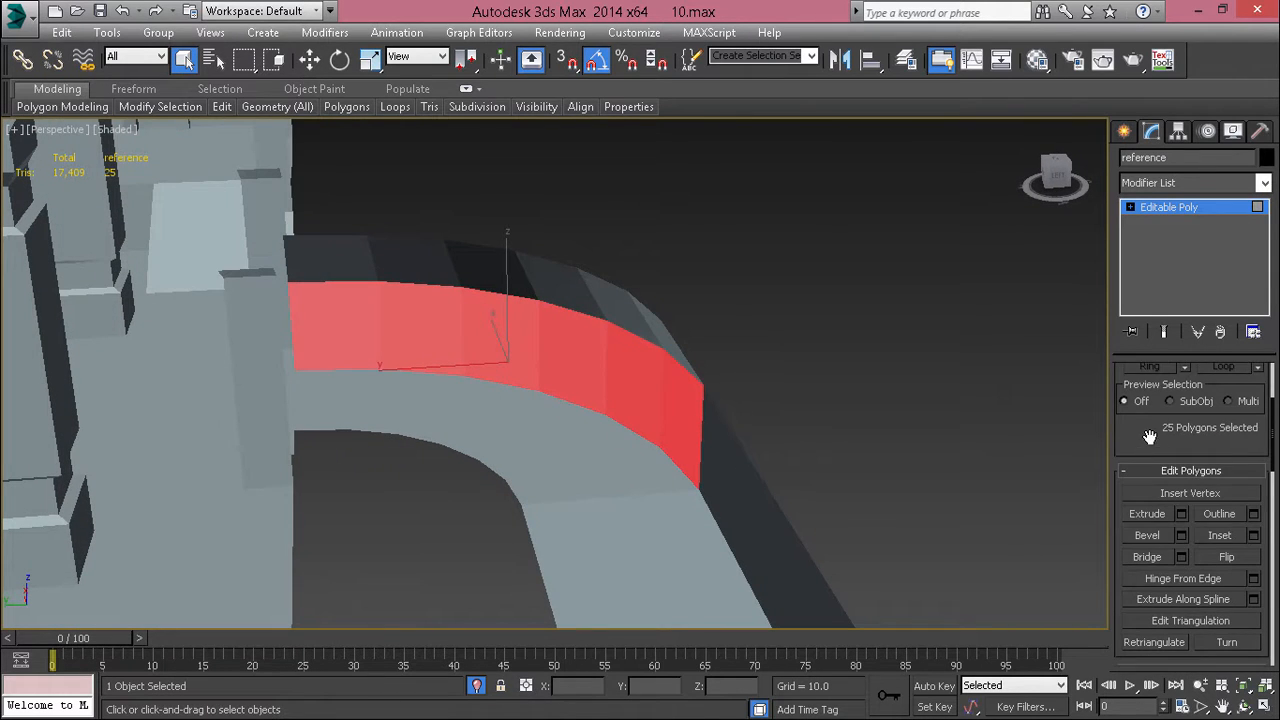
{"action": "scroll", "coordinate": [1149, 392], "scroll_direction": "down", "scroll_amount": 1}
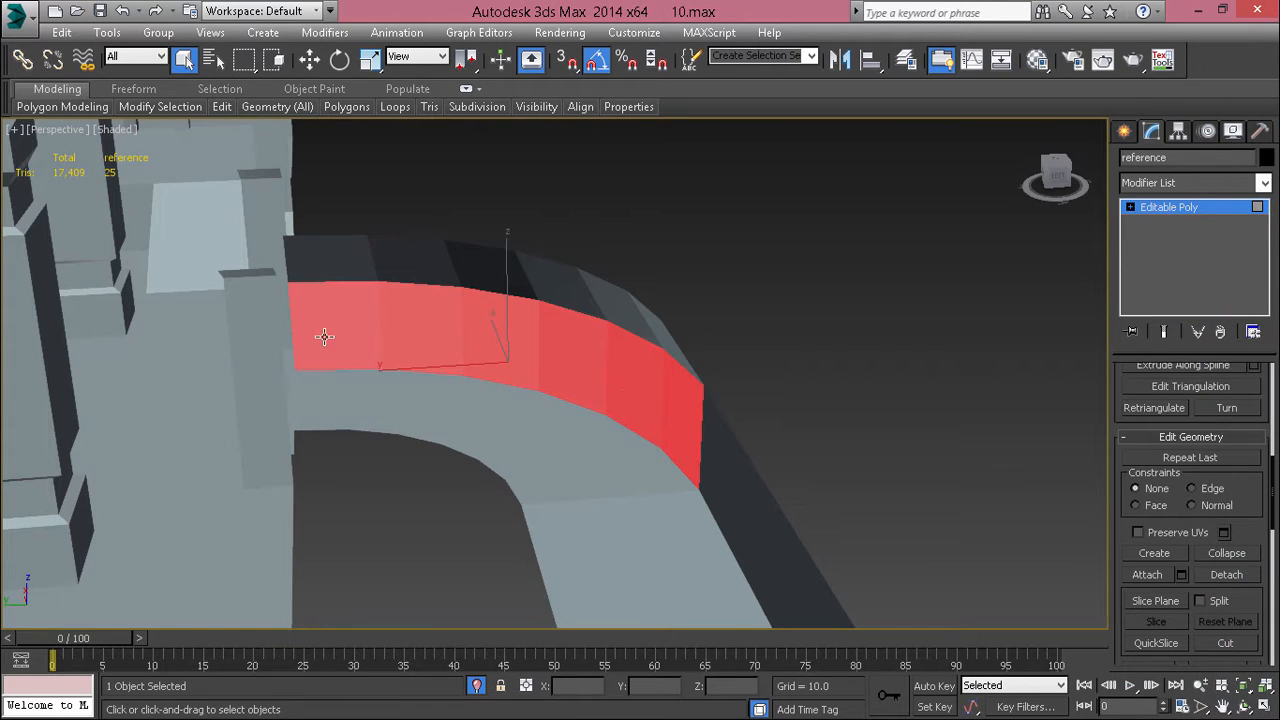
{"action": "scroll", "coordinate": [1166, 453], "scroll_direction": "down", "scroll_amount": 15}
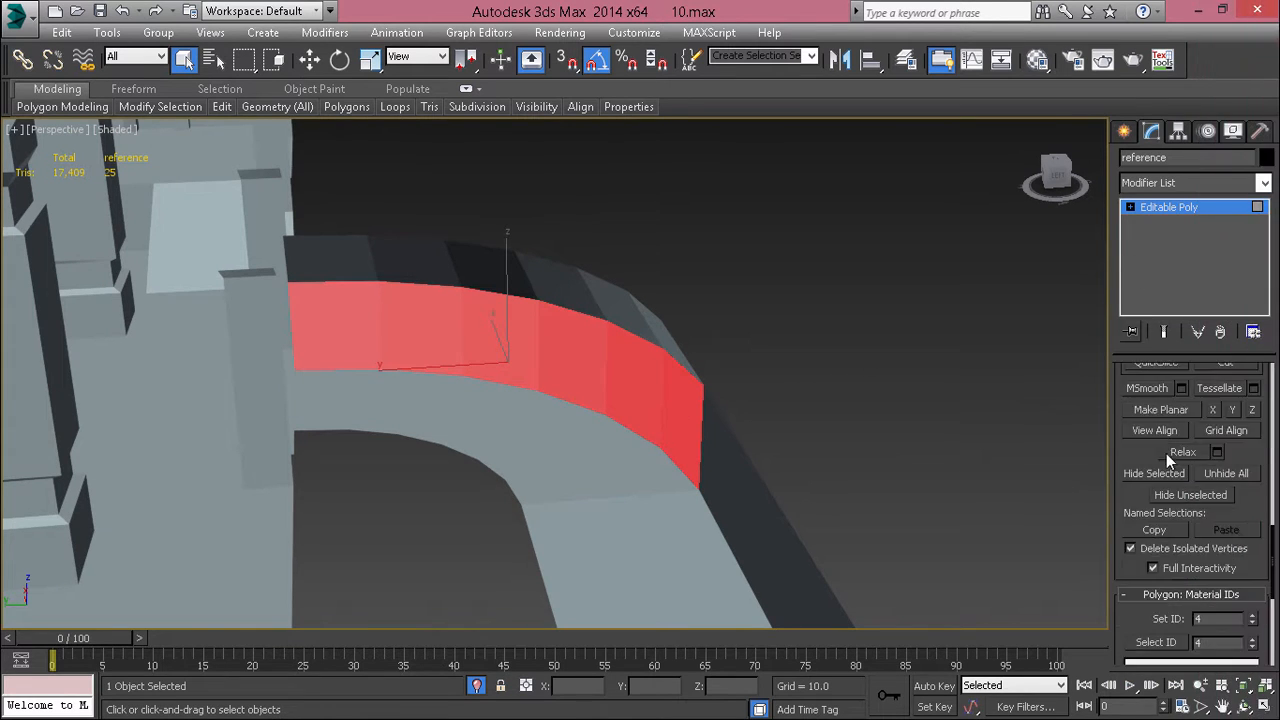
{"action": "left_click", "coordinate": [829, 374]}
Step: Examine the curved outer wall's shading from several sides and where it meets the straight wall section
{"action": "middle_click_drag", "start_coordinate": [799, 402], "coordinate": [693, 206], "text": "alt"}
{"action": "left_click", "coordinate": [654, 437]}
{"action": "left_click", "coordinate": [702, 424]}
{"action": "scroll", "coordinate": [692, 436], "scroll_direction": "down", "scroll_amount": 5}
{"action": "scroll", "coordinate": [613, 332], "scroll_direction": "up", "scroll_amount": 4}
{"action": "left_click", "coordinate": [593, 310]}
{"action": "left_click", "coordinate": [450, 318]}
{"action": "scroll", "coordinate": [460, 329], "scroll_direction": "up", "scroll_amount": 4}
{"action": "scroll", "coordinate": [461, 329], "scroll_direction": "down", "scroll_amount": 3}
{"action": "left_click", "coordinate": [693, 206]}
{"action": "scroll", "coordinate": [674, 253], "scroll_direction": "up", "scroll_amount": 5}
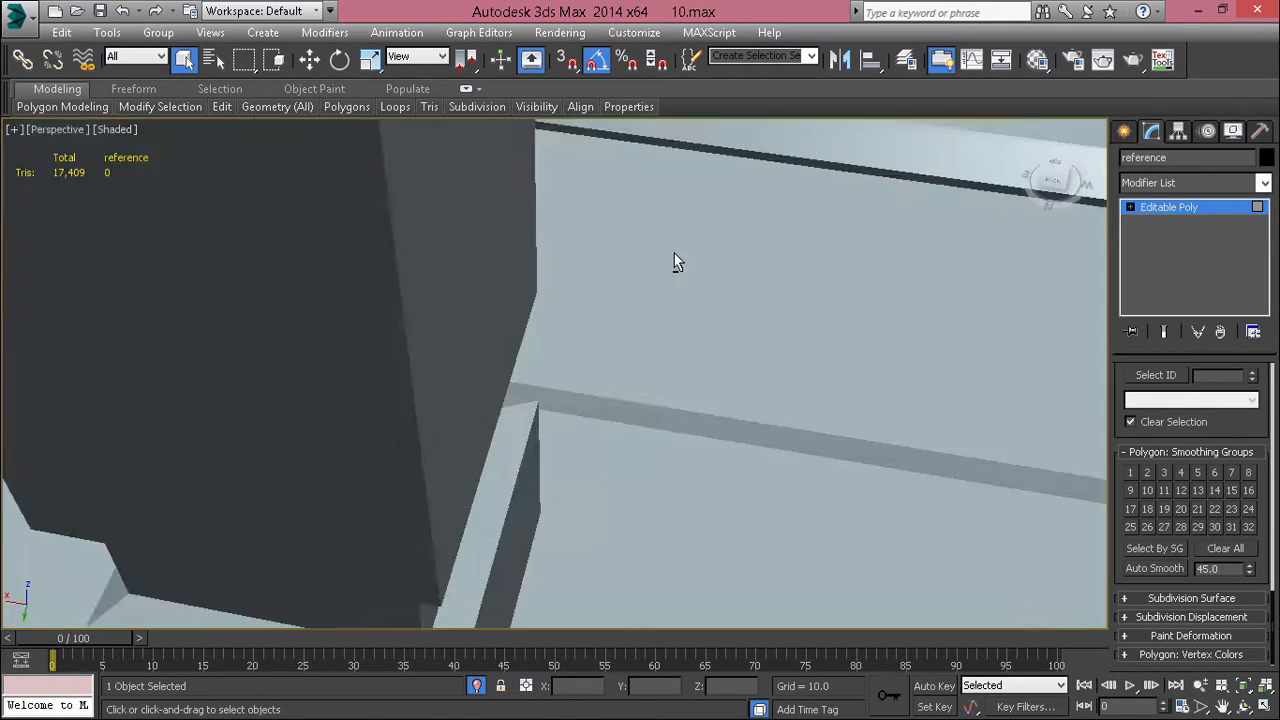
{"action": "scroll", "coordinate": [671, 255], "scroll_direction": "down", "scroll_amount": 5}
{"action": "left_click", "coordinate": [517, 320]}
{"action": "scroll", "coordinate": [517, 320], "scroll_direction": "up", "scroll_amount": 4}
{"action": "scroll", "coordinate": [517, 320], "scroll_direction": "down", "scroll_amount": 4}
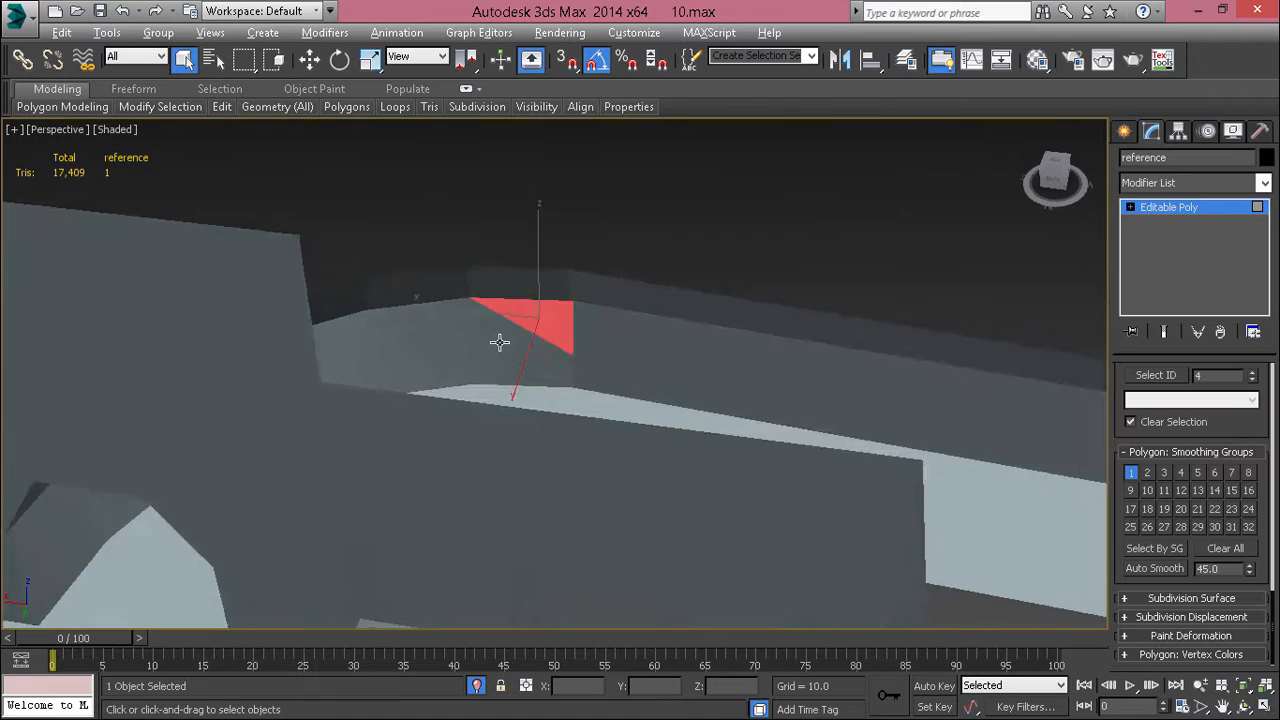
{"action": "middle_click_drag", "start_coordinate": [500, 340], "coordinate": [370, 310], "text": "alt"}
{"action": "middle_click_drag", "start_coordinate": [158, 204], "coordinate": [179, 252], "text": "alt"}
{"action": "middle_click_drag", "start_coordinate": [409, 258], "coordinate": [77, 277], "text": "alt"}
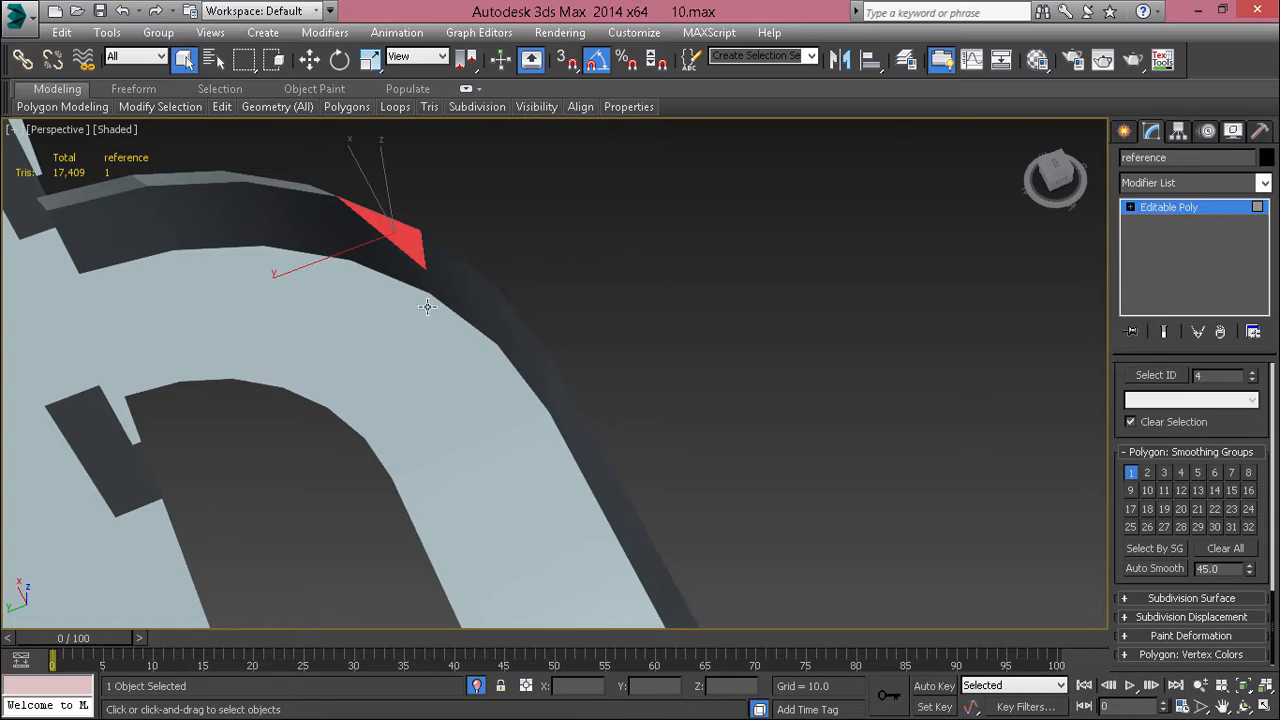
{"action": "middle_click_drag", "start_coordinate": [478, 333], "coordinate": [538, 300], "text": "alt"}
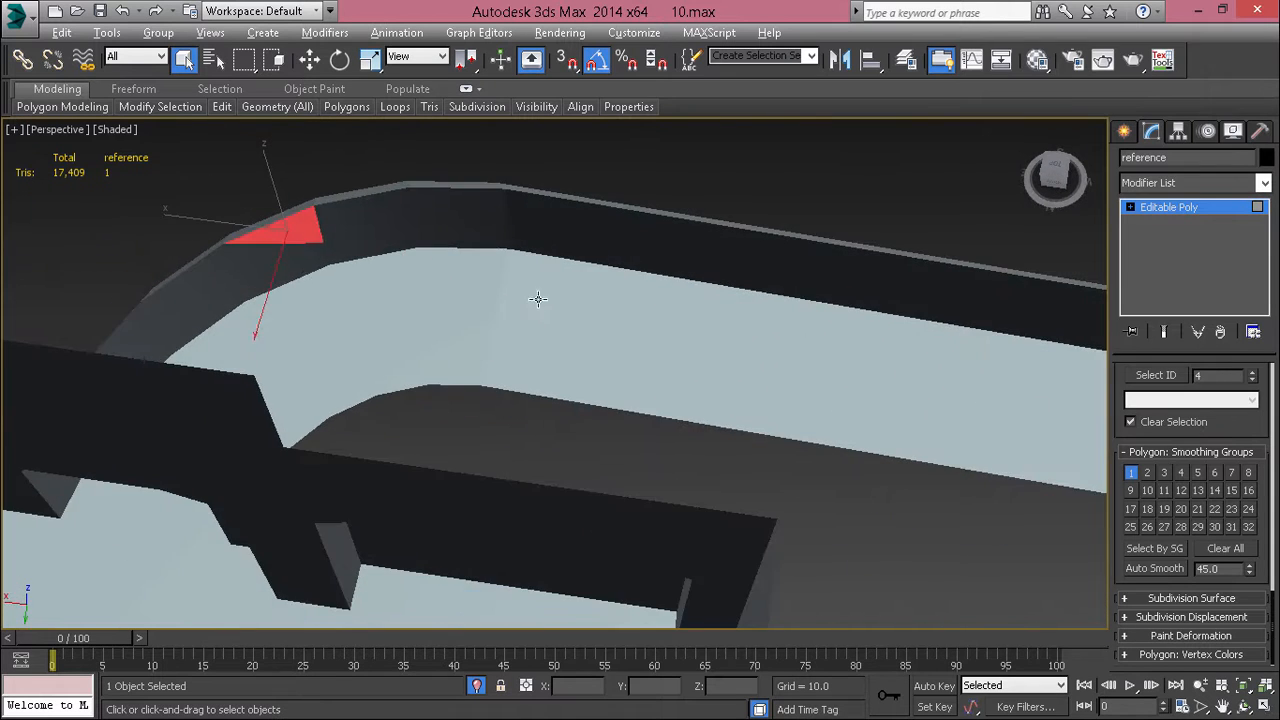
{"action": "middle_click_drag", "start_coordinate": [504, 251], "coordinate": [270, 356]}
{"action": "middle_click_drag", "start_coordinate": [231, 254], "coordinate": [350, 312]}
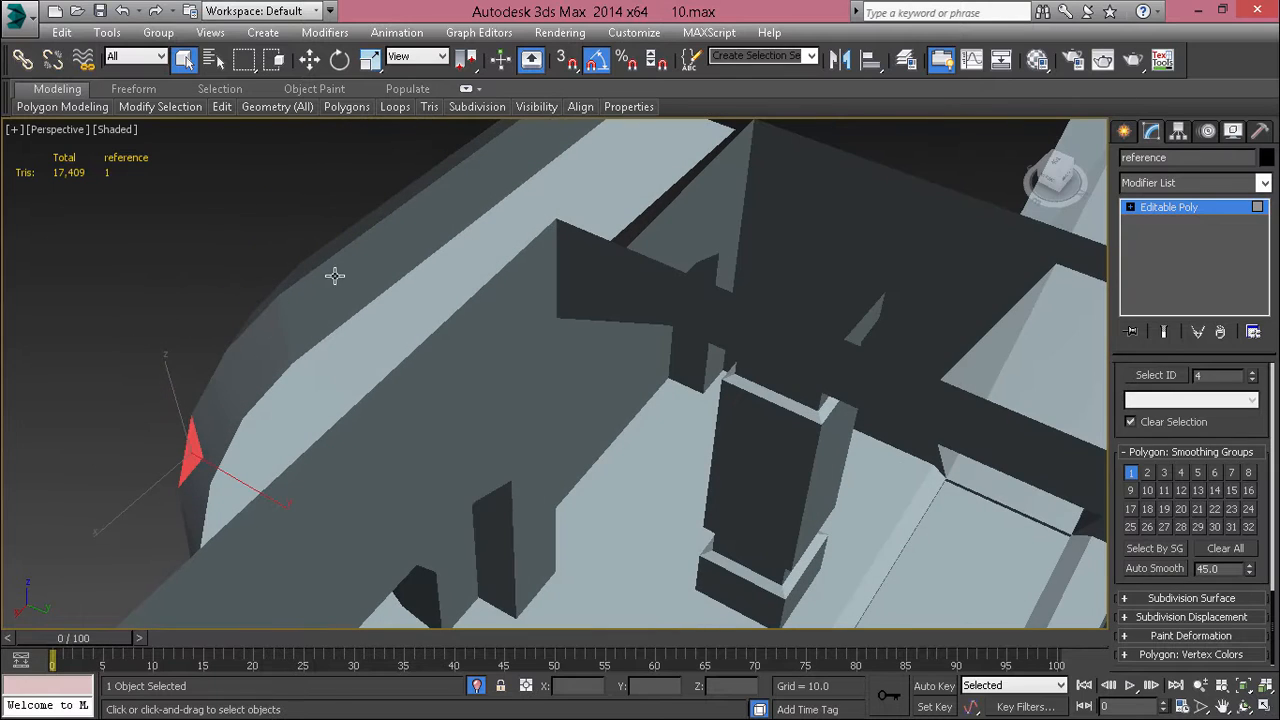
Step: Select the four polygons of the straight outer wall beyond the bend and assign them smoothing group 1
{"action": "left_click", "coordinate": [323, 295]}
{"action": "left_click", "coordinate": [364, 283], "text": "ctrl"}
{"action": "left_click", "coordinate": [425, 239], "text": "ctrl"}
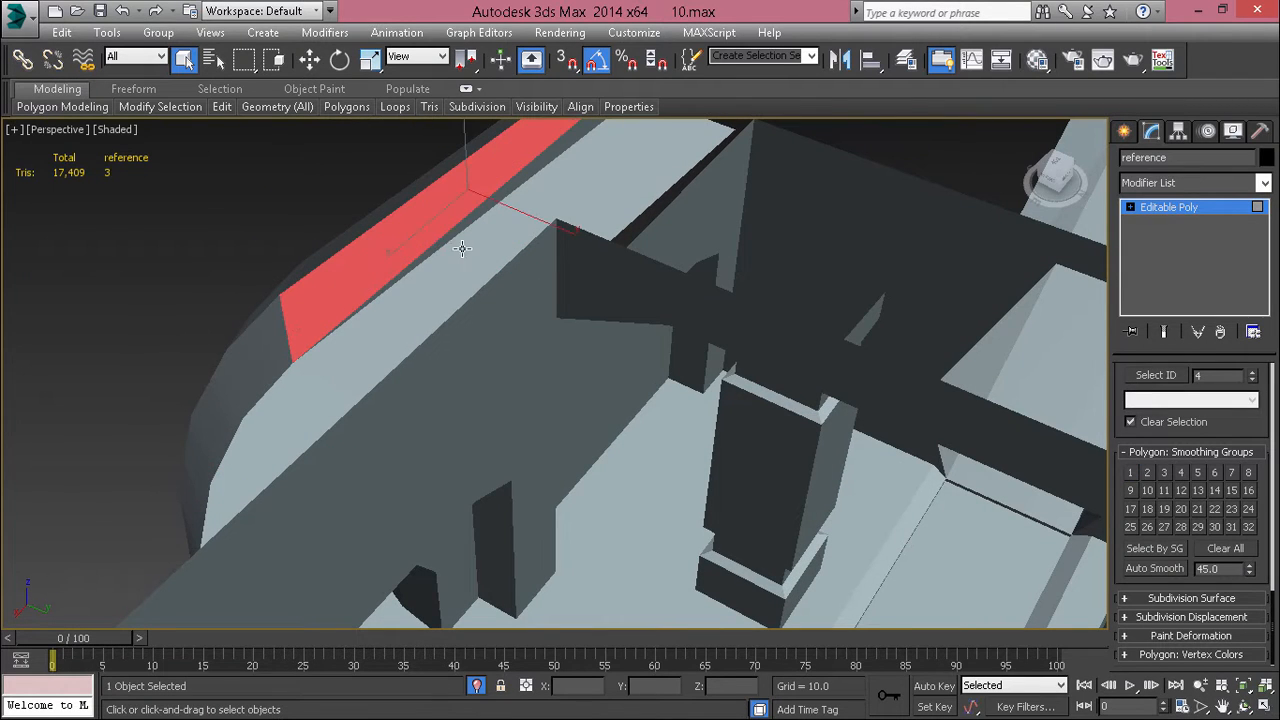
{"action": "left_click", "coordinate": [456, 234], "text": "ctrl"}
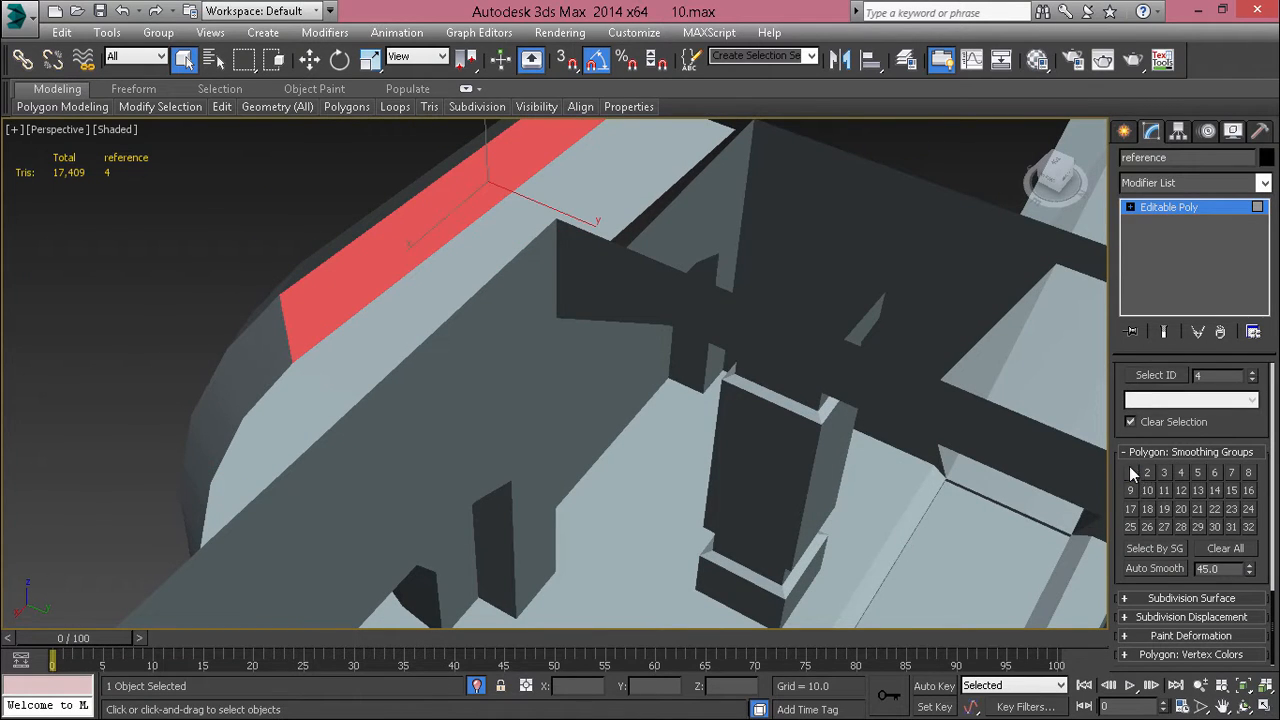
{"action": "left_click", "coordinate": [263, 391]}
{"action": "middle_click_drag", "start_coordinate": [263, 391], "coordinate": [83, 289], "text": "alt"}
{"action": "mouse_move", "coordinate": [308, 278]}
{"action": "middle_mouse_down", "text": "alt"}
{"action": "mouse_move", "coordinate": [269, 283]}
{"action": "mouse_move", "coordinate": [306, 269]}
{"action": "mouse_move", "coordinate": [312, 283]}
{"action": "middle_mouse_up", "text": "alt"}
Step: Try assigning smoothing group 1 to the two sloped polygons above the straight outer wall, and undo the assignment
{"action": "left_click", "coordinate": [429, 285]}
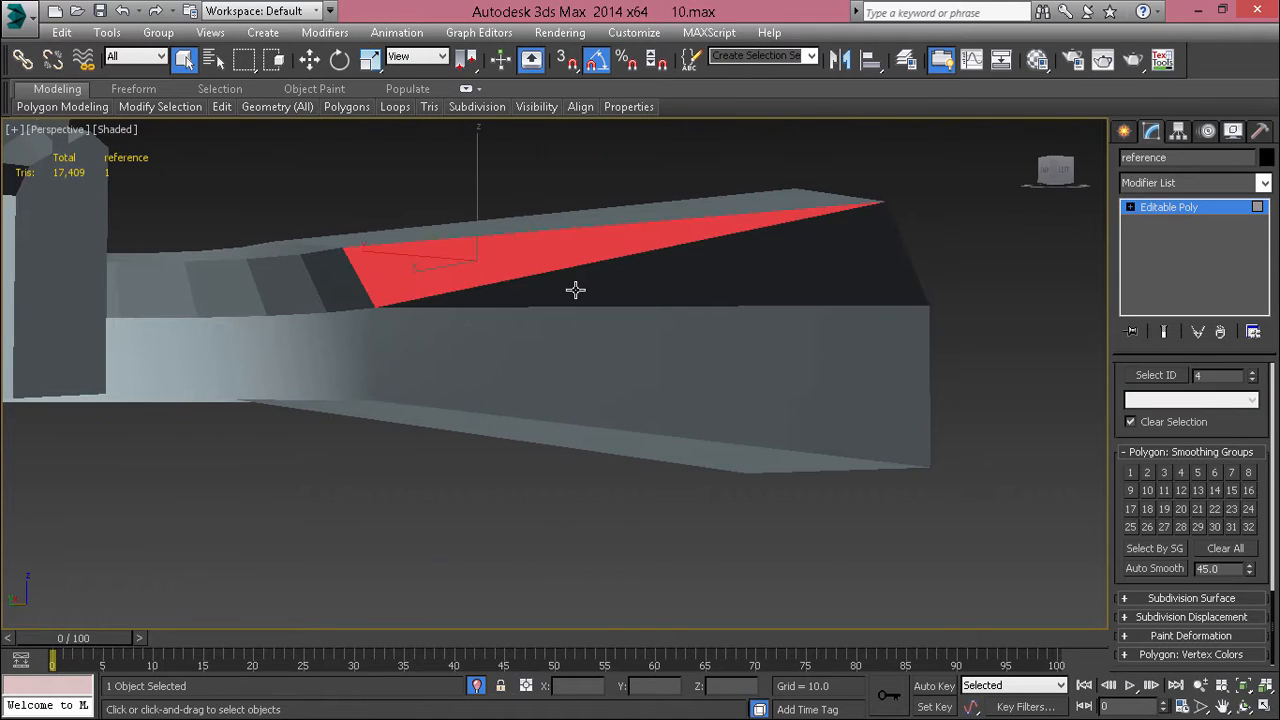
{"action": "left_click", "coordinate": [575, 289], "text": "ctrl"}
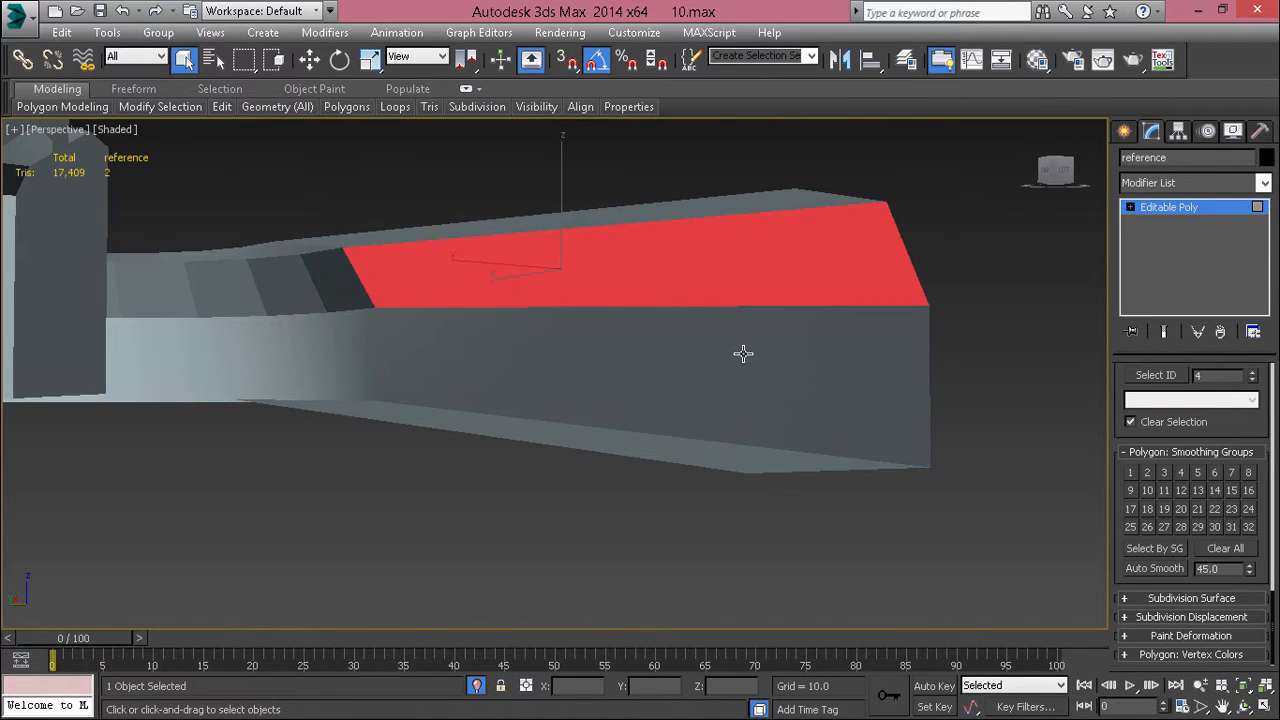
{"action": "left_click", "coordinate": [1131, 473]}
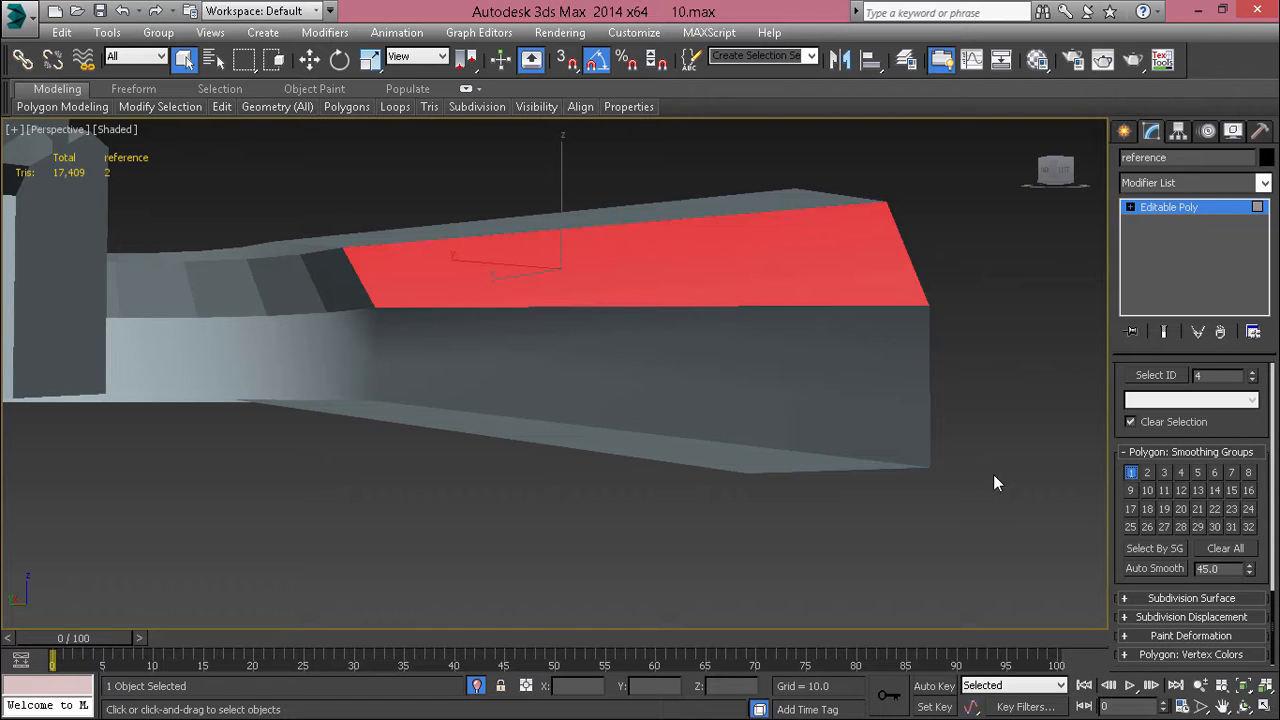
{"action": "mouse_move", "coordinate": [993, 474]}
{"action": "middle_mouse_down", "text": "alt"}
{"action": "mouse_move", "coordinate": [760, 423]}
{"action": "mouse_move", "coordinate": [708, 425]}
{"action": "mouse_move", "coordinate": [711, 348]}
{"action": "middle_mouse_up", "text": "alt"}
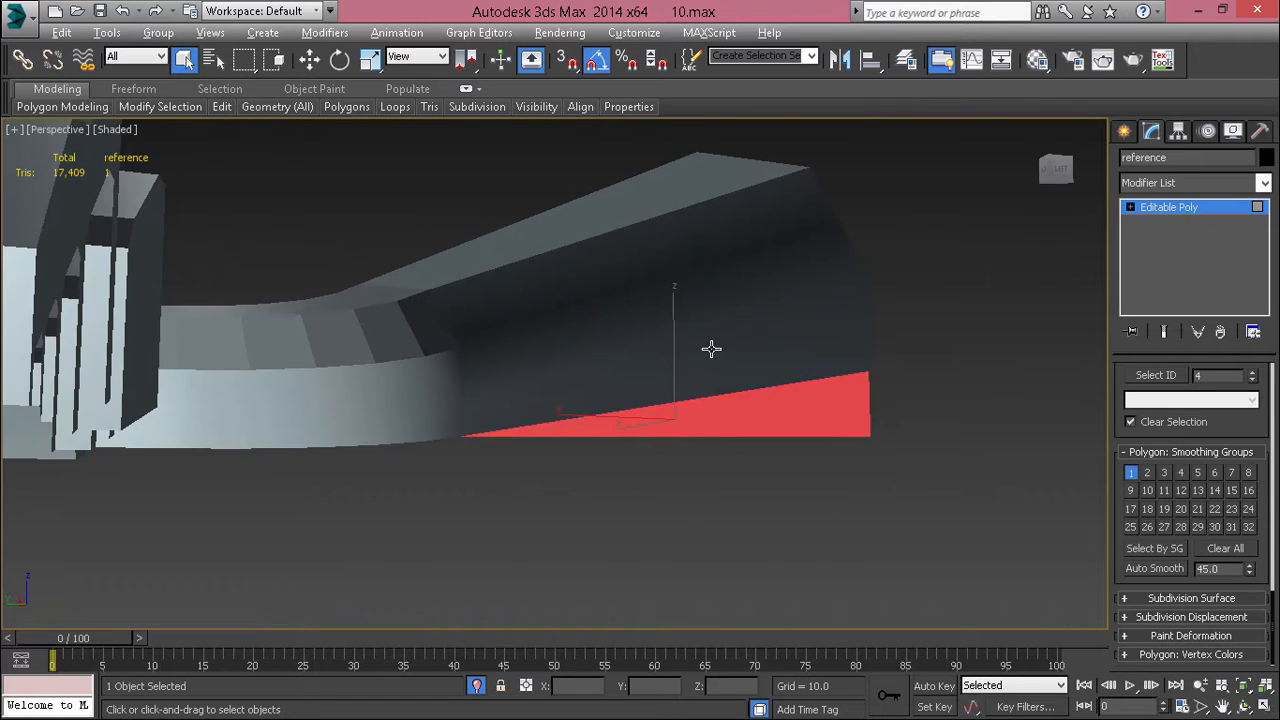
{"action": "left_click", "coordinate": [557, 307]}
{"action": "key", "text": "ctrl+z"}
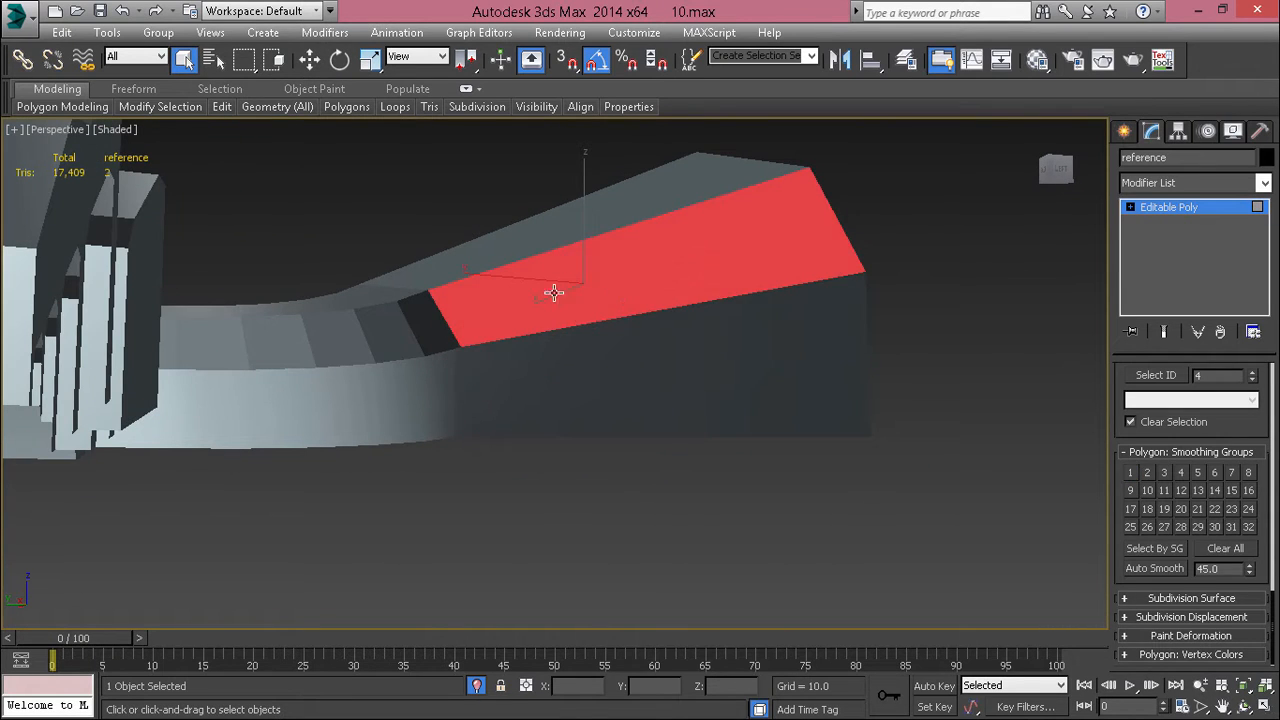
Step: Extend the selection along the whole sloped strip above the outer wall, assign it smoothing group 2 and clear the selection
{"action": "left_click", "coordinate": [391, 318], "text": "ctrl"}
{"action": "left_click", "coordinate": [362, 340], "text": "ctrl"}
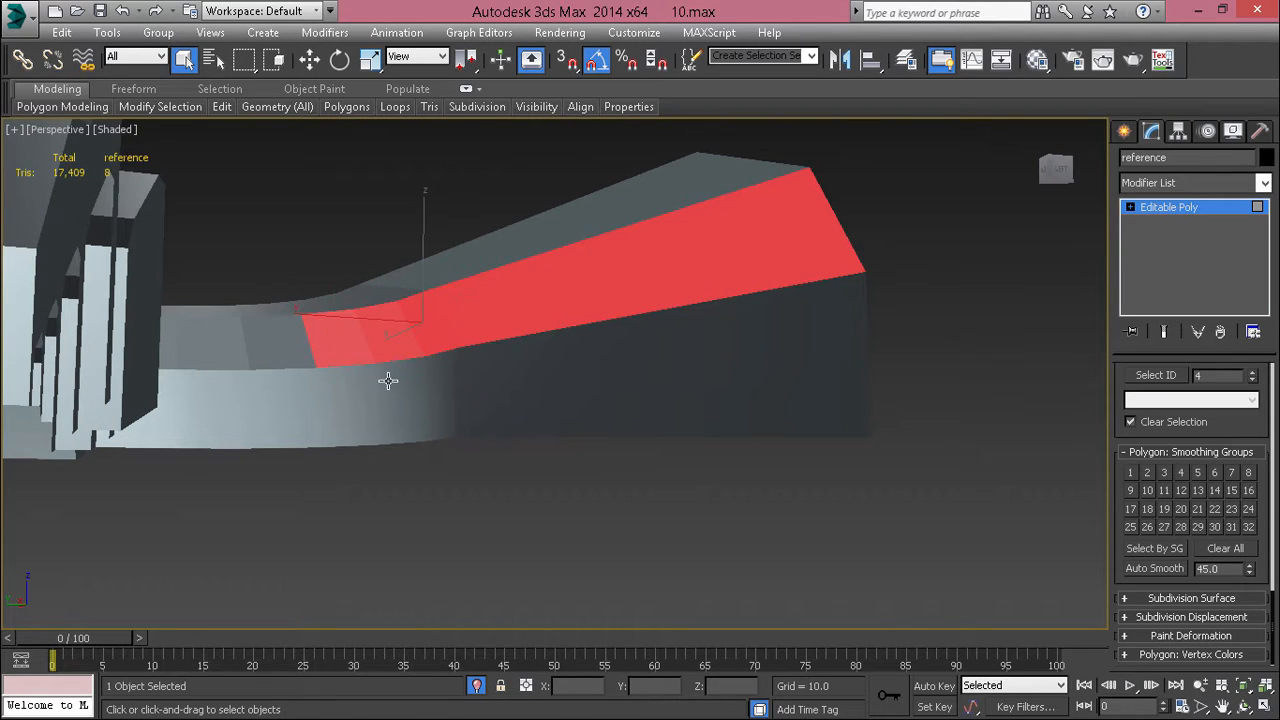
{"action": "left_click", "coordinate": [288, 338], "text": "ctrl"}
{"action": "left_click", "coordinate": [194, 353], "text": "ctrl"}
{"action": "middle_click_drag", "start_coordinate": [194, 353], "coordinate": [434, 362], "text": "alt"}
{"action": "left_click", "coordinate": [485, 340], "text": "ctrl"}
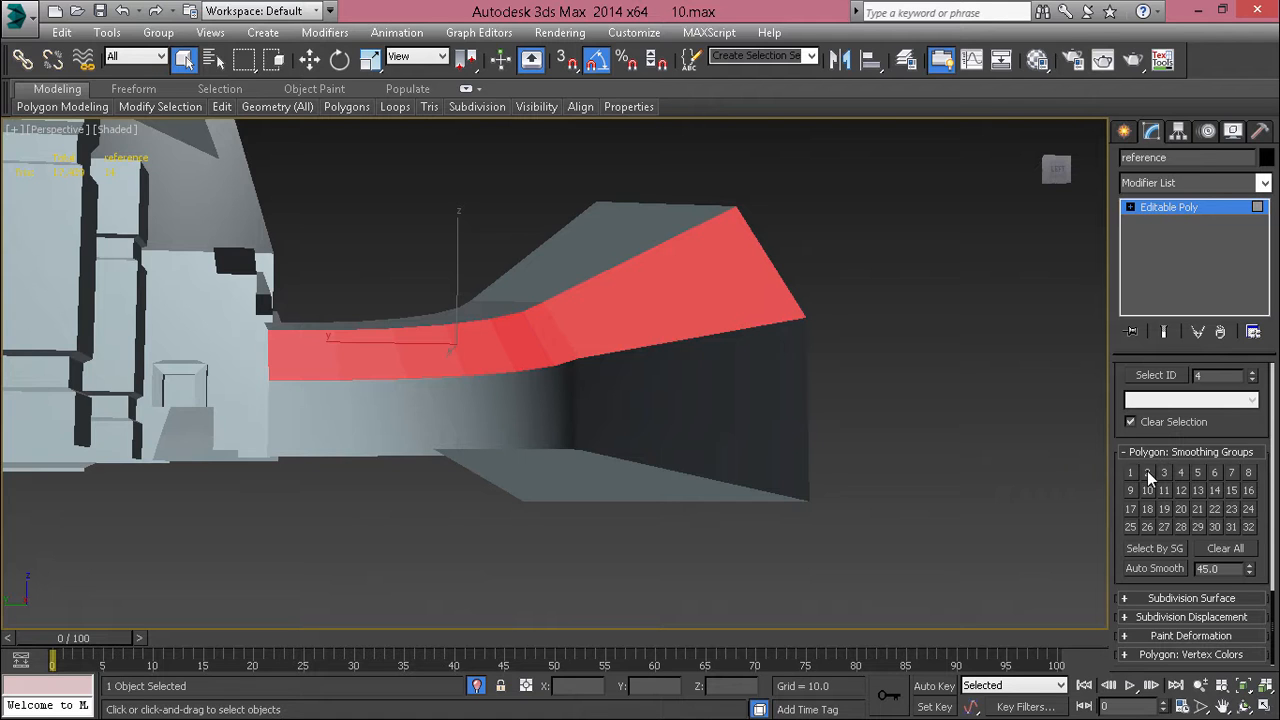
{"action": "left_click", "coordinate": [887, 510]}
{"action": "left_click", "coordinate": [711, 427]}
{"action": "middle_click_drag", "start_coordinate": [711, 427], "coordinate": [777, 377], "text": "alt"}
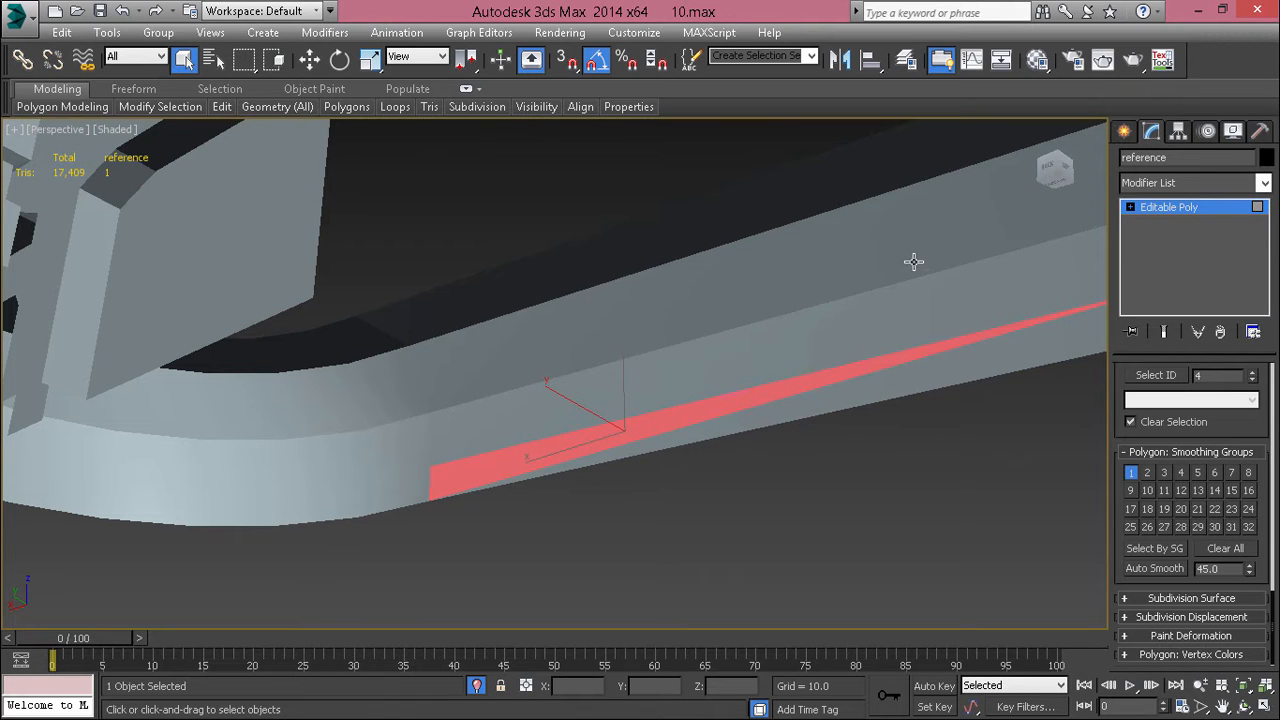
Step: Select the polygons of the straight inner wall and the start of its bend, and assign them a shared smoothing group
{"action": "middle_click_drag", "start_coordinate": [628, 441], "coordinate": [222, 497], "text": "alt"}
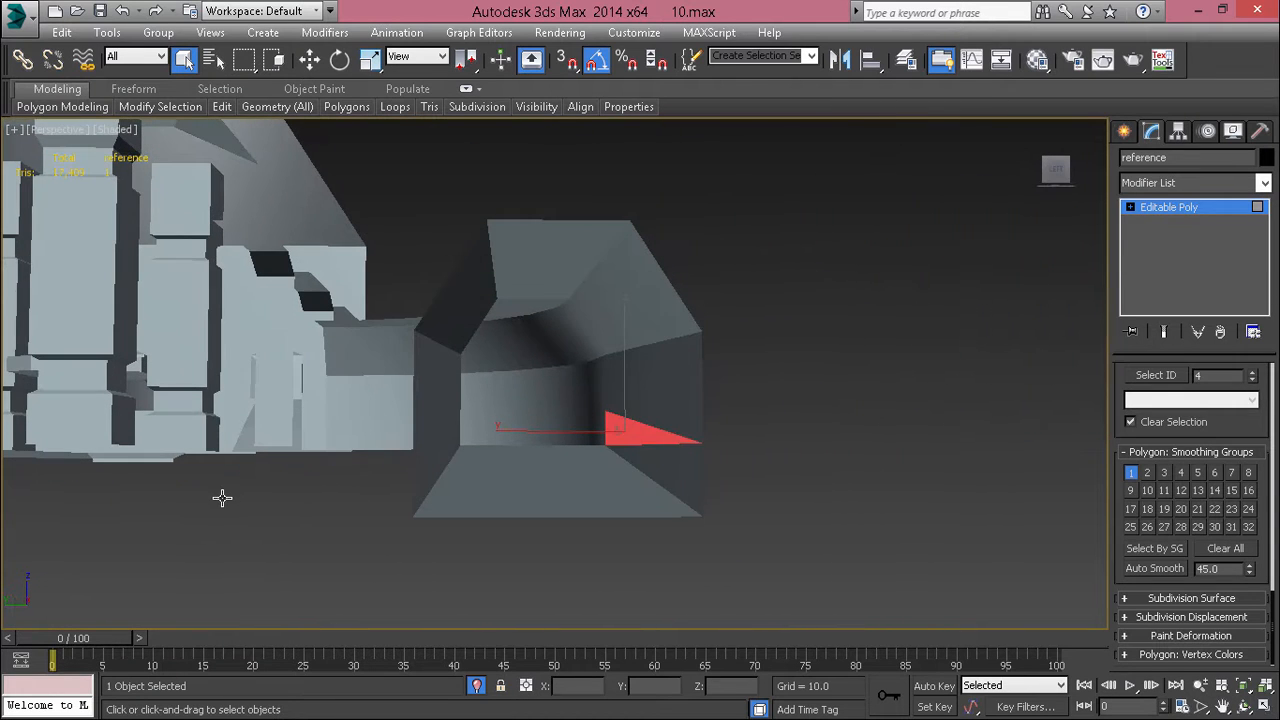
{"action": "middle_click_drag", "start_coordinate": [724, 450], "coordinate": [408, 476], "text": "alt"}
{"action": "left_click", "coordinate": [428, 413]}
{"action": "left_click", "coordinate": [474, 436], "text": "ctrl"}
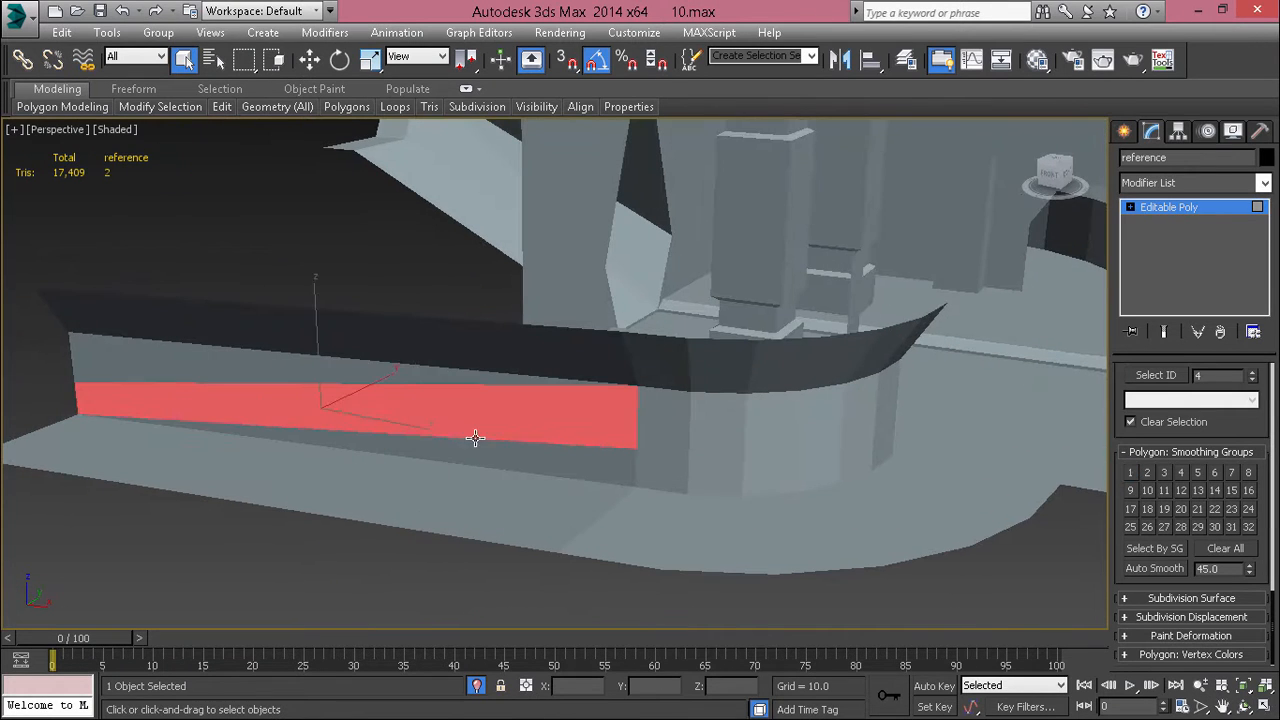
{"action": "left_click", "coordinate": [466, 462], "text": "ctrl"}
{"action": "left_click", "coordinate": [268, 368], "text": "ctrl"}
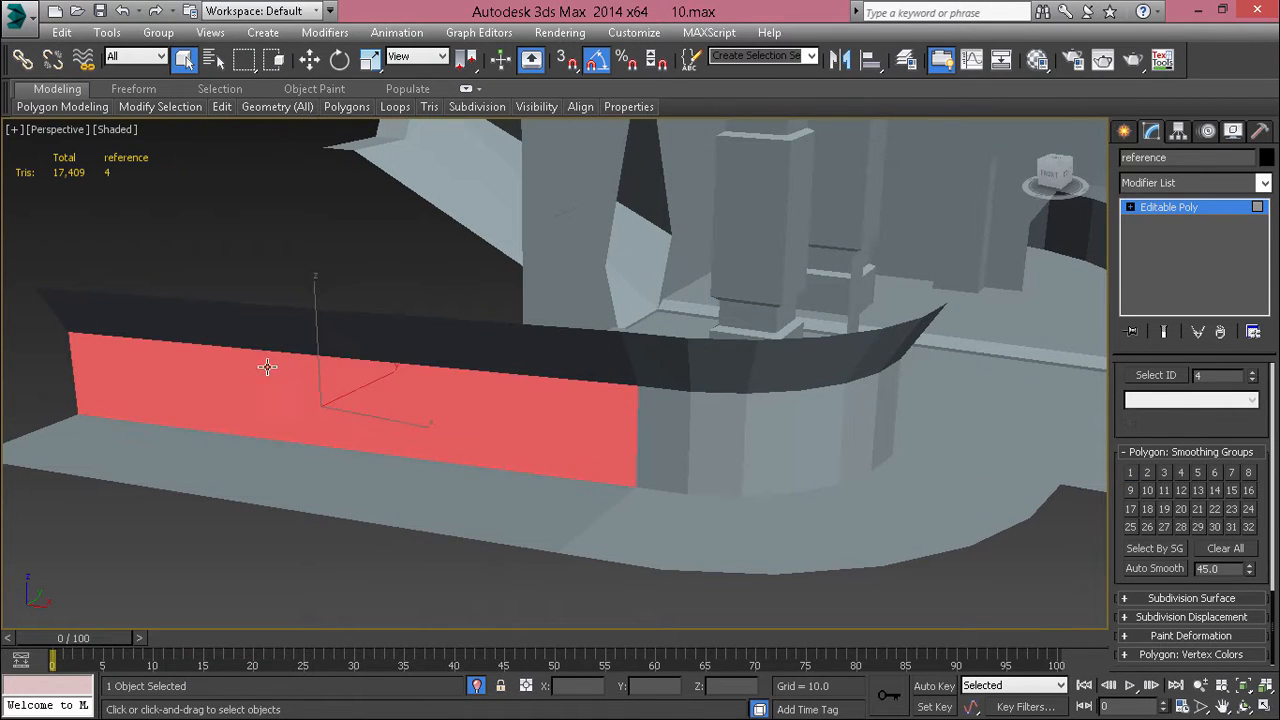
{"action": "left_click", "coordinate": [659, 463], "text": "ctrl"}
{"action": "left_click", "coordinate": [655, 438], "text": "ctrl"}
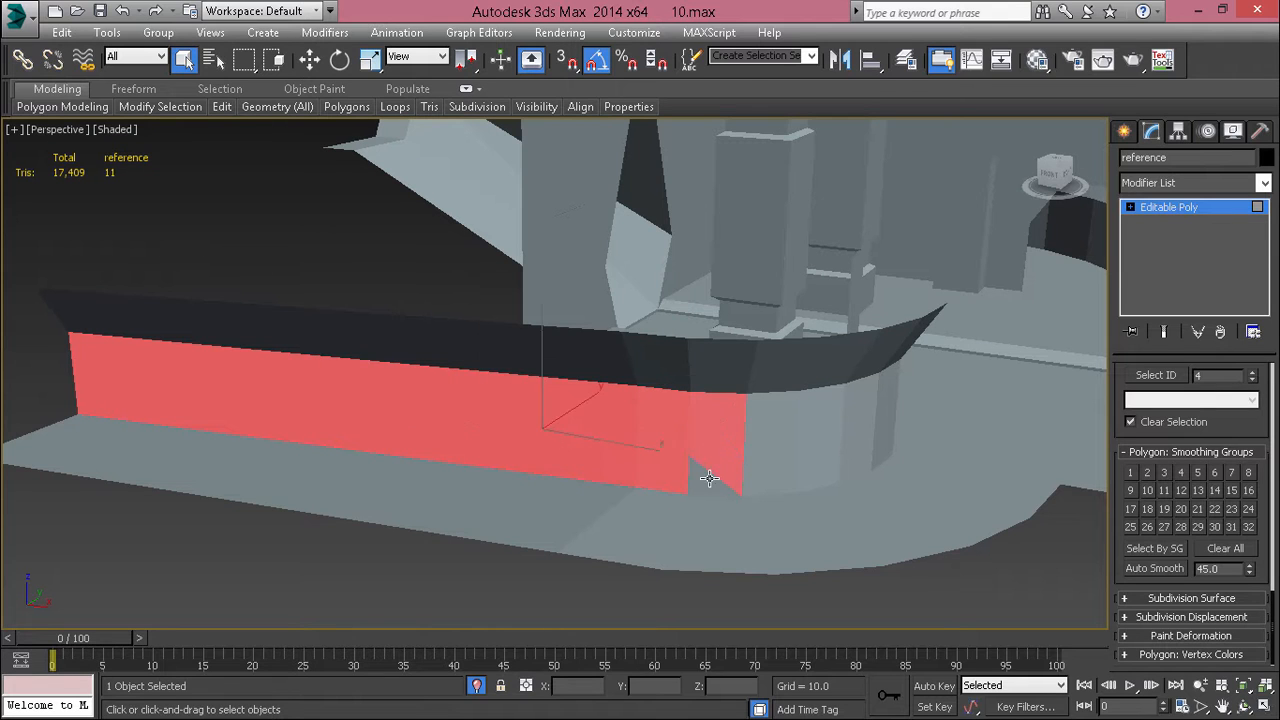
{"action": "left_click", "coordinate": [810, 554]}
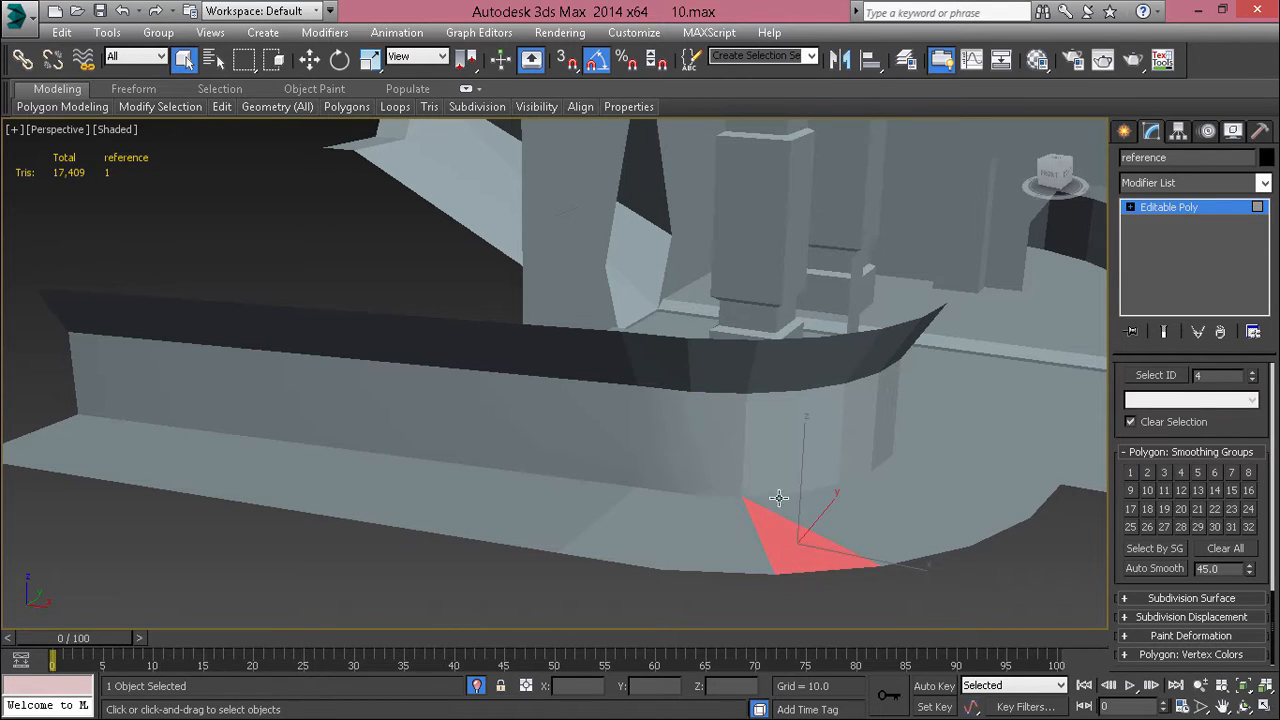
Step: Select all polygons of the reference object and clear all their smoothing groups
{"action": "left_click", "coordinate": [771, 474]}
{"action": "middle_click_drag", "start_coordinate": [769, 488], "coordinate": [832, 551], "text": "alt"}
{"action": "scroll", "coordinate": [832, 551], "scroll_direction": "down", "scroll_amount": 10}
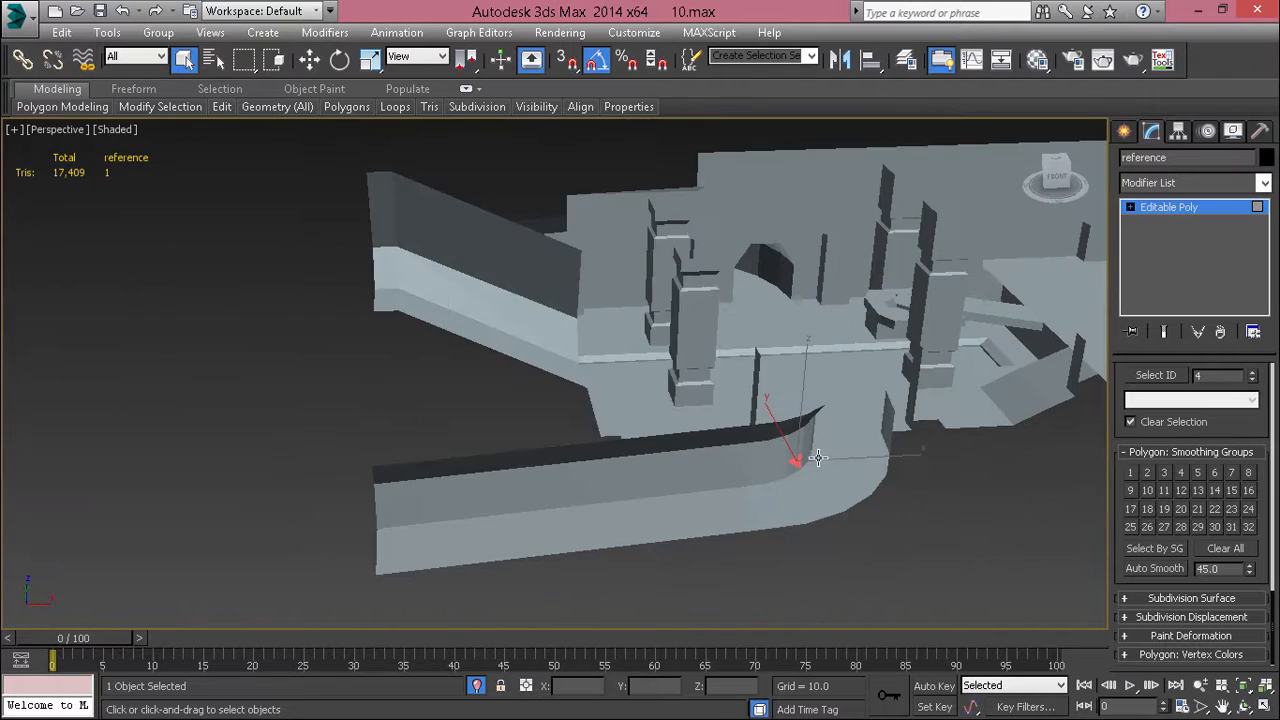
{"action": "middle_click_drag", "start_coordinate": [1035, 397], "coordinate": [965, 431]}
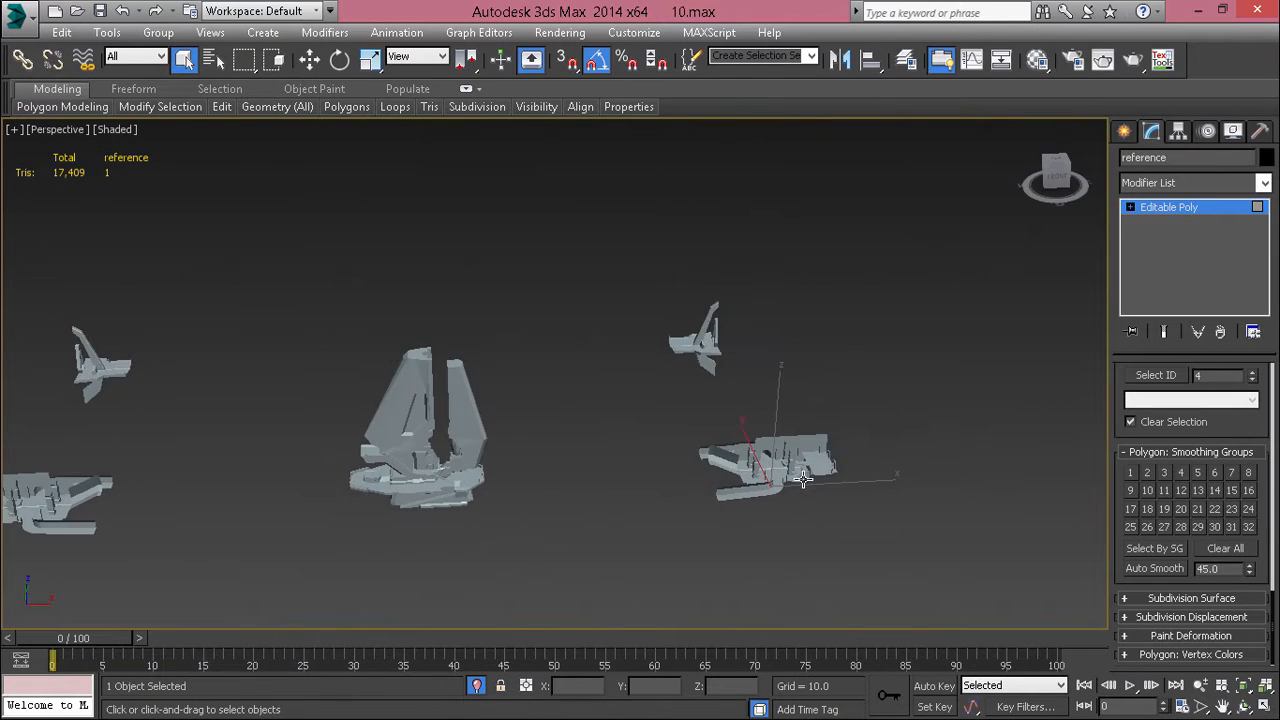
{"action": "scroll", "coordinate": [808, 478], "scroll_direction": "up", "scroll_amount": 8}
{"action": "middle_click_drag", "start_coordinate": [608, 526], "coordinate": [880, 408], "text": "alt"}
{"action": "key", "text": "ctrl+a"}
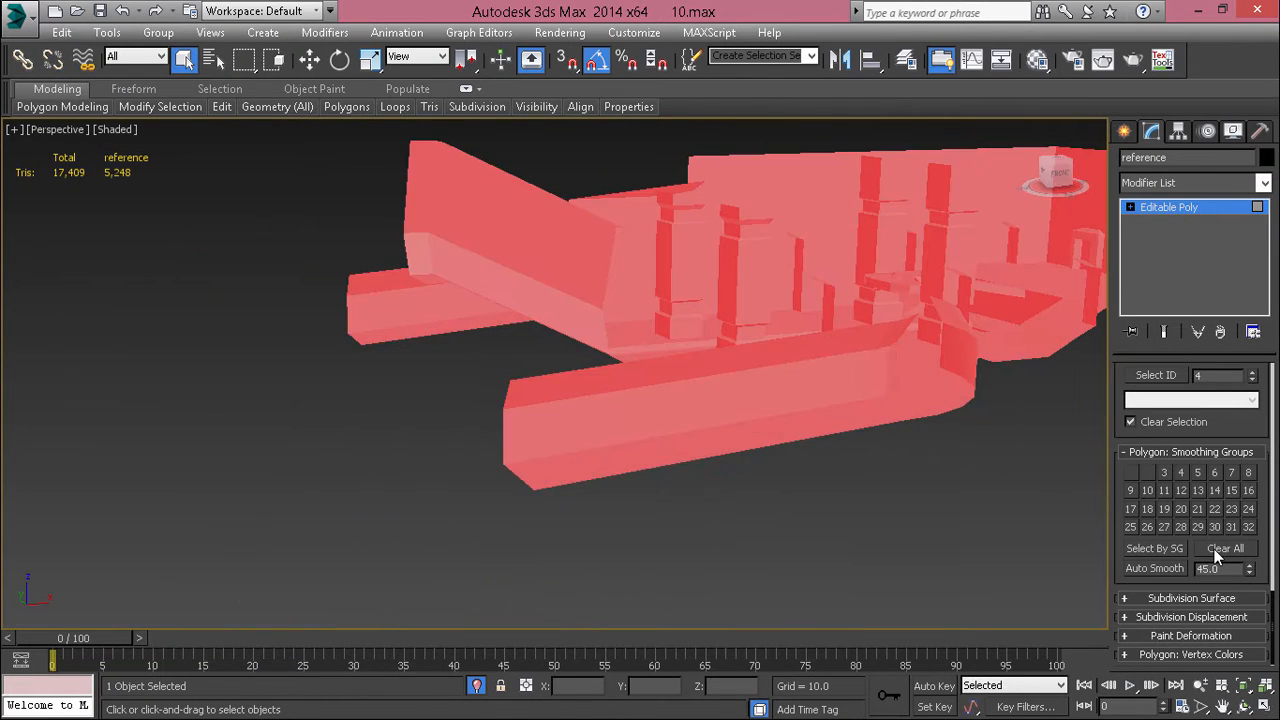
{"action": "left_click", "coordinate": [1215, 550]}
Step: Examine the shading of the corridor's floor, straight wall and bend from several sides without smoothing groups
{"action": "left_click", "coordinate": [720, 446]}
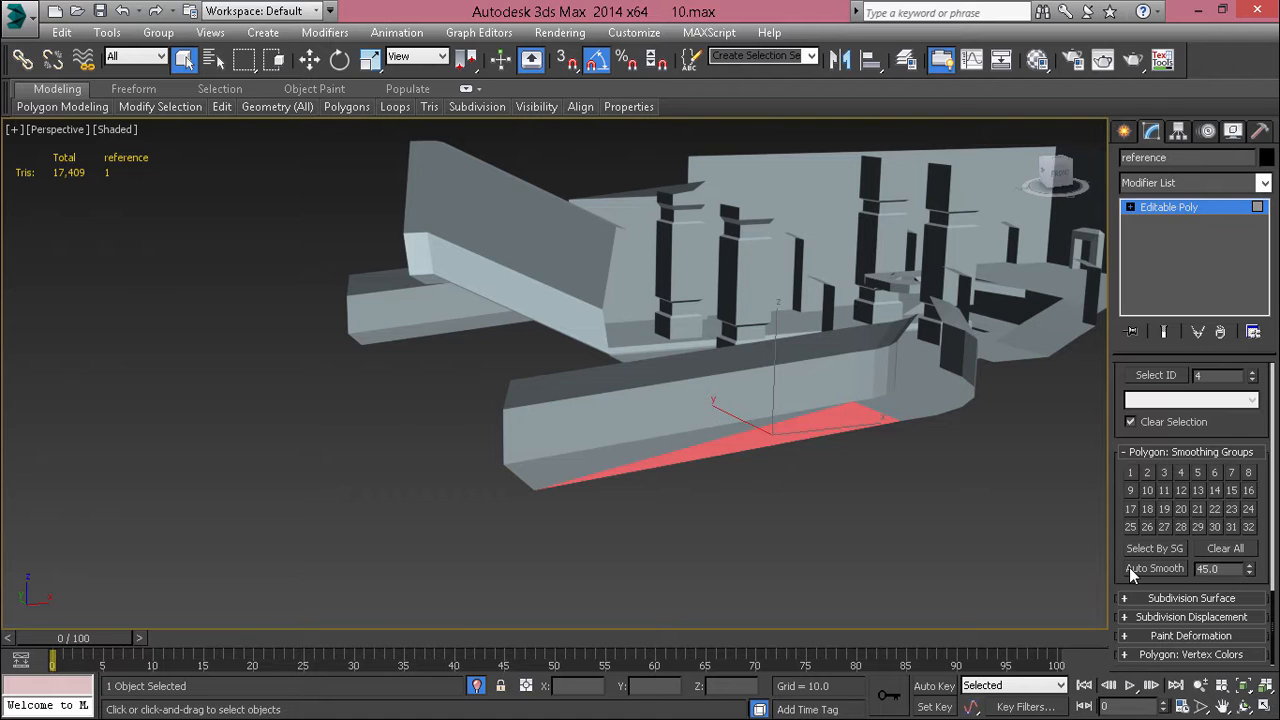
{"action": "left_click", "coordinate": [578, 465]}
{"action": "key", "text": "z"}
{"action": "scroll", "coordinate": [577, 460], "scroll_direction": "down", "scroll_amount": 3}
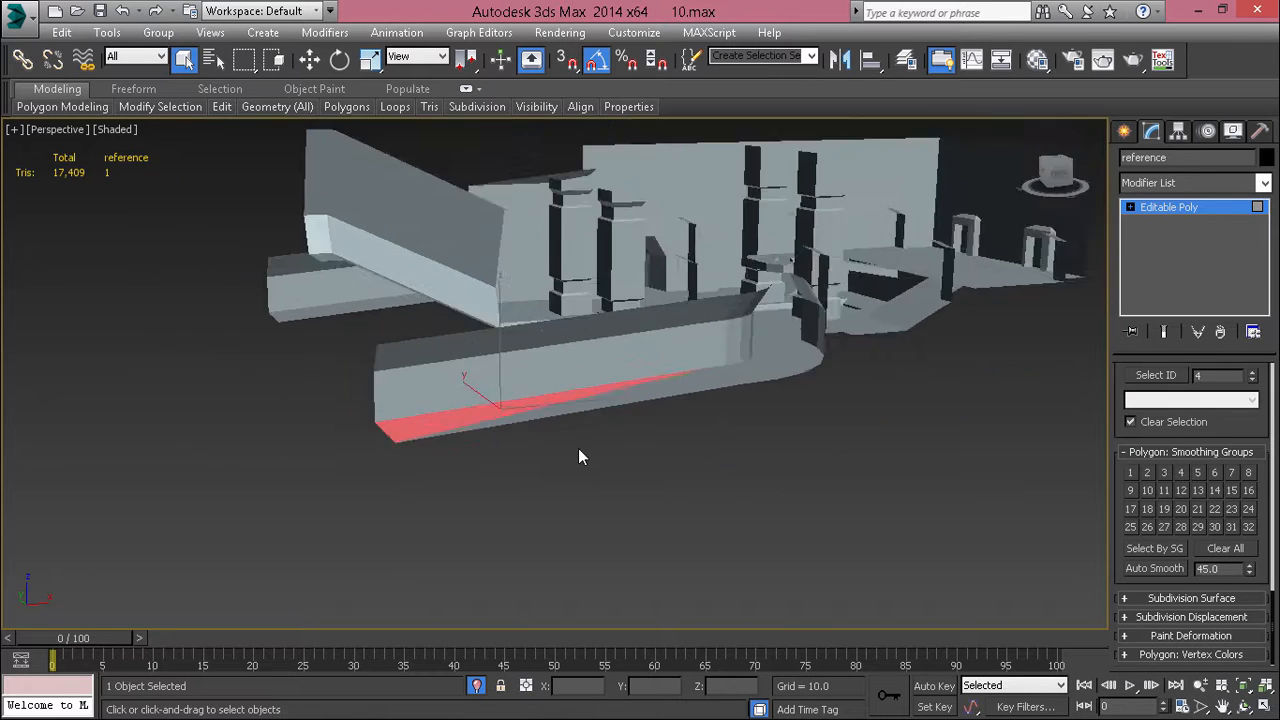
{"action": "middle_click_drag", "start_coordinate": [580, 453], "coordinate": [384, 390], "text": "alt"}
{"action": "scroll", "coordinate": [380, 388], "scroll_direction": "up", "scroll_amount": 6}
{"action": "middle_click_drag", "start_coordinate": [648, 480], "coordinate": [600, 466], "text": "alt"}
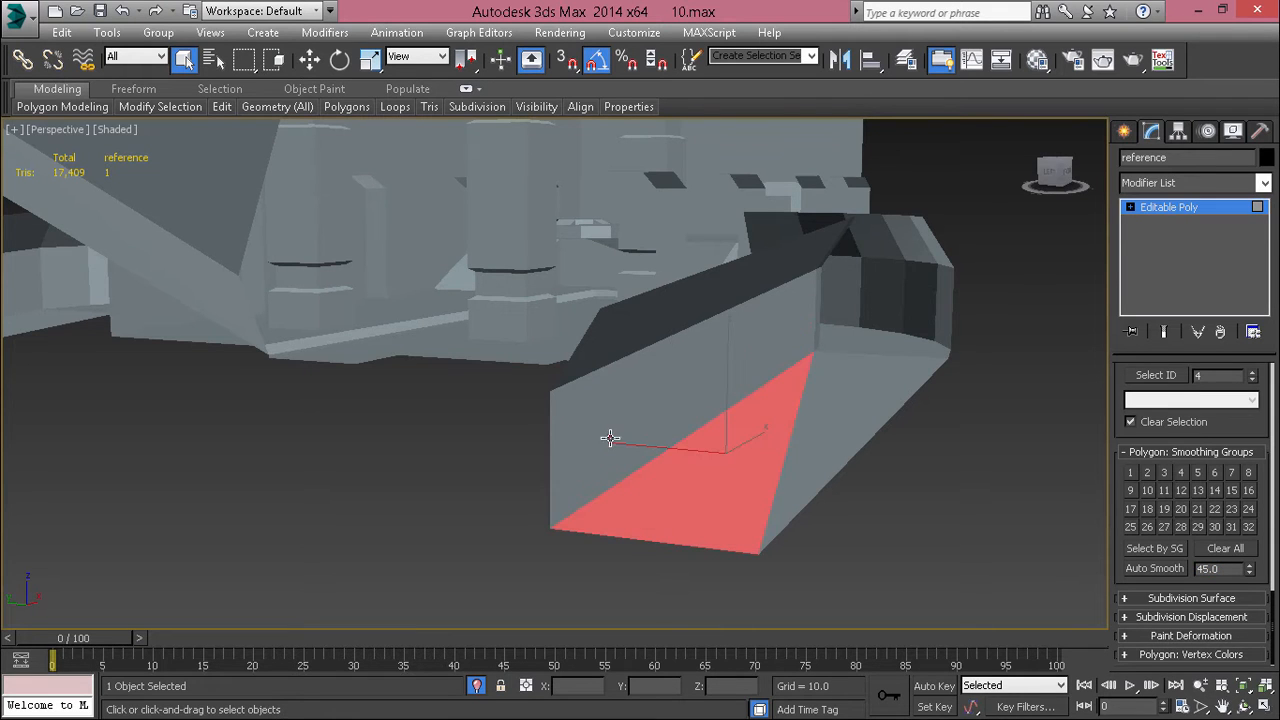
{"action": "middle_click_drag", "start_coordinate": [905, 422], "coordinate": [775, 294], "text": "alt"}
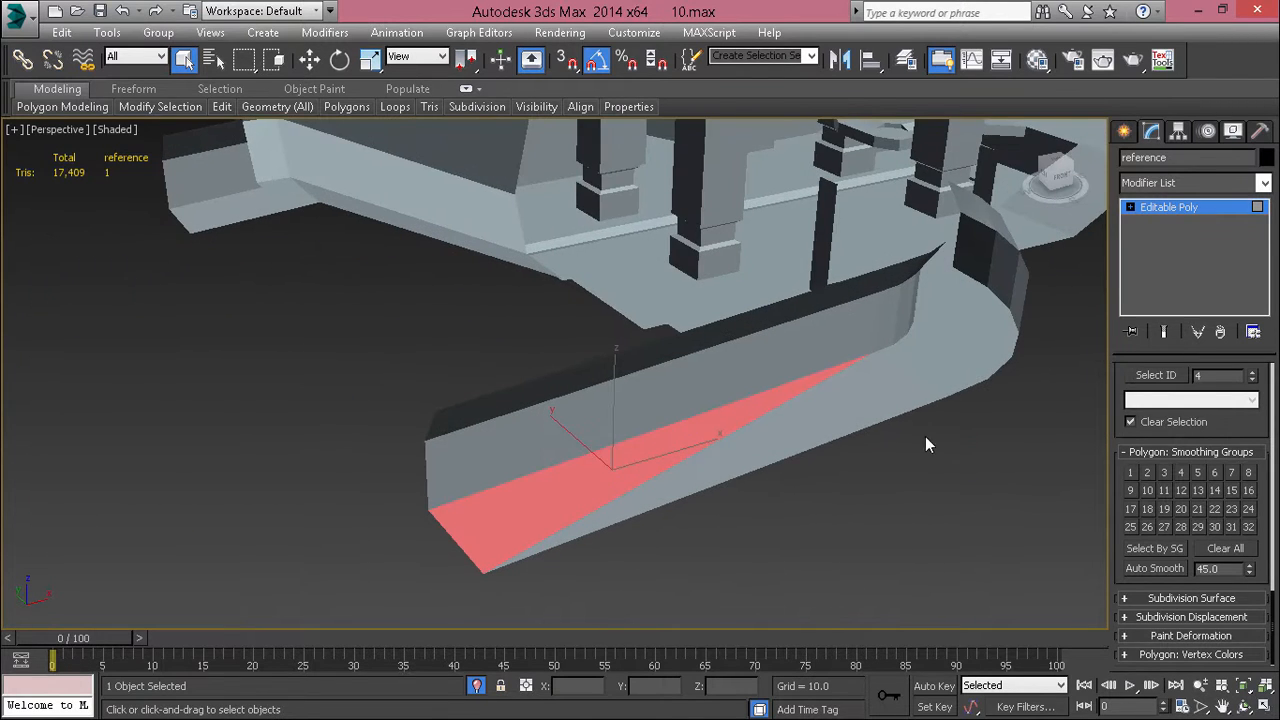
Step: Select all polygons, apply Auto Smooth with a threshold of 20 and clear the selection
{"action": "key", "text": "ctrl+a"}
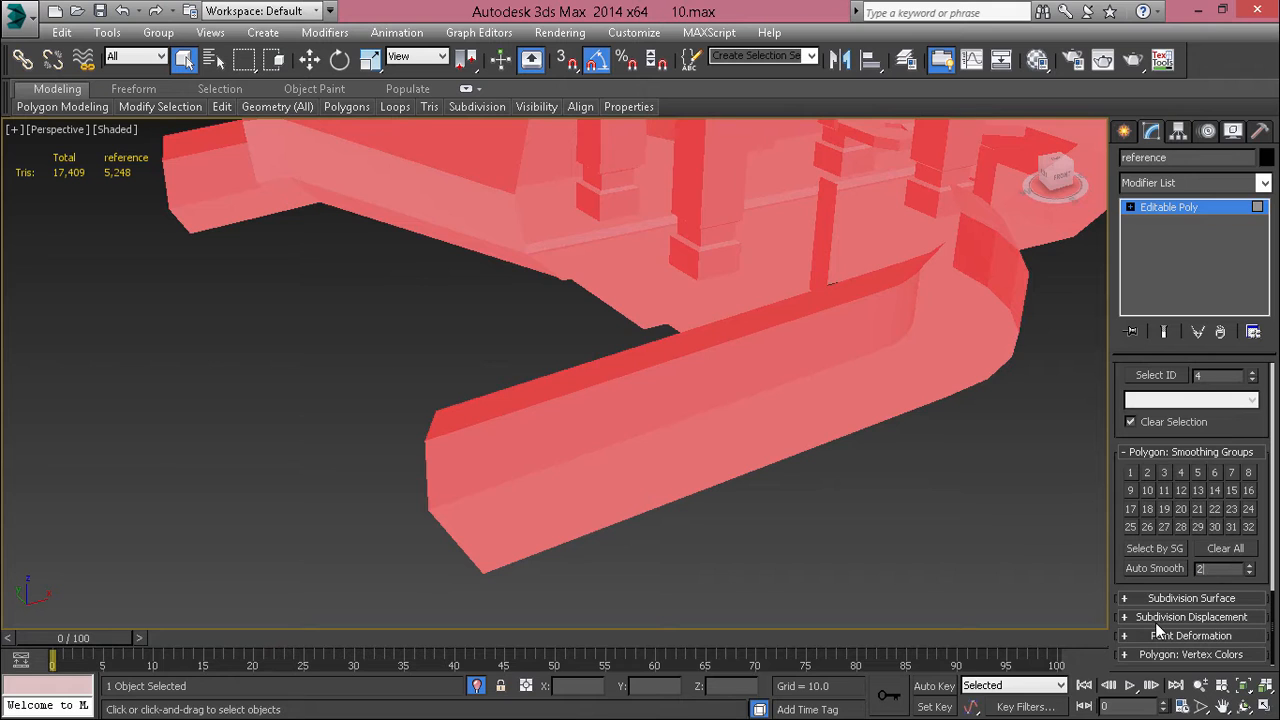
{"action": "type", "text": "0"}
{"action": "left_click", "coordinate": [901, 479]}
Step: Examine how the 20-degree smoothing shades the columns, floor recesses and walls inside the structure
{"action": "middle_click_drag", "start_coordinate": [932, 403], "coordinate": [811, 458], "text": "alt"}
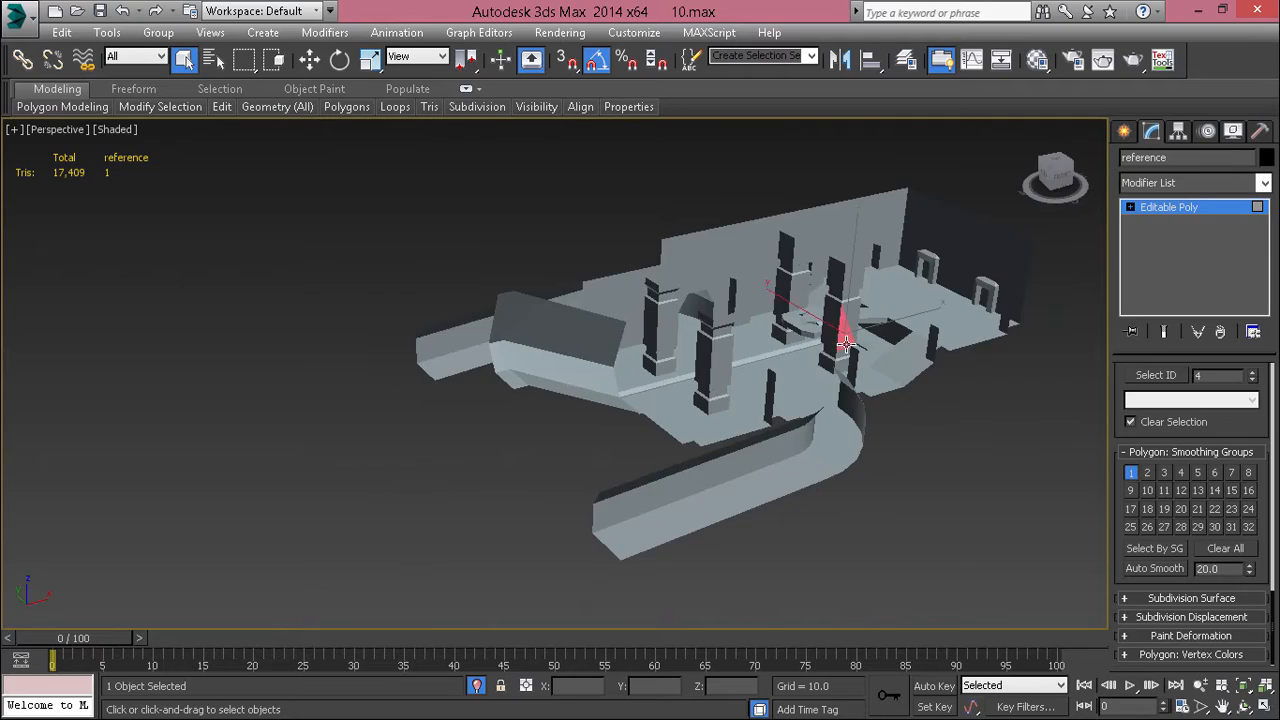
{"action": "scroll", "coordinate": [845, 343], "scroll_direction": "up", "scroll_amount": 10}
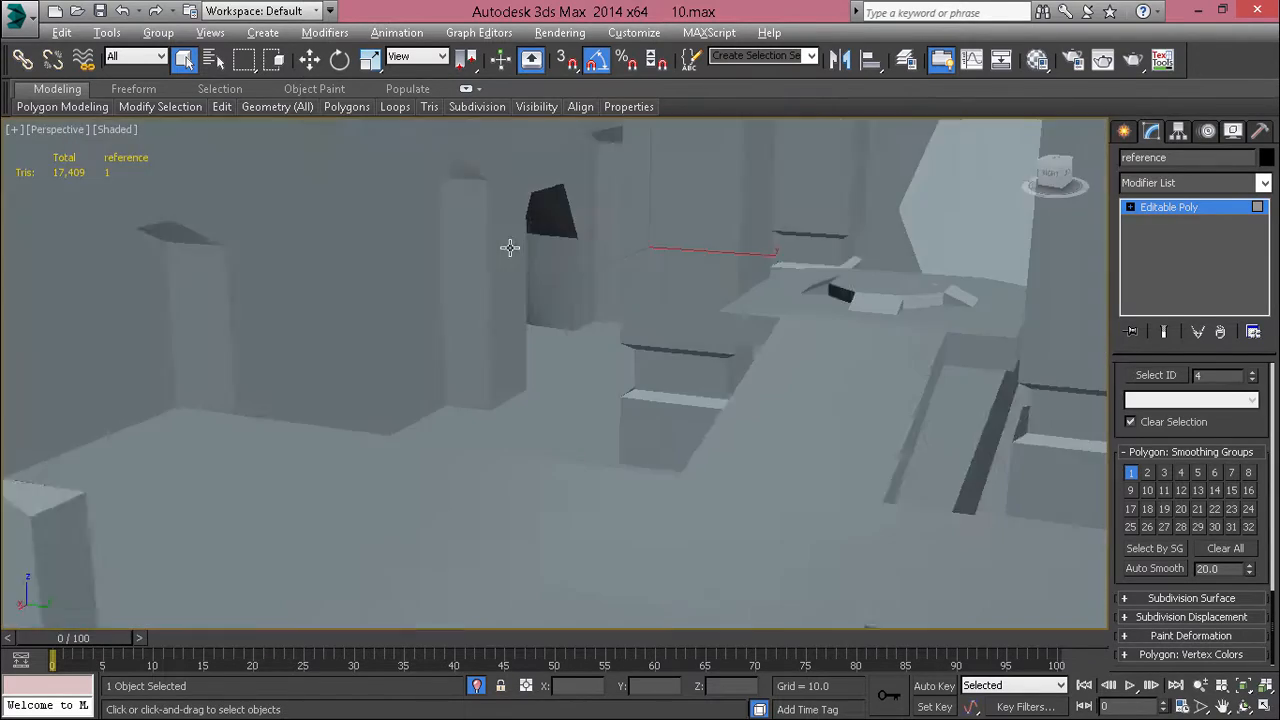
{"action": "scroll", "coordinate": [651, 271], "scroll_direction": "down", "scroll_amount": 8}
{"action": "scroll", "coordinate": [729, 306], "scroll_direction": "up", "scroll_amount": 8}
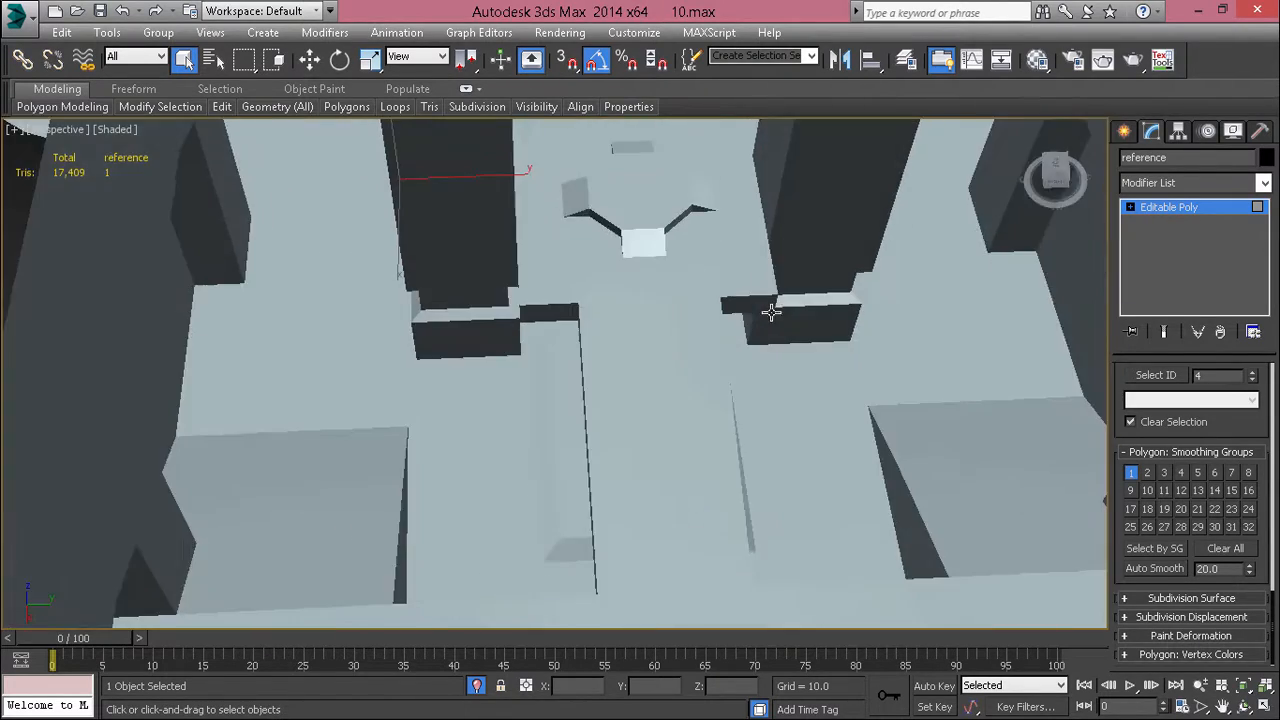
{"action": "scroll", "coordinate": [597, 198], "scroll_direction": "up", "scroll_amount": 5}
{"action": "scroll", "coordinate": [601, 212], "scroll_direction": "down", "scroll_amount": 7}
{"action": "middle_click_drag", "start_coordinate": [601, 212], "coordinate": [770, 316], "text": "alt"}
{"action": "scroll", "coordinate": [357, 398], "scroll_direction": "down", "scroll_amount": 6}
{"action": "middle_click_drag", "start_coordinate": [437, 399], "coordinate": [1050, 507]}
Step: Try Auto Smooth with a threshold of 90 on all polygons and clear the selection
{"action": "key", "text": "ctrl+a"}
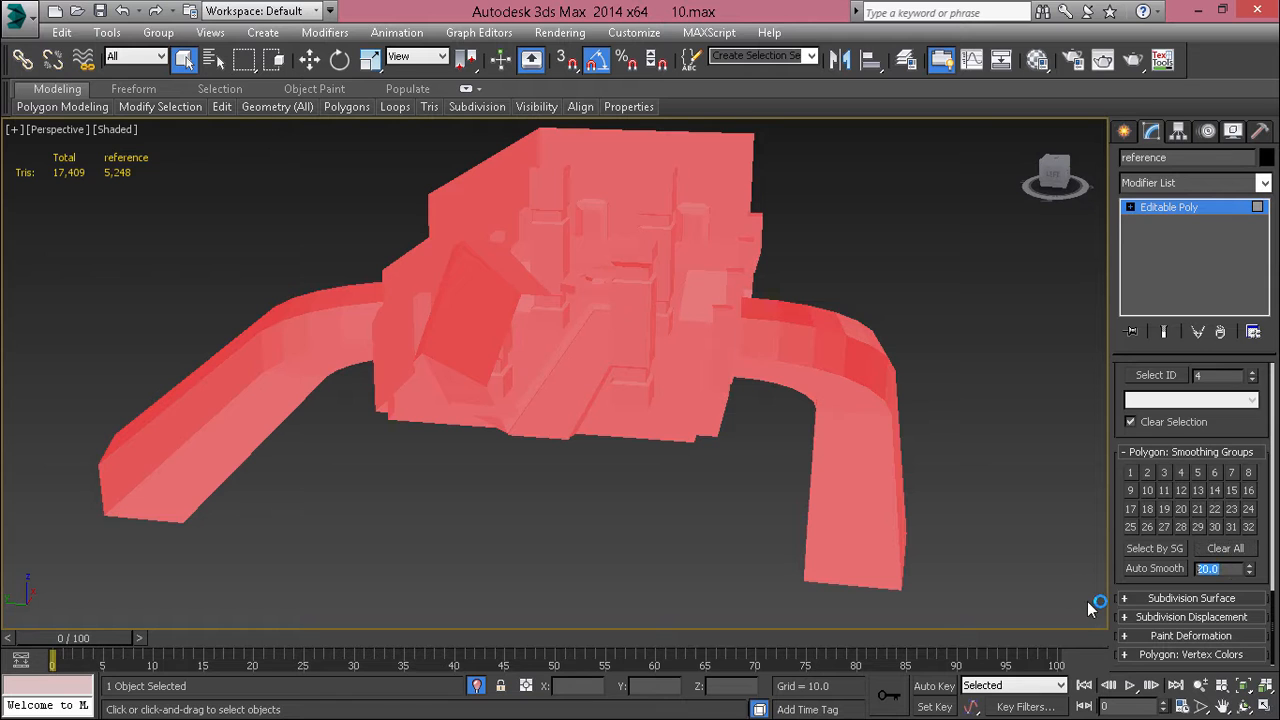
{"action": "left_click", "coordinate": [1155, 575]}
{"action": "left_click", "coordinate": [984, 486]}
Step: Examine how the 90-degree smoothing shades the corridors, columns and main structure from several sides
{"action": "left_click", "coordinate": [761, 337]}
{"action": "key", "text": "z"}
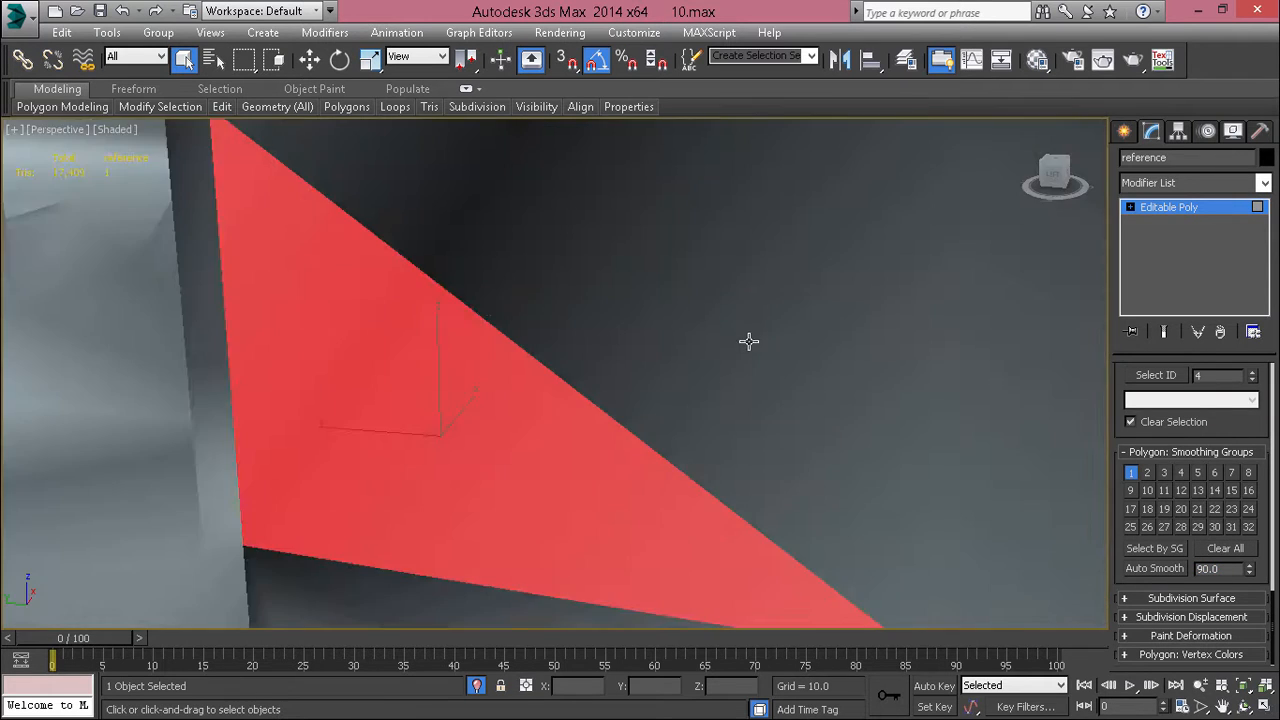
{"action": "scroll", "coordinate": [749, 341], "scroll_direction": "down", "scroll_amount": 6}
{"action": "middle_click_drag", "start_coordinate": [734, 363], "coordinate": [1119, 495], "text": "alt"}
{"action": "scroll", "coordinate": [689, 411], "scroll_direction": "down", "scroll_amount": 2}
{"action": "scroll", "coordinate": [777, 253], "scroll_direction": "down", "scroll_amount": 3}
{"action": "scroll", "coordinate": [764, 374], "scroll_direction": "down", "scroll_amount": 5}
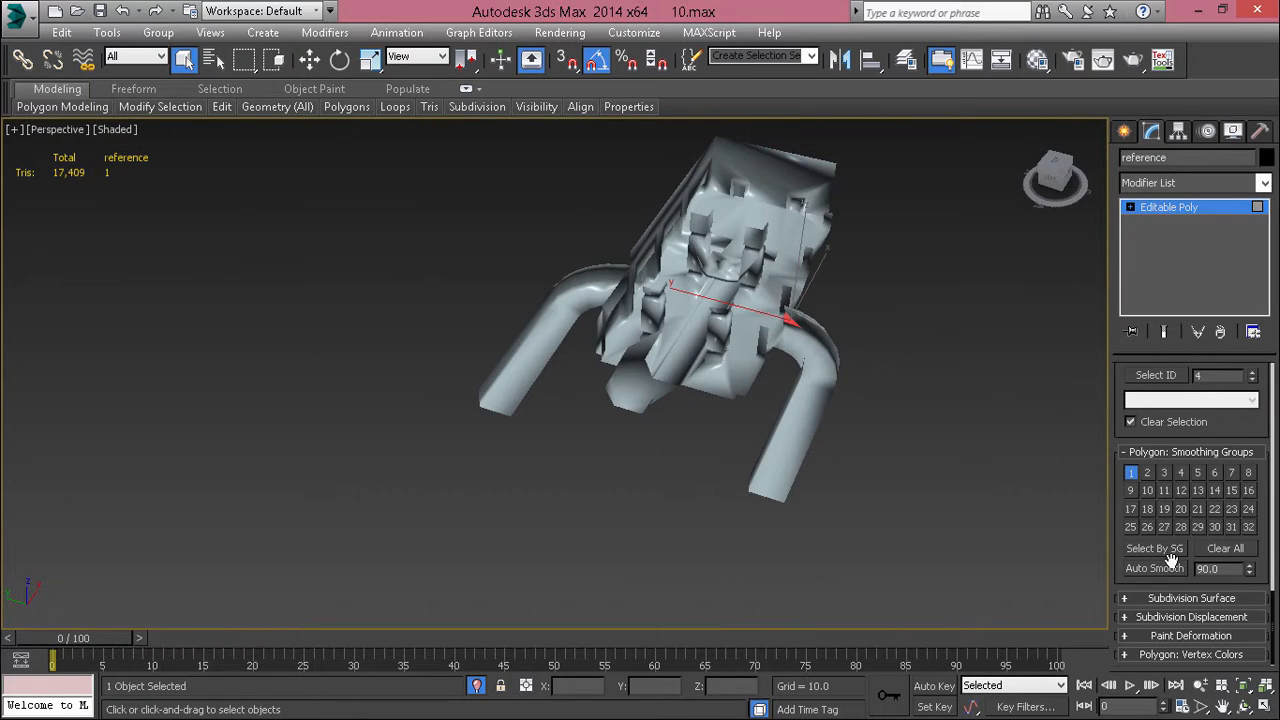
{"action": "scroll", "coordinate": [734, 346], "scroll_direction": "up", "scroll_amount": 8}
{"action": "middle_click_drag", "start_coordinate": [590, 430], "coordinate": [702, 343], "text": "alt"}
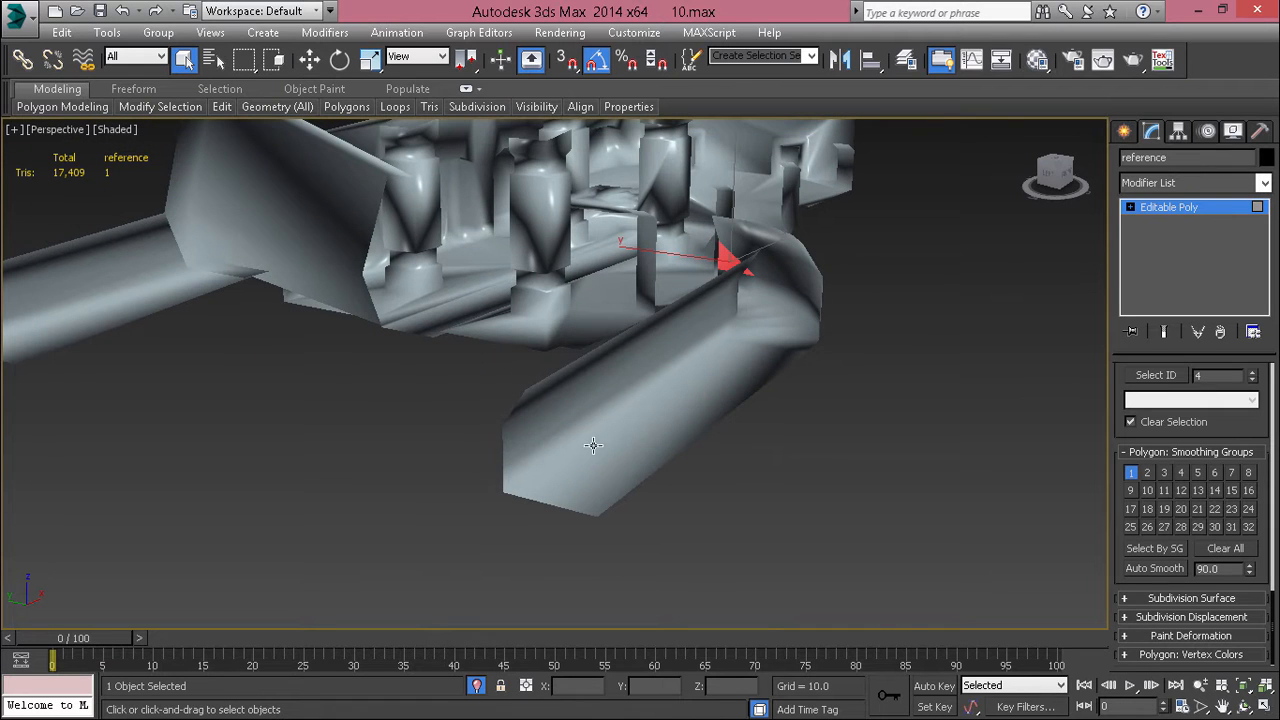
{"action": "middle_click_drag", "start_coordinate": [565, 372], "coordinate": [657, 466], "text": "alt"}
Step: Clear the smoothing groups of all polygons and apply Auto Smooth to them with a threshold of 45
{"action": "key", "text": "ctrl+a"}
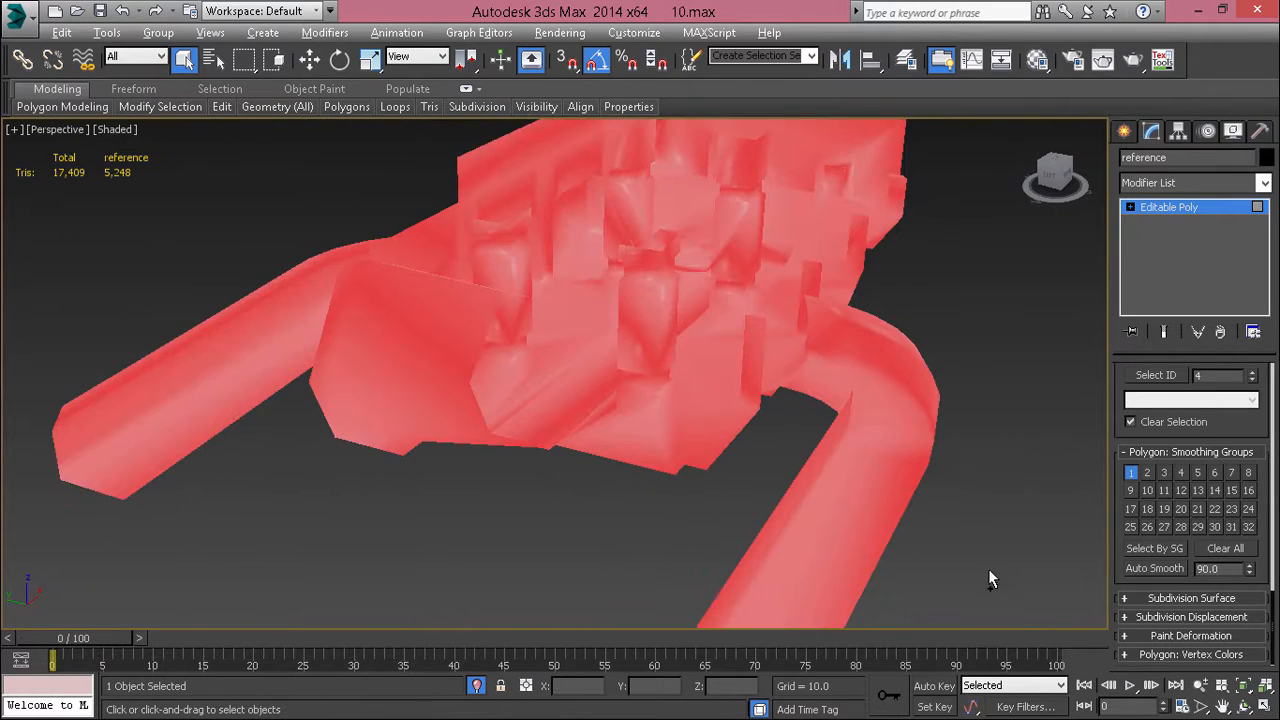
{"action": "left_click", "coordinate": [1222, 549]}
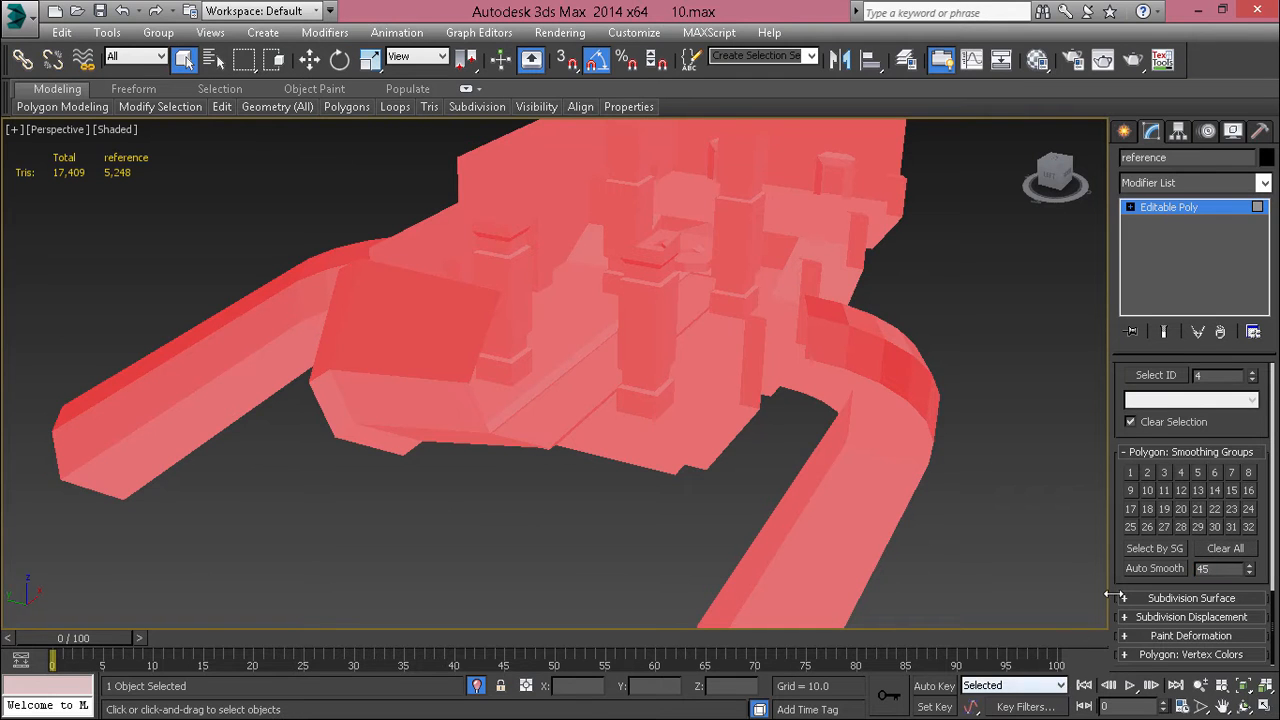
{"action": "left_click", "coordinate": [1145, 570]}
{"action": "left_click", "coordinate": [1066, 550]}
Step: Examine how the 45-degree smoothing shades the curved corridor wall and the column tops
{"action": "middle_click_drag", "start_coordinate": [831, 367], "coordinate": [849, 337], "text": "alt"}
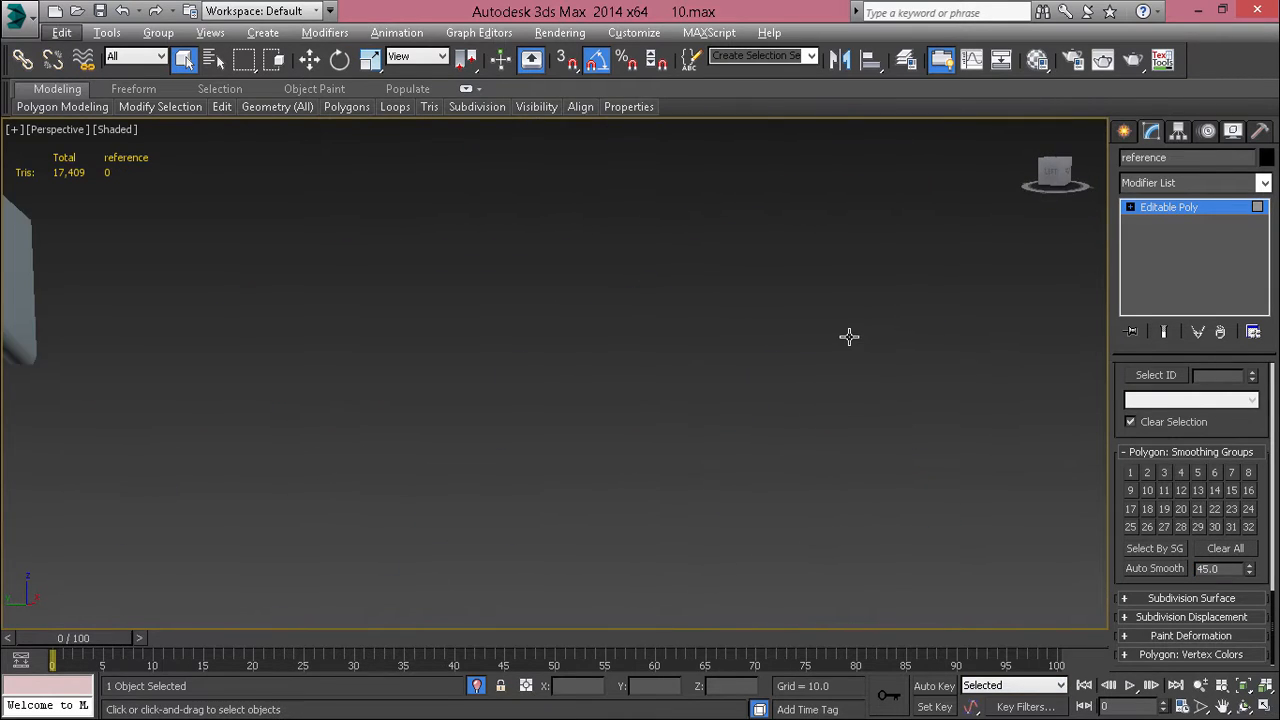
{"action": "key", "text": "shift+z"}
{"action": "left_click", "coordinate": [905, 368]}
{"action": "key", "text": "z"}
{"action": "scroll", "coordinate": [905, 368], "scroll_direction": "down", "scroll_amount": 8}
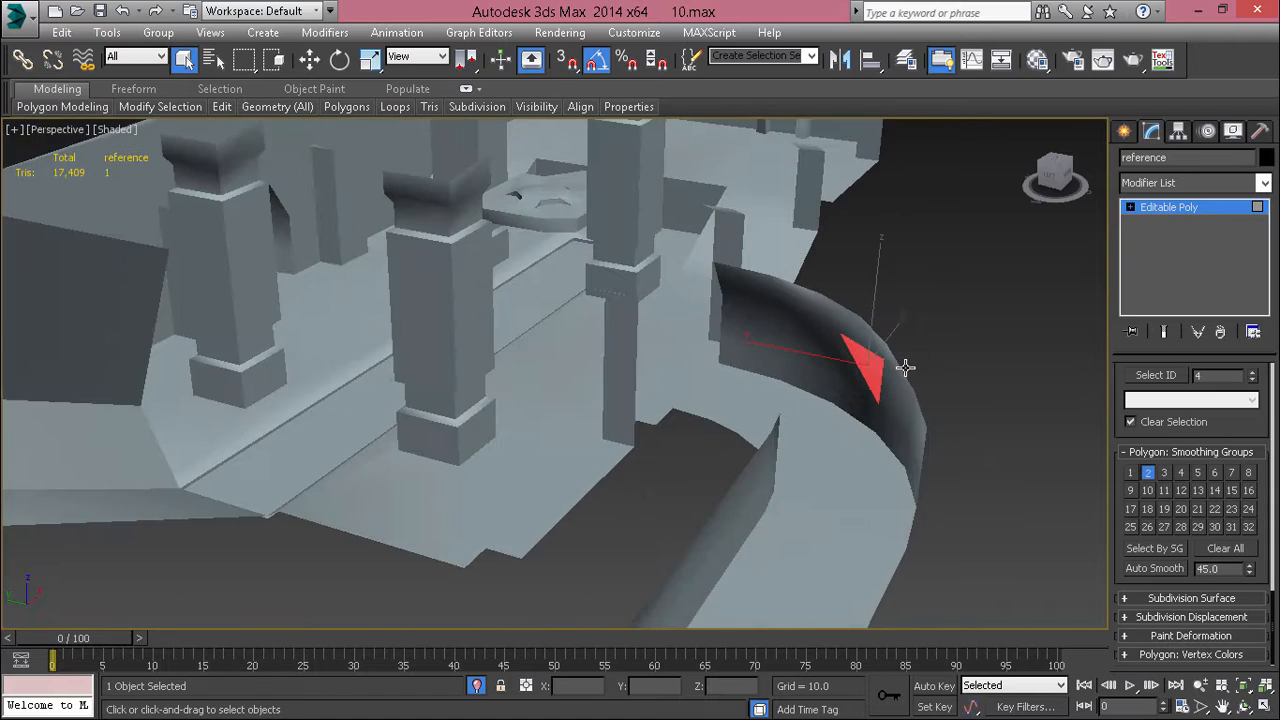
{"action": "middle_click_drag", "start_coordinate": [849, 382], "coordinate": [925, 364], "text": "alt"}
{"action": "scroll", "coordinate": [897, 330], "scroll_direction": "up", "scroll_amount": 5}
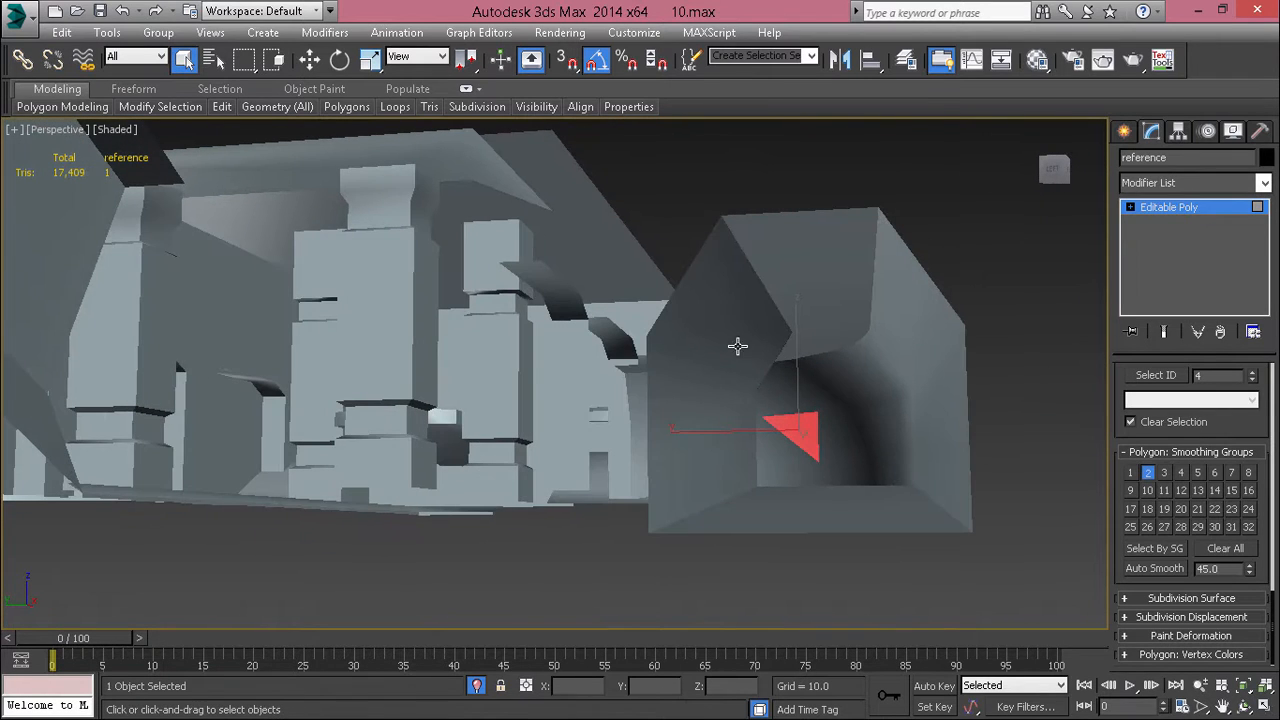
{"action": "middle_click_drag", "start_coordinate": [737, 346], "coordinate": [699, 320], "text": "alt"}
Step: Apply Auto Smooth with a threshold of 25 to all polygons and clear the selection
{"action": "key", "text": "ctrl+a"}
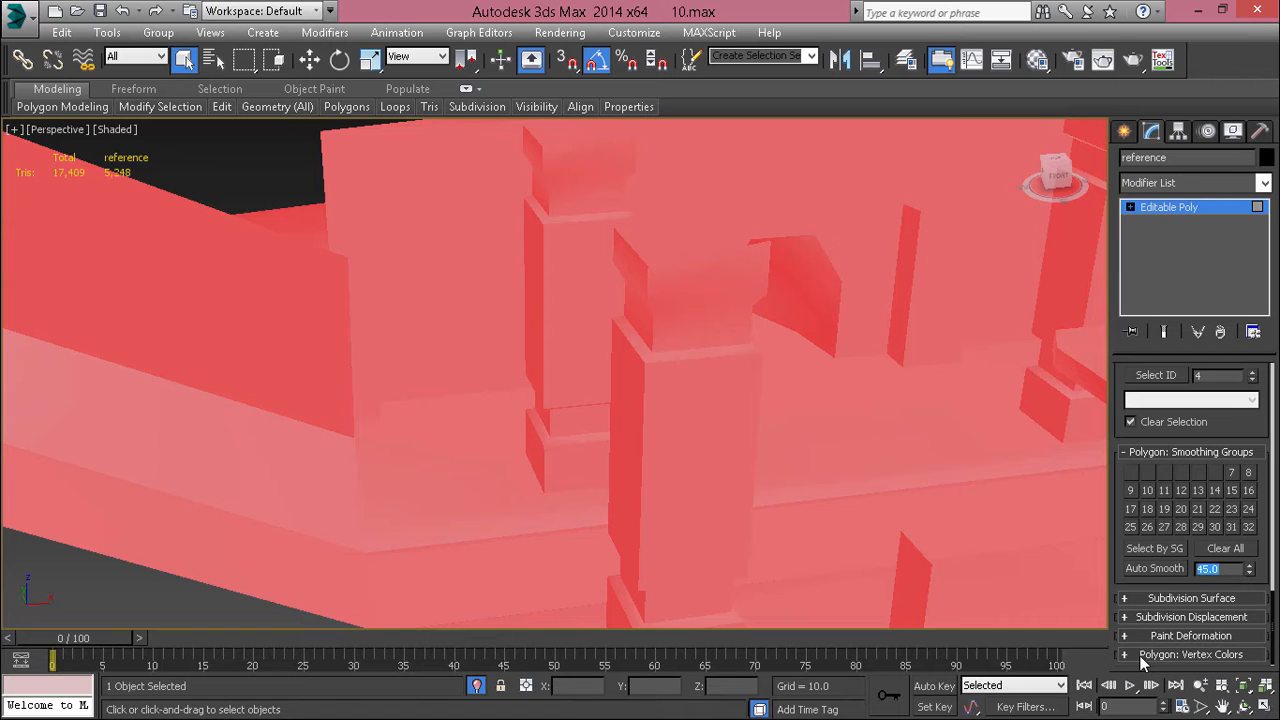
{"action": "left_click", "coordinate": [1135, 570]}
{"action": "middle_click_drag", "start_coordinate": [646, 428], "coordinate": [643, 414], "text": "alt"}
{"action": "scroll", "coordinate": [774, 443], "scroll_direction": "down", "scroll_amount": 10}
{"action": "left_click", "coordinate": [835, 440]}
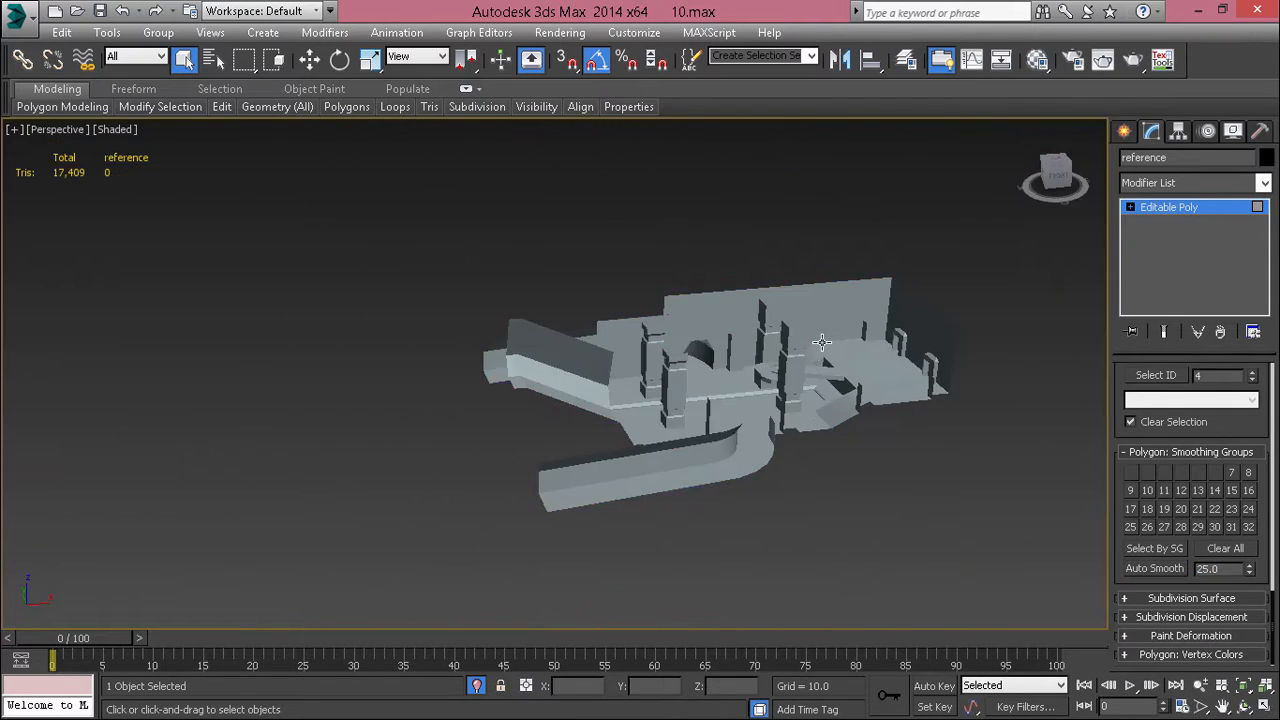
Step: Examine the 25-degree smoothing on the whole structure and on the neighbouring tower model, including its small base details
{"action": "scroll", "coordinate": [863, 421], "scroll_direction": "up", "scroll_amount": 10}
{"action": "scroll", "coordinate": [863, 421], "scroll_direction": "down", "scroll_amount": 12}
{"action": "middle_click_drag", "start_coordinate": [254, 491], "coordinate": [780, 372]}
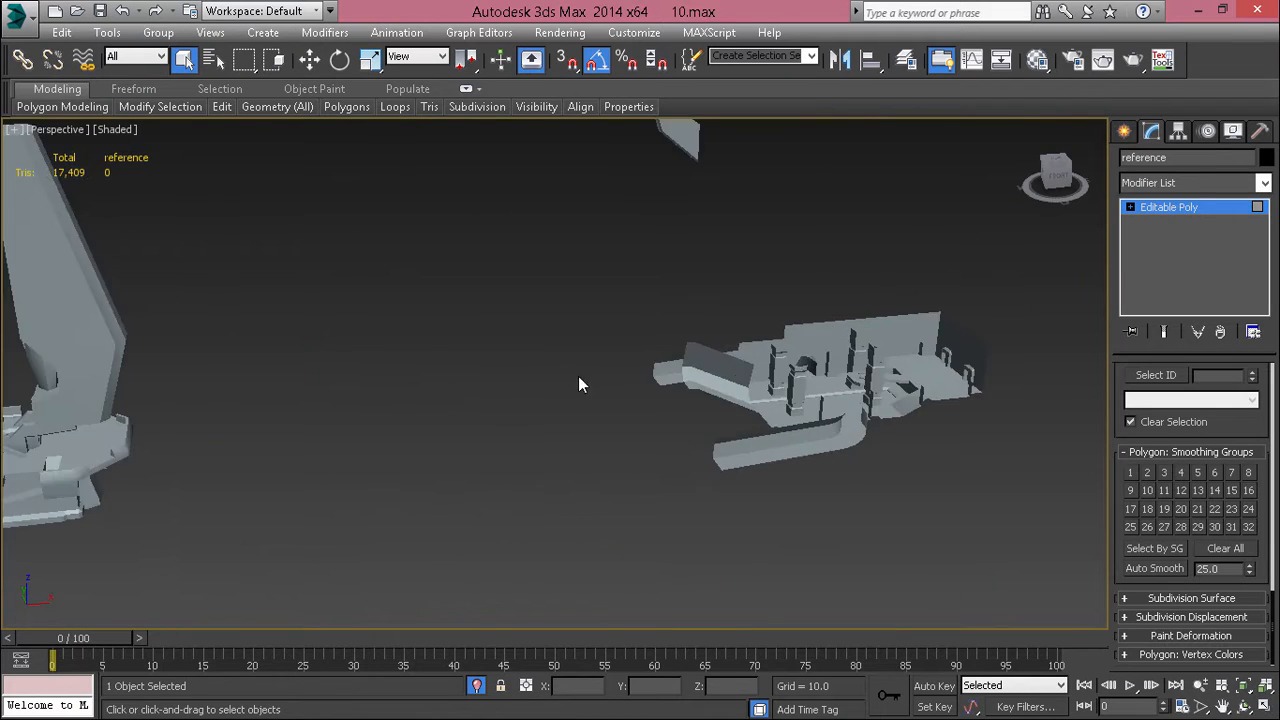
{"action": "middle_click_drag", "start_coordinate": [430, 400], "coordinate": [710, 457]}
{"action": "scroll", "coordinate": [182, 507], "scroll_direction": "up", "scroll_amount": 5}
{"action": "middle_click_drag", "start_coordinate": [182, 507], "coordinate": [374, 437]}
{"action": "scroll", "coordinate": [440, 388], "scroll_direction": "up", "scroll_amount": 8}
{"action": "left_click", "coordinate": [443, 386]}
{"action": "scroll", "coordinate": [443, 381], "scroll_direction": "down", "scroll_amount": 5}
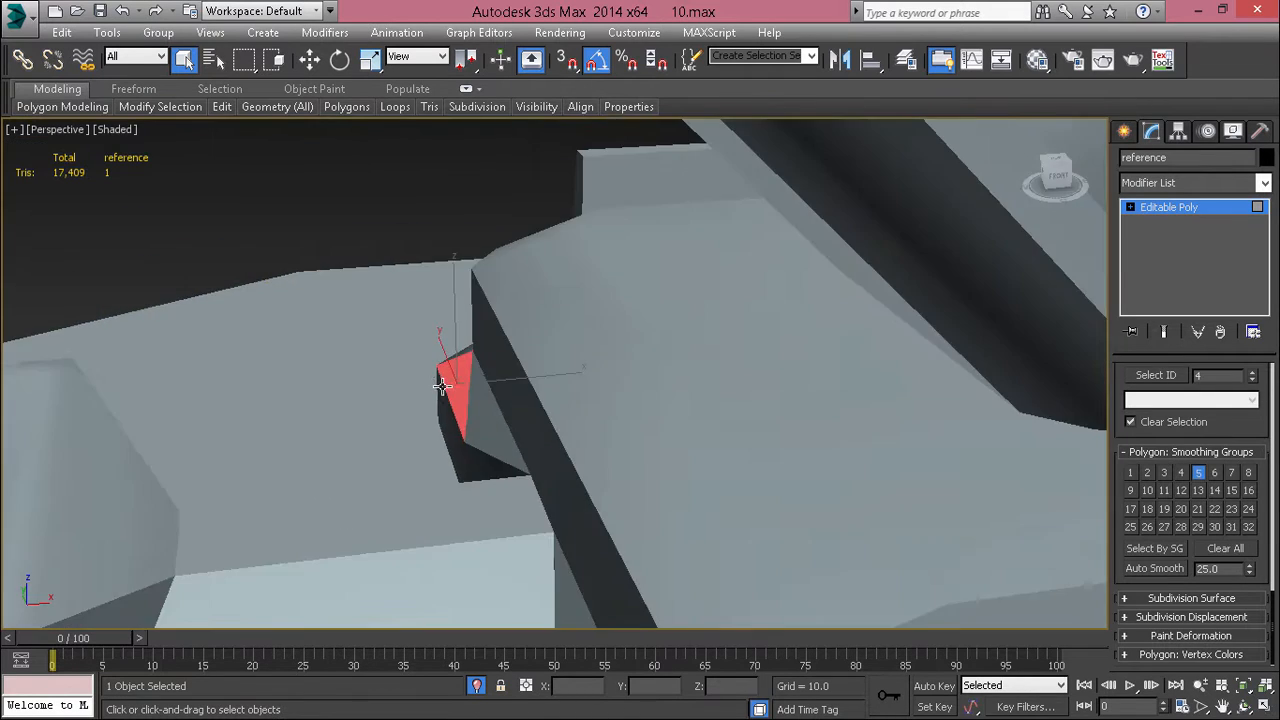
{"action": "middle_click_drag", "start_coordinate": [443, 381], "coordinate": [564, 392], "text": "alt"}
{"action": "scroll", "coordinate": [564, 392], "scroll_direction": "down", "scroll_amount": 8}
{"action": "scroll", "coordinate": [640, 236], "scroll_direction": "down", "scroll_amount": 4}
{"action": "middle_click_drag", "start_coordinate": [640, 236], "coordinate": [657, 317], "text": "alt"}
{"action": "scroll", "coordinate": [600, 263], "scroll_direction": "up", "scroll_amount": 4}
{"action": "scroll", "coordinate": [600, 263], "scroll_direction": "down", "scroll_amount": 4}
{"action": "middle_click_drag", "start_coordinate": [600, 263], "coordinate": [565, 314], "text": "alt"}
Step: Apply Auto Smooth with a threshold of 35 to all polygons and check the tower's rounded front
{"action": "key", "text": "ctrl+a"}
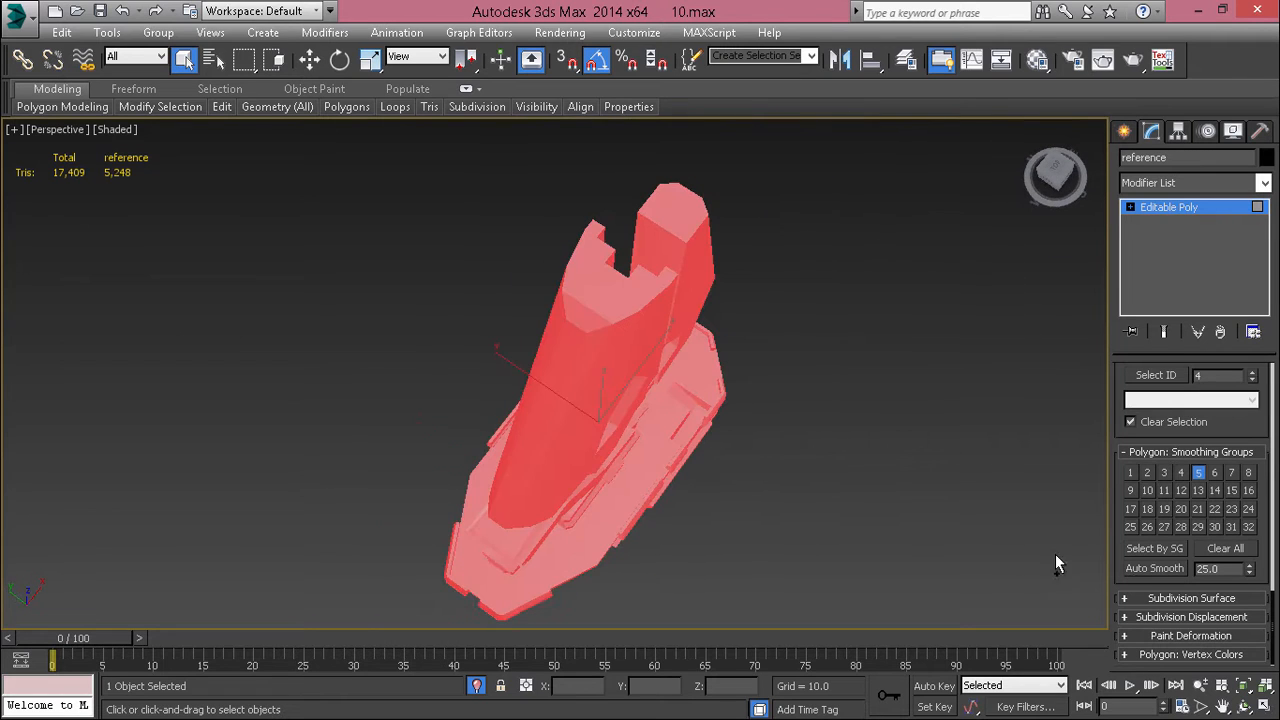
{"action": "type", "text": "35"}
{"action": "key", "text": "Return"}
{"action": "left_click", "coordinate": [1135, 569]}
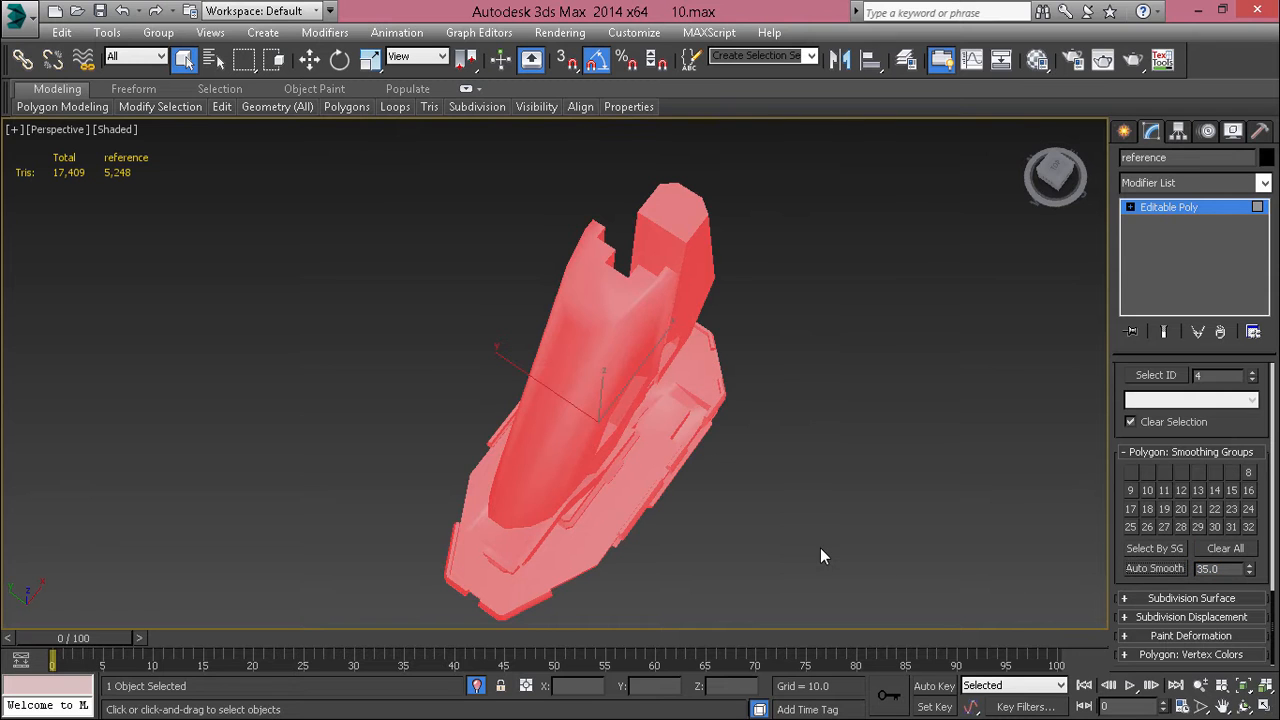
{"action": "key", "text": "ctrl+d"}
{"action": "left_click", "coordinate": [624, 504]}
{"action": "middle_click_drag", "start_coordinate": [622, 502], "coordinate": [669, 509], "text": "alt"}
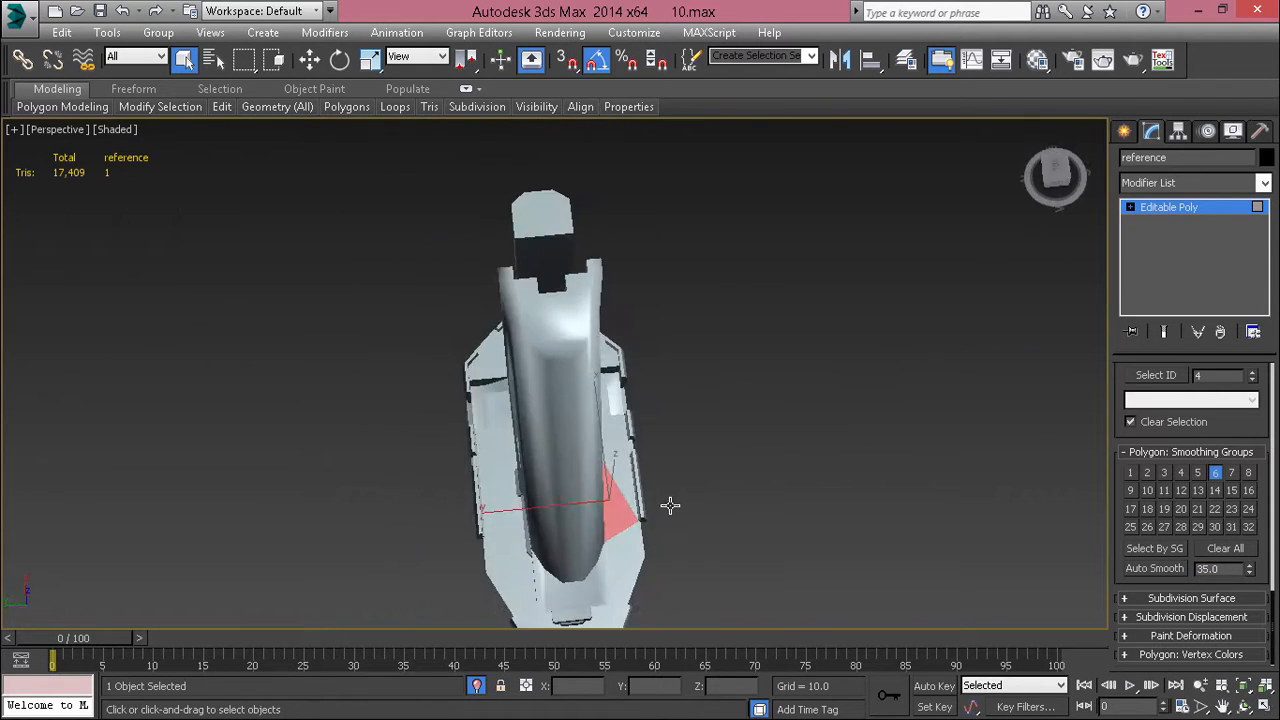
Step: Reselect all polygons, apply Auto Smooth with a threshold of 20 and clear the selection
{"action": "key", "text": "ctrl+a"}
{"action": "left_click_drag", "start_coordinate": [1220, 570], "coordinate": [1124, 596]}
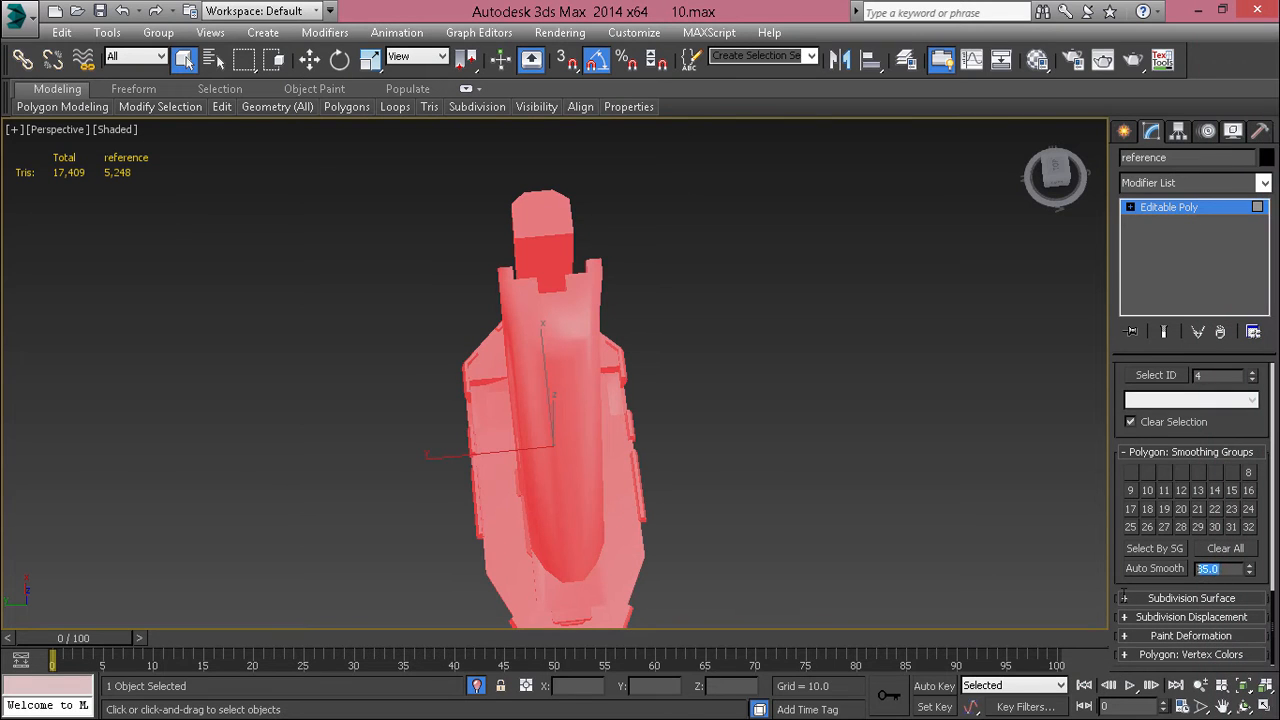
{"action": "type", "text": "20"}
{"action": "key", "text": "Return"}
{"action": "left_click", "coordinate": [1154, 570]}
{"action": "left_click", "coordinate": [760, 484]}
Step: Select the tower's front strip polygons with the chamfer at their top, assign them to smoothing group 5 and clear the selection
{"action": "middle_click_drag", "start_coordinate": [720, 472], "coordinate": [612, 346], "text": "alt"}
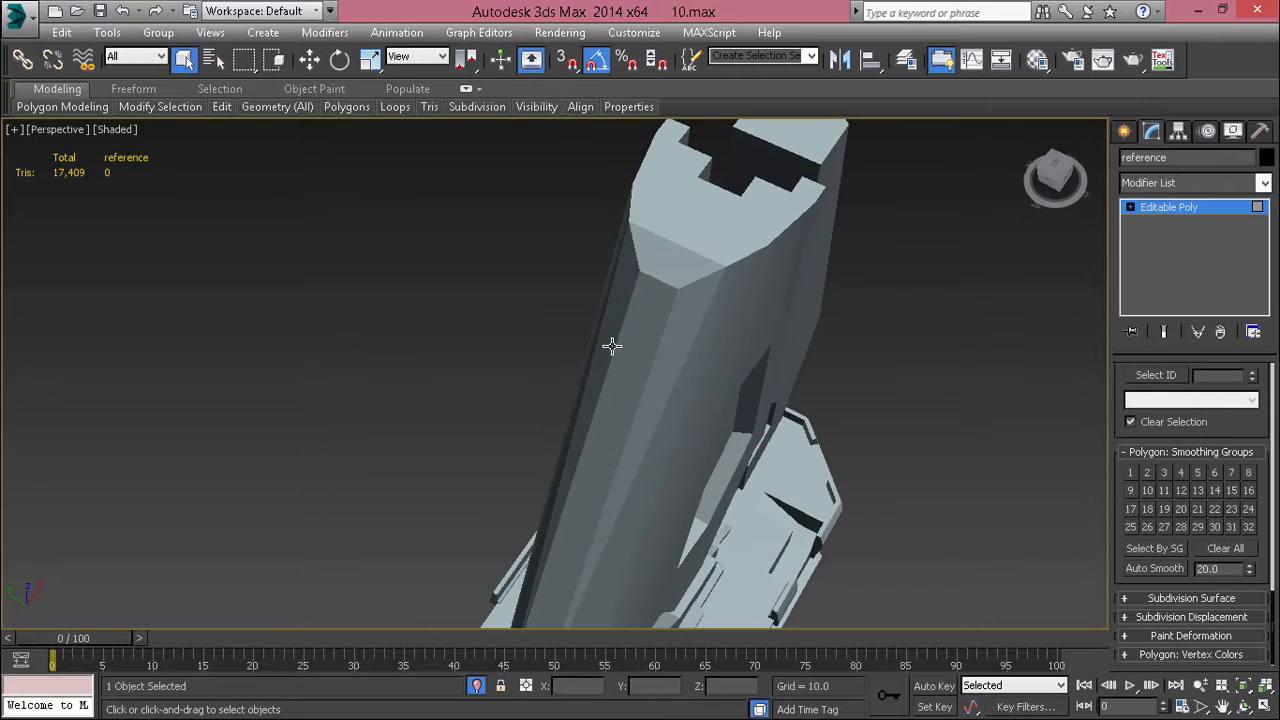
{"action": "left_click", "coordinate": [674, 297]}
{"action": "left_click", "coordinate": [688, 333]}
{"action": "left_click", "coordinate": [713, 308]}
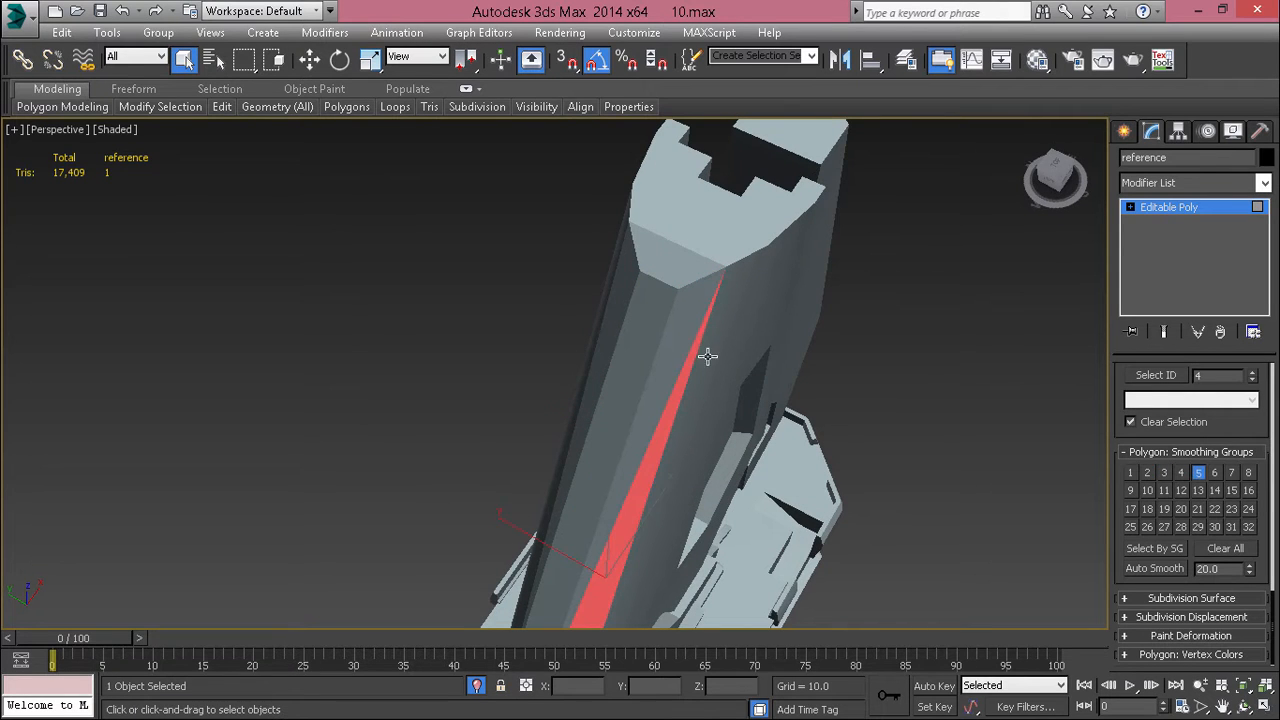
{"action": "middle_click_drag", "start_coordinate": [707, 356], "coordinate": [366, 543], "text": "alt"}
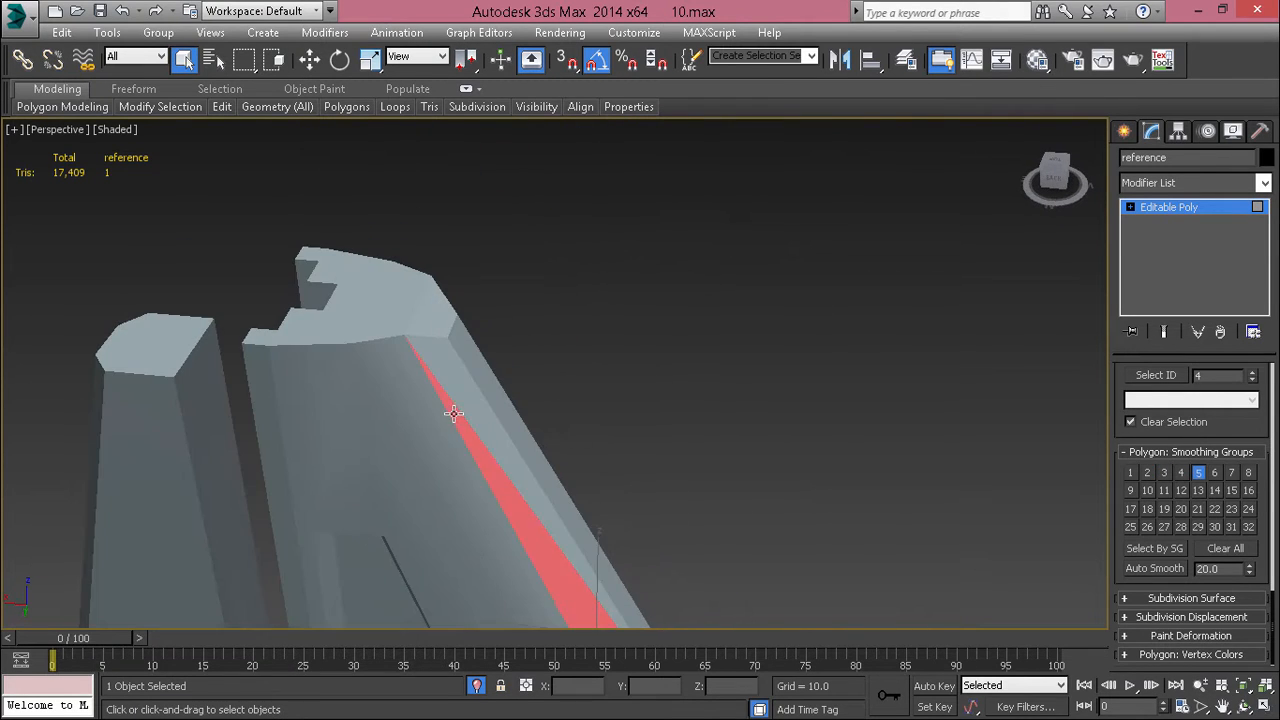
{"action": "middle_click_drag", "start_coordinate": [451, 432], "coordinate": [503, 323], "text": "alt"}
{"action": "left_click", "coordinate": [508, 305]}
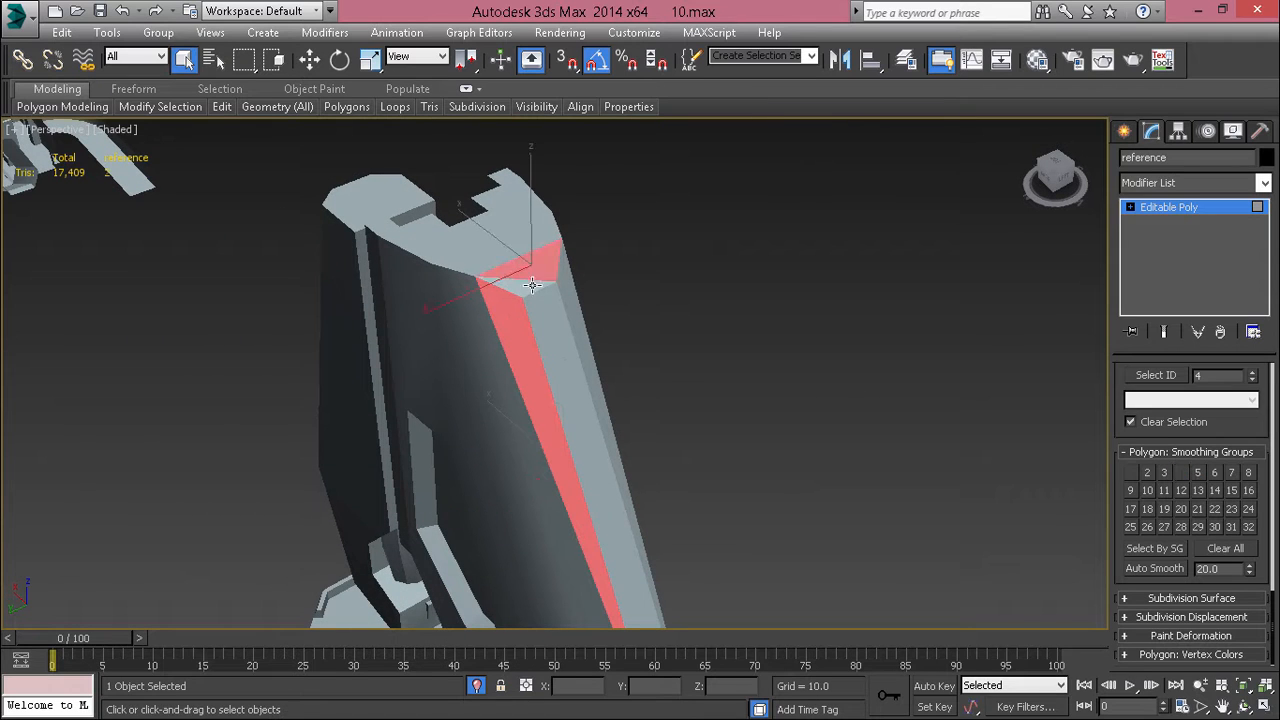
{"action": "left_click", "coordinate": [565, 379], "text": "ctrl"}
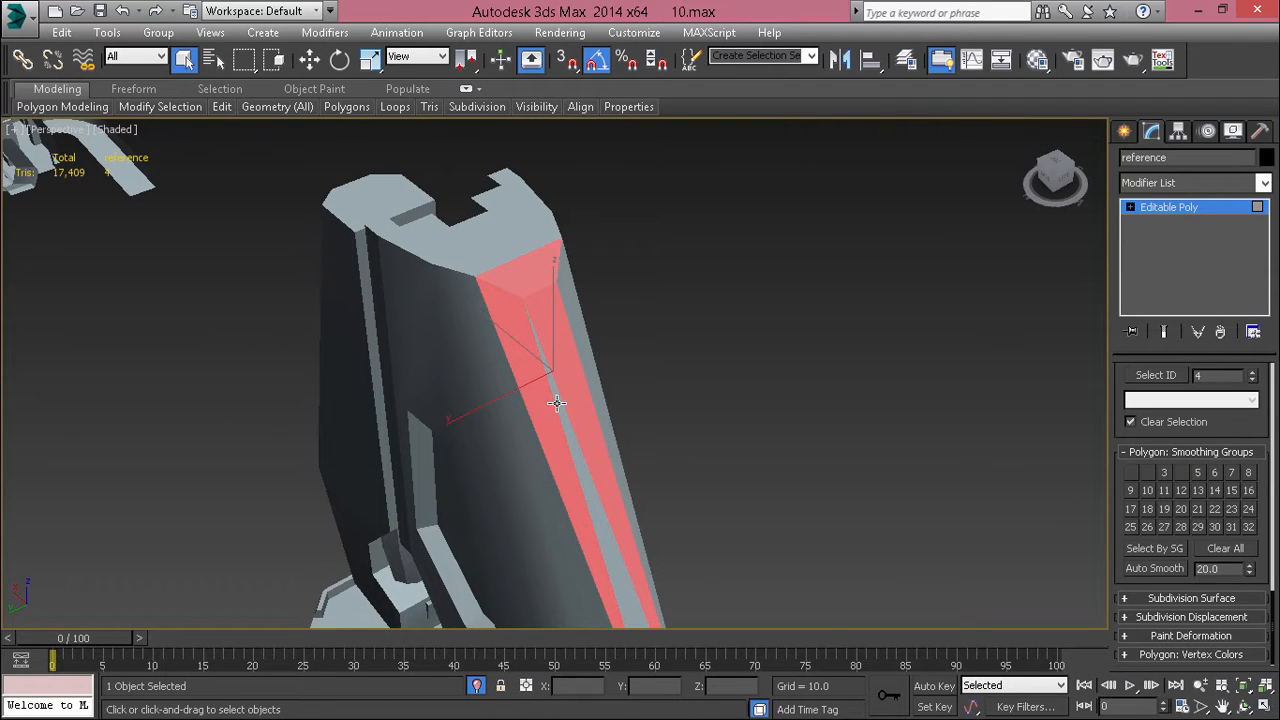
{"action": "middle_click_drag", "start_coordinate": [587, 424], "coordinate": [676, 404], "text": "alt"}
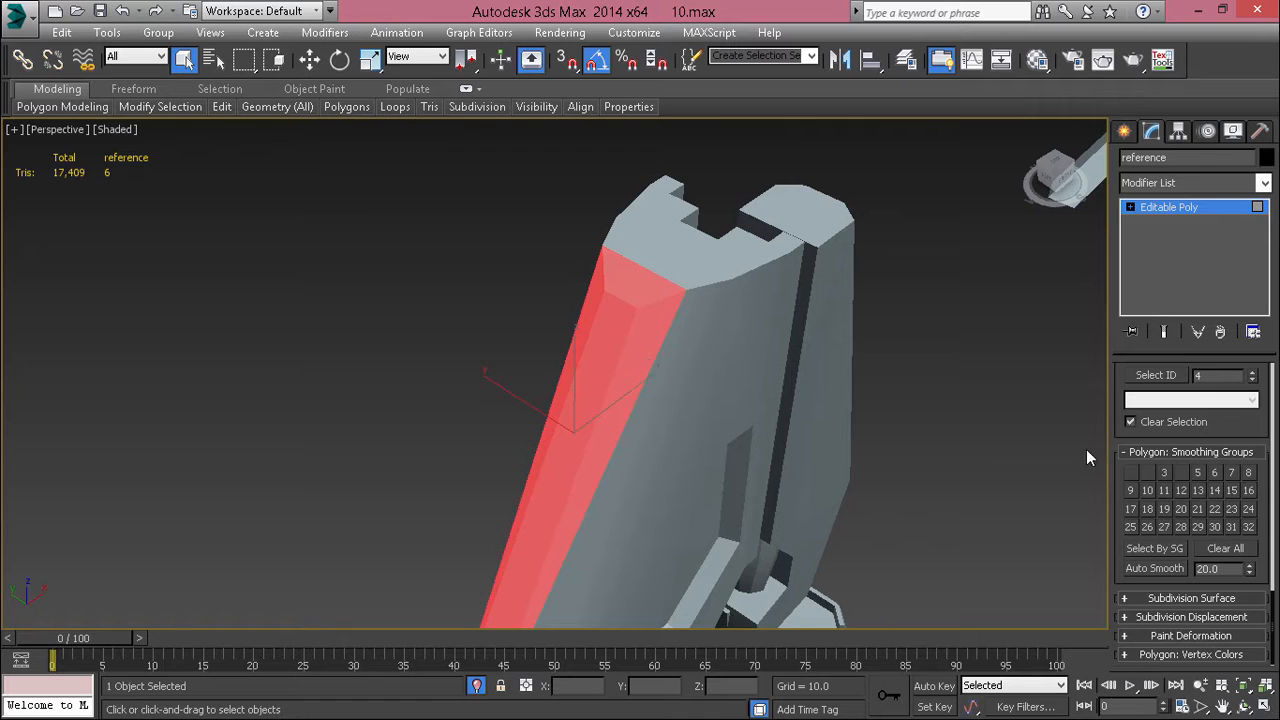
{"action": "middle_click_drag", "start_coordinate": [650, 535], "coordinate": [840, 505], "text": "alt"}
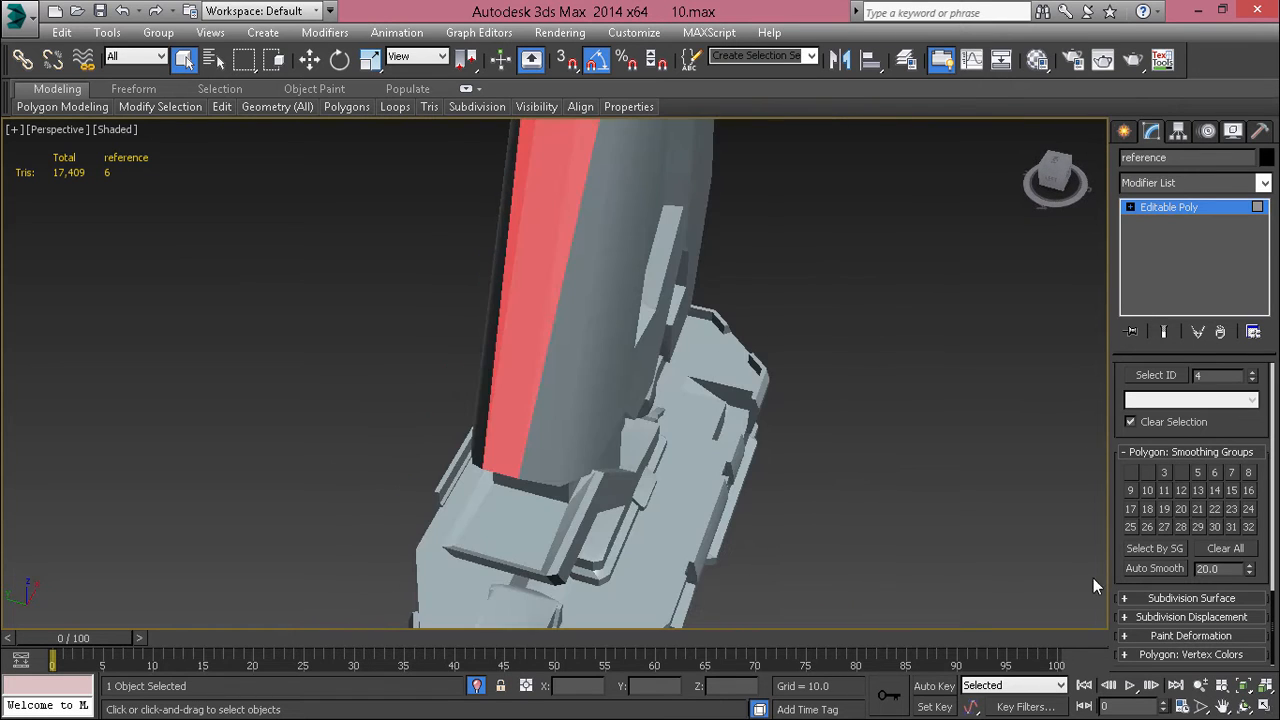
{"action": "left_click", "coordinate": [1192, 478]}
{"action": "left_click", "coordinate": [860, 400]}
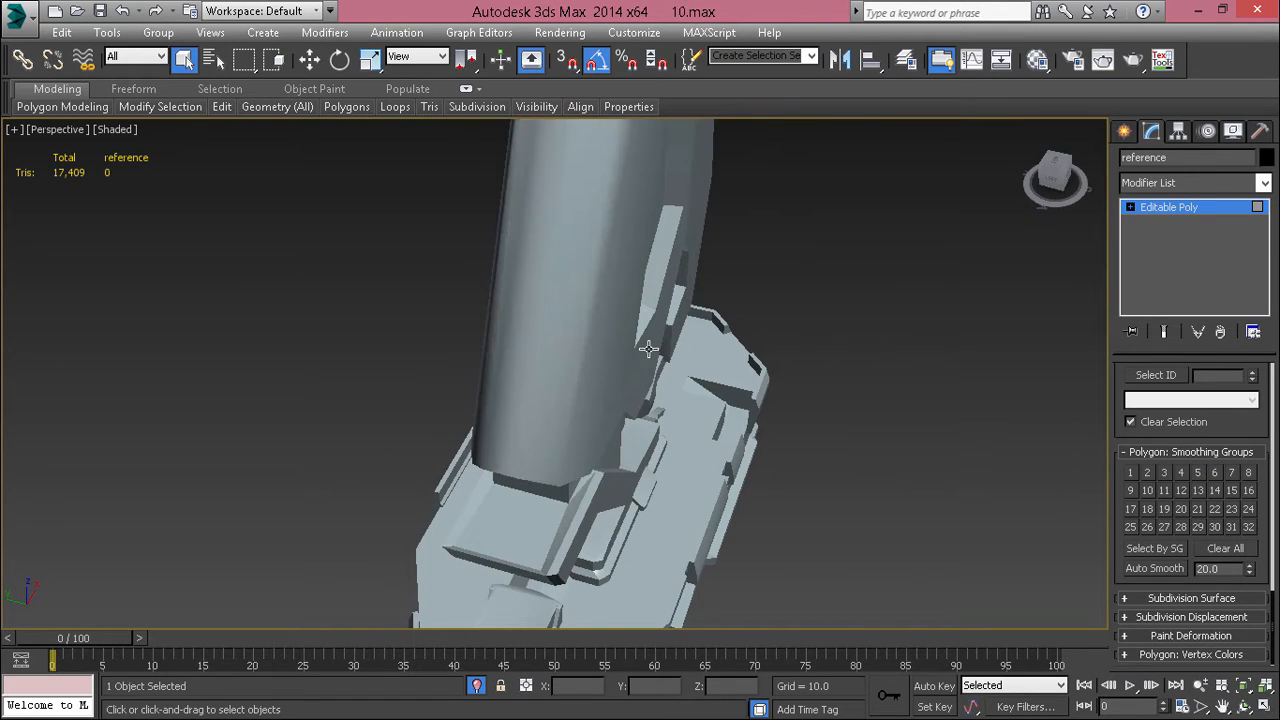
Step: Select the narrow strip of polygons down the middle of the tower's front and remove their smoothing groups
{"action": "middle_click_drag", "start_coordinate": [649, 349], "coordinate": [651, 543]}
{"action": "scroll", "coordinate": [600, 440], "scroll_direction": "down", "scroll_amount": 4}
{"action": "mouse_move", "coordinate": [589, 429]}
{"action": "middle_mouse_down", "text": "alt"}
{"action": "mouse_move", "coordinate": [545, 375]}
{"action": "mouse_move", "coordinate": [786, 389]}
{"action": "mouse_move", "coordinate": [891, 371]}
{"action": "mouse_move", "coordinate": [897, 474]}
{"action": "mouse_move", "coordinate": [847, 557]}
{"action": "mouse_move", "coordinate": [677, 500]}
{"action": "mouse_move", "coordinate": [626, 383]}
{"action": "mouse_move", "coordinate": [529, 406]}
{"action": "mouse_move", "coordinate": [550, 423]}
{"action": "mouse_move", "coordinate": [509, 334]}
{"action": "mouse_move", "coordinate": [537, 271]}
{"action": "mouse_move", "coordinate": [619, 190]}
{"action": "mouse_move", "coordinate": [640, 194]}
{"action": "mouse_move", "coordinate": [648, 233]}
{"action": "mouse_move", "coordinate": [590, 334]}
{"action": "mouse_move", "coordinate": [624, 396]}
{"action": "mouse_move", "coordinate": [594, 352]}
{"action": "mouse_move", "coordinate": [562, 380]}
{"action": "mouse_move", "coordinate": [523, 357]}
{"action": "mouse_move", "coordinate": [570, 635]}
{"action": "mouse_move", "coordinate": [595, 450]}
{"action": "middle_mouse_up", "text": "alt"}
{"action": "key", "text": "F4"}
{"action": "left_click", "coordinate": [602, 265], "text": "ctrl"}
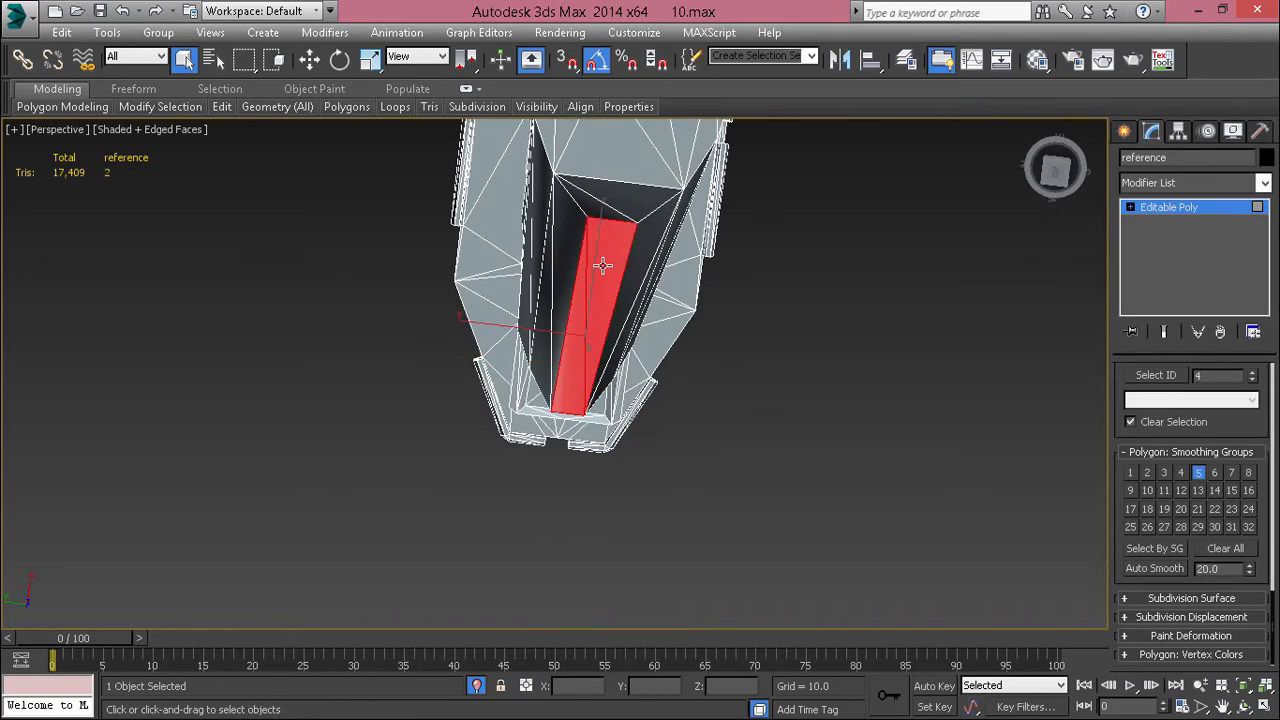
{"action": "middle_click_drag", "start_coordinate": [602, 265], "coordinate": [583, 300], "text": "alt"}
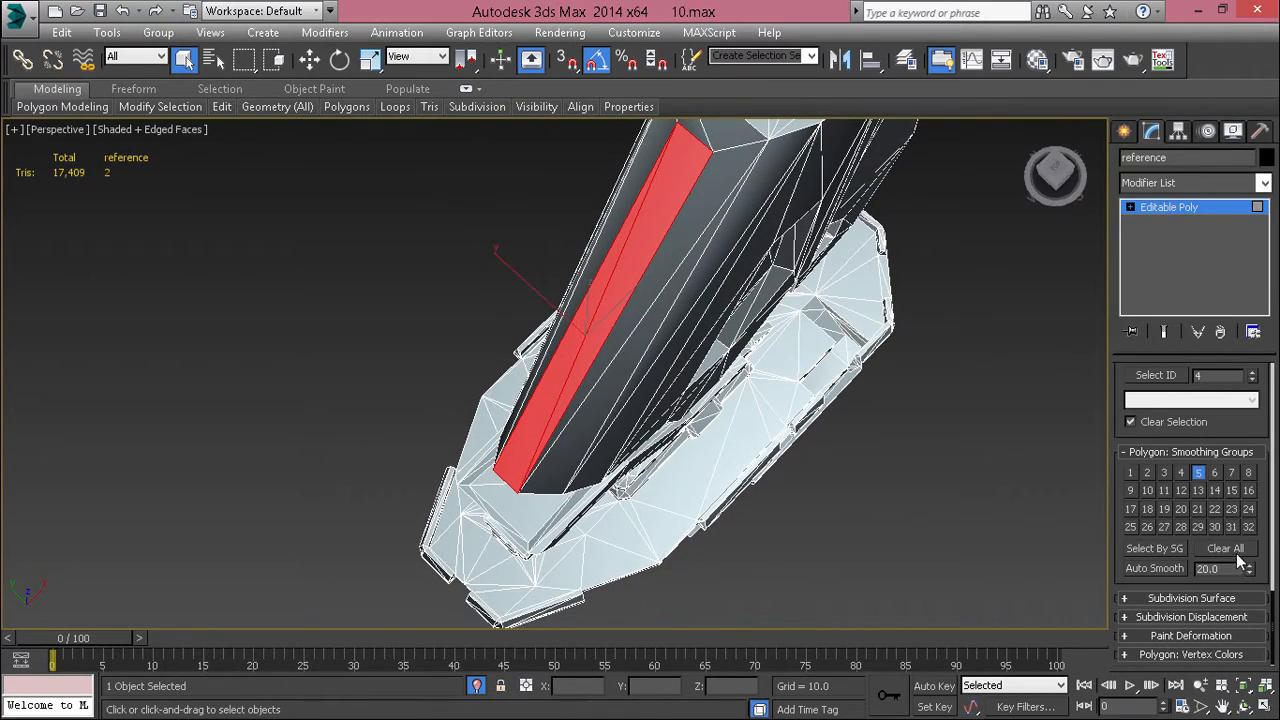
{"action": "left_click", "coordinate": [887, 510]}
{"action": "key", "text": "F4"}
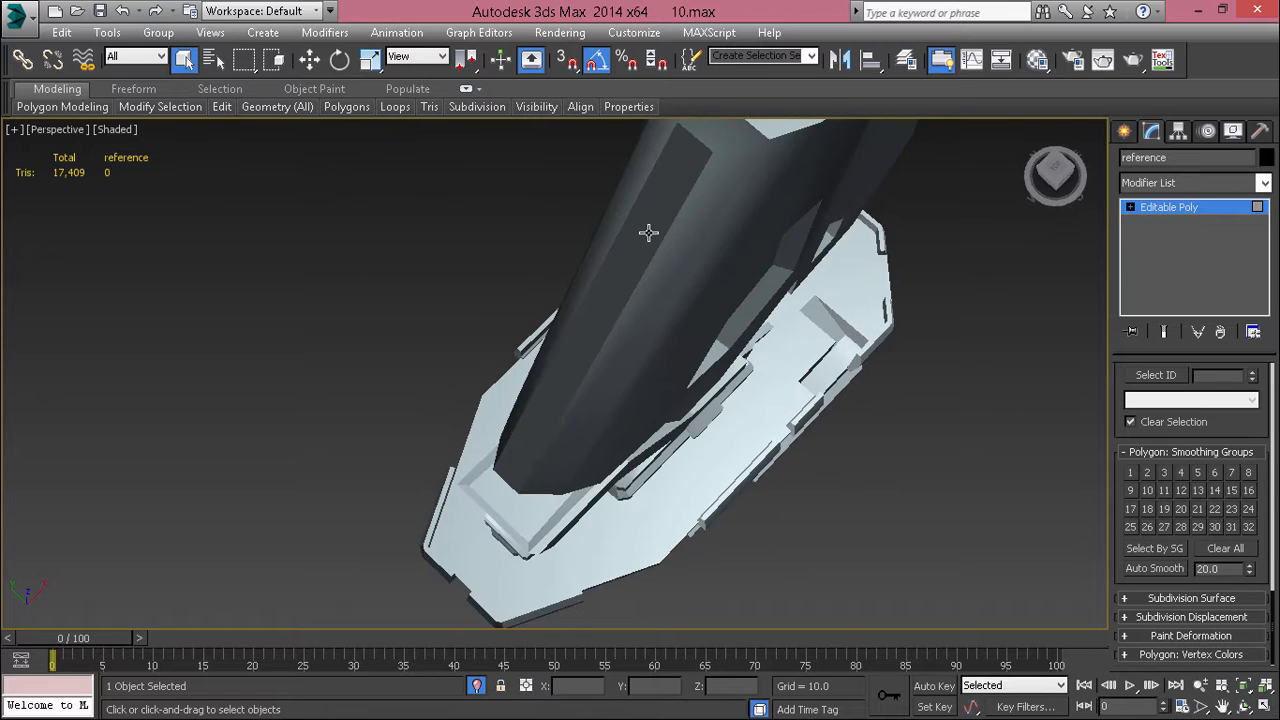
Step: Select the sloped chamfer at the top of the tower's front, remove its smoothing groups and clear the selection
{"action": "left_click", "coordinate": [648, 233]}
{"action": "scroll", "coordinate": [648, 233], "scroll_direction": "down", "scroll_amount": 3}
{"action": "middle_click_drag", "start_coordinate": [648, 233], "coordinate": [657, 115], "text": "alt"}
{"action": "left_click", "coordinate": [849, 312]}
{"action": "middle_click_drag", "start_coordinate": [722, 272], "coordinate": [717, 380], "text": "alt"}
{"action": "scroll", "coordinate": [728, 271], "scroll_direction": "up", "scroll_amount": 3}
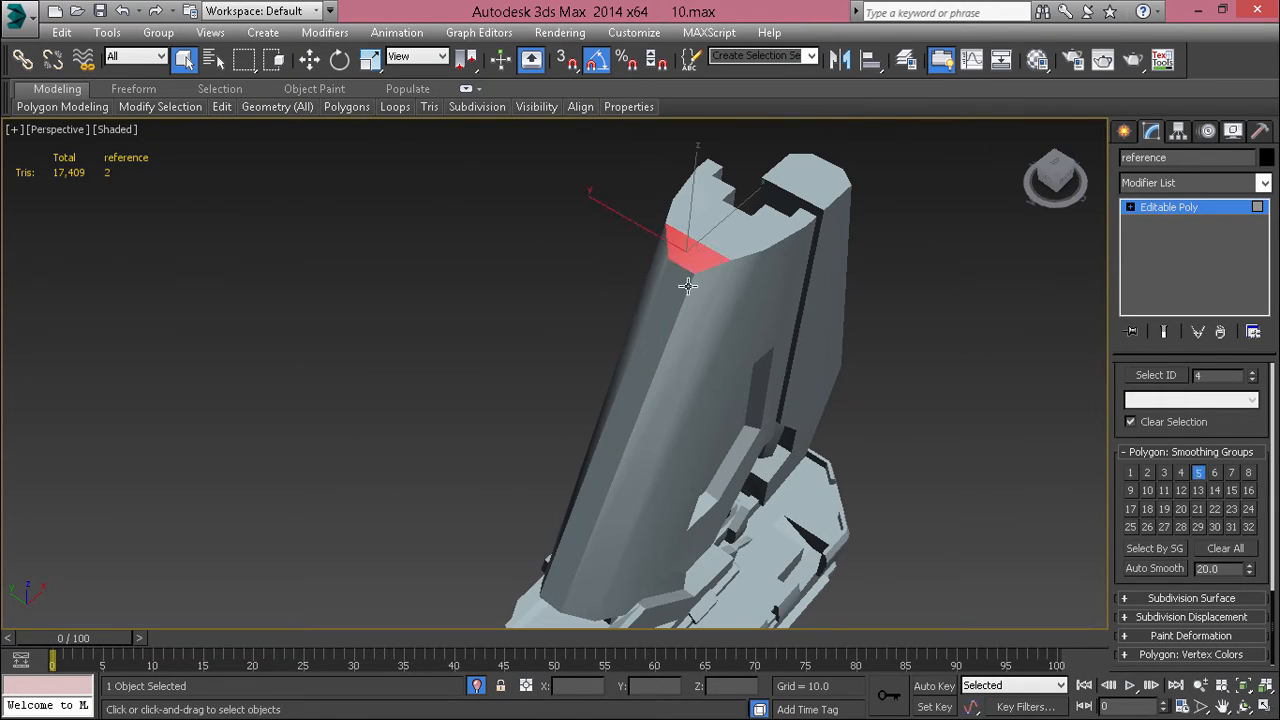
{"action": "left_click", "coordinate": [1207, 546]}
{"action": "left_click", "coordinate": [924, 494]}
Step: Examine the shading on the tower's sides and on the flat base structure with the tall leaning arm
{"action": "scroll", "coordinate": [850, 450], "scroll_direction": "down", "scroll_amount": 2}
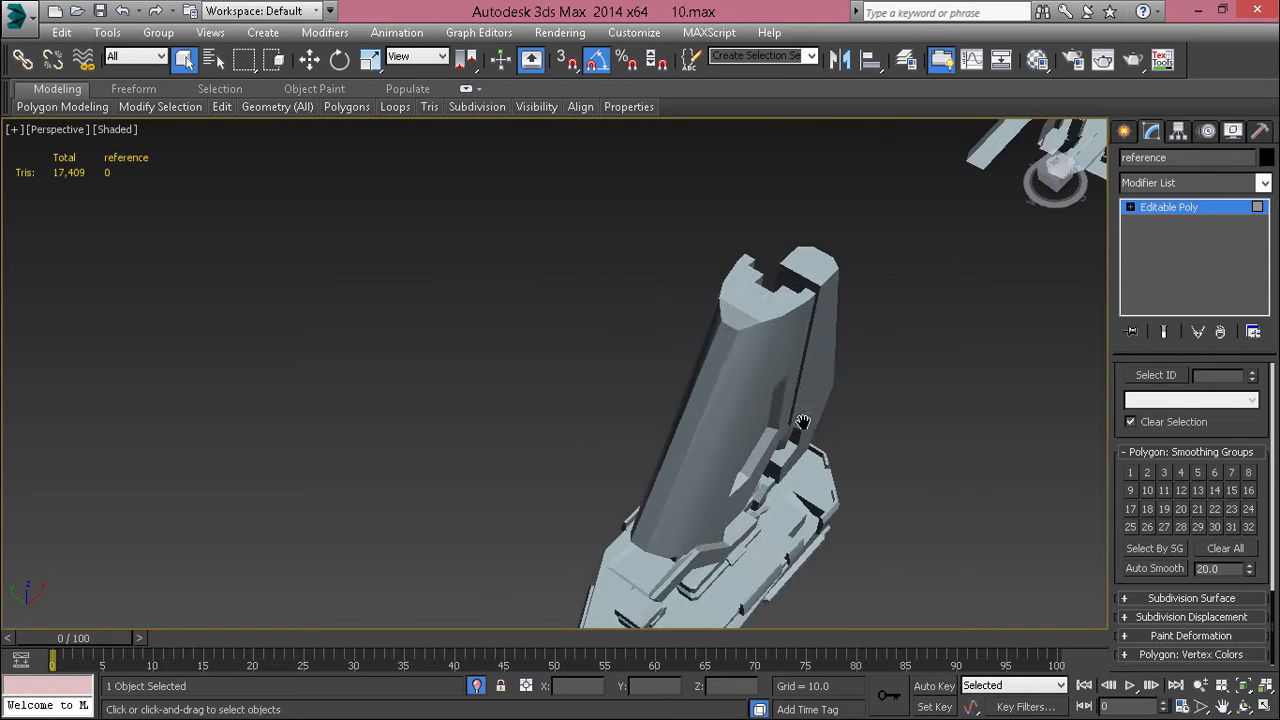
{"action": "mouse_move", "coordinate": [803, 423]}
{"action": "middle_mouse_down", "text": "alt"}
{"action": "mouse_move", "coordinate": [712, 317]}
{"action": "mouse_move", "coordinate": [1020, 331]}
{"action": "mouse_move", "coordinate": [812, 375]}
{"action": "middle_mouse_up", "text": "alt"}
{"action": "left_click", "coordinate": [753, 403]}
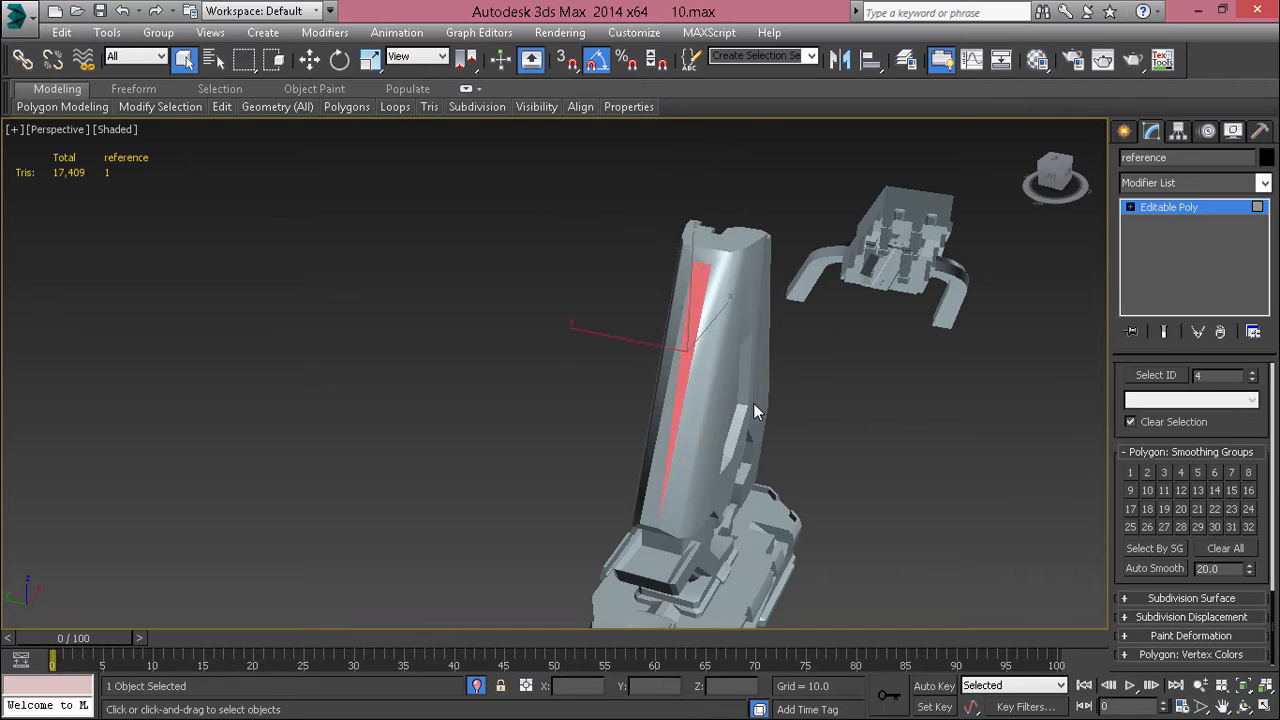
{"action": "left_click", "coordinate": [792, 411]}
{"action": "middle_click_drag", "start_coordinate": [794, 413], "coordinate": [749, 466], "text": "alt"}
{"action": "scroll", "coordinate": [639, 226], "scroll_direction": "up", "scroll_amount": 5}
{"action": "left_click", "coordinate": [589, 470]}
{"action": "scroll", "coordinate": [589, 470], "scroll_direction": "up", "scroll_amount": 3}
{"action": "scroll", "coordinate": [589, 470], "scroll_direction": "down", "scroll_amount": 3}
{"action": "scroll", "coordinate": [540, 443], "scroll_direction": "up", "scroll_amount": 4}
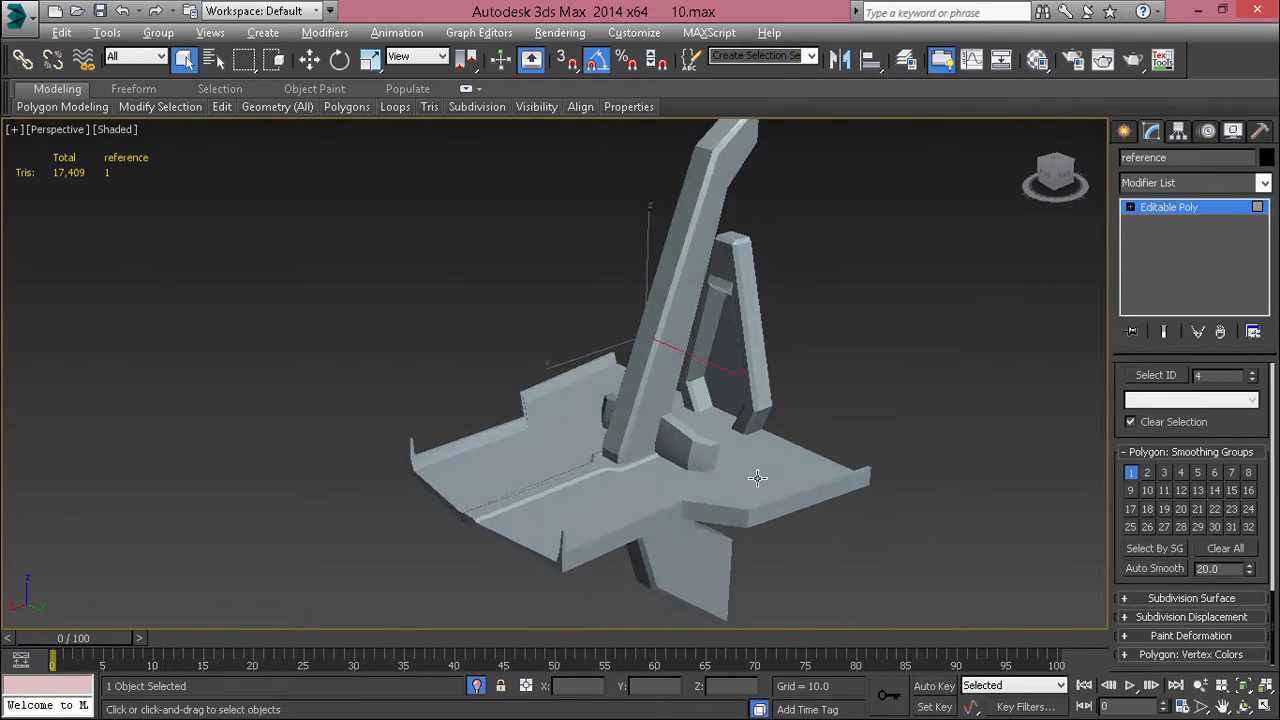
{"action": "scroll", "coordinate": [671, 520], "scroll_direction": "up", "scroll_amount": 4}
{"action": "middle_click_drag", "start_coordinate": [671, 520], "coordinate": [674, 450], "text": "alt"}
Step: Apply Auto Smooth with a threshold of 25 to all polygons, clear the selection and check the structures from several sides
{"action": "key", "text": "ctrl+a"}
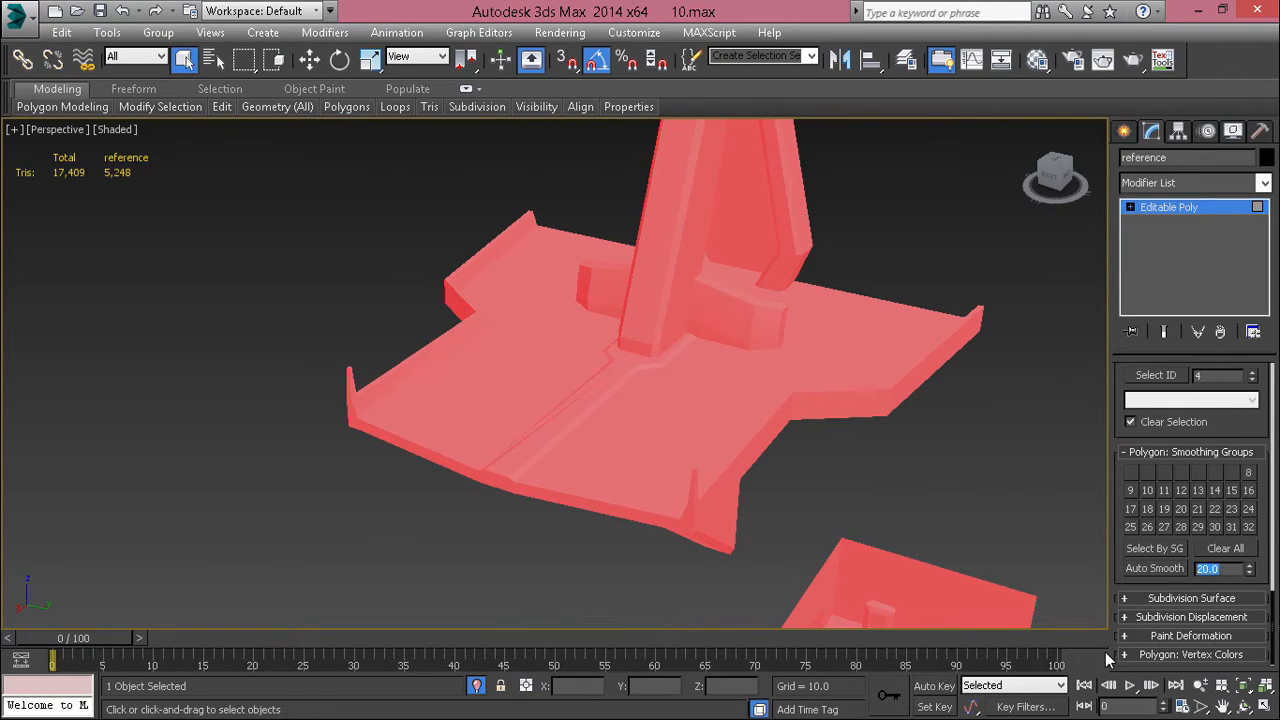
{"action": "type", "text": "25"}
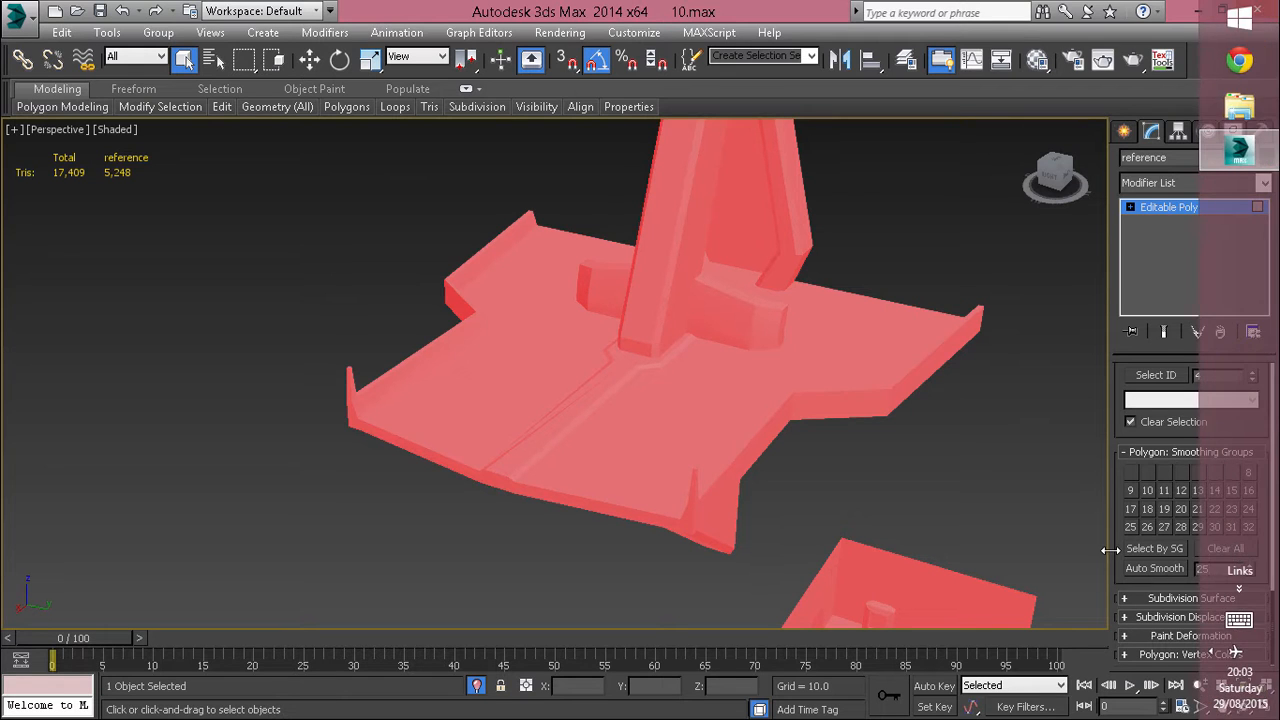
{"action": "left_click", "coordinate": [846, 482]}
{"action": "scroll", "coordinate": [846, 482], "scroll_direction": "down", "scroll_amount": 5}
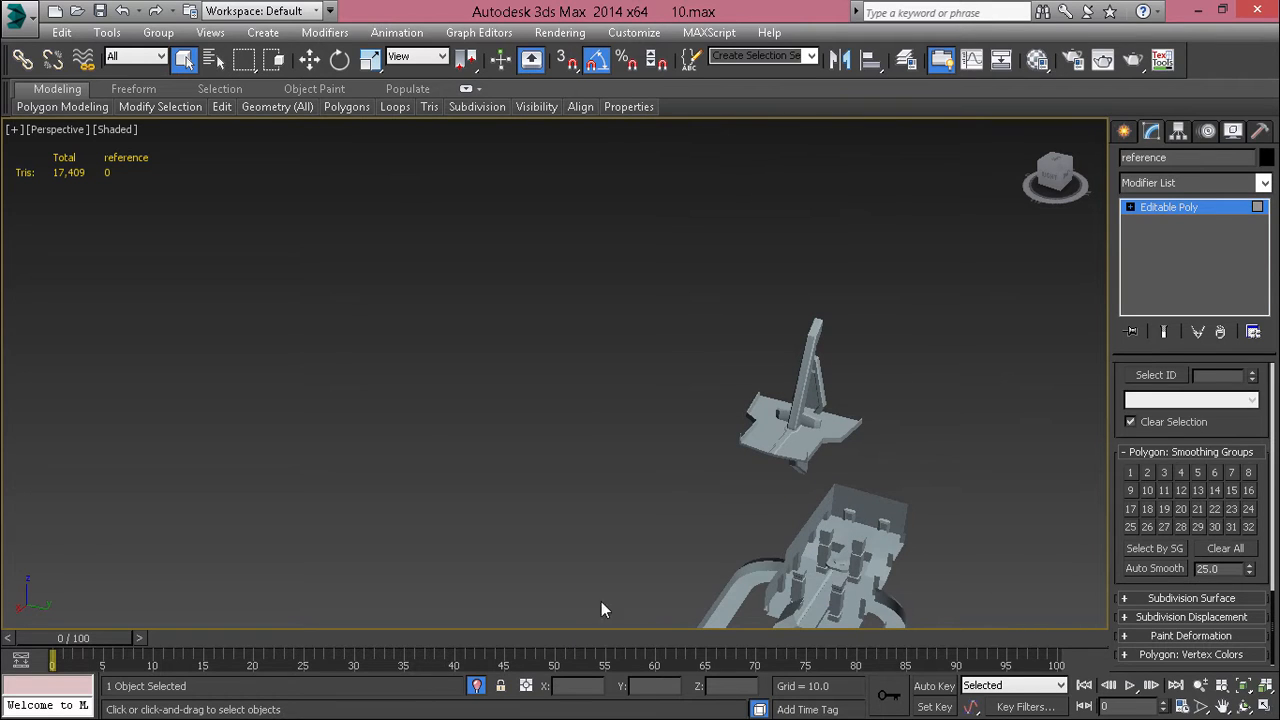
{"action": "middle_click_drag", "start_coordinate": [601, 601], "coordinate": [582, 444]}
{"action": "scroll", "coordinate": [664, 469], "scroll_direction": "down", "scroll_amount": 7}
{"action": "middle_click_drag", "start_coordinate": [658, 500], "coordinate": [573, 369]}
{"action": "scroll", "coordinate": [618, 403], "scroll_direction": "up", "scroll_amount": 4}
{"action": "scroll", "coordinate": [763, 408], "scroll_direction": "up", "scroll_amount": 4}
{"action": "middle_click_drag", "start_coordinate": [763, 408], "coordinate": [768, 525], "text": "alt"}
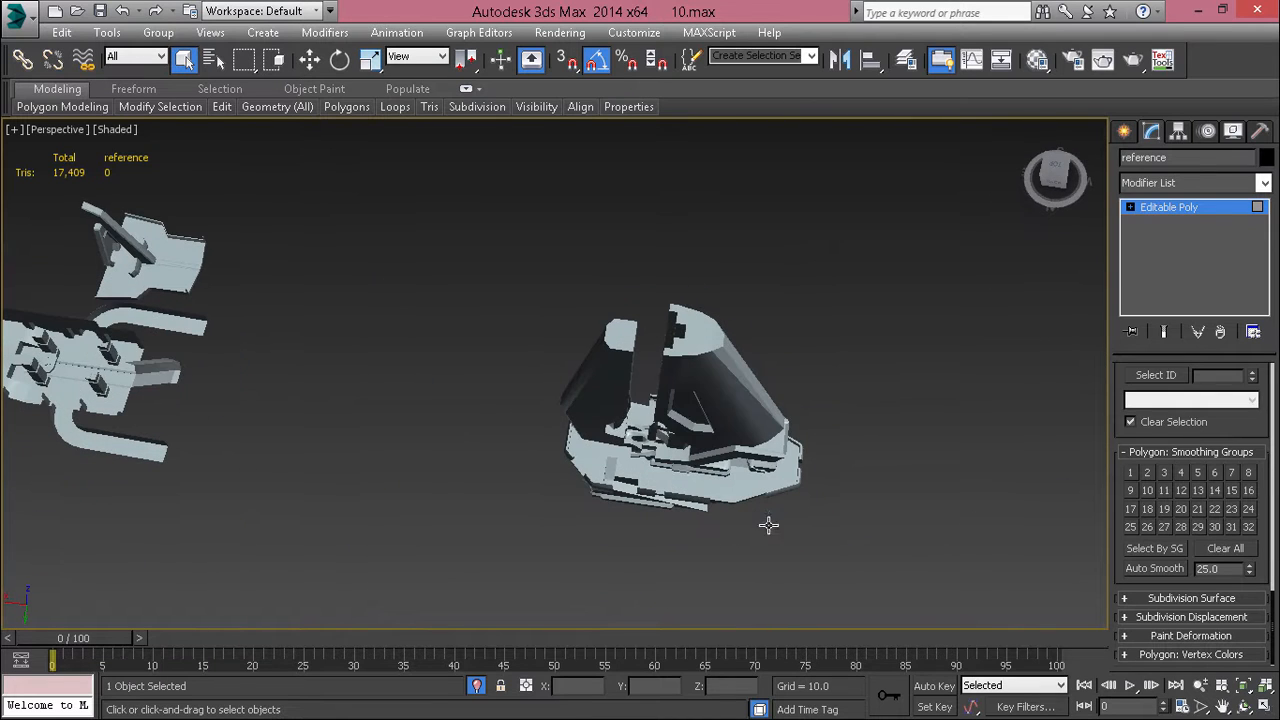
Step: Exit isolation of the reference structures and deselect them
{"action": "left_click", "coordinate": [476, 687]}
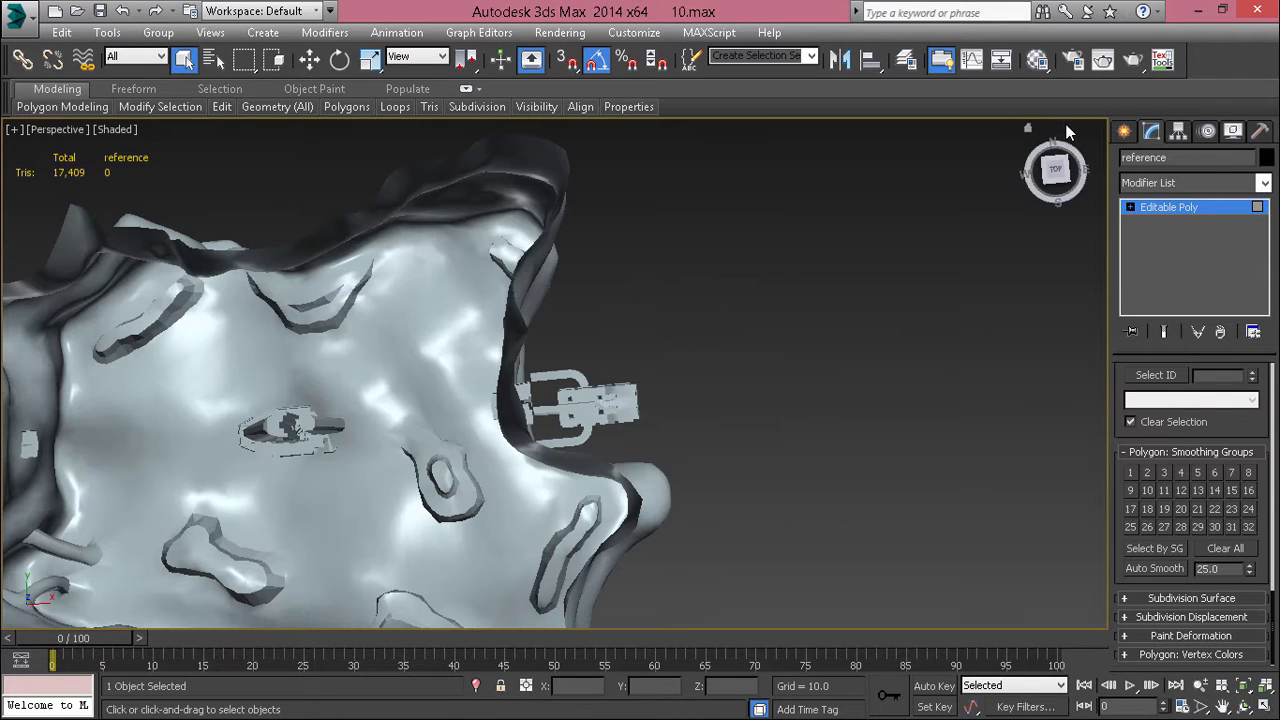
{"action": "left_click", "coordinate": [1131, 135]}
{"action": "left_click", "coordinate": [731, 443]}
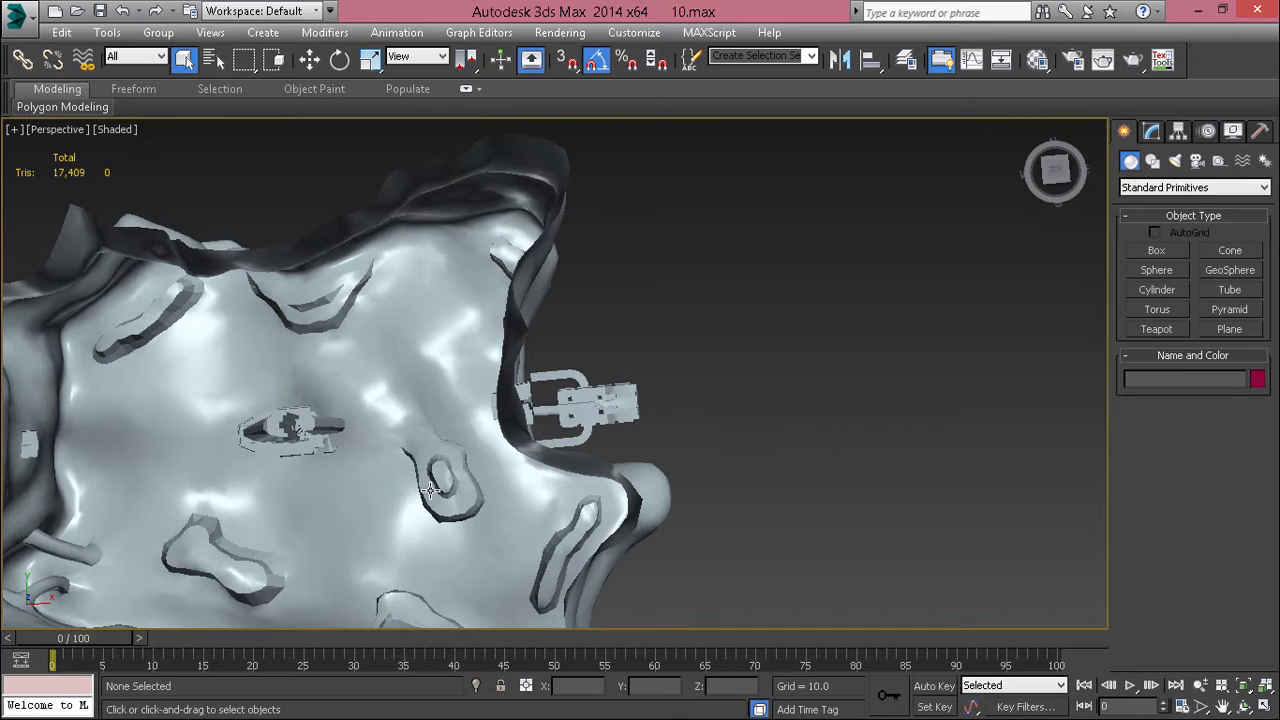
Step: Isolate the canyon level mesh and inspect its terrain with and without edged faces
{"action": "left_click", "coordinate": [516, 473]}
{"action": "middle_click_drag", "start_coordinate": [516, 473], "coordinate": [659, 412]}
{"action": "middle_click_drag", "start_coordinate": [525, 304], "coordinate": [506, 380]}
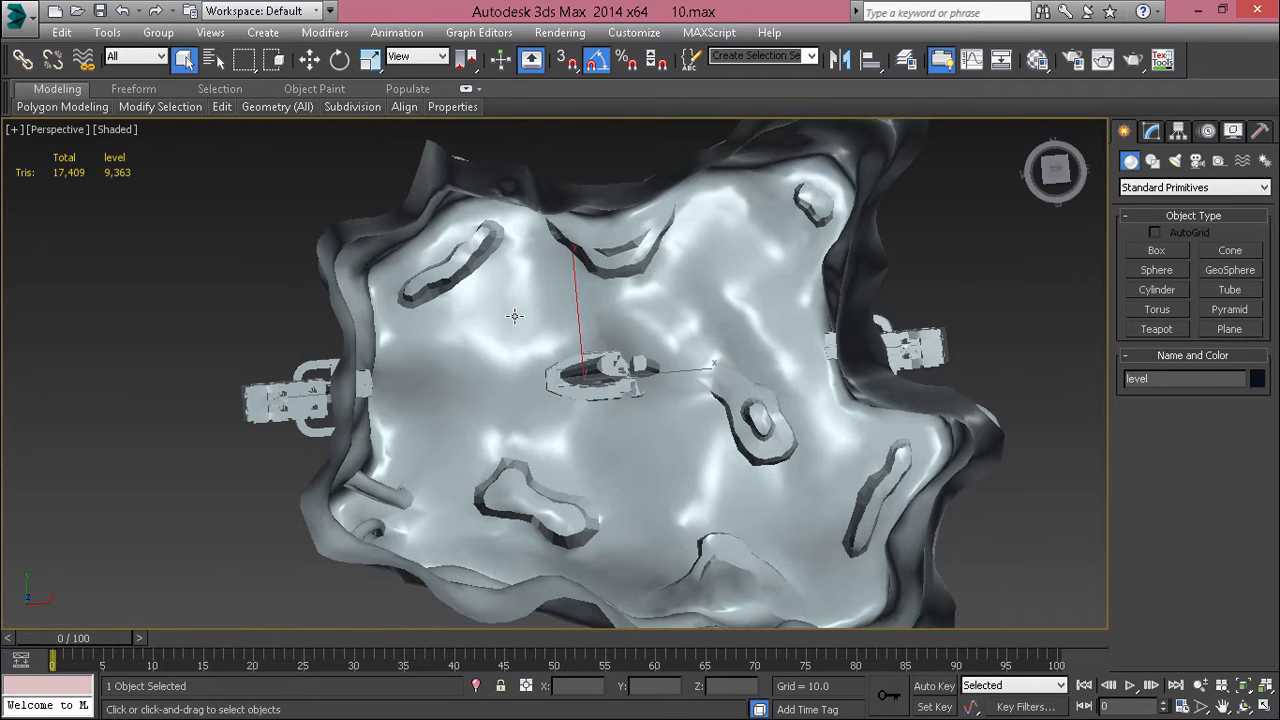
{"action": "key", "text": "F4"}
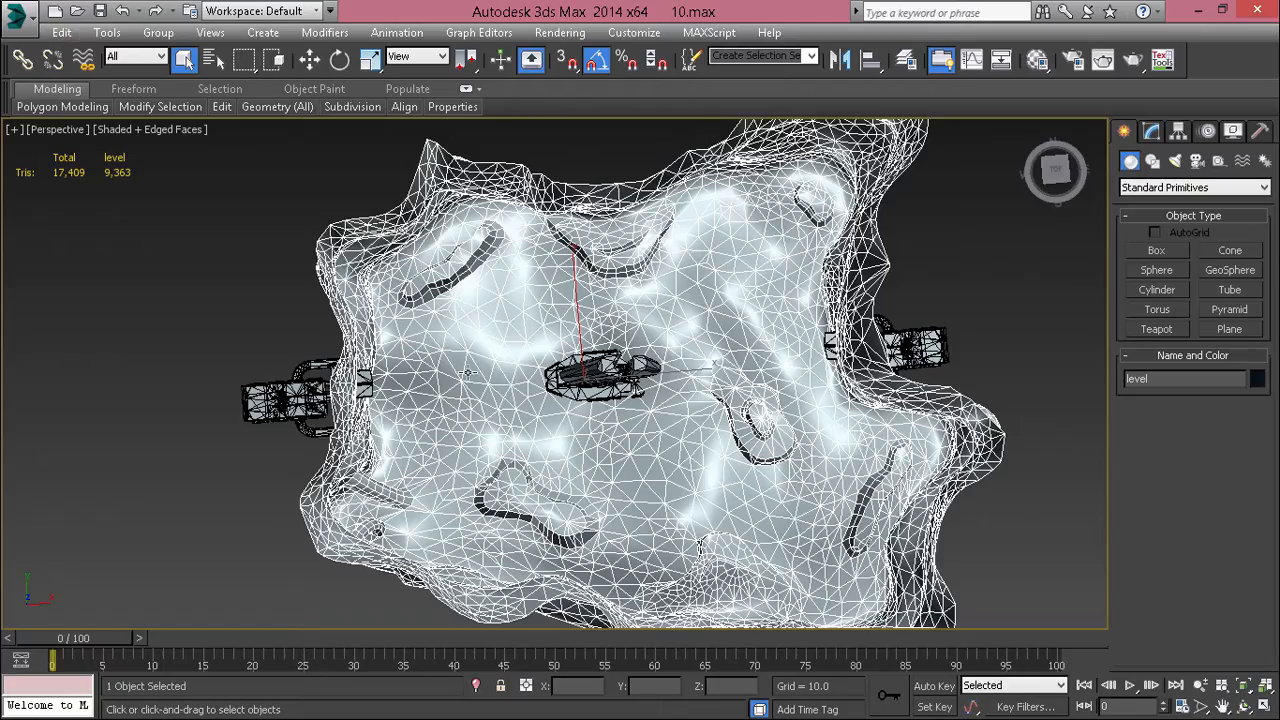
{"action": "key", "text": "alt+q"}
{"action": "middle_click_drag", "start_coordinate": [538, 410], "coordinate": [465, 335], "text": "alt"}
{"action": "scroll", "coordinate": [484, 225], "scroll_direction": "up", "scroll_amount": 3}
{"action": "mouse_move", "coordinate": [484, 225]}
{"action": "middle_mouse_down"}
{"action": "mouse_move", "coordinate": [522, 268]}
{"action": "mouse_move", "coordinate": [432, 226]}
{"action": "middle_mouse_up"}
{"action": "scroll", "coordinate": [570, 248], "scroll_direction": "up", "scroll_amount": 3}
{"action": "mouse_move", "coordinate": [582, 245]}
{"action": "middle_mouse_down"}
{"action": "mouse_move", "coordinate": [614, 311]}
{"action": "mouse_move", "coordinate": [591, 235]}
{"action": "mouse_move", "coordinate": [500, 229]}
{"action": "mouse_move", "coordinate": [386, 271]}
{"action": "mouse_move", "coordinate": [386, 204]}
{"action": "mouse_move", "coordinate": [416, 237]}
{"action": "middle_mouse_up"}
{"action": "key", "text": "F4"}
{"action": "scroll", "coordinate": [591, 235], "scroll_direction": "down", "scroll_amount": 5}
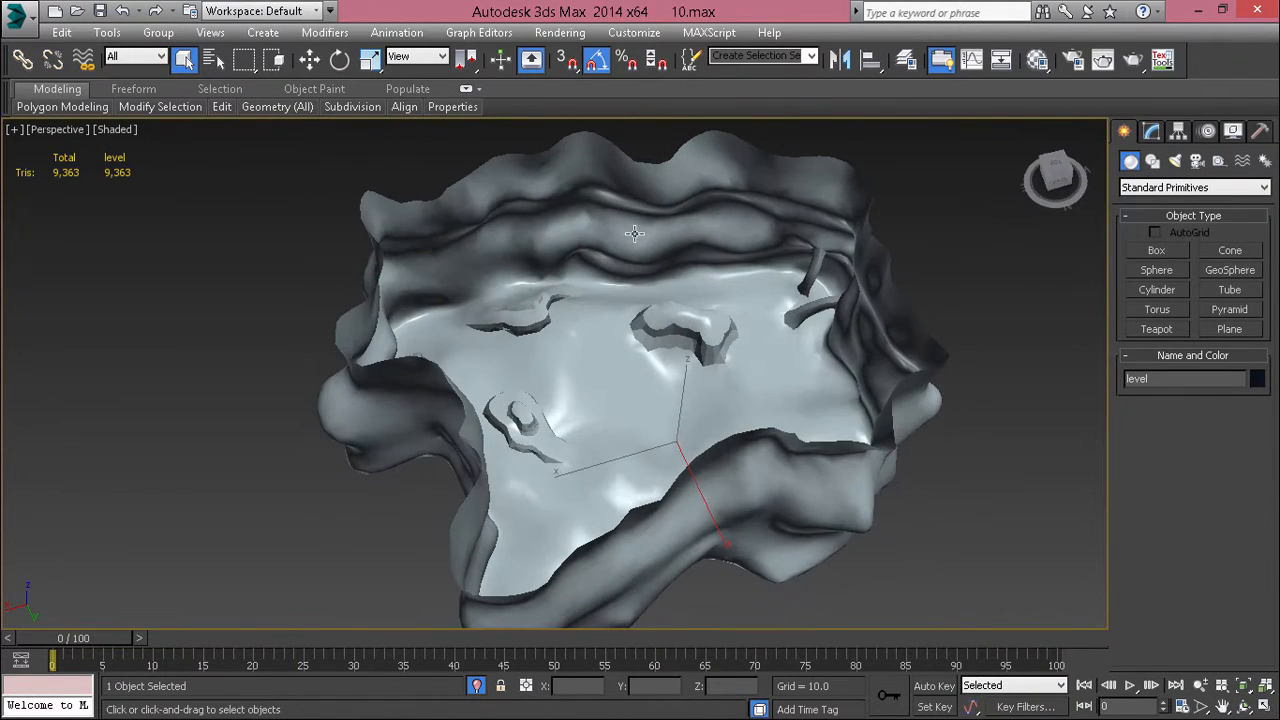
{"action": "middle_click_drag", "start_coordinate": [634, 233], "coordinate": [611, 317]}
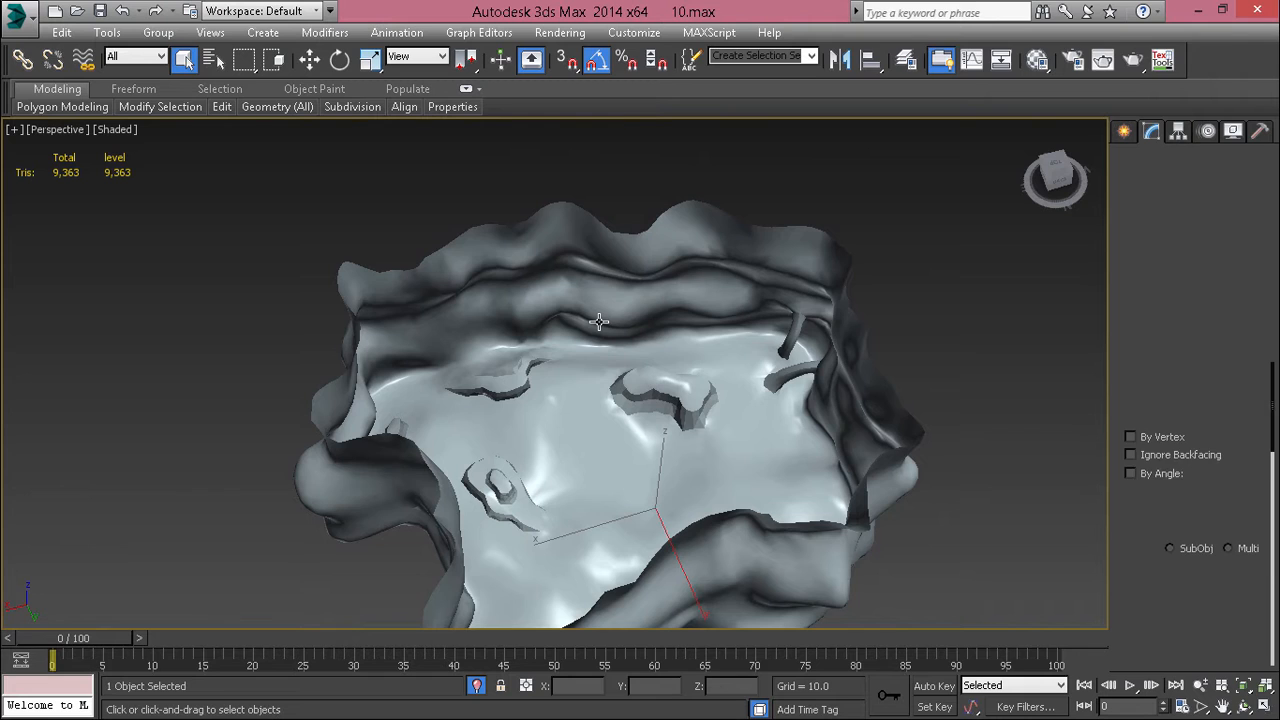
Step: Select all polygons of the level mesh and clear all their smoothing groups
{"action": "key", "text": "4"}
{"action": "key", "text": "ctrl+a"}
{"action": "left_click_drag", "start_coordinate": [1168, 562], "coordinate": [1108, 148]}
{"action": "left_click_drag", "start_coordinate": [1196, 582], "coordinate": [1197, 415]}
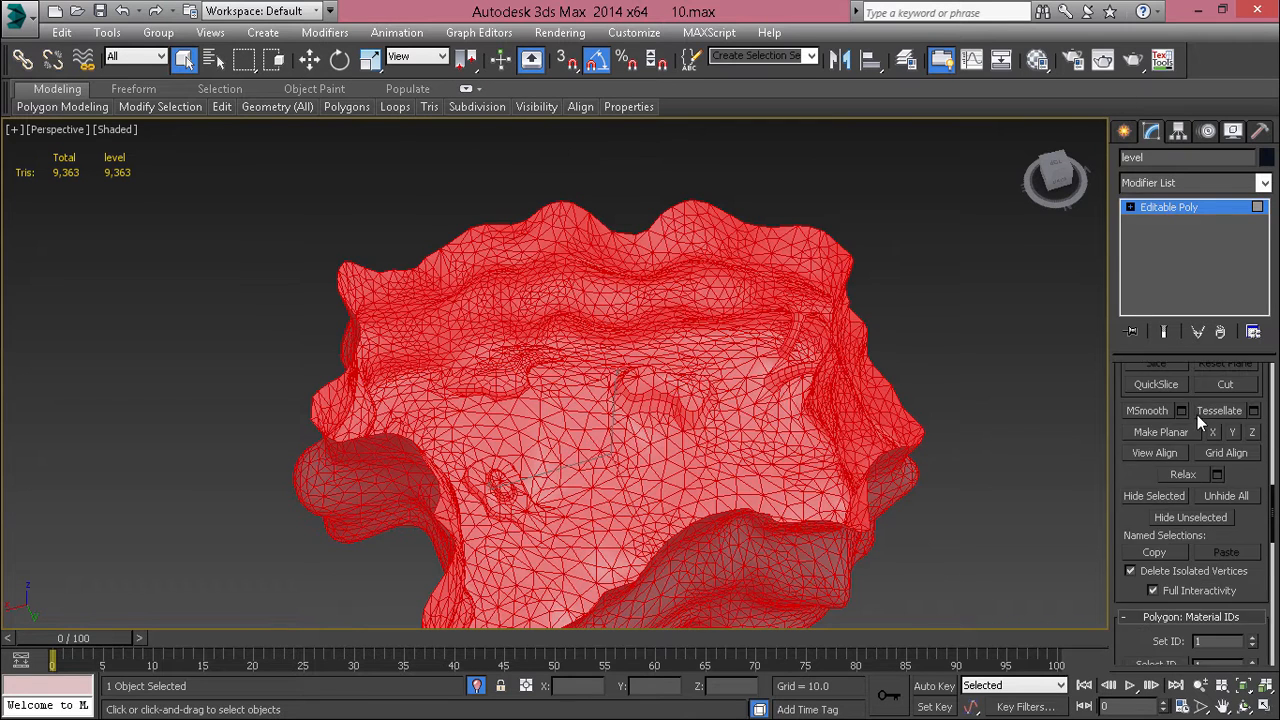
{"action": "scroll", "coordinate": [1196, 430], "scroll_direction": "down", "scroll_amount": 5}
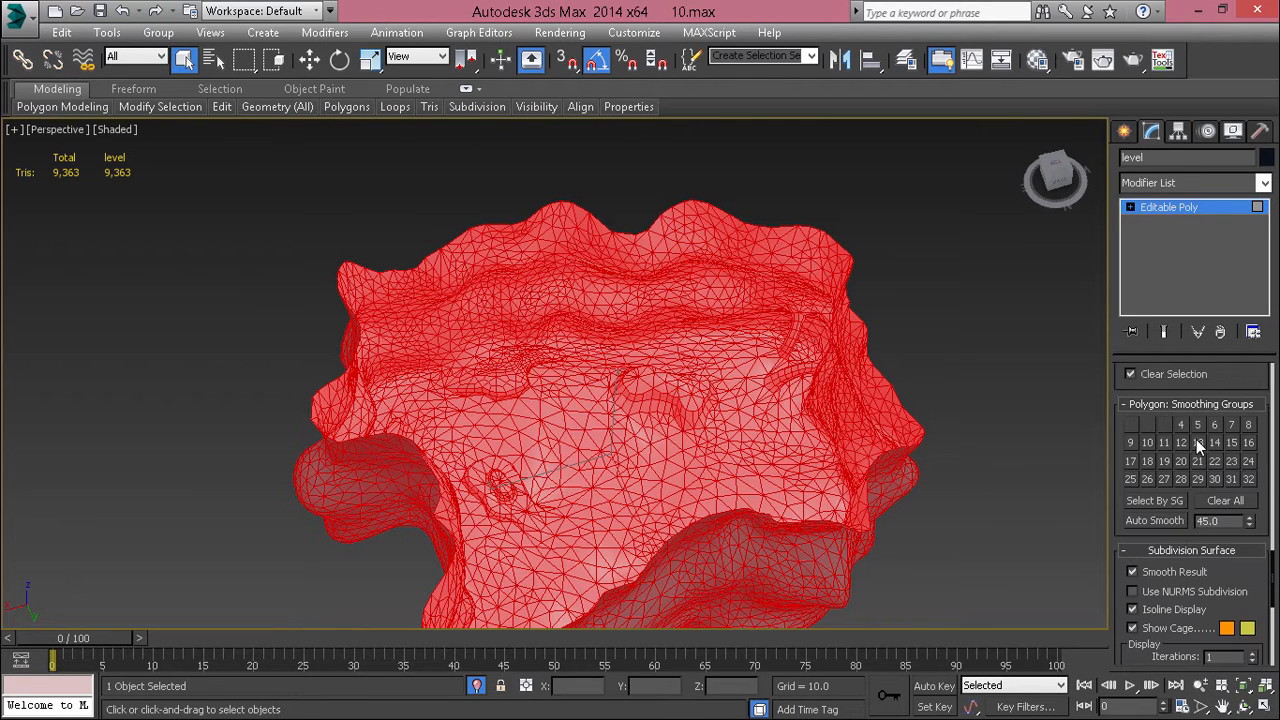
{"action": "left_click", "coordinate": [1155, 551]}
{"action": "left_click", "coordinate": [787, 378]}
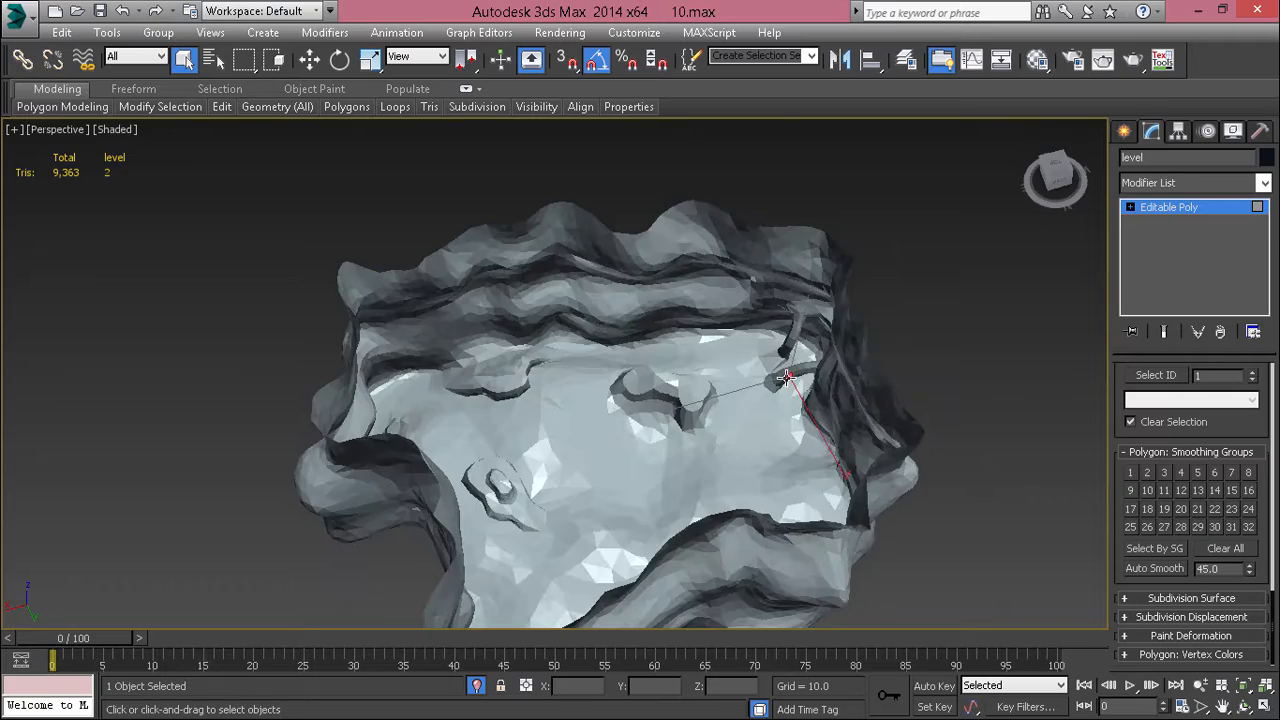
Step: Assign smoothing group 1 to all polygons of the level mesh and clear the selection
{"action": "key", "text": "z"}
{"action": "scroll", "coordinate": [754, 377], "scroll_direction": "down", "scroll_amount": 6}
{"action": "middle_click_drag", "start_coordinate": [740, 378], "coordinate": [699, 423], "text": "alt"}
{"action": "key", "text": "F4"}
{"action": "scroll", "coordinate": [680, 410], "scroll_direction": "down", "scroll_amount": 8}
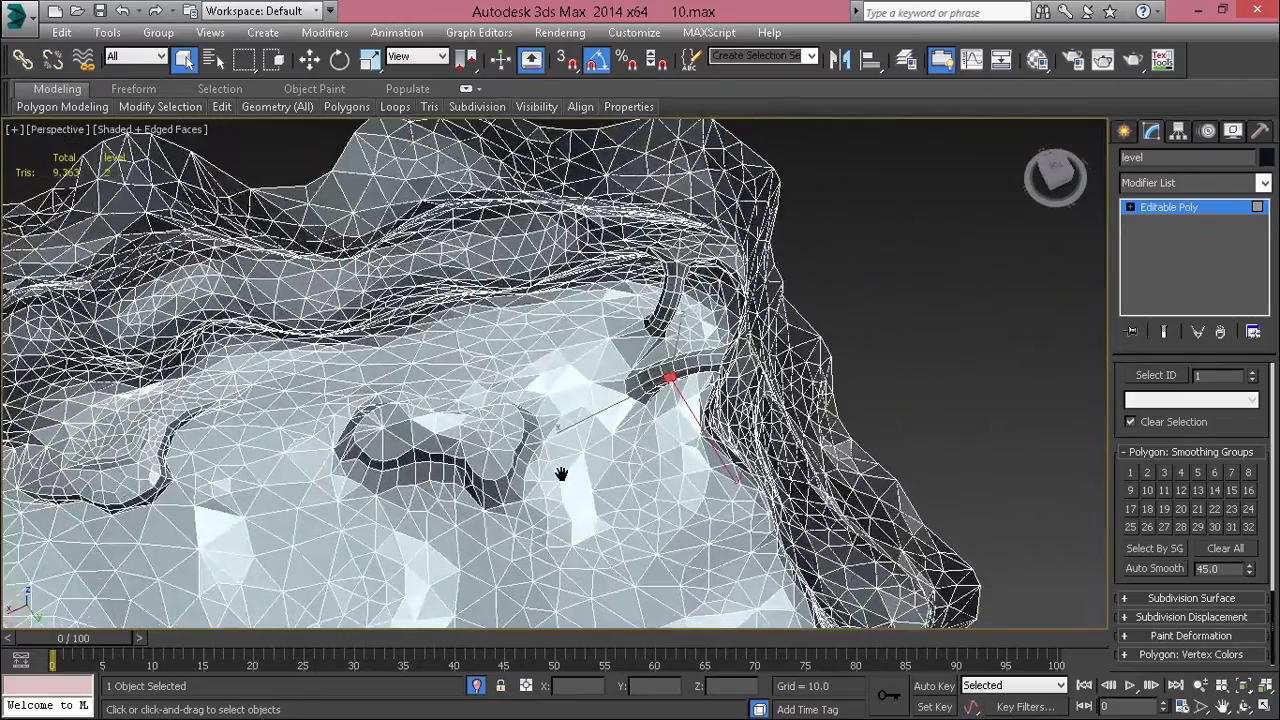
{"action": "key", "text": "ctrl+a"}
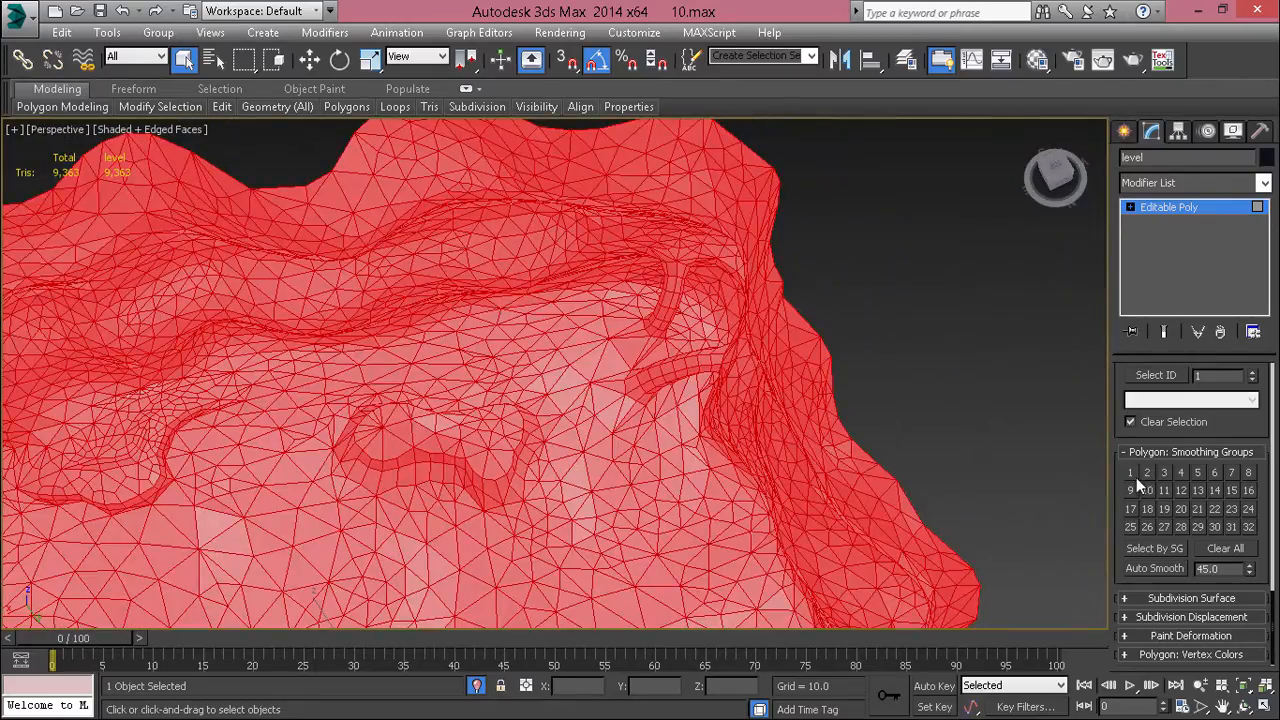
{"action": "left_click", "coordinate": [968, 388]}
{"action": "scroll", "coordinate": [968, 388], "scroll_direction": "down", "scroll_amount": 8}
{"action": "key", "text": "F4"}
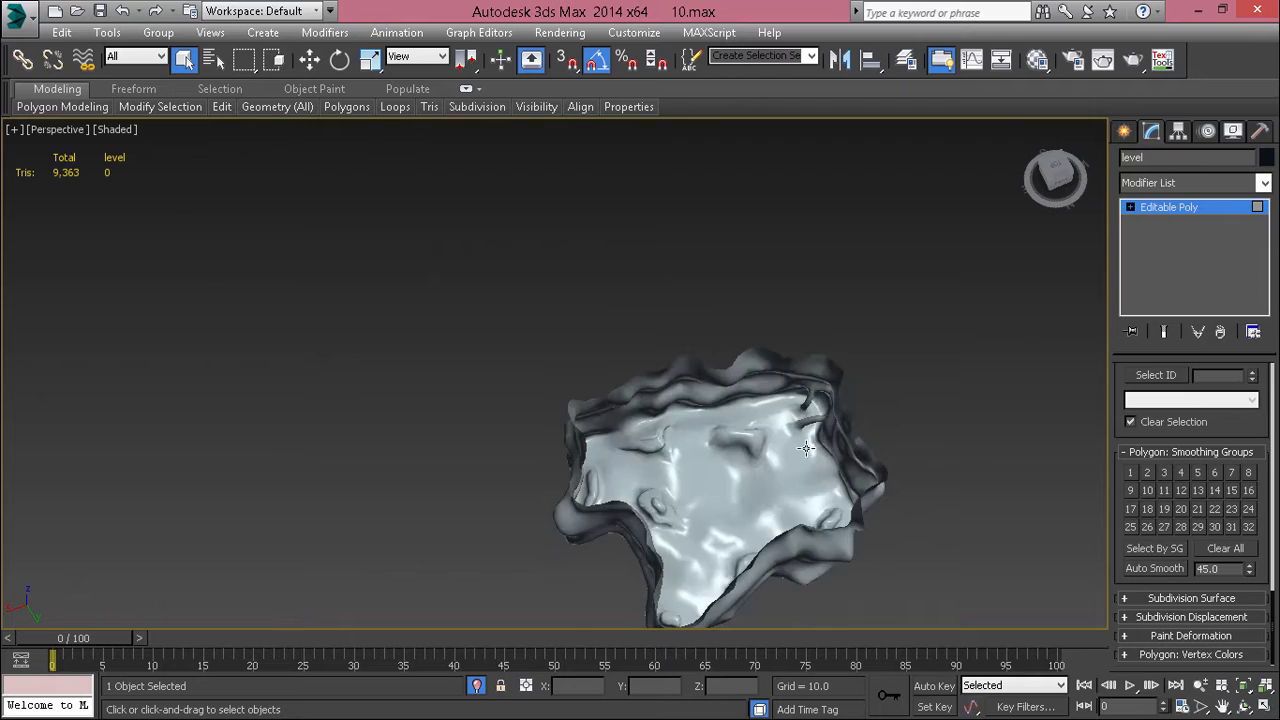
Step: Display edged faces and select the polygons along the lower part of the slanted rock column
{"action": "left_click", "coordinate": [805, 448]}
{"action": "scroll", "coordinate": [805, 448], "scroll_direction": "up", "scroll_amount": 15}
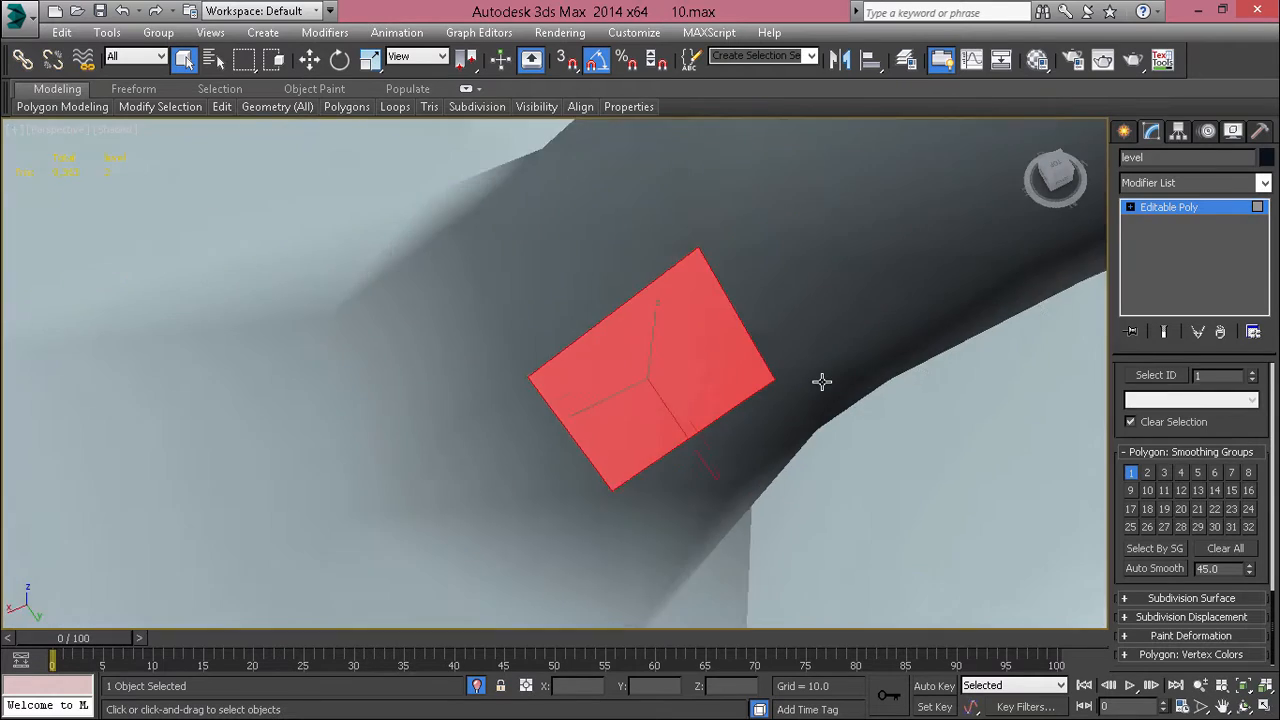
{"action": "scroll", "coordinate": [822, 382], "scroll_direction": "down", "scroll_amount": 8}
{"action": "middle_click_drag", "start_coordinate": [818, 384], "coordinate": [706, 435], "text": "alt"}
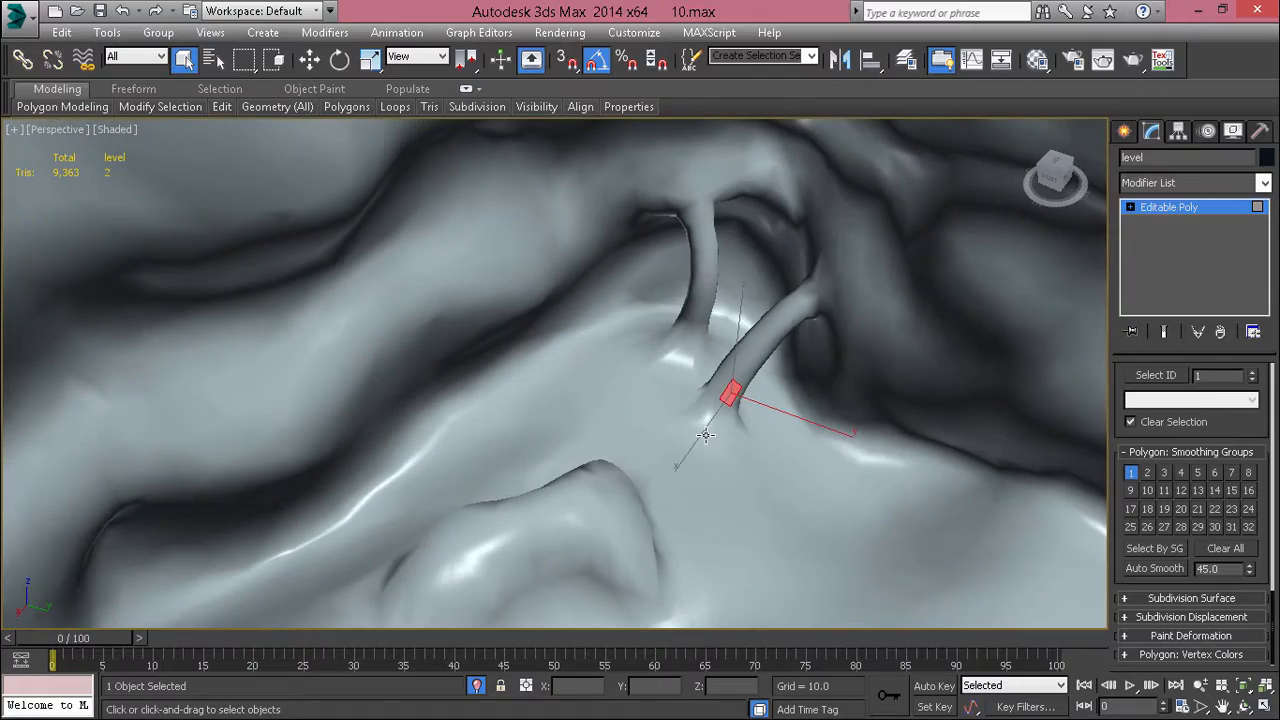
{"action": "scroll", "coordinate": [725, 413], "scroll_direction": "up", "scroll_amount": 4}
{"action": "key", "text": "F4"}
{"action": "scroll", "coordinate": [700, 418], "scroll_direction": "up", "scroll_amount": 4}
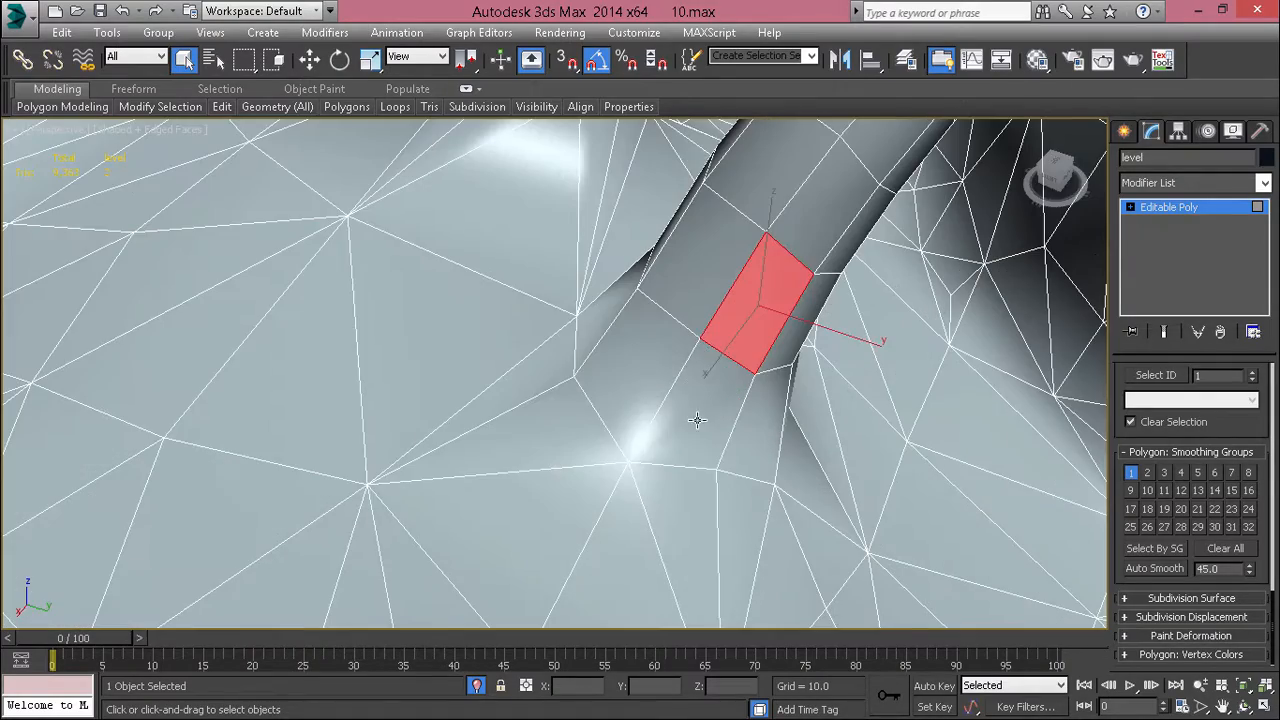
{"action": "left_click", "coordinate": [650, 382], "text": "shift"}
{"action": "key", "text": "z"}
{"action": "scroll", "coordinate": [651, 383], "scroll_direction": "down", "scroll_amount": 6}
{"action": "middle_click_drag", "start_coordinate": [642, 412], "coordinate": [613, 393], "text": "alt"}
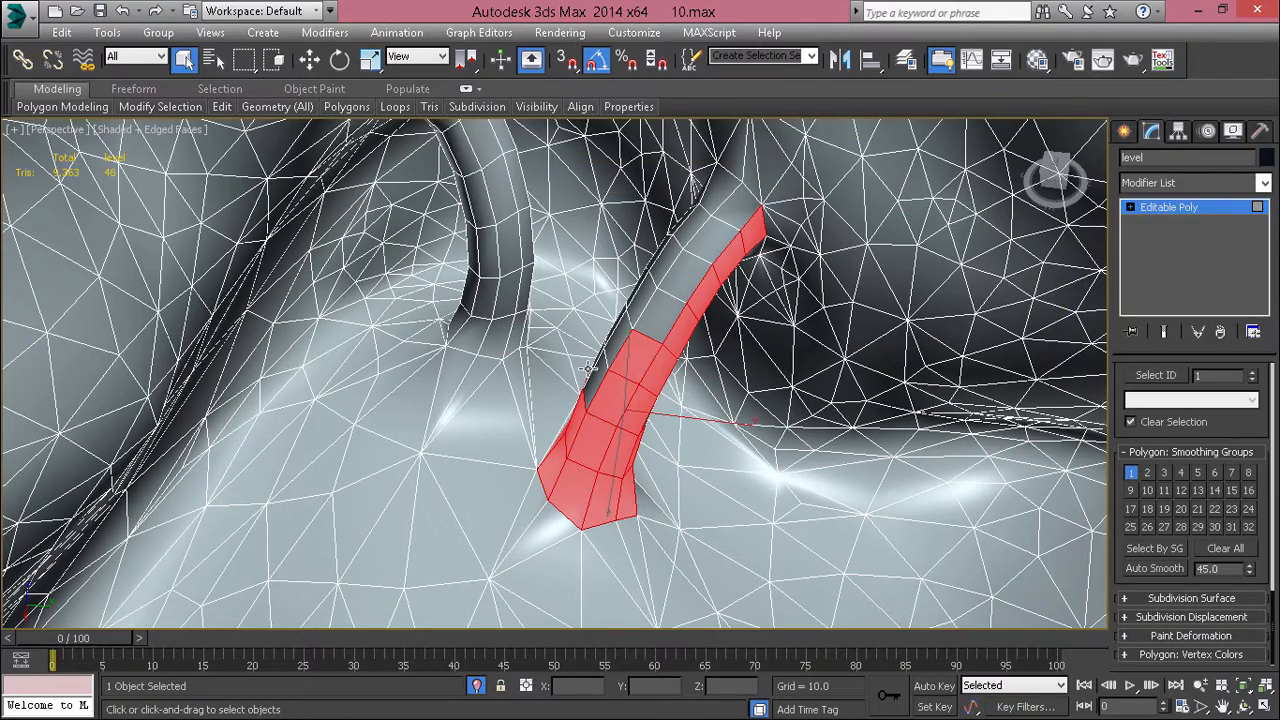
Step: Extend the selection over the slanted column's upper length and its shaded side up to the canyon wall
{"action": "middle_click_drag", "start_coordinate": [688, 274], "coordinate": [632, 234], "text": "alt"}
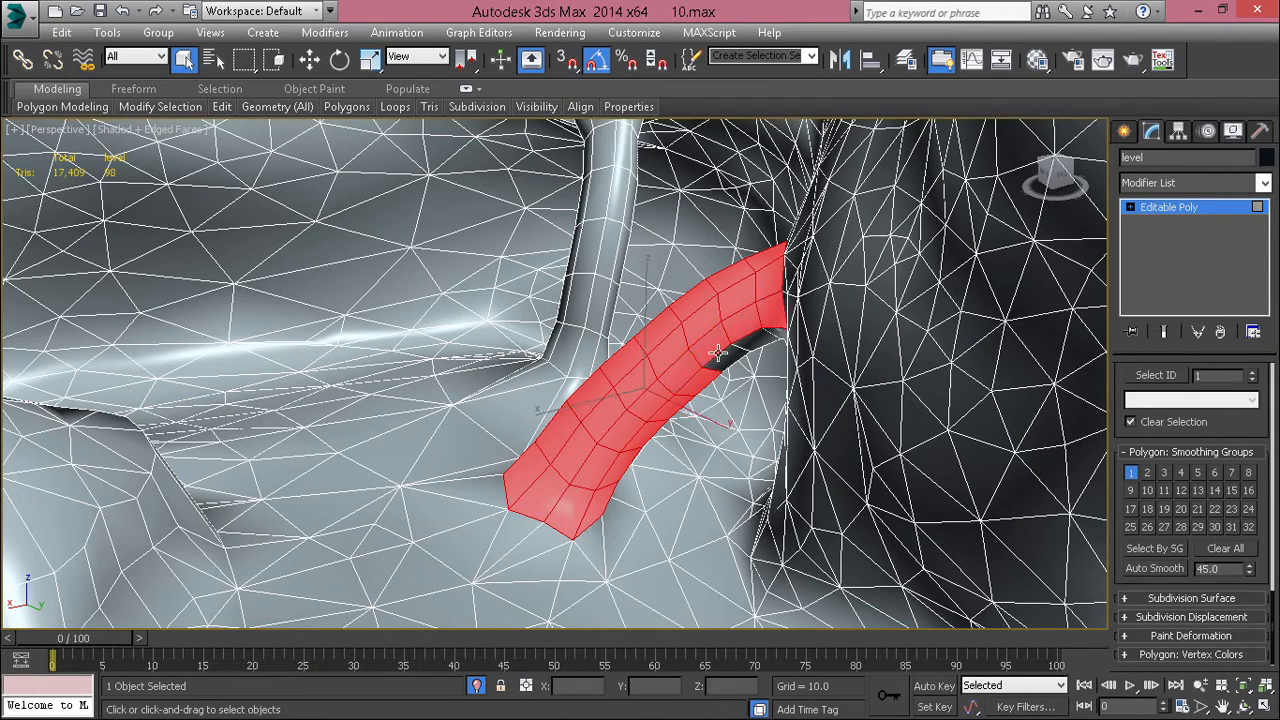
{"action": "middle_click_drag", "start_coordinate": [752, 340], "coordinate": [658, 405], "text": "alt"}
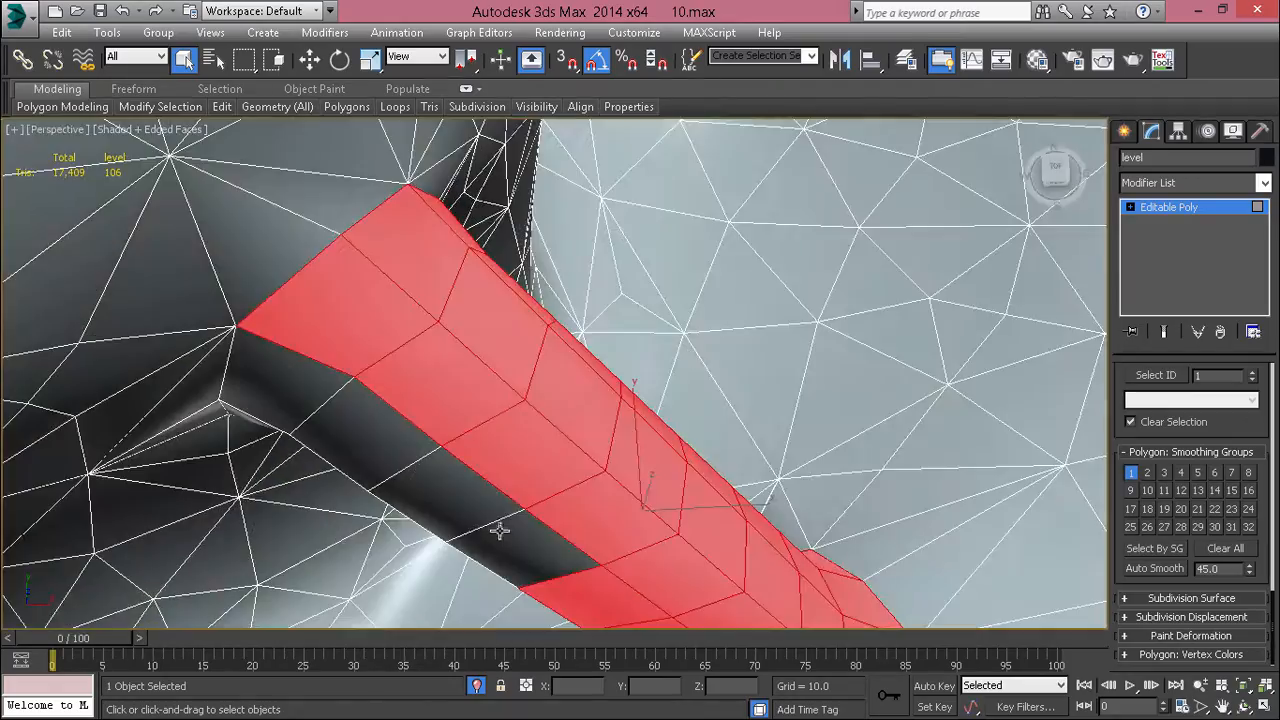
{"action": "left_click", "coordinate": [528, 523], "text": "ctrl"}
{"action": "left_click", "coordinate": [471, 515], "text": "shift"}
{"action": "middle_click_drag", "start_coordinate": [480, 513], "coordinate": [577, 471], "text": "alt"}
{"action": "middle_click_drag", "start_coordinate": [535, 552], "coordinate": [703, 479], "text": "alt"}
{"action": "left_click", "coordinate": [927, 576], "text": "ctrl"}
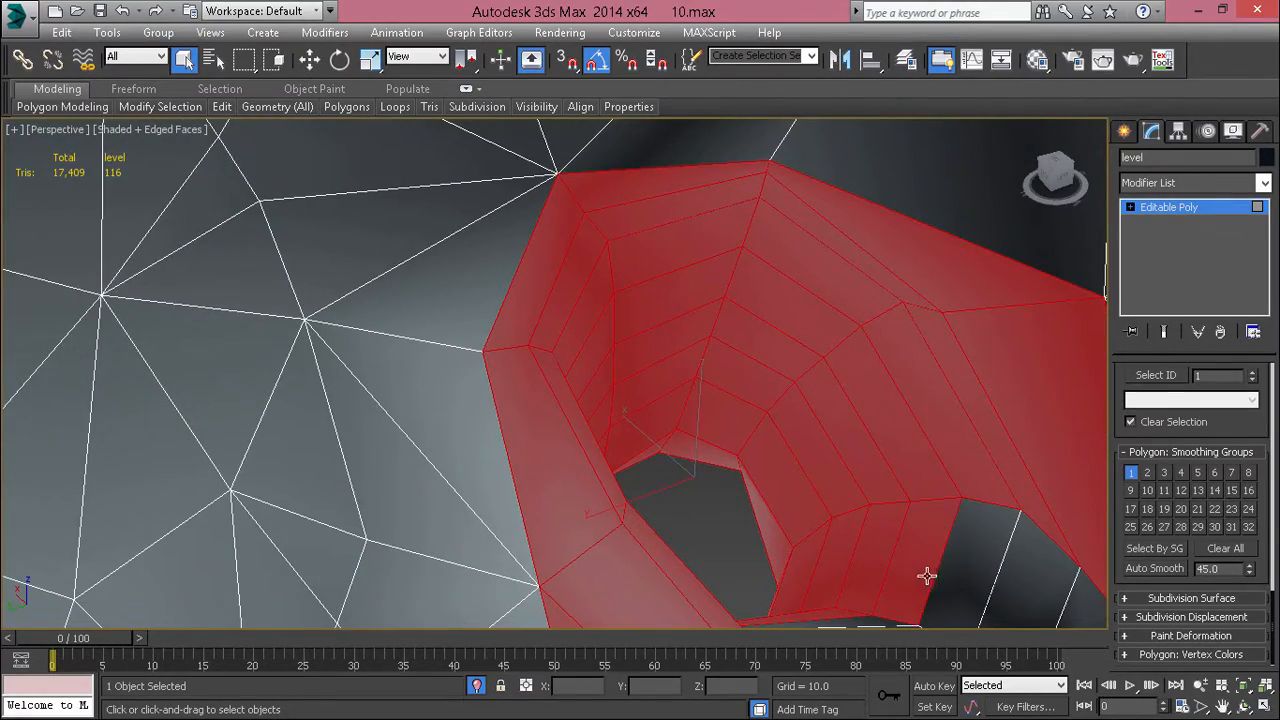
Step: Add the missed polygons on the underside of the slanted column to the selection
{"action": "middle_click_drag", "start_coordinate": [957, 584], "coordinate": [343, 371], "text": "alt"}
{"action": "scroll", "coordinate": [854, 389], "scroll_direction": "up", "scroll_amount": 3}
{"action": "middle_click_drag", "start_coordinate": [854, 389], "coordinate": [730, 405], "text": "alt"}
{"action": "scroll", "coordinate": [740, 391], "scroll_direction": "up", "scroll_amount": 3}
{"action": "scroll", "coordinate": [666, 467], "scroll_direction": "down", "scroll_amount": 2}
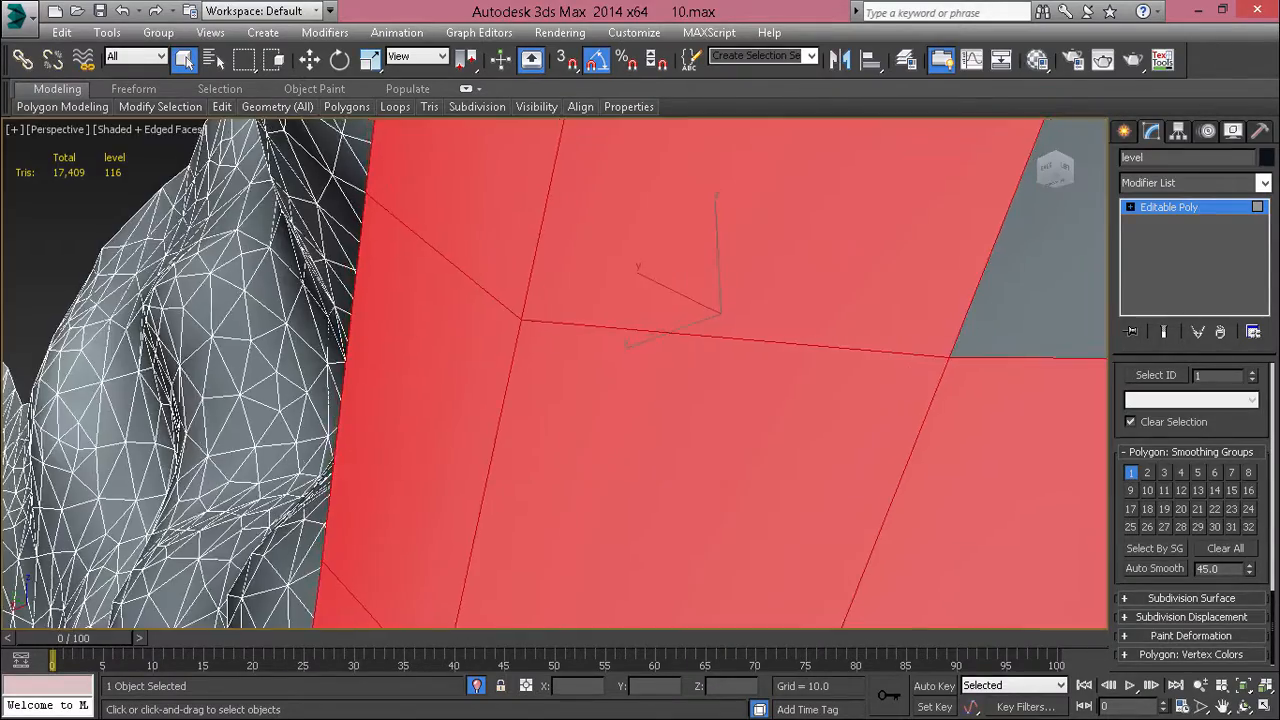
{"action": "scroll", "coordinate": [677, 502], "scroll_direction": "up", "scroll_amount": 2}
{"action": "scroll", "coordinate": [900, 425], "scroll_direction": "down", "scroll_amount": 2}
{"action": "scroll", "coordinate": [915, 420], "scroll_direction": "up", "scroll_amount": 2}
{"action": "middle_click_drag", "start_coordinate": [915, 420], "coordinate": [801, 450]}
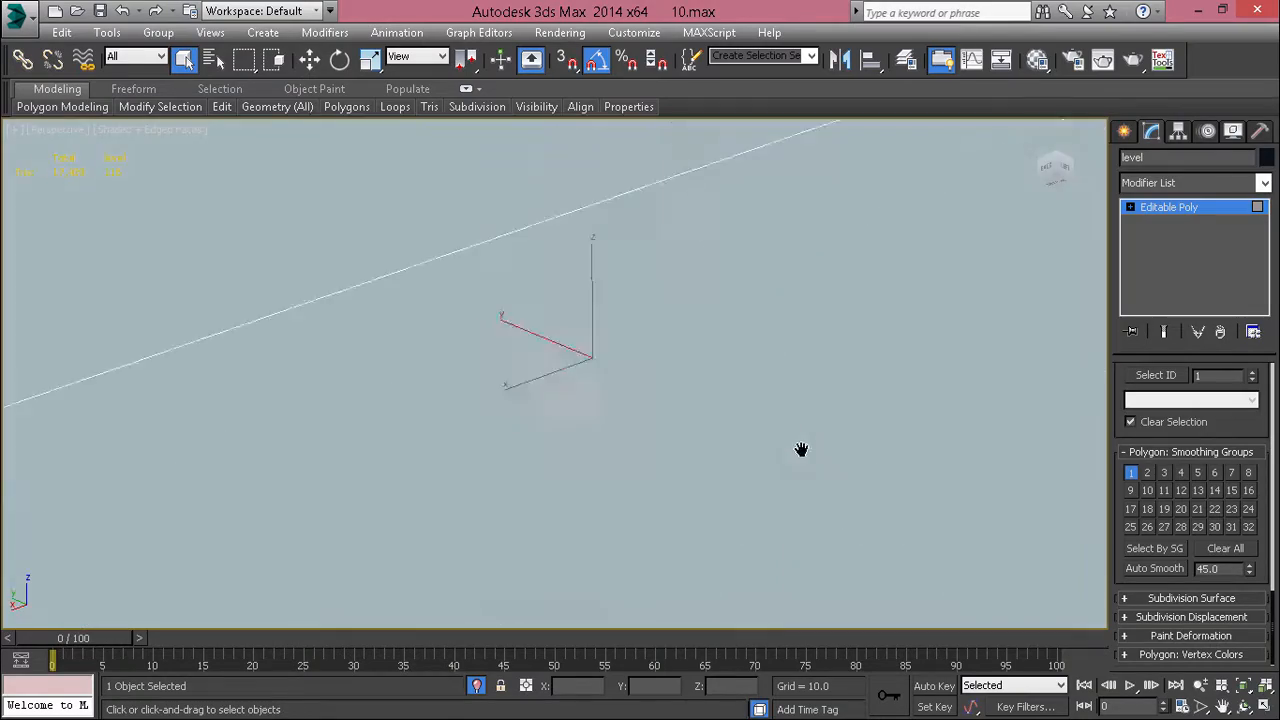
{"action": "scroll", "coordinate": [808, 500], "scroll_direction": "down", "scroll_amount": 3}
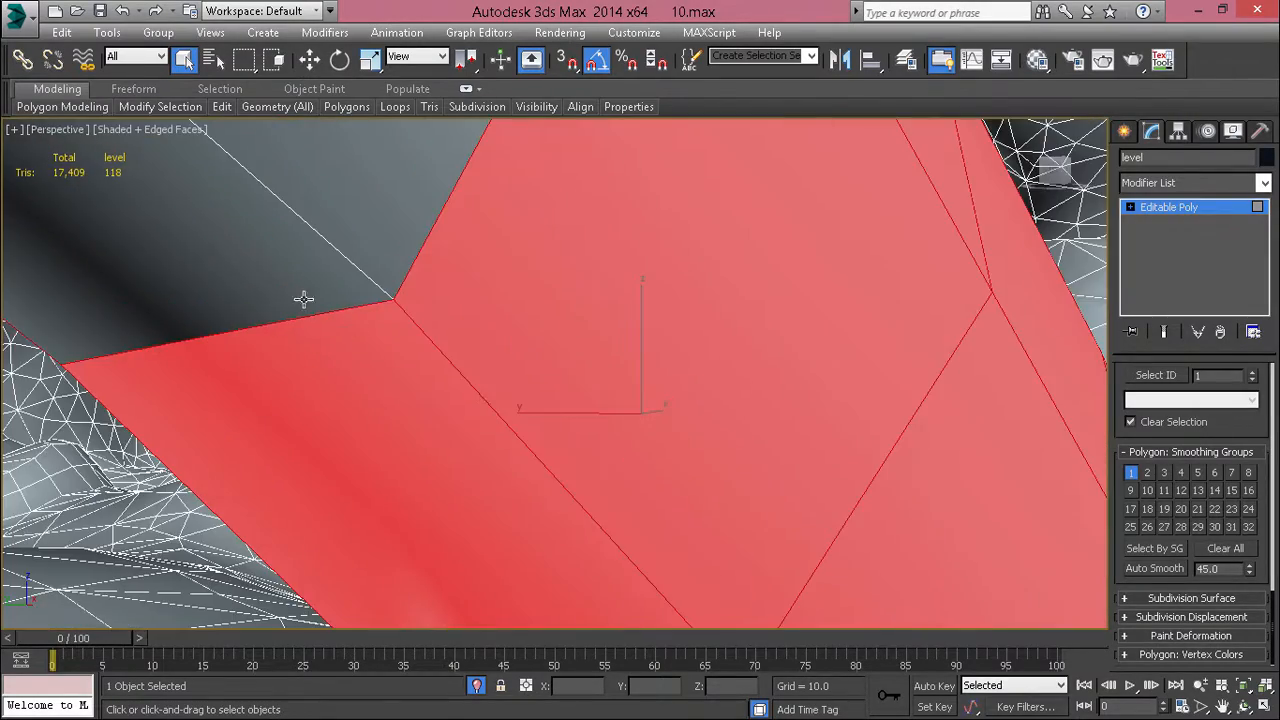
Step: Add the remaining gap polygons on the slanted column's inner side and at its joint with the canyon wall
{"action": "middle_click_drag", "start_coordinate": [304, 299], "coordinate": [442, 427]}
{"action": "left_click", "coordinate": [445, 425], "text": "ctrl"}
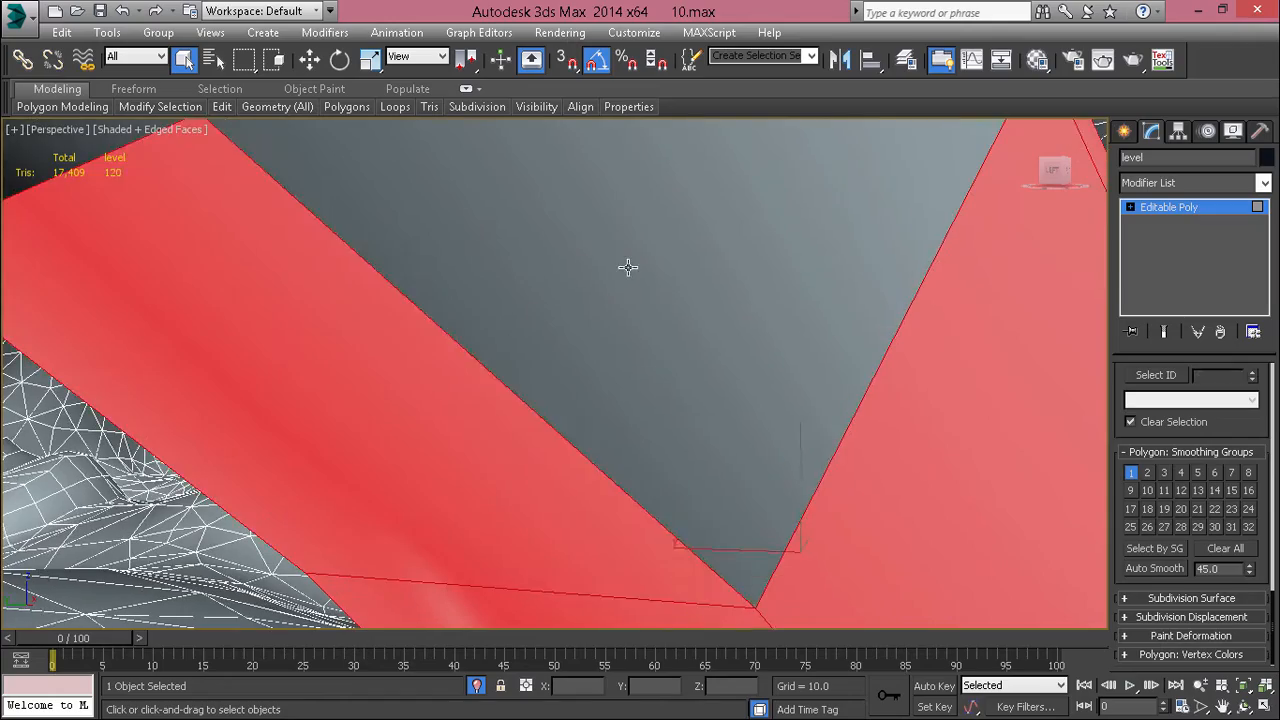
{"action": "left_click", "coordinate": [628, 266], "text": "ctrl"}
{"action": "scroll", "coordinate": [620, 290], "scroll_direction": "down", "scroll_amount": 3}
{"action": "middle_click_drag", "start_coordinate": [610, 325], "coordinate": [602, 364]}
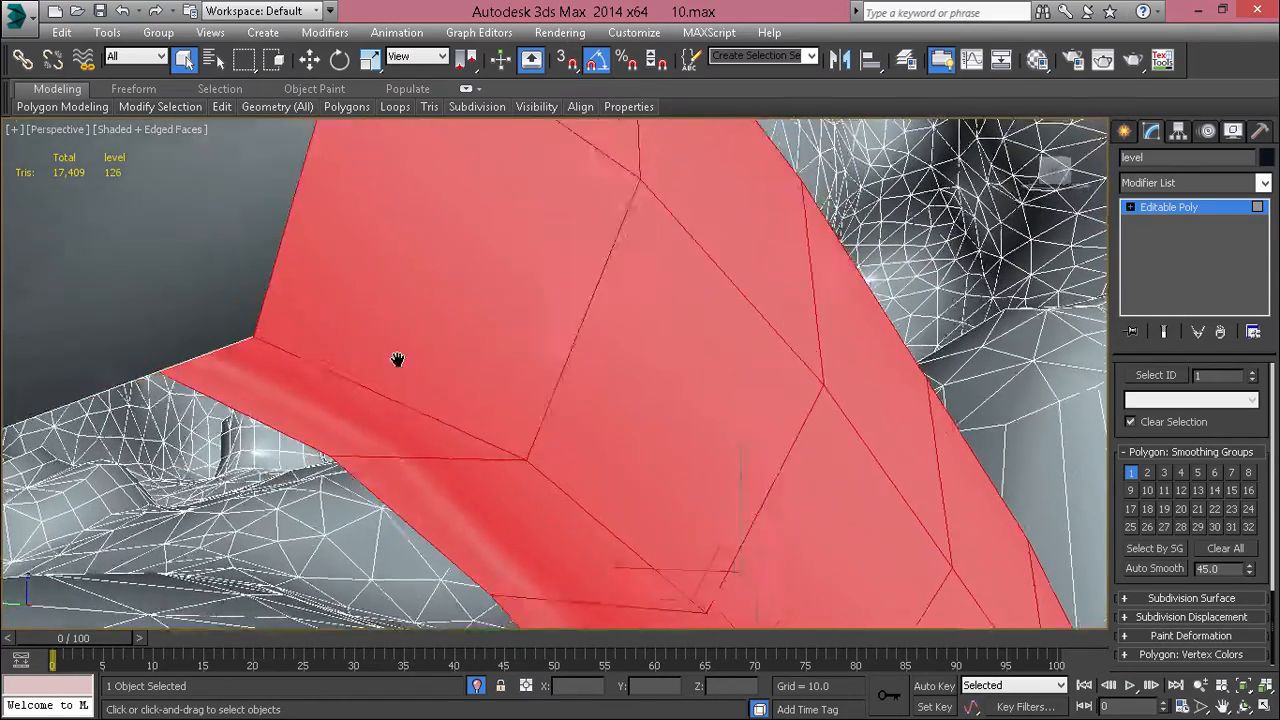
{"action": "middle_click_drag", "start_coordinate": [397, 360], "coordinate": [397, 431]}
{"action": "scroll", "coordinate": [386, 422], "scroll_direction": "up", "scroll_amount": 2}
{"action": "scroll", "coordinate": [377, 414], "scroll_direction": "down", "scroll_amount": 2}
{"action": "left_click", "coordinate": [278, 417], "text": "ctrl"}
{"action": "middle_click_drag", "start_coordinate": [261, 426], "coordinate": [374, 280]}
{"action": "scroll", "coordinate": [312, 424], "scroll_direction": "up", "scroll_amount": 2}
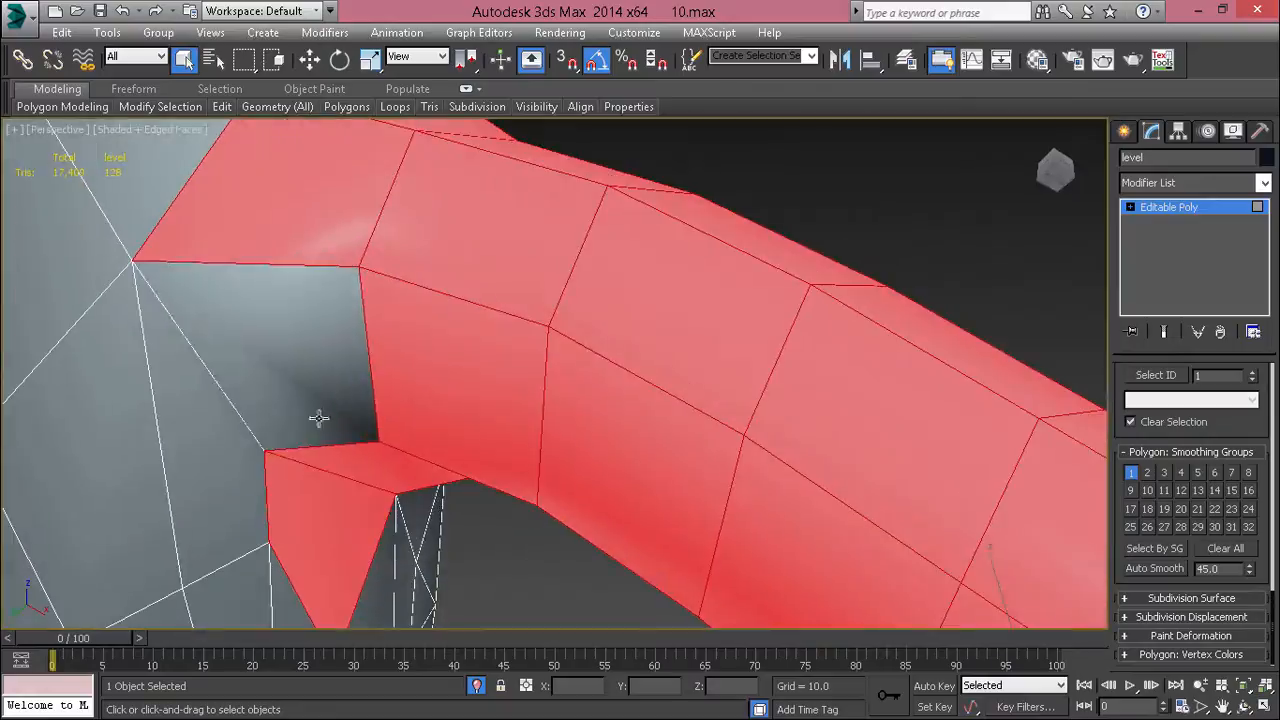
Step: Remove all smoothing groups from the selected slanted column polygons
{"action": "scroll", "coordinate": [429, 409], "scroll_direction": "down", "scroll_amount": 6}
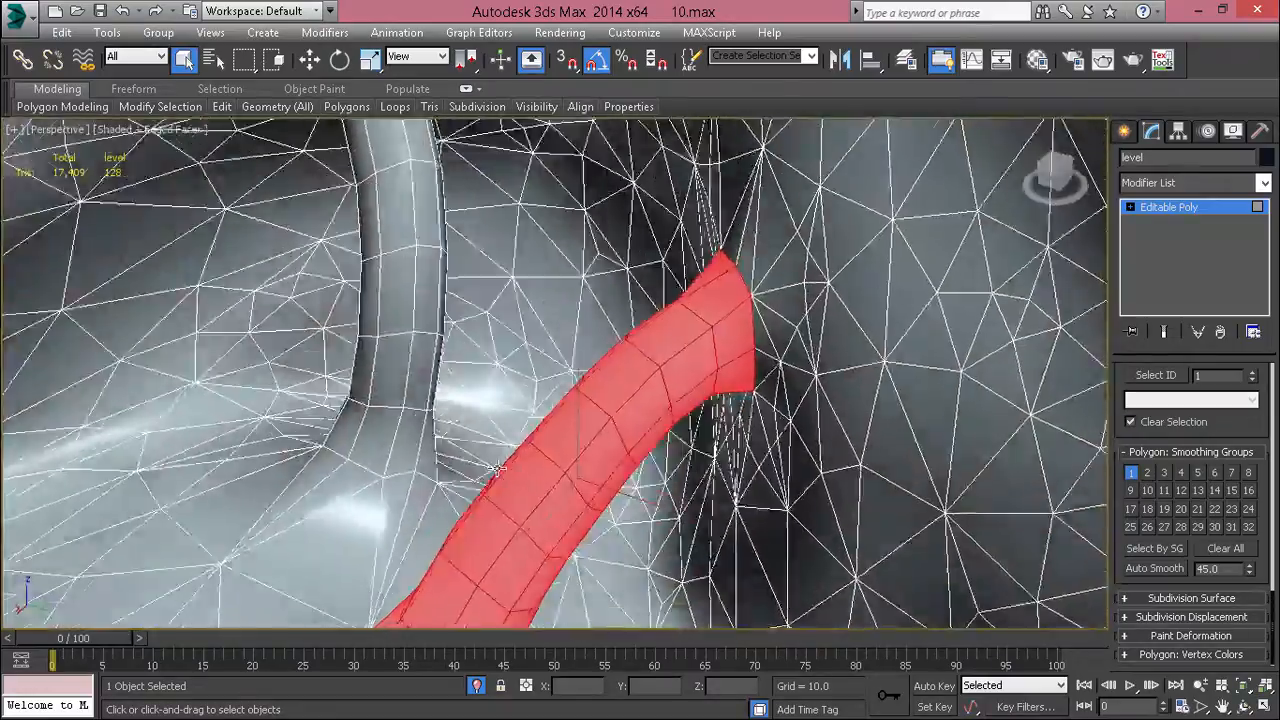
{"action": "middle_click_drag", "start_coordinate": [499, 468], "coordinate": [1162, 482], "text": "alt"}
{"action": "left_click", "coordinate": [1209, 551]}
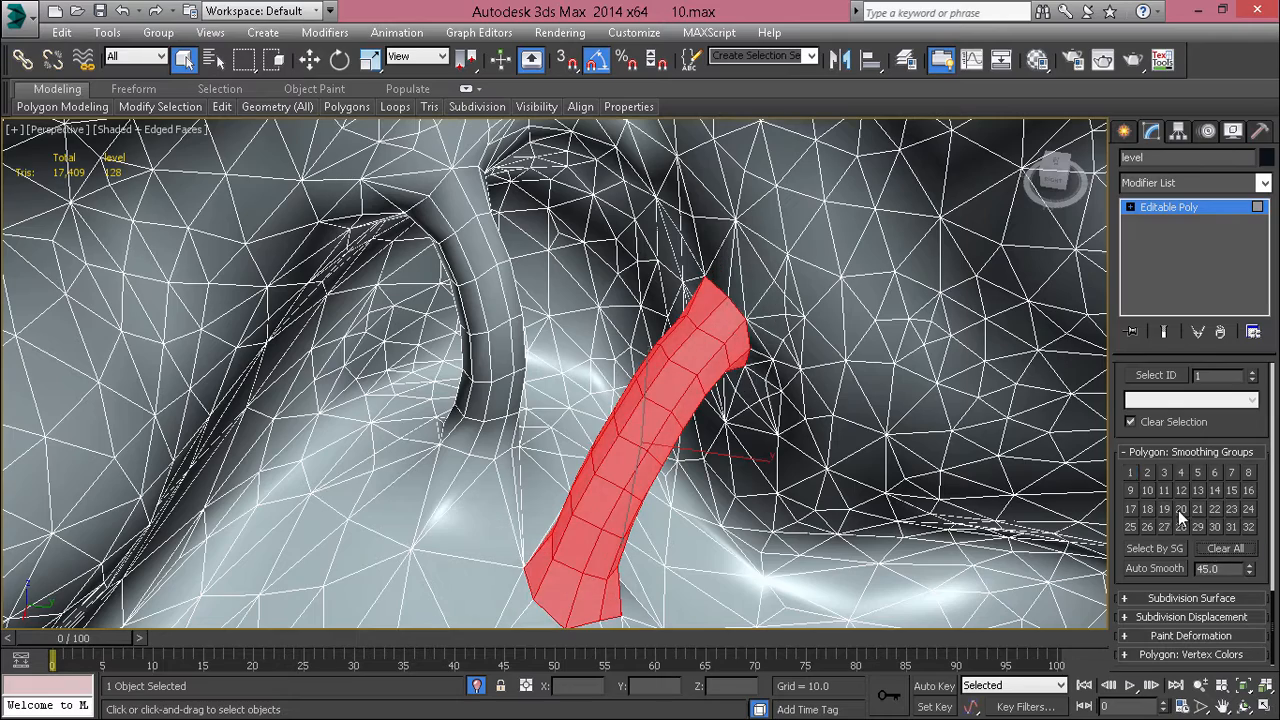
{"action": "key", "text": "ctrl+a"}
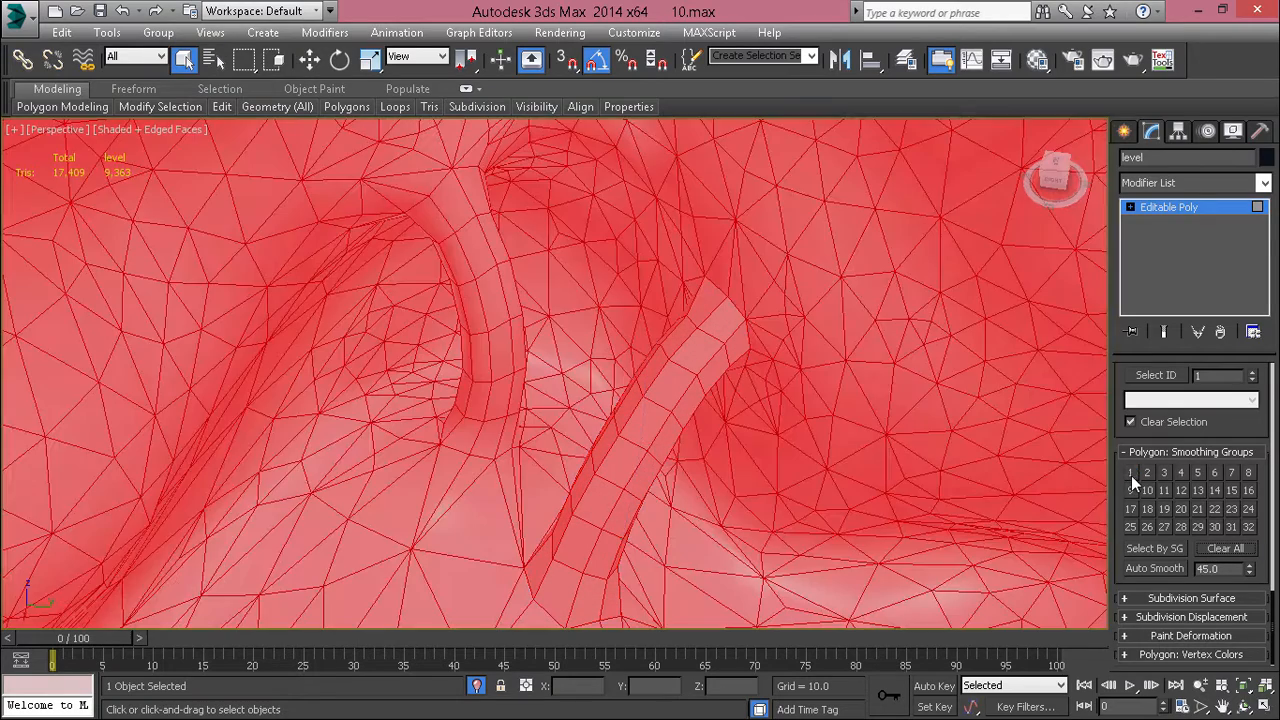
{"action": "left_click", "coordinate": [1216, 552]}
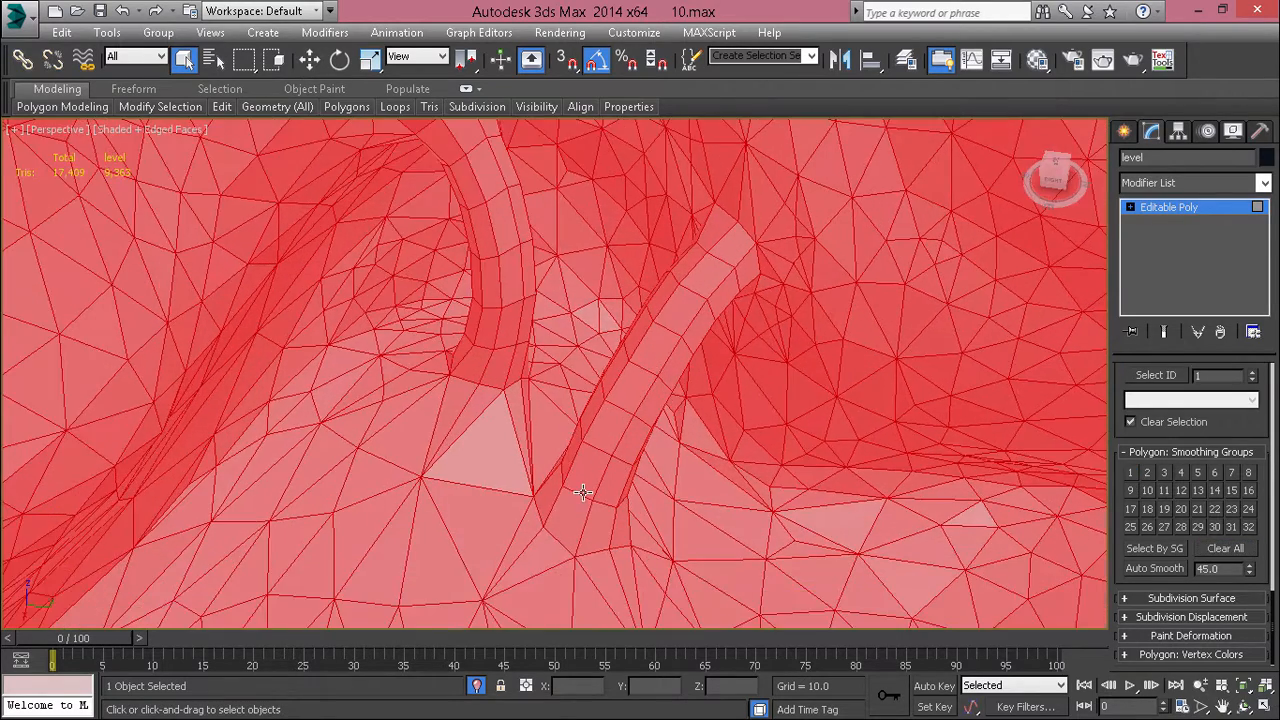
{"action": "left_click", "coordinate": [585, 488]}
{"action": "key", "text": "ctrl+z"}
{"action": "key", "text": "ctrl+z"}
{"action": "key", "text": "ctrl+z"}
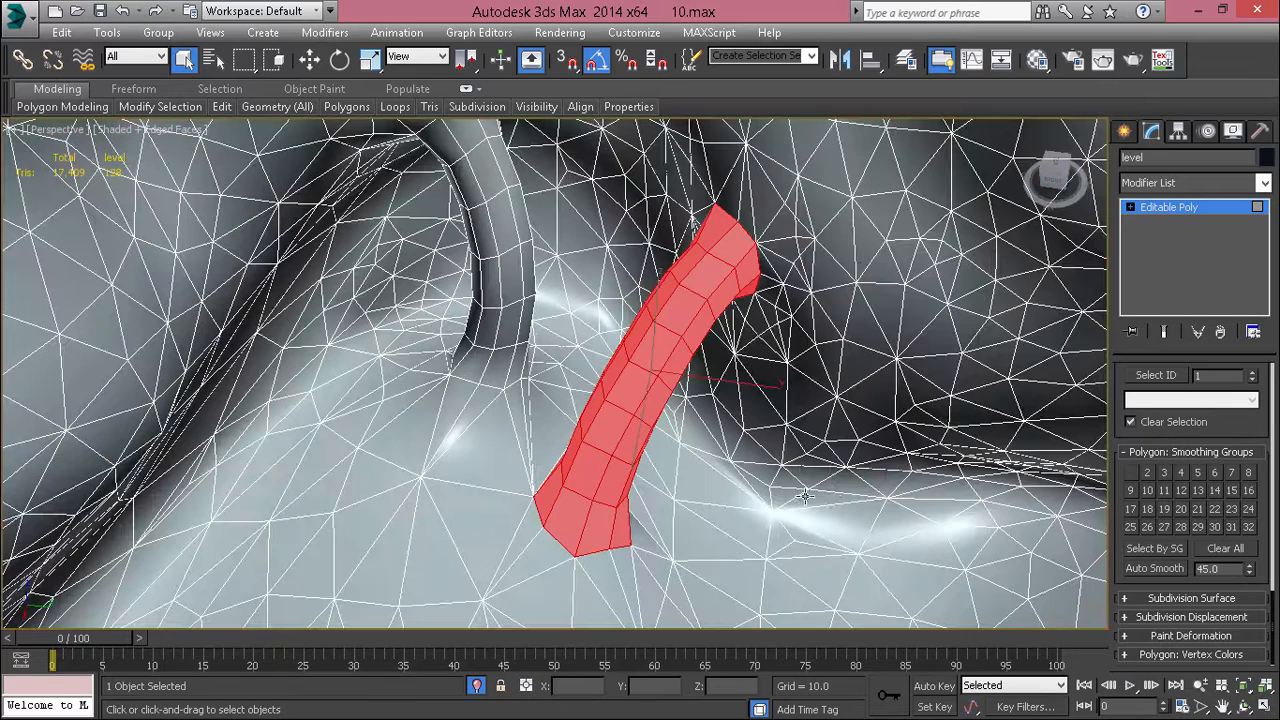
Step: Assign smoothing group 2 to the slanted column, hide edged faces, and deselect it to check the shading
{"action": "left_click", "coordinate": [1148, 472]}
{"action": "key", "text": "F4"}
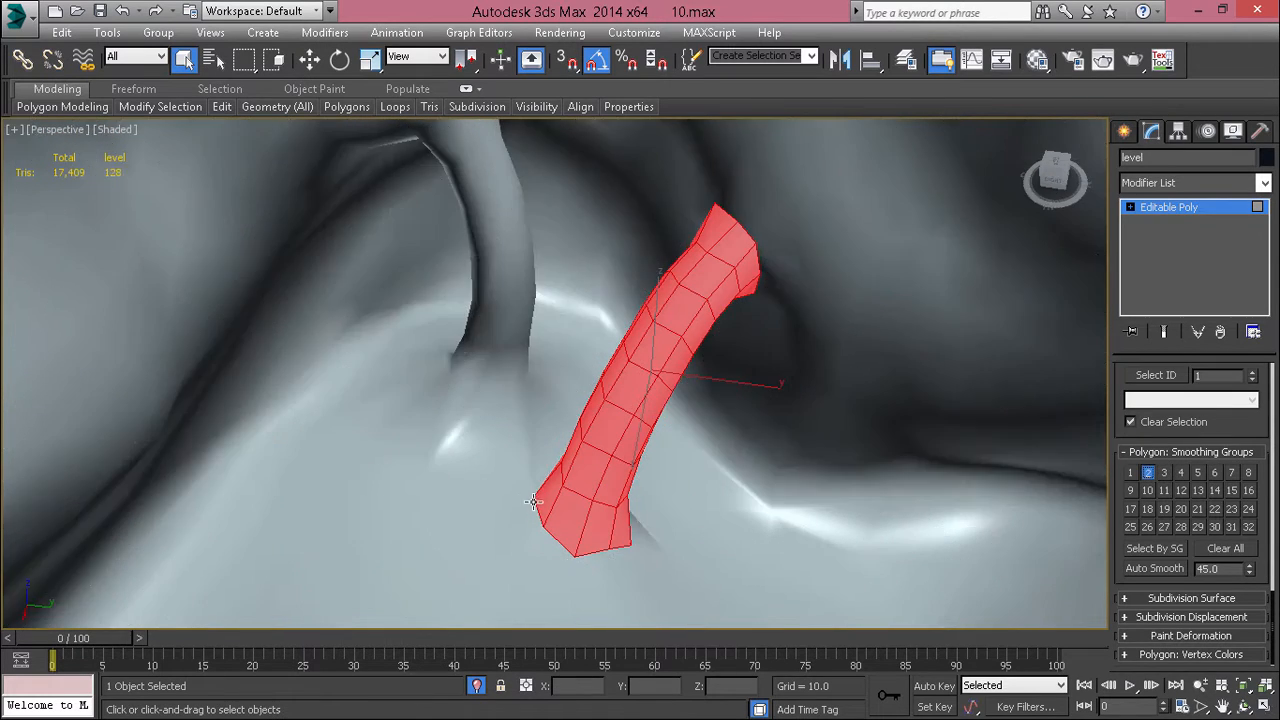
{"action": "left_click", "coordinate": [537, 517]}
{"action": "middle_click_drag", "start_coordinate": [712, 548], "coordinate": [646, 580], "text": "alt"}
{"action": "middle_click_drag", "start_coordinate": [602, 488], "coordinate": [666, 517], "text": "alt"}
Step: Select the polygons around the base and lower part of the neighbouring upright column
{"action": "left_click", "coordinate": [662, 525]}
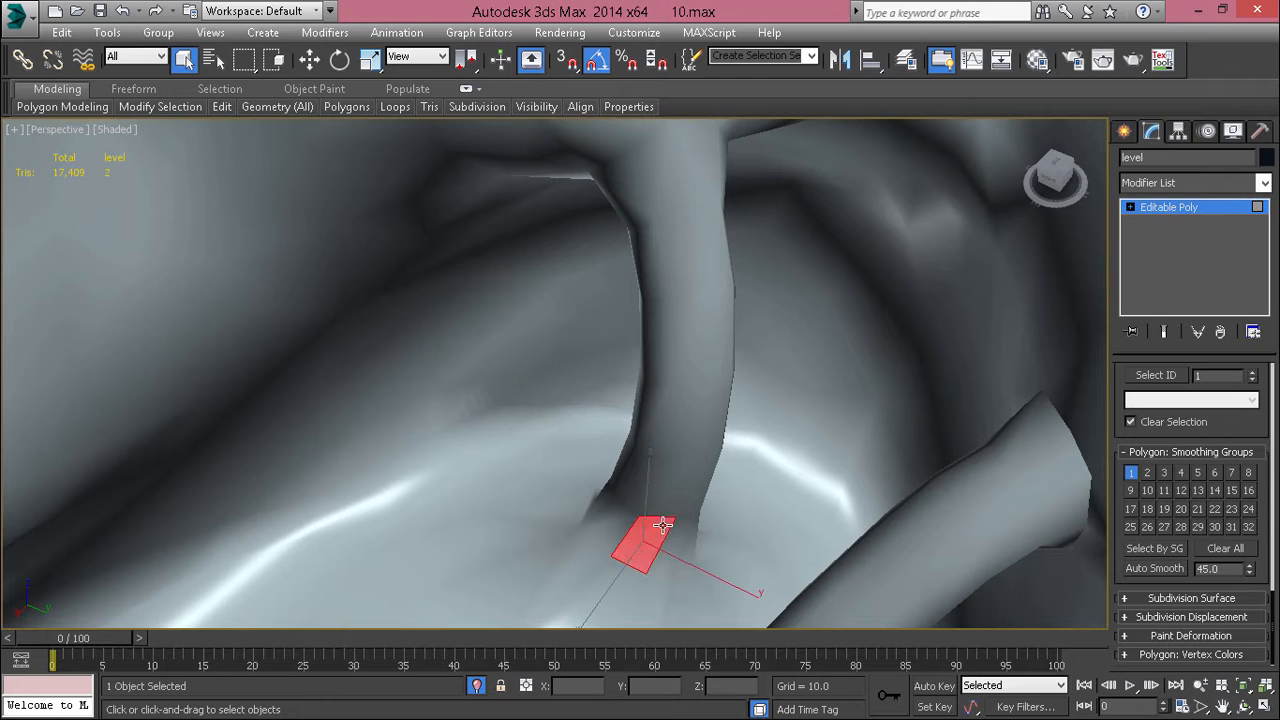
{"action": "left_click", "coordinate": [608, 526], "text": "shift"}
{"action": "left_click", "coordinate": [652, 503], "text": "ctrl"}
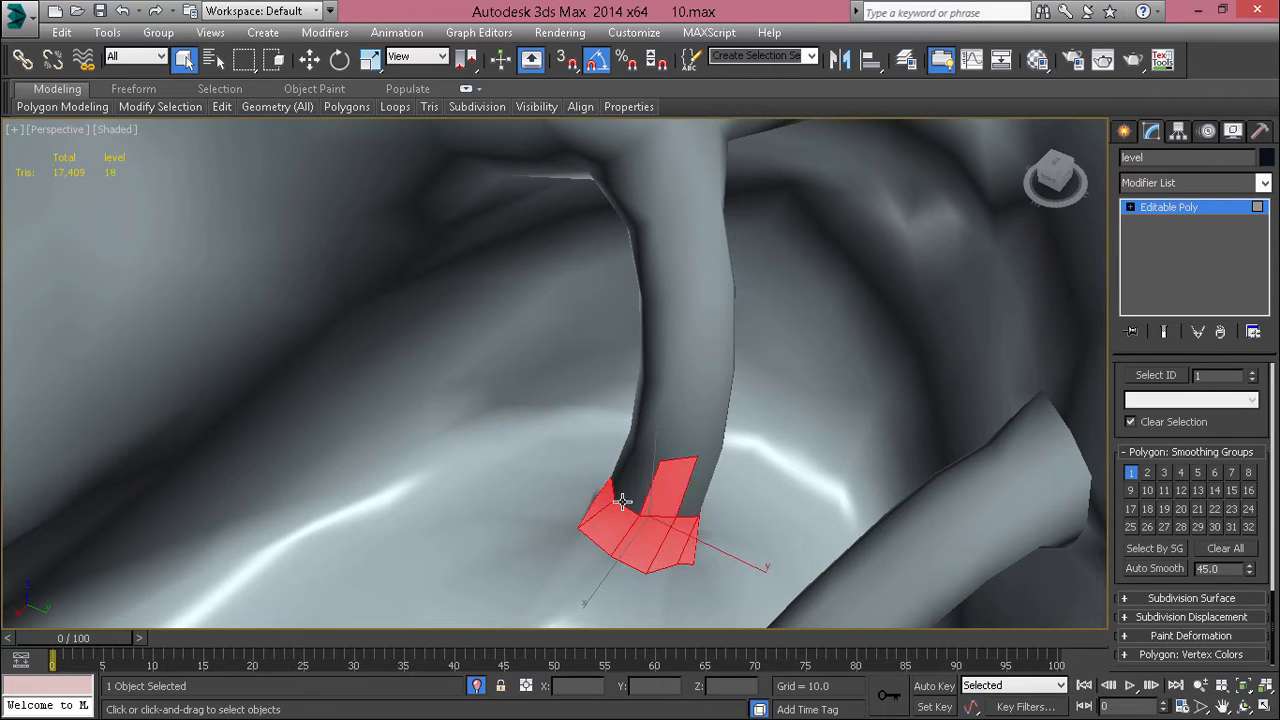
{"action": "left_click", "coordinate": [623, 501], "text": "shift"}
{"action": "left_click", "coordinate": [658, 446], "text": "ctrl"}
{"action": "left_click", "coordinate": [672, 441], "text": "shift"}
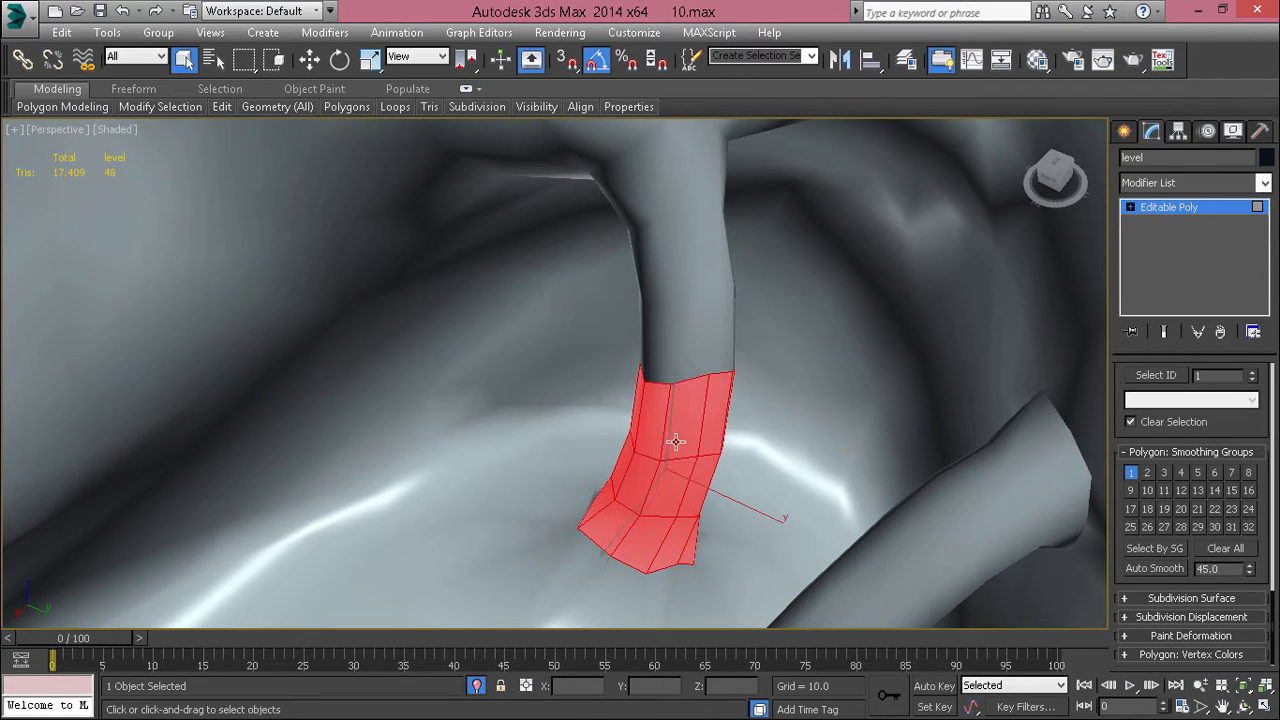
Step: Extend the selection up the upright column to its joint with the overhanging rock
{"action": "left_click", "coordinate": [660, 367], "text": "ctrl"}
{"action": "left_click", "coordinate": [659, 375], "text": "shift"}
{"action": "left_click", "coordinate": [656, 284], "text": "ctrl"}
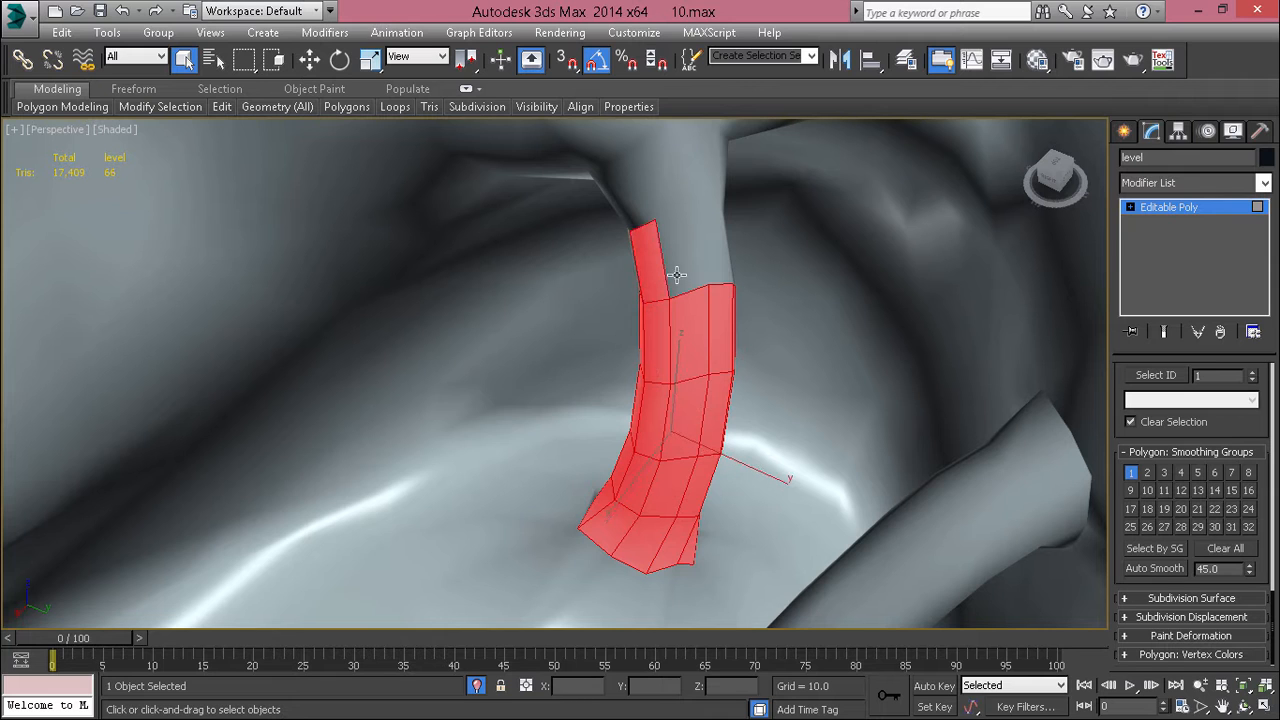
{"action": "left_click", "coordinate": [682, 277], "text": "shift"}
{"action": "left_click", "coordinate": [669, 197], "text": "ctrl"}
{"action": "left_click", "coordinate": [635, 209], "text": "shift"}
{"action": "middle_click_drag", "start_coordinate": [635, 209], "coordinate": [633, 343]}
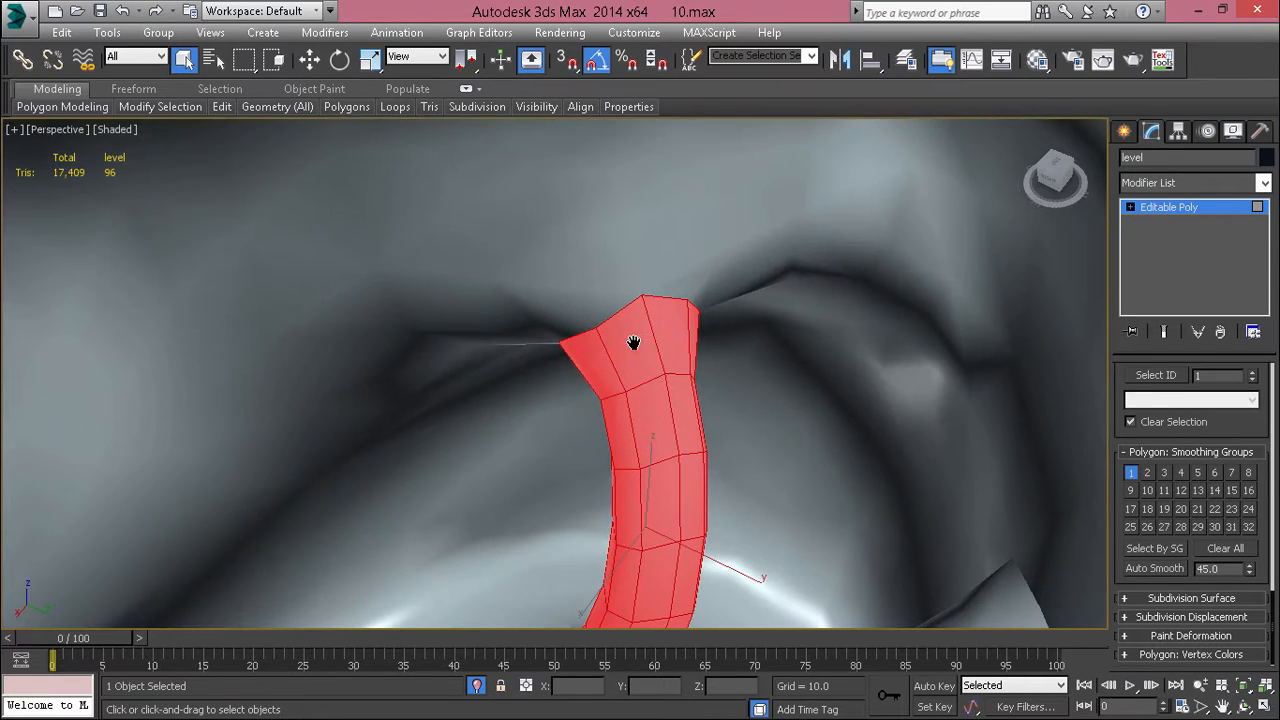
Step: Replace smoothing group 1 with group 2 on the upright column and select one of its polygons to check the assignment
{"action": "key", "text": "F4"}
{"action": "key", "text": "F4"}
{"action": "left_click", "coordinate": [1131, 472]}
{"action": "left_click", "coordinate": [1131, 472]}
{"action": "left_click", "coordinate": [767, 495]}
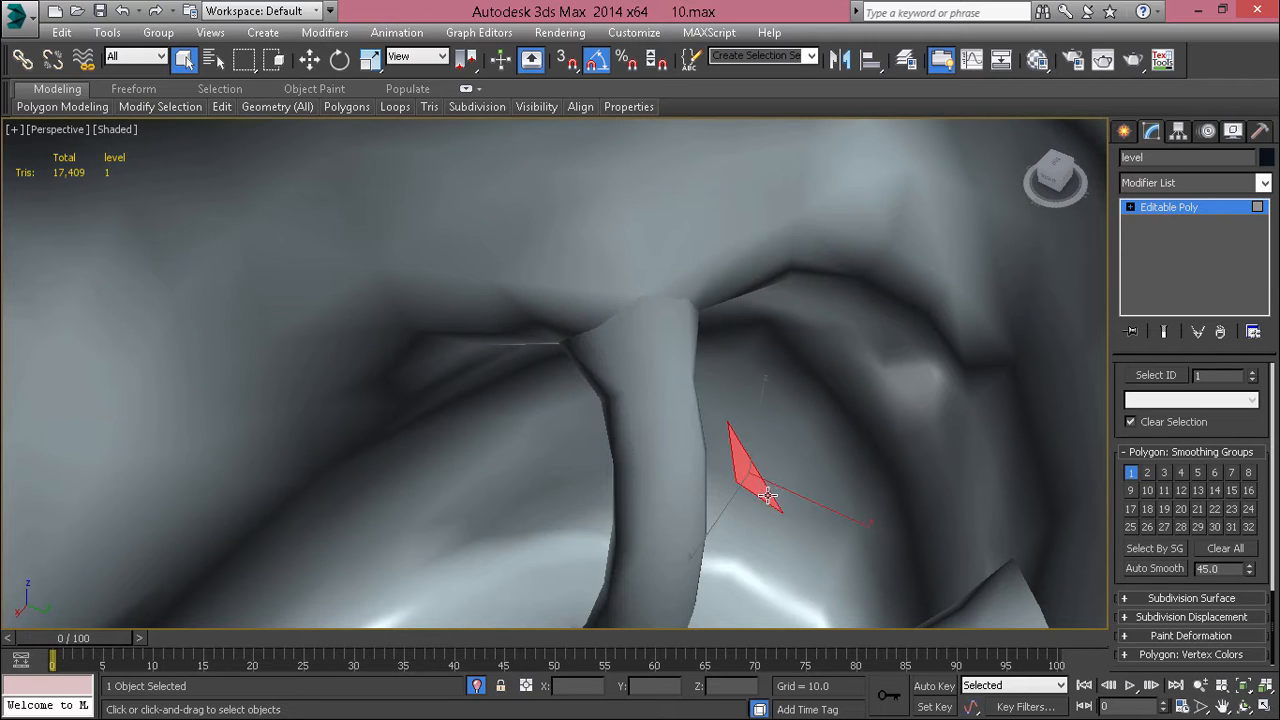
{"action": "middle_click_drag", "start_coordinate": [767, 495], "coordinate": [697, 448], "text": "alt"}
{"action": "left_click", "coordinate": [647, 366]}
{"action": "scroll", "coordinate": [648, 382], "scroll_direction": "down", "scroll_amount": 6}
{"action": "scroll", "coordinate": [543, 454], "scroll_direction": "up", "scroll_amount": 4}
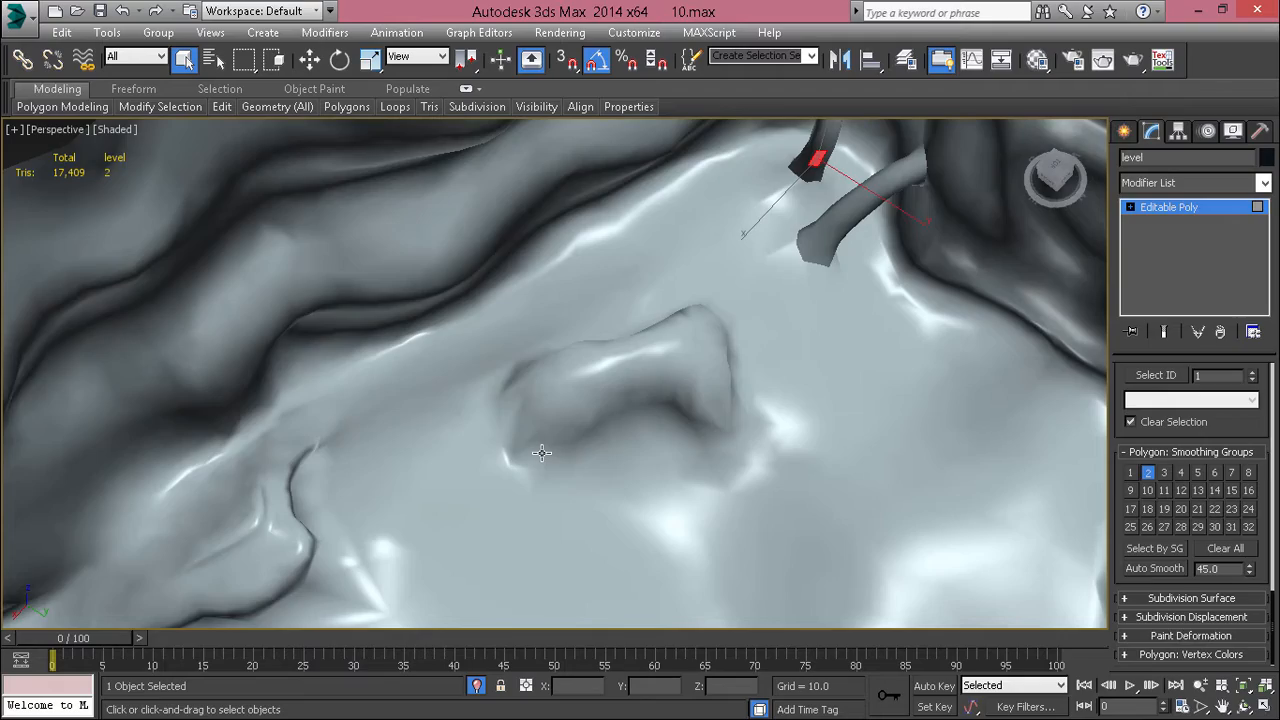
Step: Show edged faces and select the lower side polygons at one end of the curved rock mound
{"action": "key", "text": "F4"}
{"action": "scroll", "coordinate": [541, 453], "scroll_direction": "up", "scroll_amount": 3}
{"action": "left_click", "coordinate": [541, 455]}
{"action": "scroll", "coordinate": [541, 455], "scroll_direction": "up", "scroll_amount": 3}
{"action": "scroll", "coordinate": [545, 453], "scroll_direction": "down", "scroll_amount": 2}
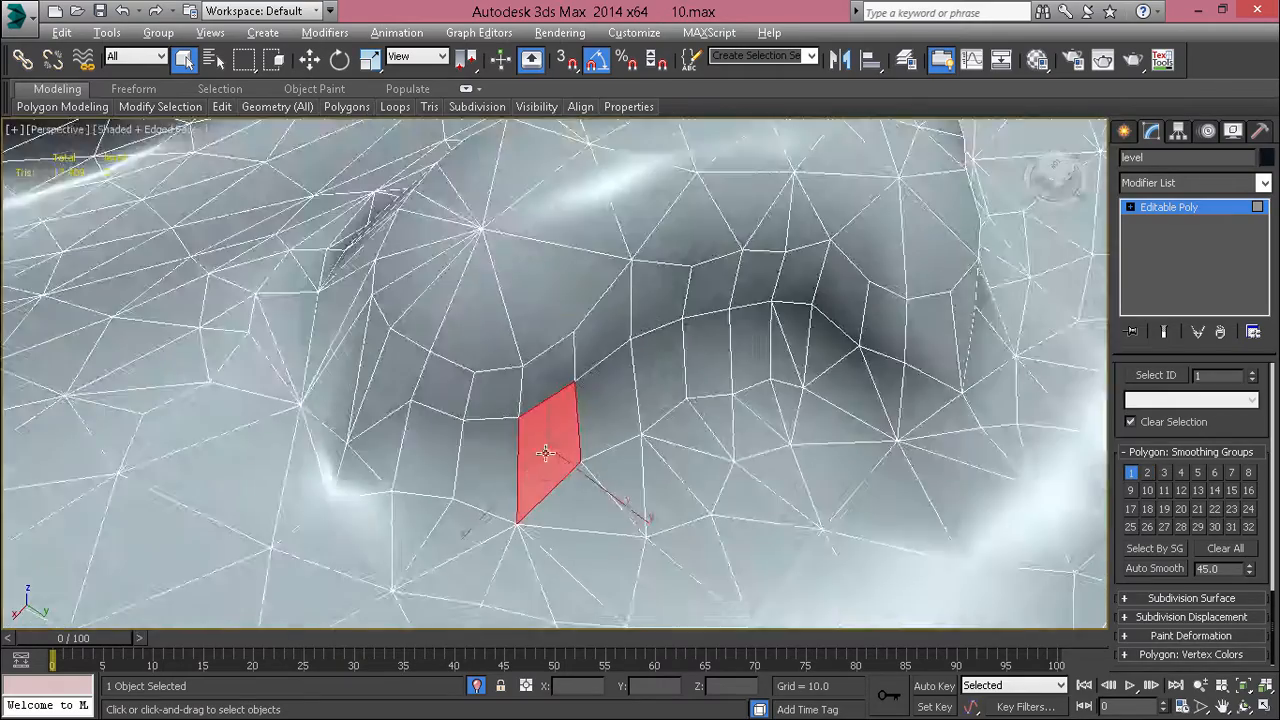
{"action": "middle_click_drag", "start_coordinate": [545, 453], "coordinate": [608, 418], "text": "alt"}
{"action": "left_click", "coordinate": [520, 478], "text": "ctrl"}
{"action": "left_click", "coordinate": [452, 490], "text": "ctrl"}
{"action": "left_click", "coordinate": [401, 487], "text": "ctrl"}
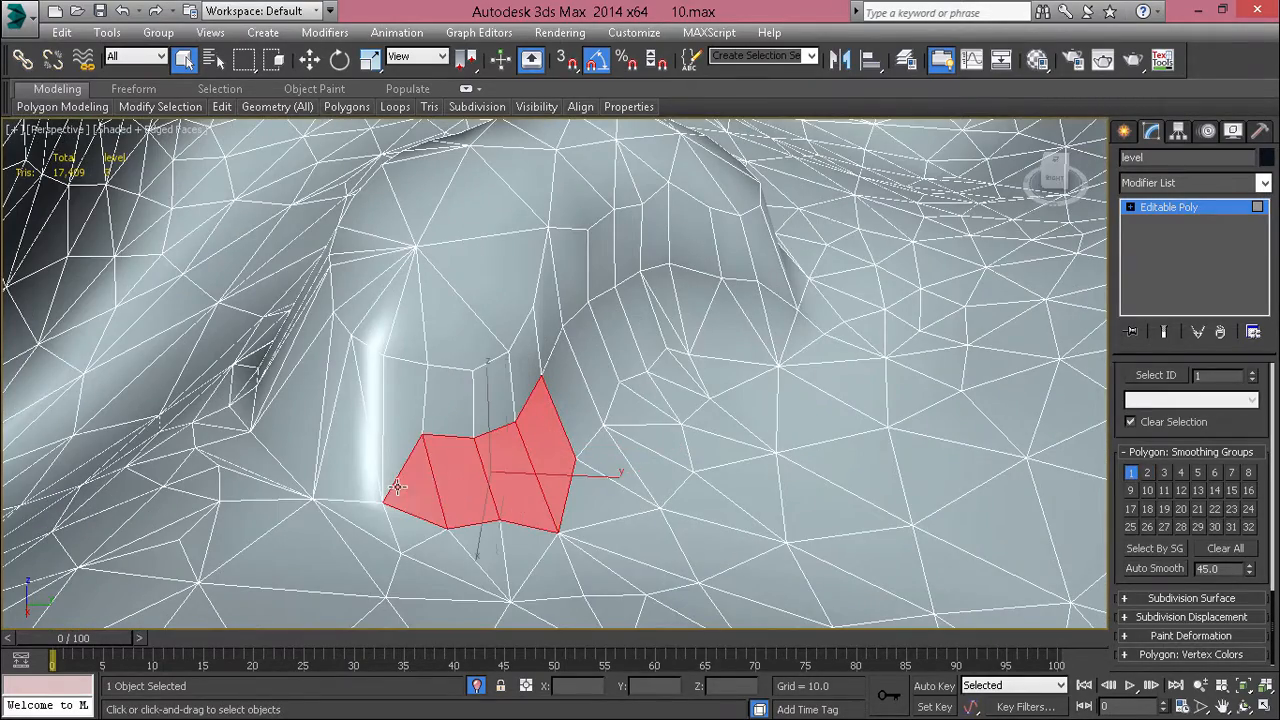
Step: Add the ring of upper side polygons and the polygons wrapping around the mound's end to the selection
{"action": "left_click", "coordinate": [375, 482], "text": "ctrl"}
{"action": "middle_click_drag", "start_coordinate": [375, 482], "coordinate": [399, 444], "text": "alt"}
{"action": "left_click", "coordinate": [399, 444], "text": "ctrl"}
{"action": "left_click", "coordinate": [376, 434], "text": "shift"}
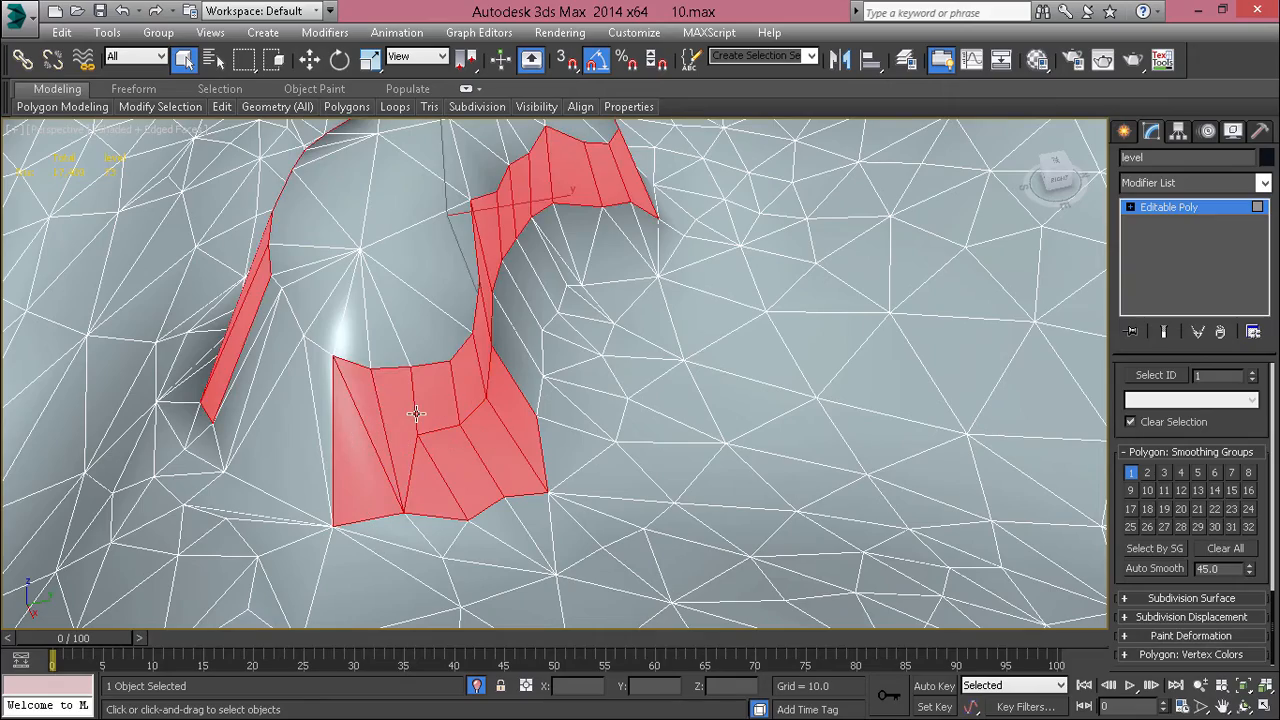
{"action": "left_click", "coordinate": [303, 428], "text": "ctrl"}
{"action": "left_click", "coordinate": [297, 385], "text": "ctrl"}
{"action": "left_click", "coordinate": [279, 347], "text": "ctrl"}
{"action": "left_click", "coordinate": [243, 374], "text": "ctrl"}
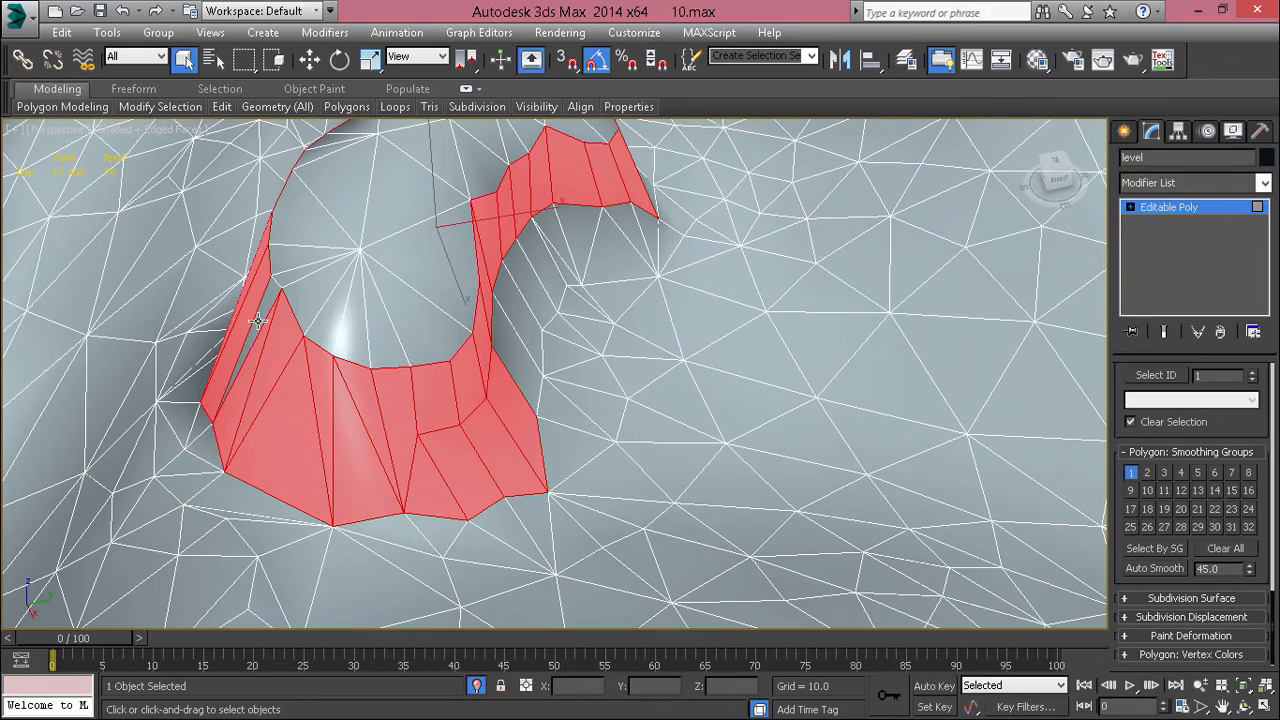
Step: Extend the selection along the lower side polygons on the mound's inner curve, including the triangles at the bend
{"action": "middle_click_drag", "start_coordinate": [605, 298], "coordinate": [463, 336], "text": "alt"}
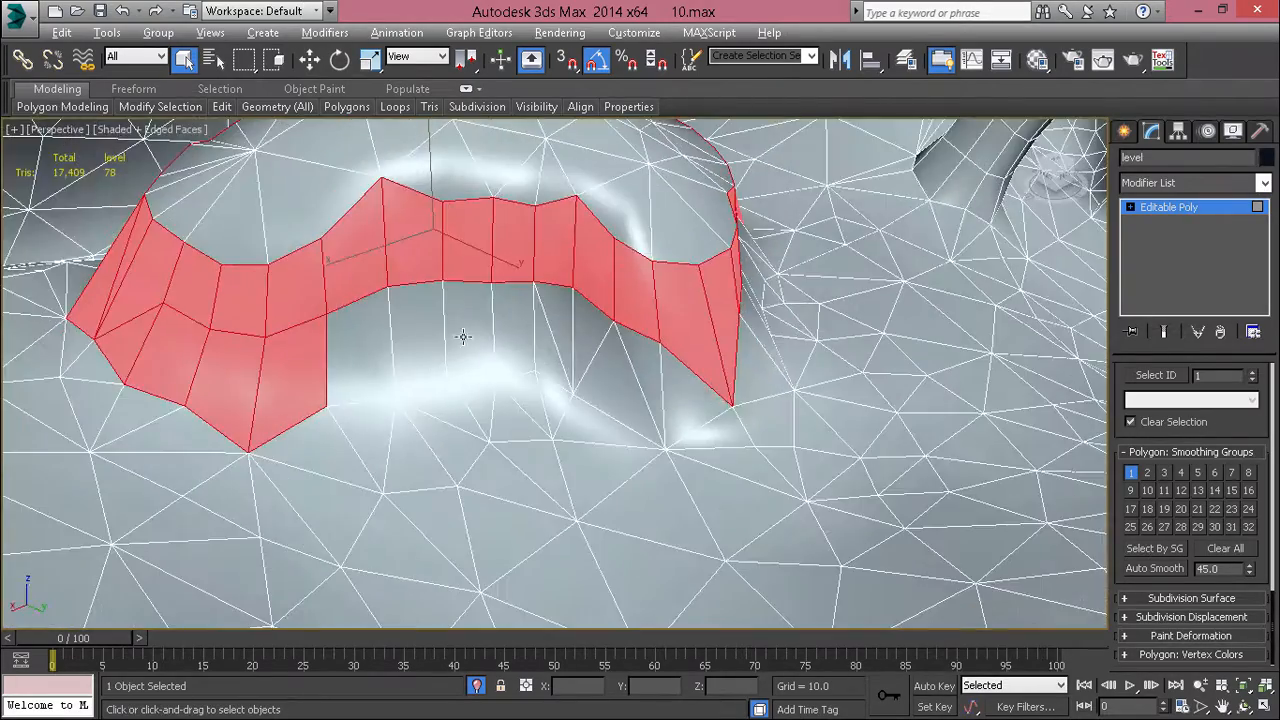
{"action": "left_click", "coordinate": [333, 340], "text": "ctrl"}
{"action": "left_click", "coordinate": [426, 316], "text": "ctrl"}
{"action": "left_click", "coordinate": [515, 310], "text": "ctrl"}
{"action": "left_click", "coordinate": [466, 332], "text": "ctrl"}
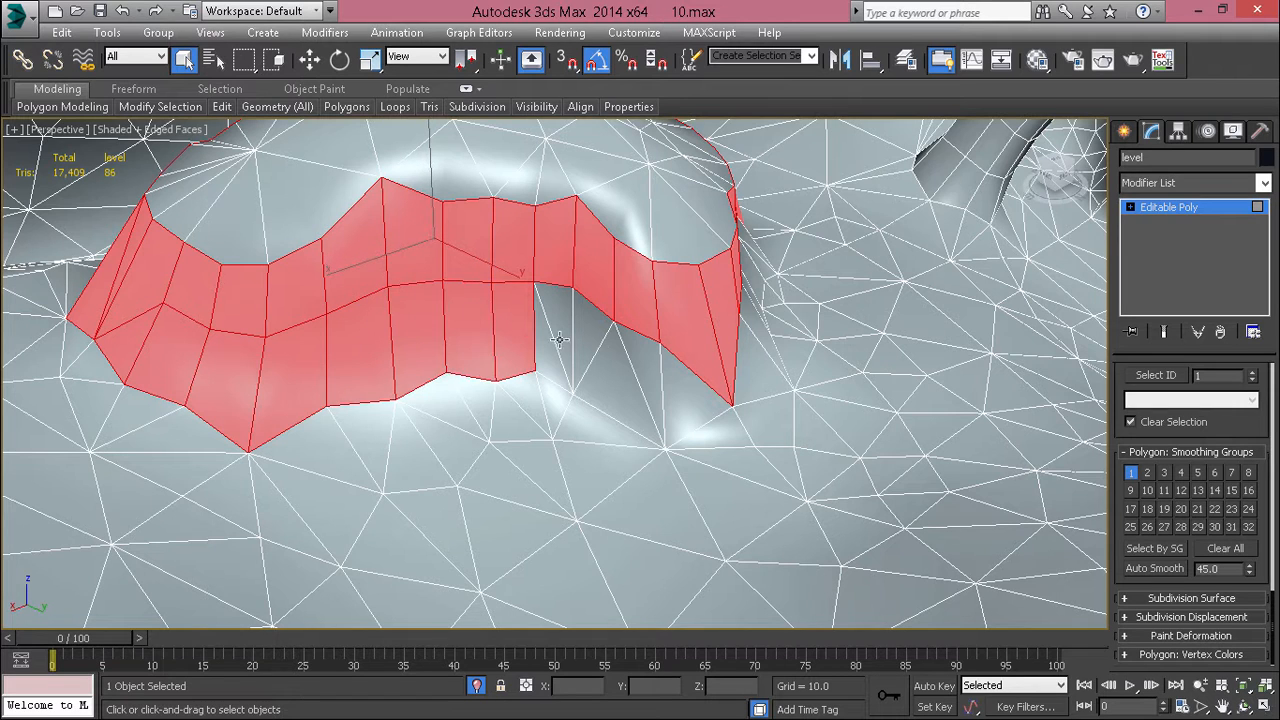
{"action": "left_click", "coordinate": [551, 324], "text": "ctrl"}
{"action": "left_click", "coordinate": [549, 341], "text": "ctrl"}
{"action": "left_click", "coordinate": [595, 345], "text": "ctrl"}
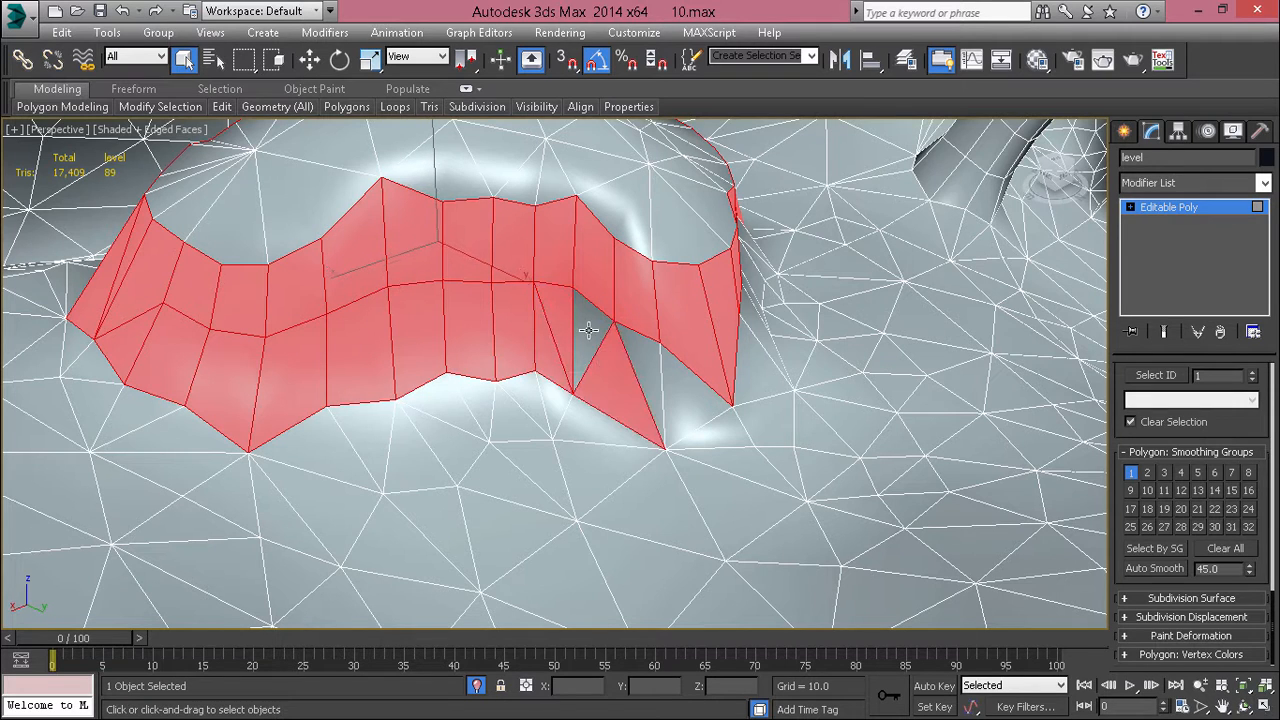
{"action": "left_click", "coordinate": [589, 333], "text": "ctrl"}
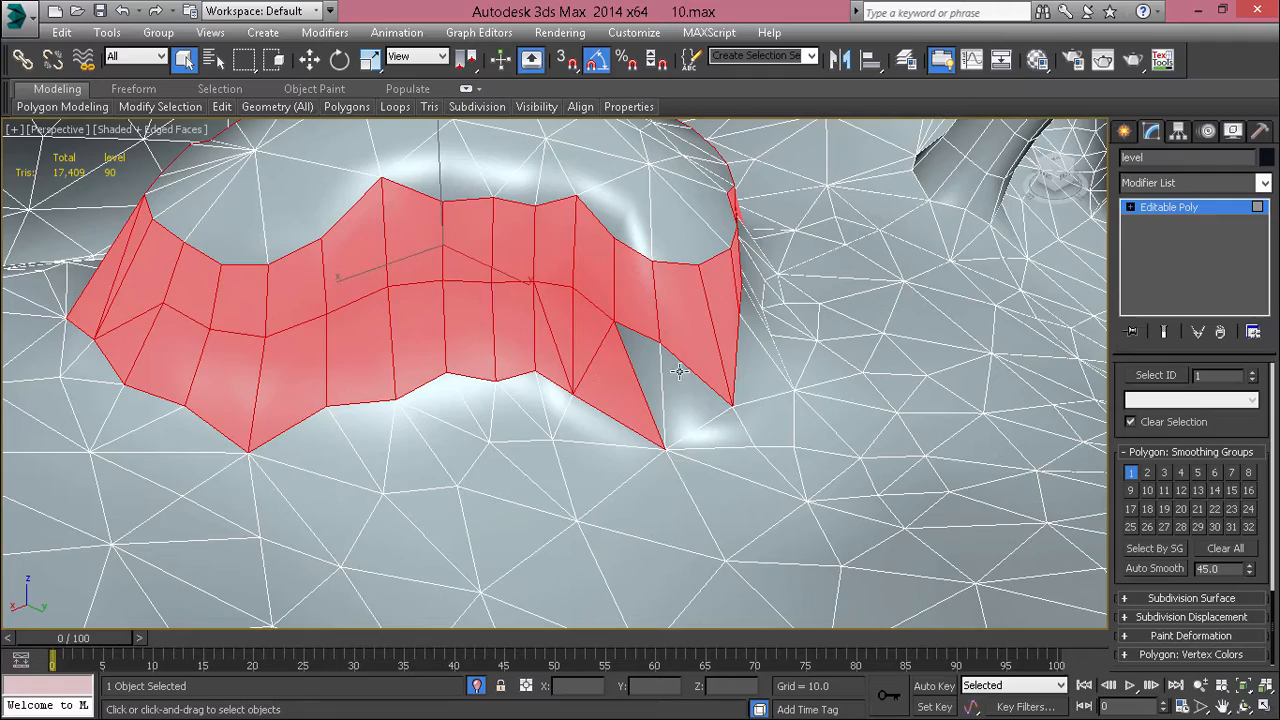
{"action": "left_click", "coordinate": [679, 371], "text": "ctrl"}
{"action": "left_click", "coordinate": [645, 346], "text": "ctrl"}
Step: Add the lower side polygons around the mound's far end to the selection, leaving out the stray ground polygon
{"action": "middle_click_drag", "start_coordinate": [665, 374], "coordinate": [699, 506], "text": "alt"}
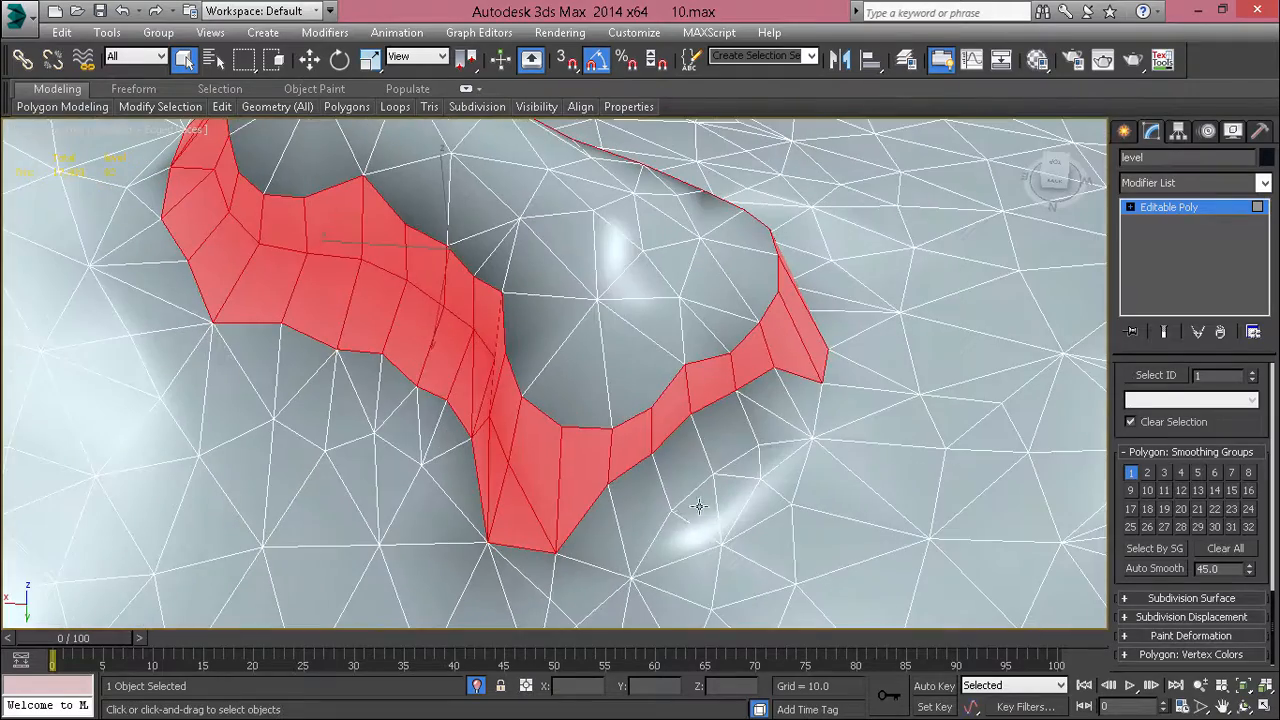
{"action": "left_click", "coordinate": [670, 532], "text": "ctrl"}
{"action": "left_click", "coordinate": [634, 494], "text": "ctrl"}
{"action": "left_click", "coordinate": [593, 528], "text": "ctrl"}
{"action": "left_click", "coordinate": [682, 464], "text": "ctrl"}
{"action": "left_click", "coordinate": [715, 429], "text": "ctrl"}
{"action": "left_click", "coordinate": [765, 402], "text": "ctrl"}
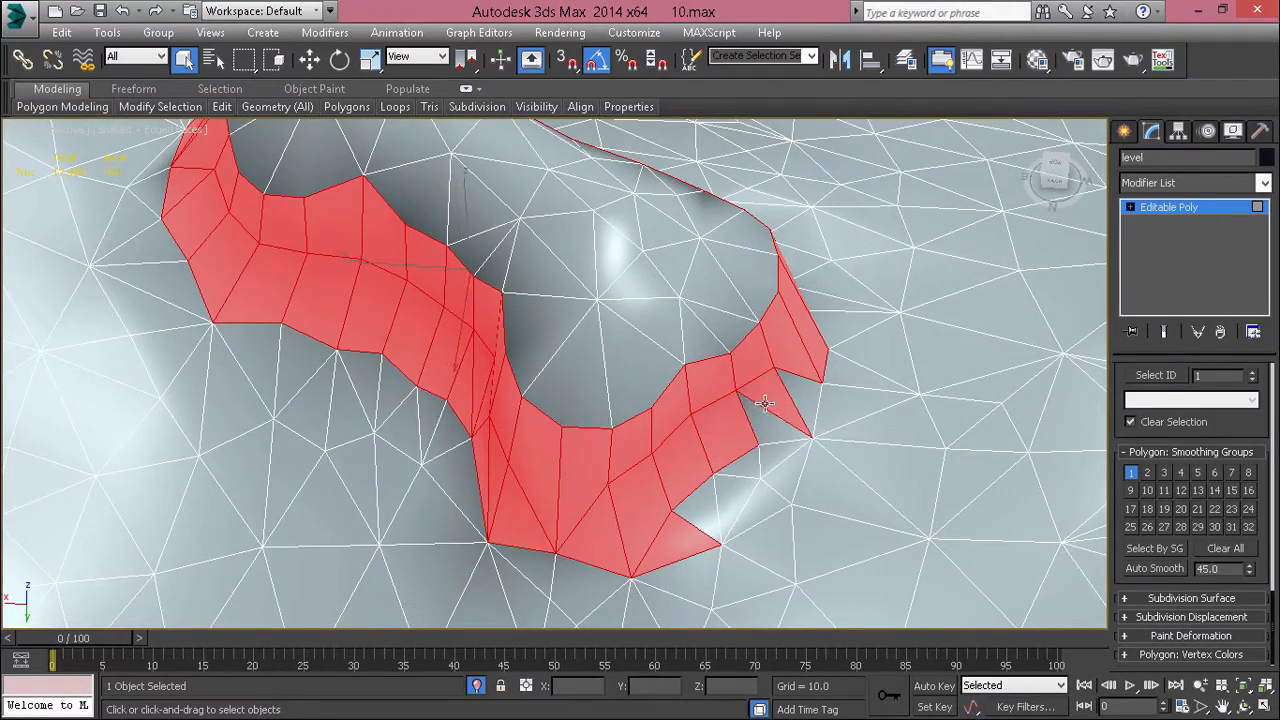
{"action": "left_click", "coordinate": [765, 402], "text": "ctrl"}
{"action": "left_click", "coordinate": [790, 415], "text": "ctrl"}
{"action": "left_click", "coordinate": [682, 535], "text": "alt"}
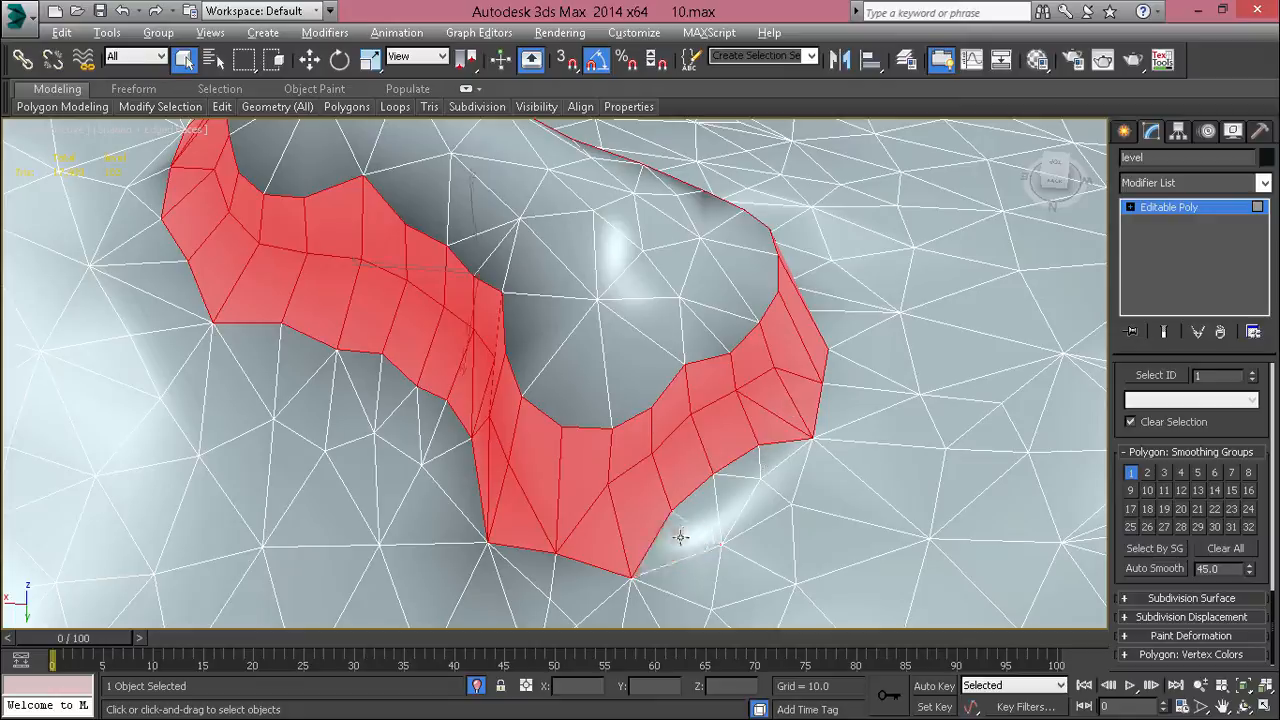
Step: Replace smoothing group 1 with group 2 on the mound's selected side polygons and hide the edged faces
{"action": "middle_click_drag", "start_coordinate": [681, 534], "coordinate": [638, 398], "text": "alt"}
{"action": "scroll", "coordinate": [678, 459], "scroll_direction": "down", "scroll_amount": 5}
{"action": "scroll", "coordinate": [545, 410], "scroll_direction": "up", "scroll_amount": 4}
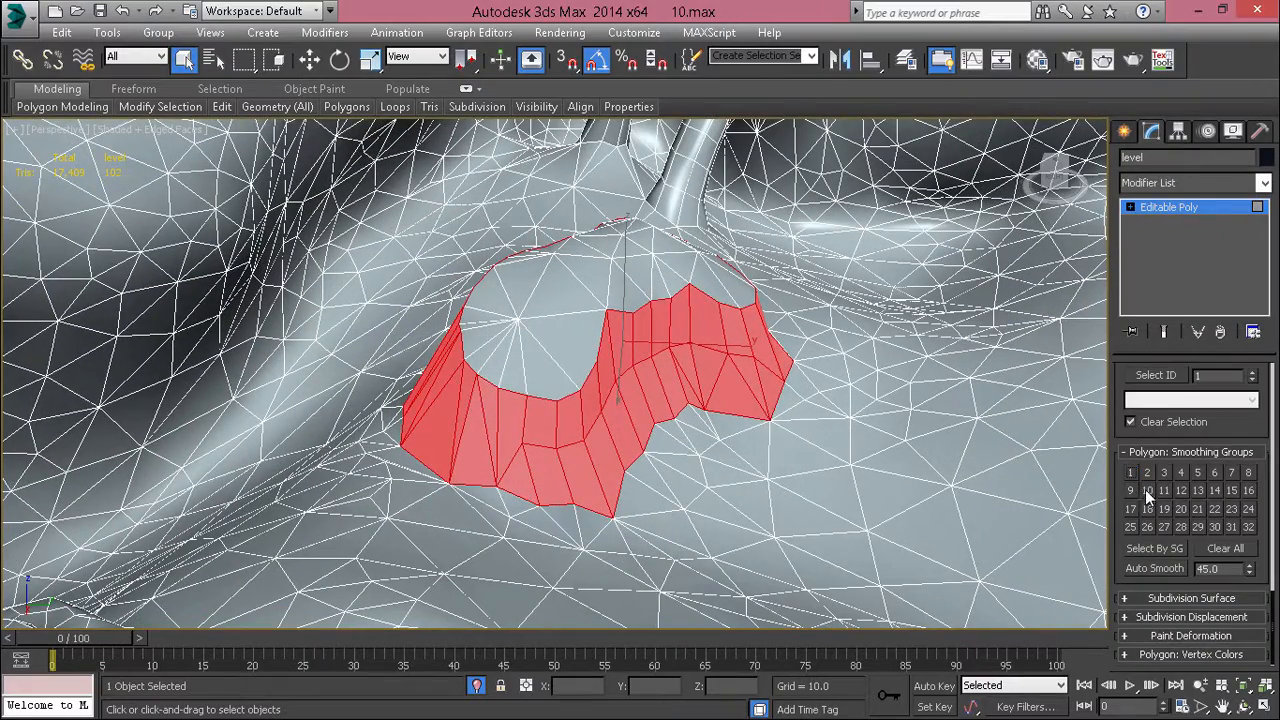
{"action": "left_click", "coordinate": [1147, 472]}
{"action": "left_click", "coordinate": [778, 492]}
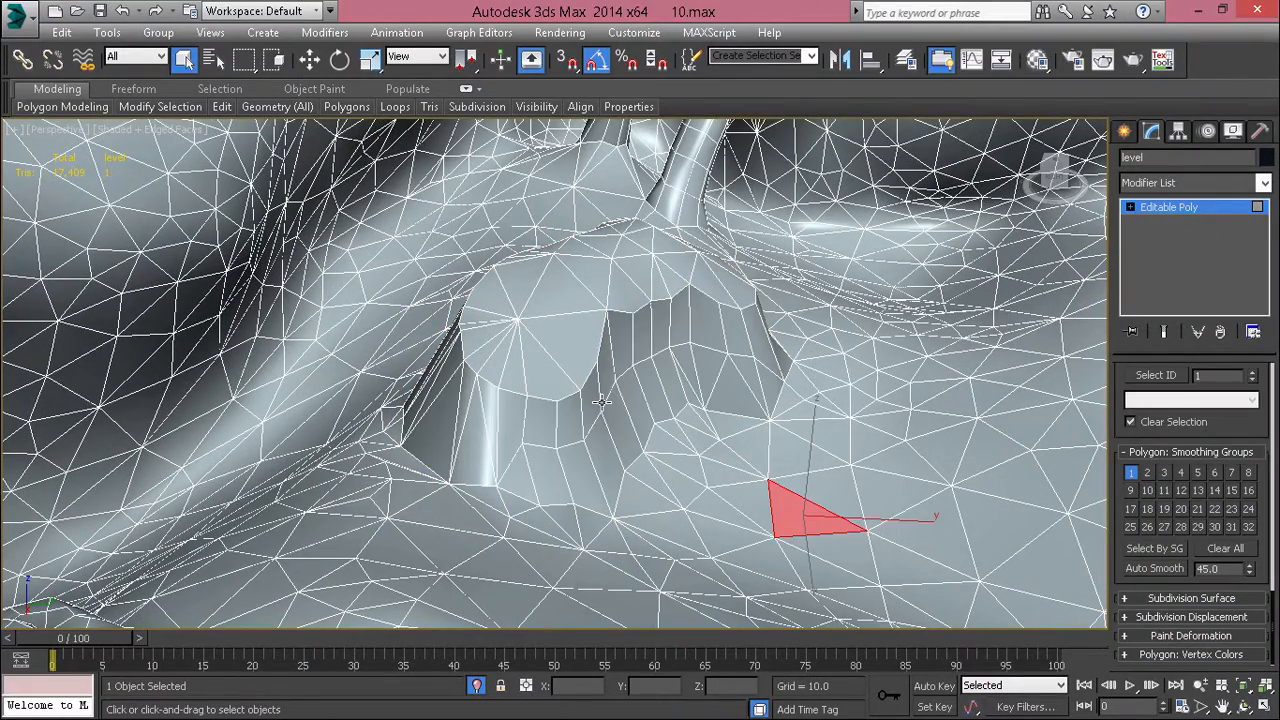
{"action": "key", "text": "F4"}
{"action": "key", "text": "z"}
{"action": "scroll", "coordinate": [567, 371], "scroll_direction": "down", "scroll_amount": 3}
{"action": "scroll", "coordinate": [566, 373], "scroll_direction": "down", "scroll_amount": 4}
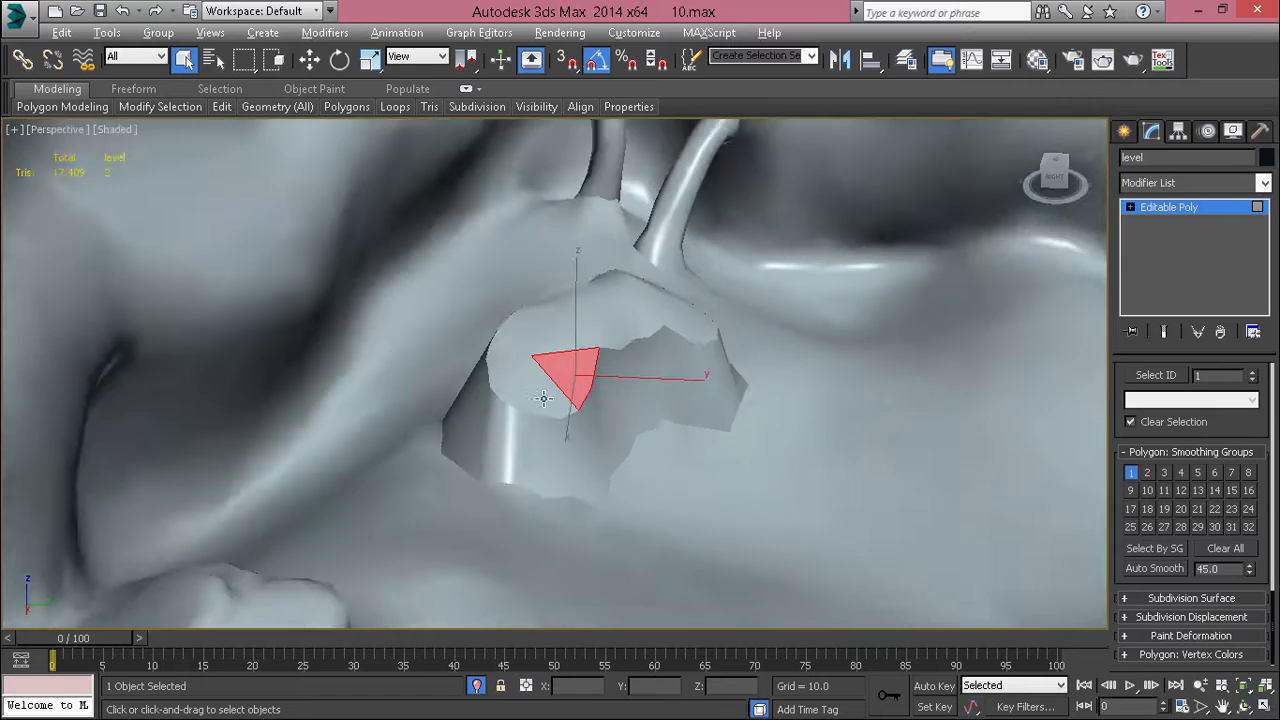
Step: Select the fan of top polygons at the mound's rounded end
{"action": "middle_click_drag", "start_coordinate": [543, 400], "coordinate": [486, 431], "text": "alt"}
{"action": "middle_click_drag", "start_coordinate": [541, 372], "coordinate": [579, 396]}
{"action": "scroll", "coordinate": [579, 396], "scroll_direction": "up", "scroll_amount": 4}
{"action": "left_click", "coordinate": [593, 462], "text": "ctrl"}
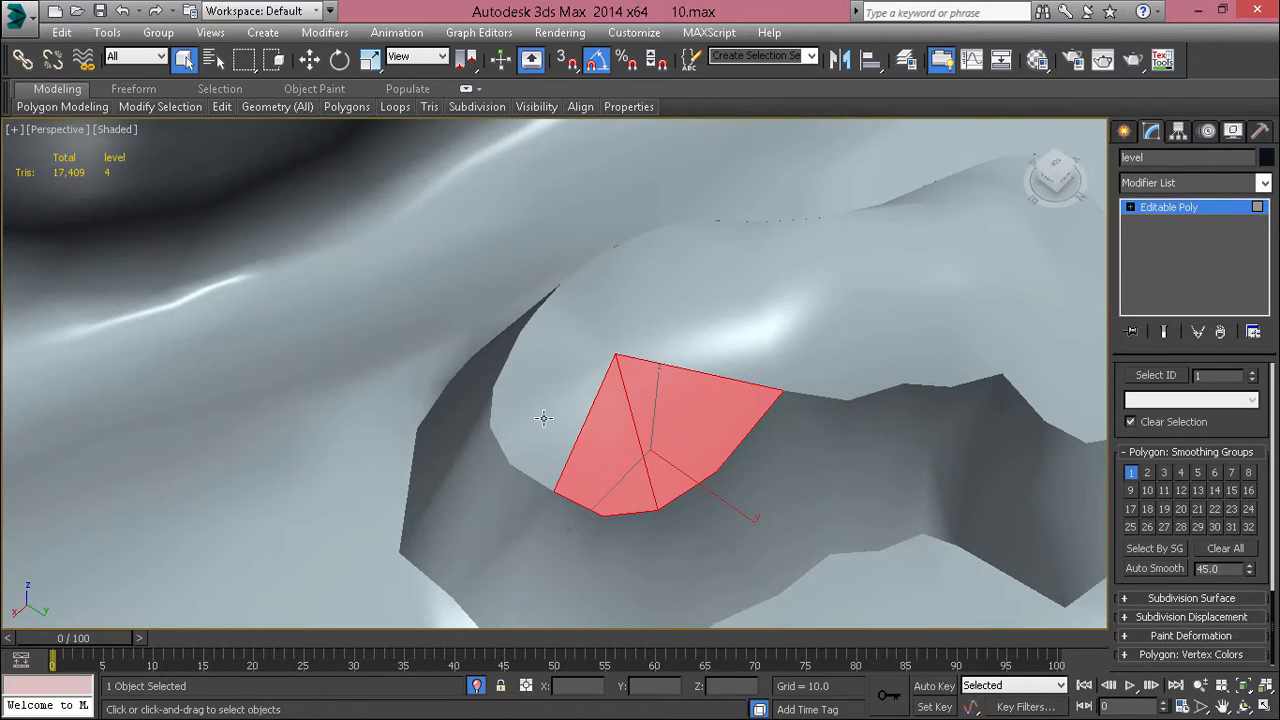
{"action": "left_click", "coordinate": [535, 403], "text": "ctrl"}
{"action": "left_click", "coordinate": [546, 448], "text": "ctrl"}
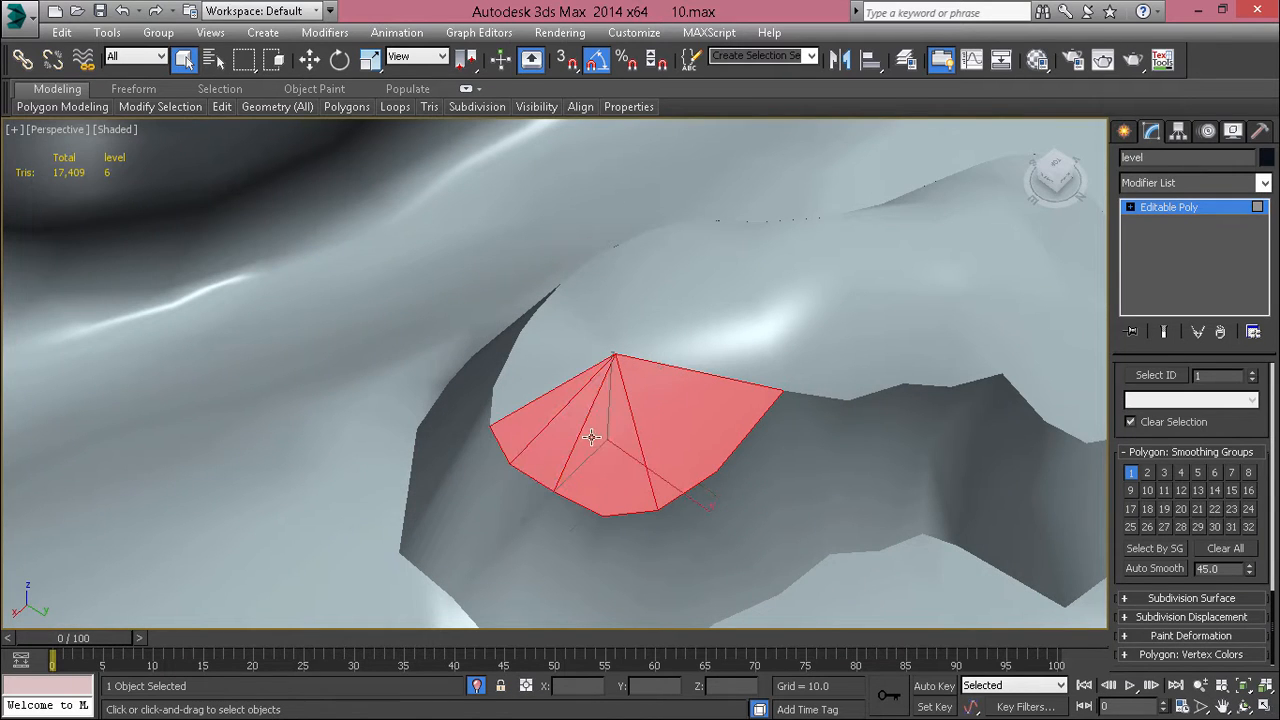
Step: Clear smoothing group 1 from the selected top polygons, try group 2 on them and undo that assignment
{"action": "left_click", "coordinate": [1135, 477]}
{"action": "left_click", "coordinate": [1150, 474]}
{"action": "left_click", "coordinate": [868, 480]}
{"action": "middle_click_drag", "start_coordinate": [866, 478], "coordinate": [791, 374], "text": "alt"}
{"action": "key", "text": "ctrl+z"}
{"action": "key", "text": "ctrl+z"}
Step: Check the smoothing groups of a ground polygon and the adjoining lower side polygon at the mound's foot
{"action": "middle_click_drag", "start_coordinate": [806, 457], "coordinate": [749, 388]}
{"action": "left_click", "coordinate": [632, 480]}
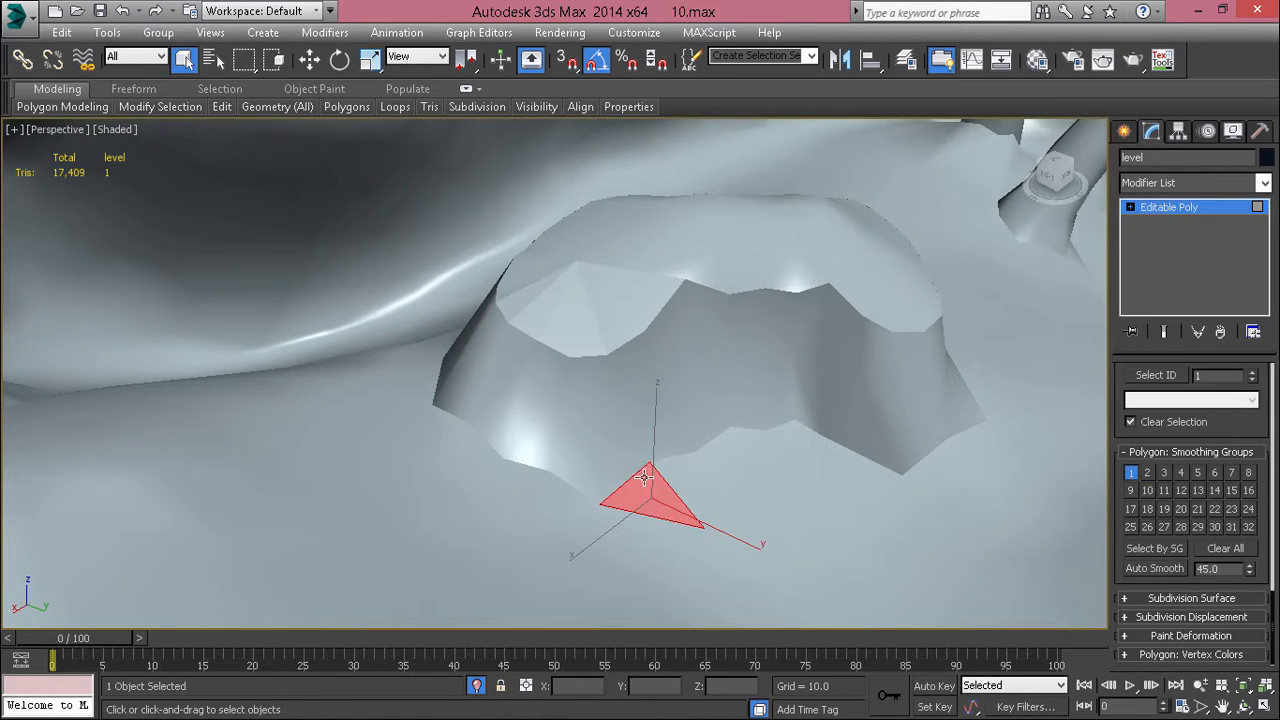
{"action": "middle_click_drag", "start_coordinate": [645, 478], "coordinate": [755, 507], "text": "alt"}
{"action": "left_click", "coordinate": [614, 472]}
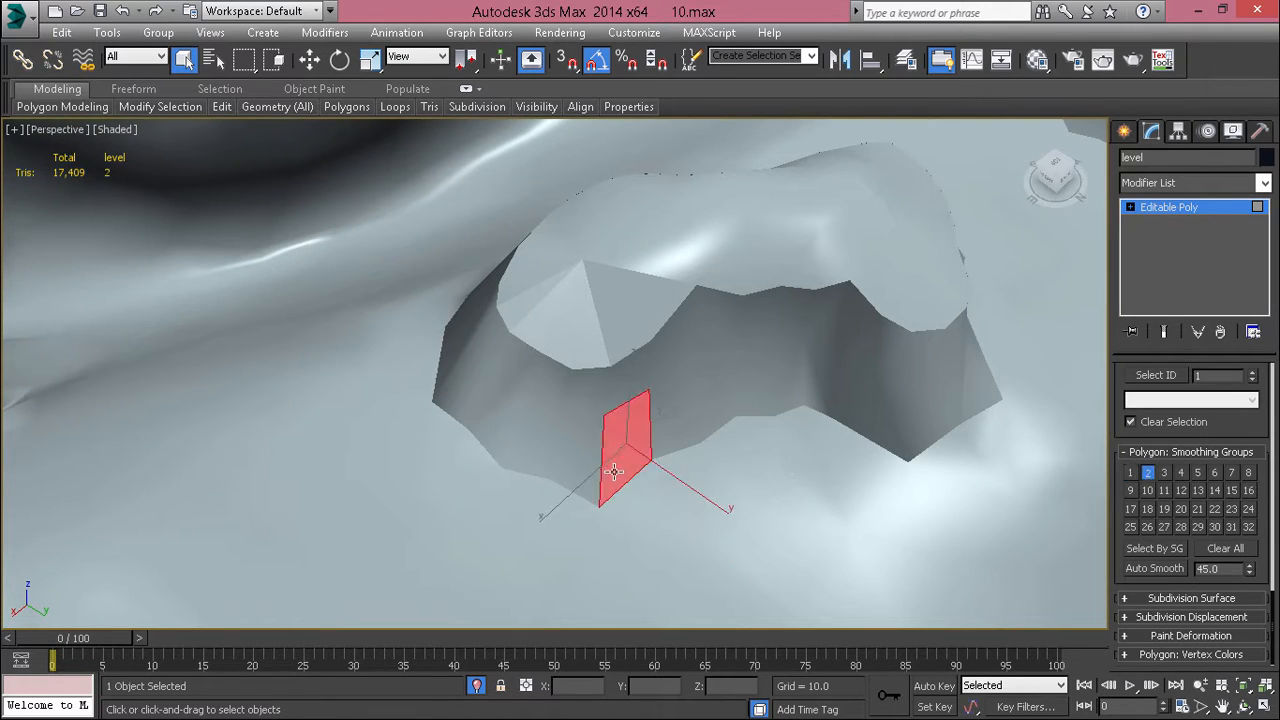
Step: Select the ground polygons bordering the foot of the mound's rounded end
{"action": "left_click", "coordinate": [705, 465]}
{"action": "left_click", "coordinate": [667, 472], "text": "ctrl"}
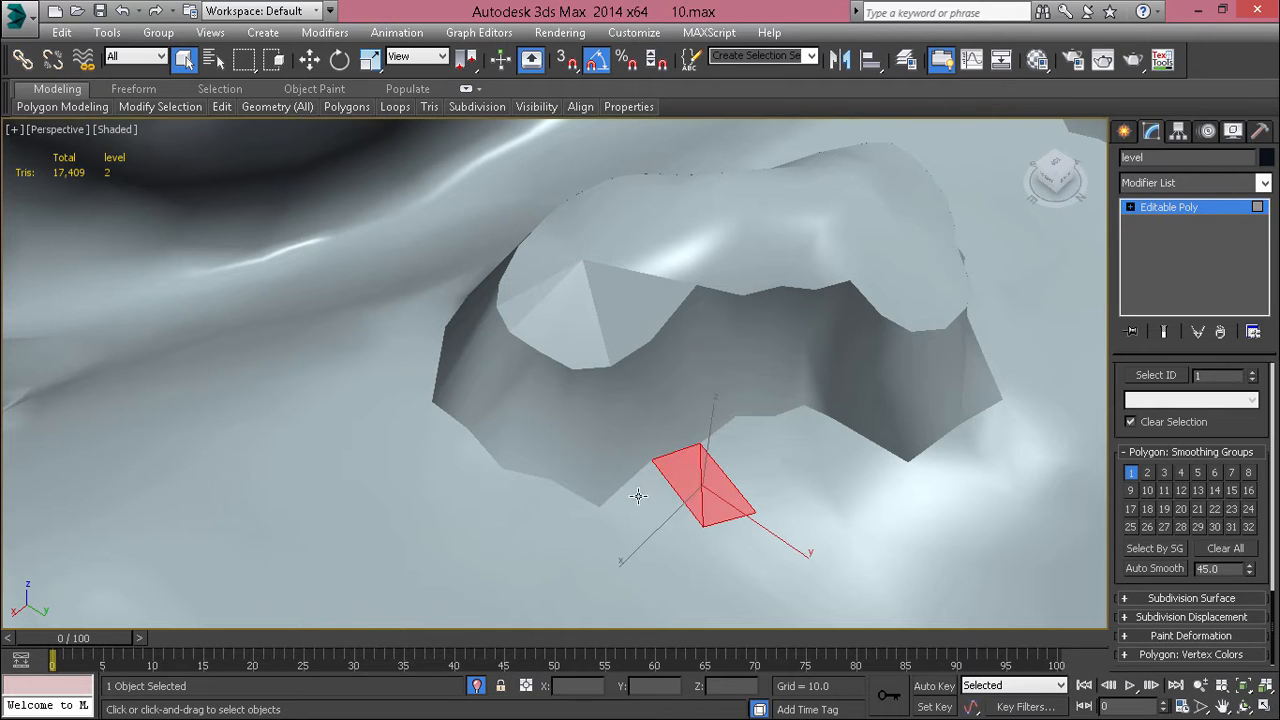
{"action": "left_click", "coordinate": [636, 496], "text": "ctrl"}
{"action": "left_click", "coordinate": [597, 528], "text": "ctrl"}
{"action": "left_click", "coordinate": [667, 527], "text": "ctrl"}
{"action": "left_click", "coordinate": [572, 531], "text": "ctrl"}
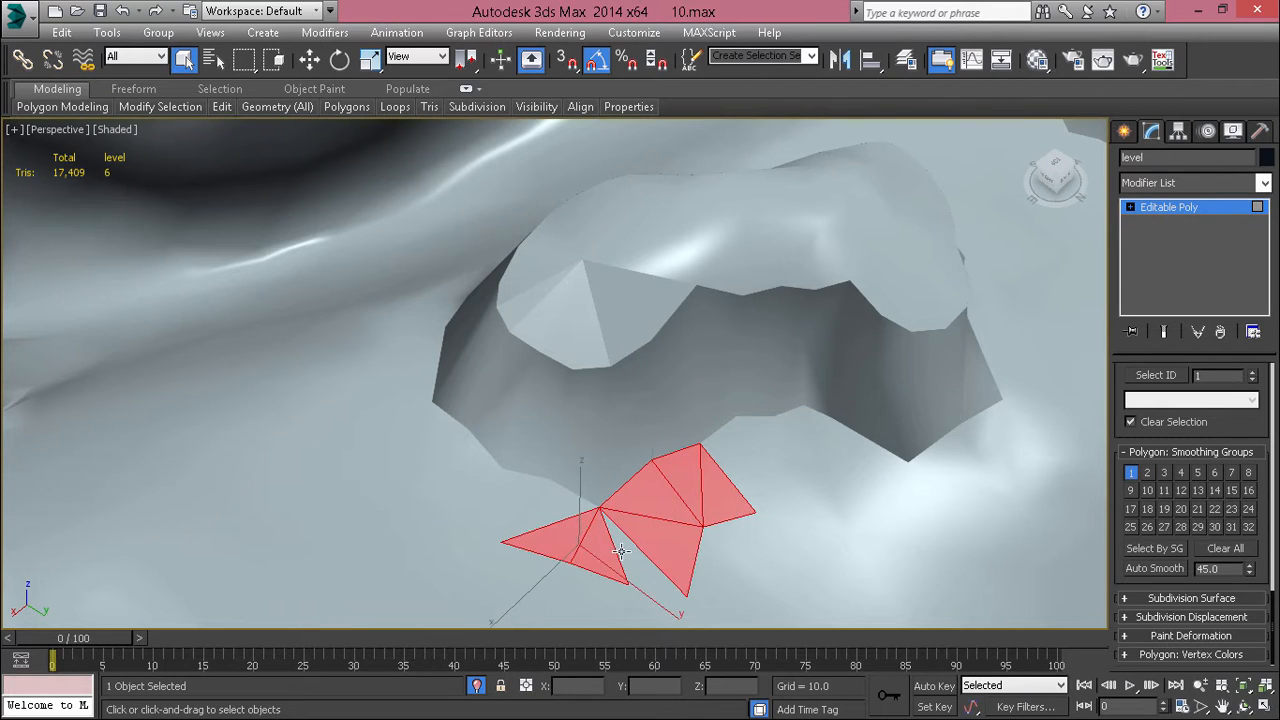
{"action": "left_click", "coordinate": [621, 552], "text": "ctrl"}
{"action": "left_click", "coordinate": [553, 508], "text": "ctrl"}
{"action": "left_click", "coordinate": [510, 499], "text": "ctrl"}
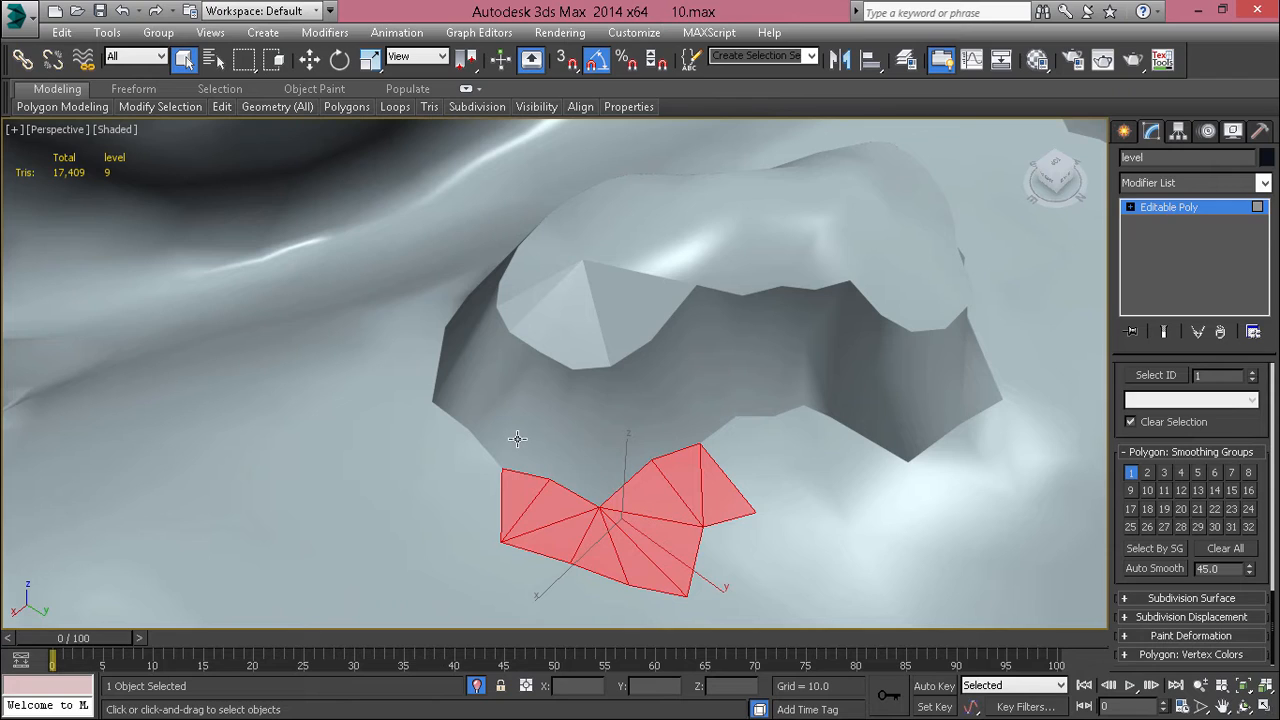
Step: Select four lower side polygons at the foot of the mound's rounded end and add smoothing group 1 to them
{"action": "left_click", "coordinate": [543, 462]}
{"action": "left_click", "coordinate": [578, 470], "text": "ctrl"}
{"action": "left_click", "coordinate": [622, 452], "text": "ctrl"}
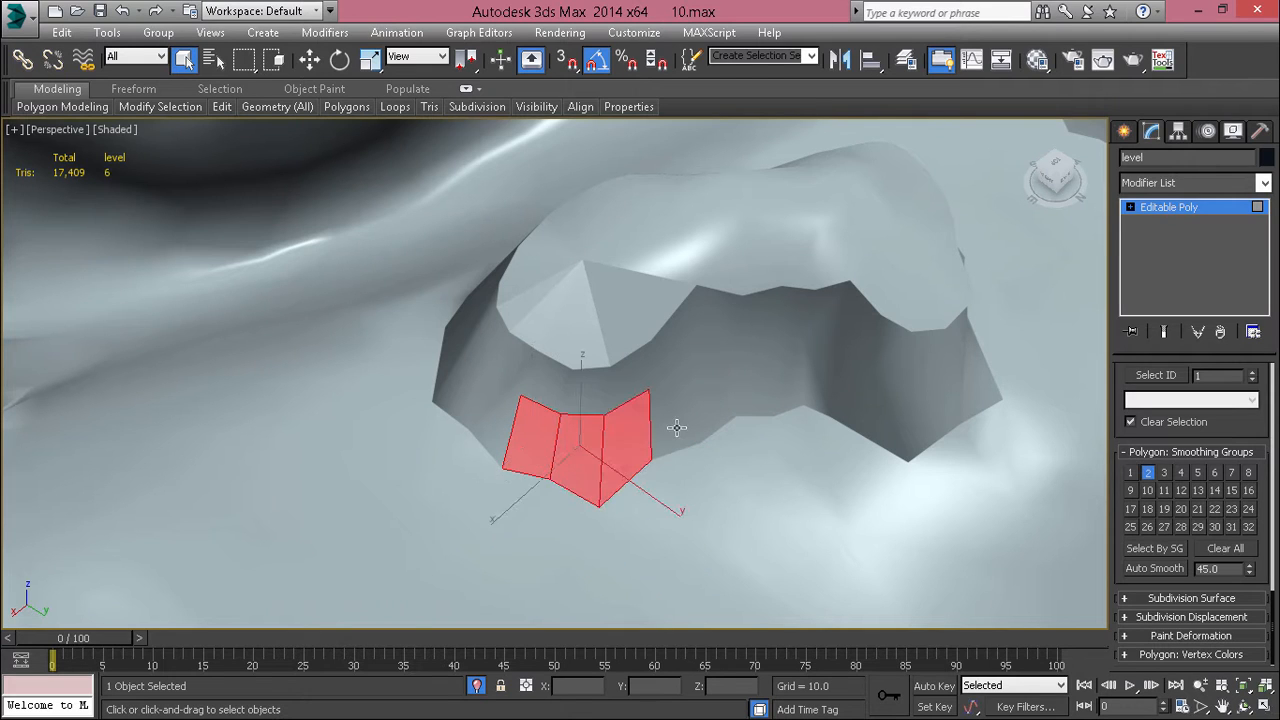
{"action": "left_click", "coordinate": [665, 426], "text": "ctrl"}
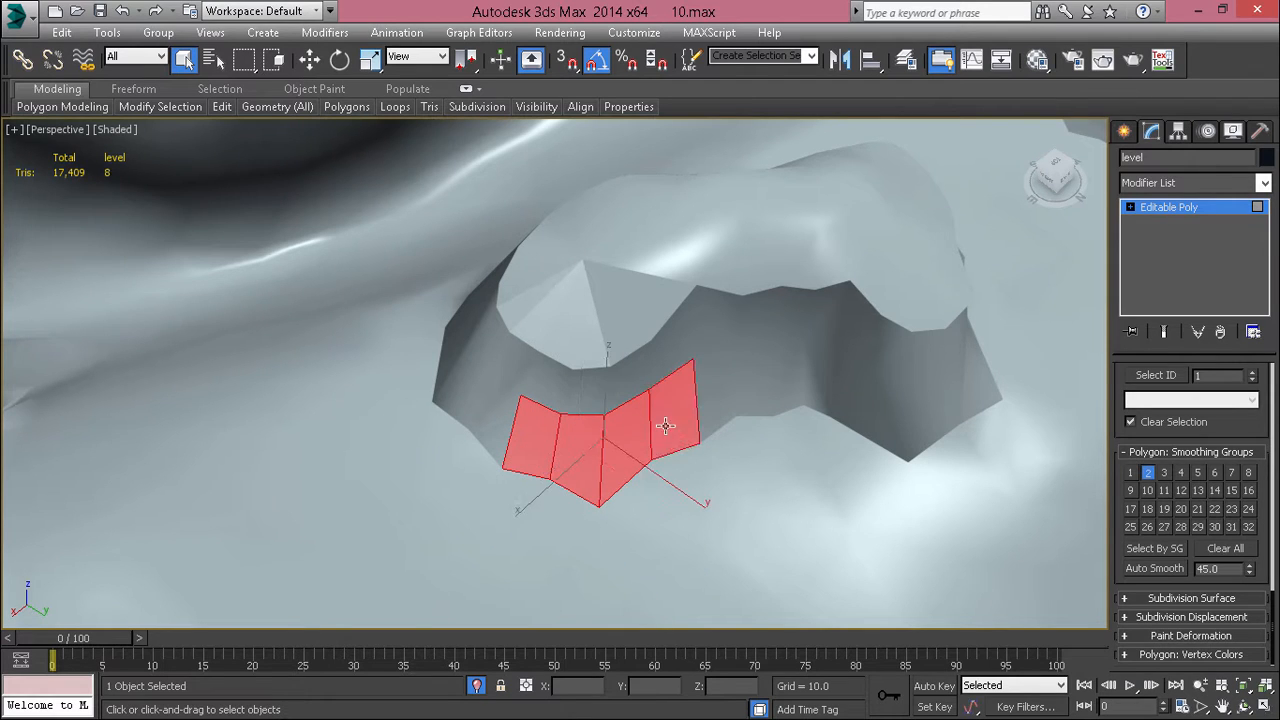
{"action": "left_click", "coordinate": [1129, 476]}
{"action": "left_click", "coordinate": [763, 522]}
{"action": "middle_click_drag", "start_coordinate": [759, 493], "coordinate": [740, 445], "text": "alt"}
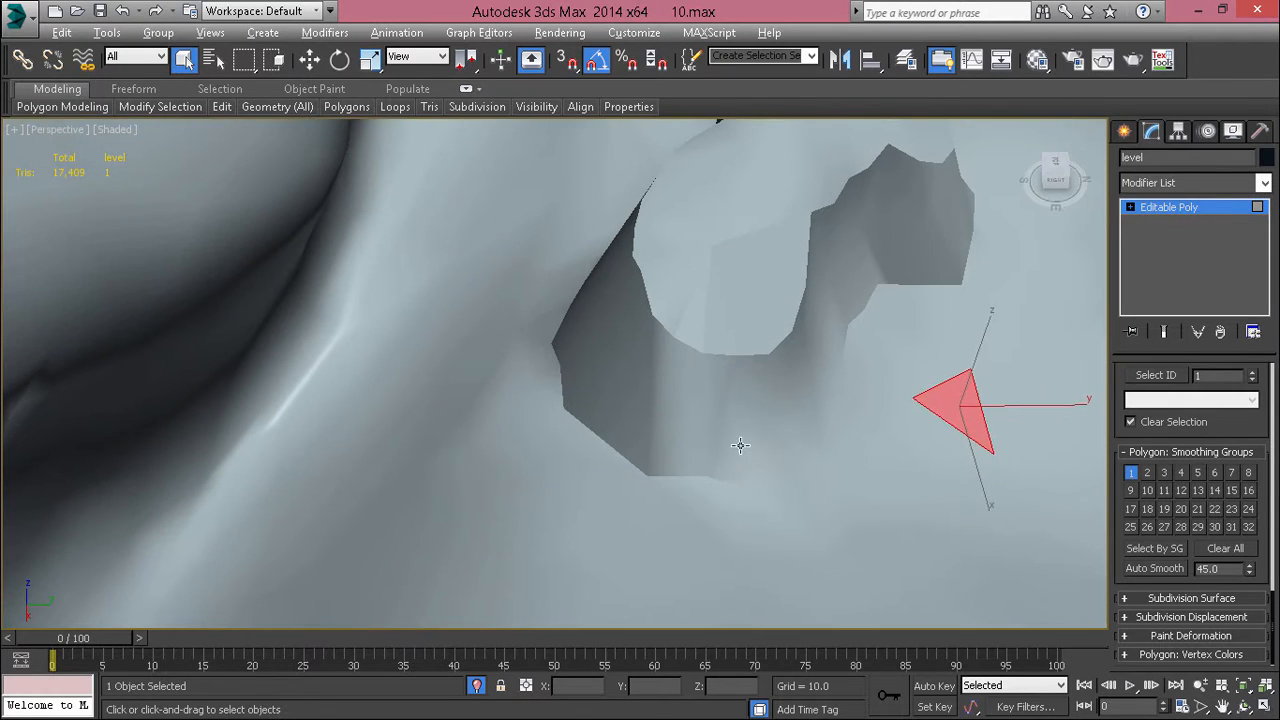
{"action": "left_click", "coordinate": [740, 445]}
{"action": "left_click", "coordinate": [789, 518]}
{"action": "left_click_drag", "start_coordinate": [765, 505], "coordinate": [870, 498]}
Step: Select the ring of upper side polygons around the mound, including the triangles wrapping its rounded end
{"action": "left_click", "coordinate": [651, 402]}
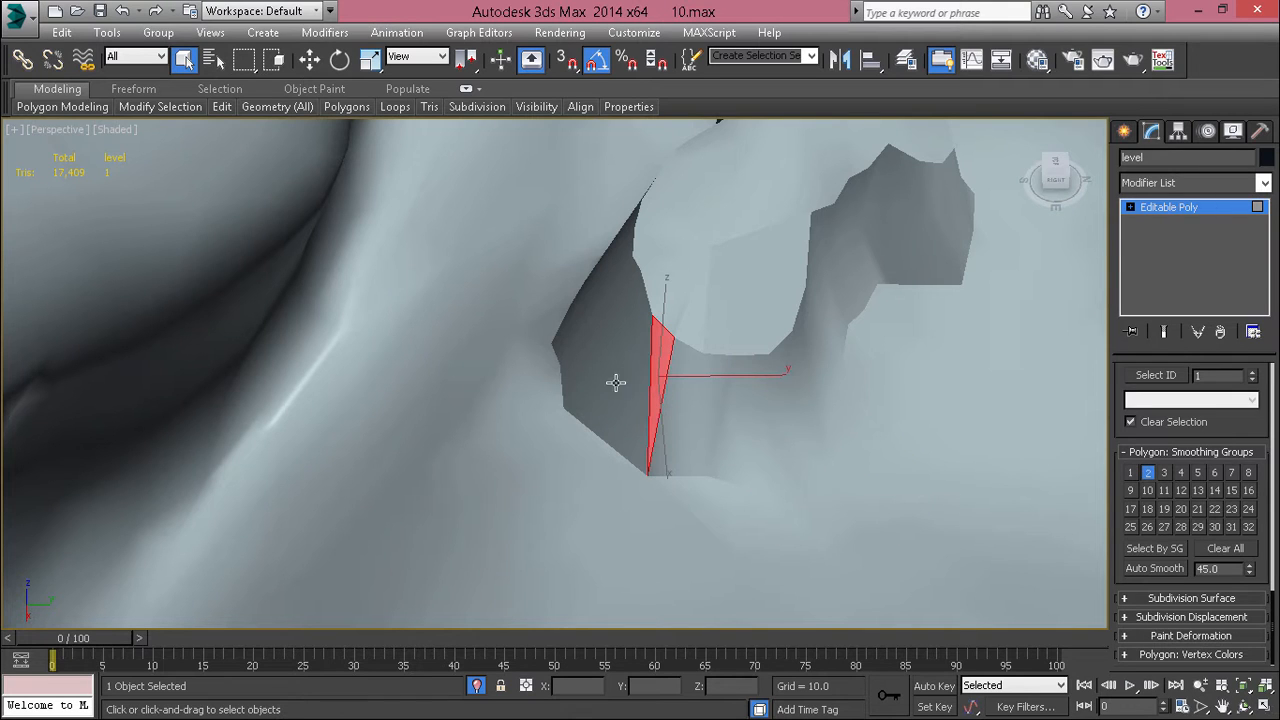
{"action": "left_click", "coordinate": [629, 428], "text": "ctrl"}
{"action": "left_click", "coordinate": [596, 332], "text": "ctrl"}
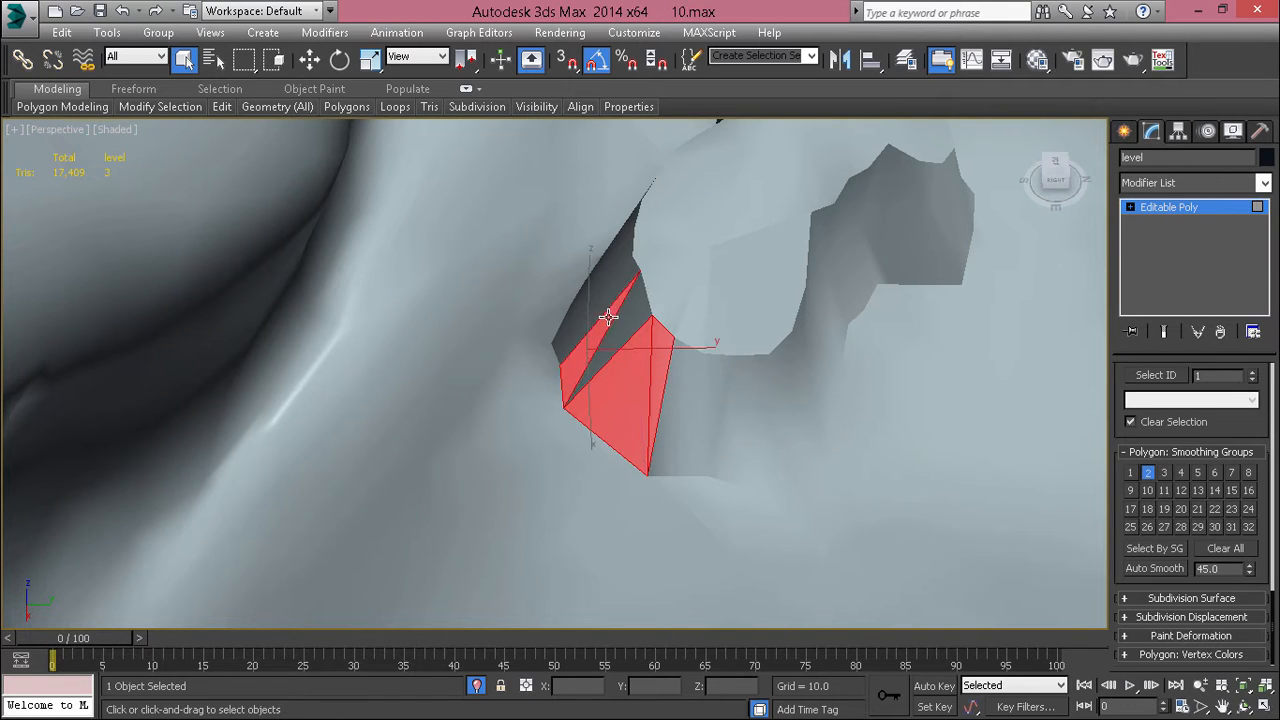
{"action": "left_click", "coordinate": [608, 278], "text": "ctrl"}
{"action": "left_click", "coordinate": [677, 383], "text": "ctrl"}
{"action": "left_click", "coordinate": [714, 402], "text": "ctrl"}
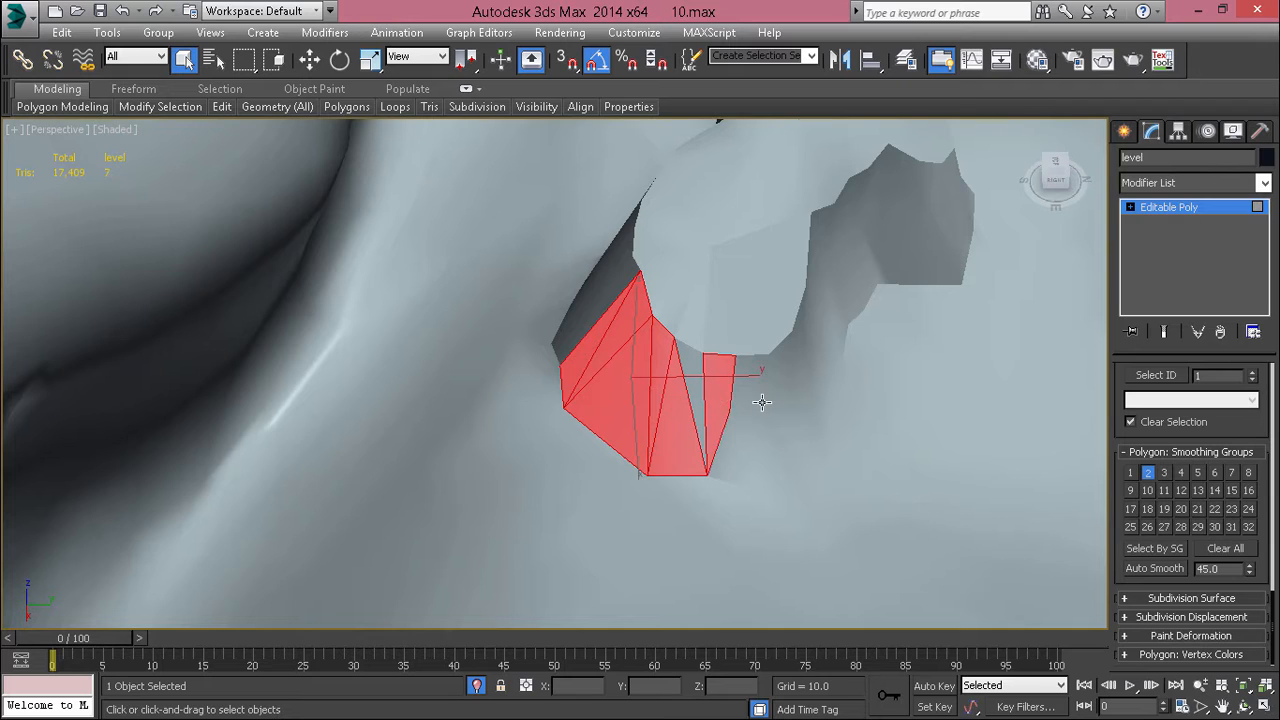
{"action": "left_click", "coordinate": [762, 402], "text": "shift"}
{"action": "left_click", "coordinate": [689, 375], "text": "ctrl"}
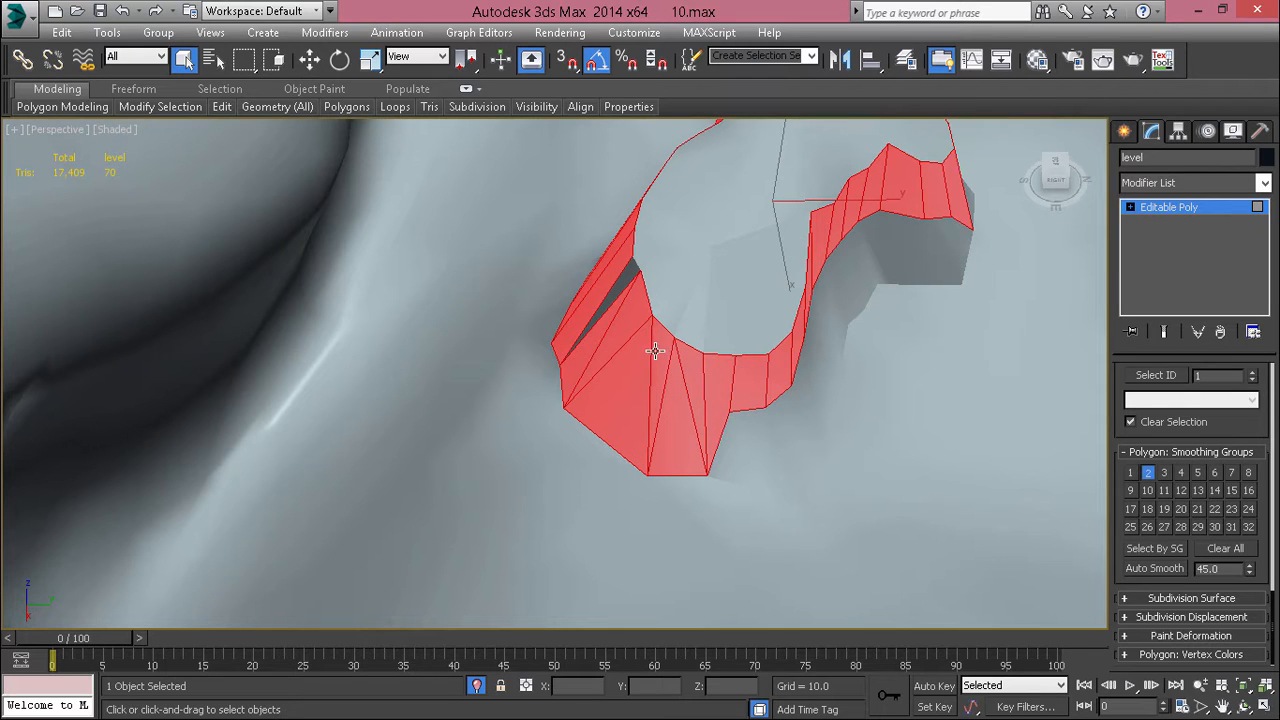
{"action": "left_click", "coordinate": [637, 272], "text": "ctrl"}
Step: Add the lower side polygons along the mound's inner curve to the selection, excluding the stray top polygon
{"action": "left_click", "coordinate": [747, 448], "text": "ctrl"}
{"action": "left_click", "coordinate": [768, 436], "text": "shift"}
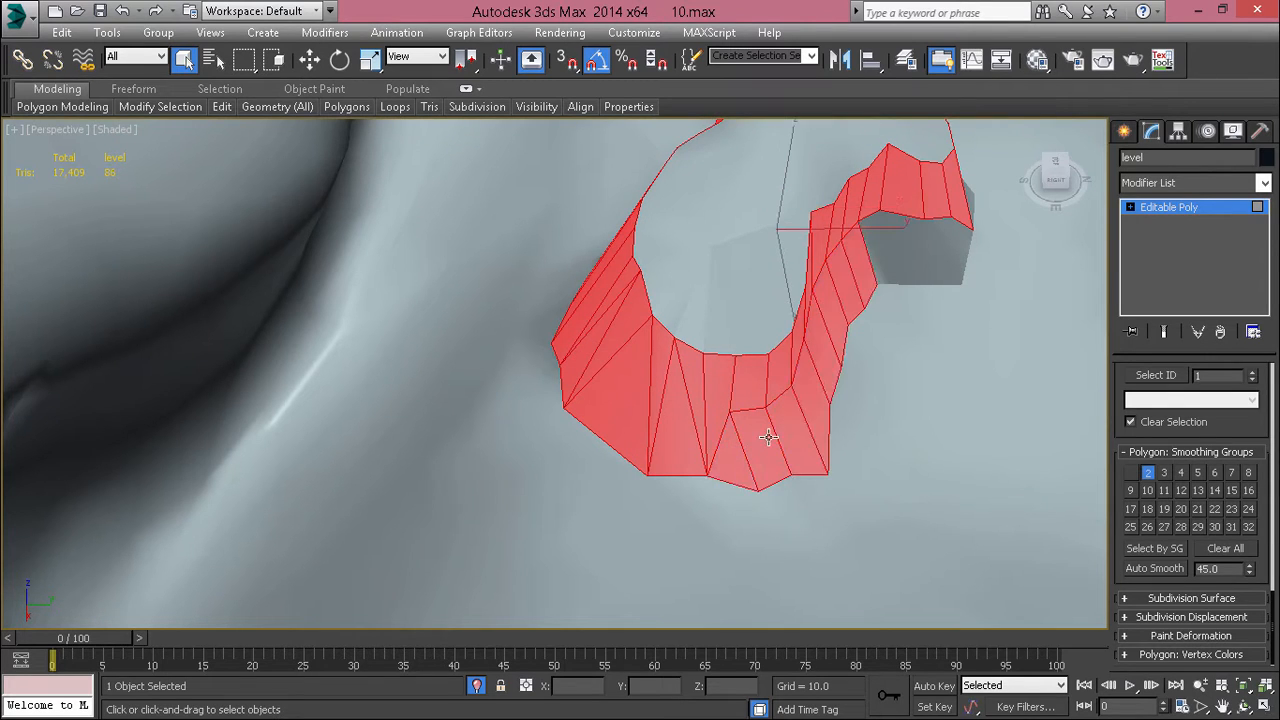
{"action": "left_click", "coordinate": [905, 228], "text": "ctrl"}
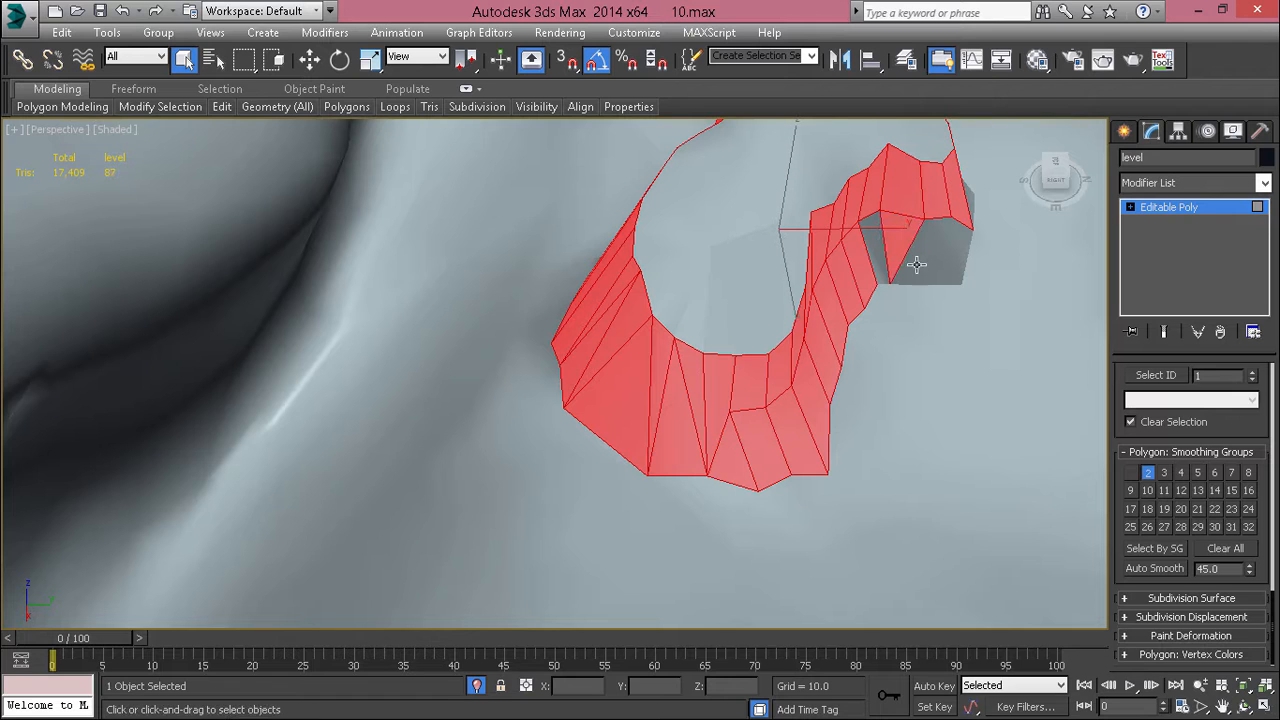
{"action": "left_click", "coordinate": [874, 240], "text": "ctrl"}
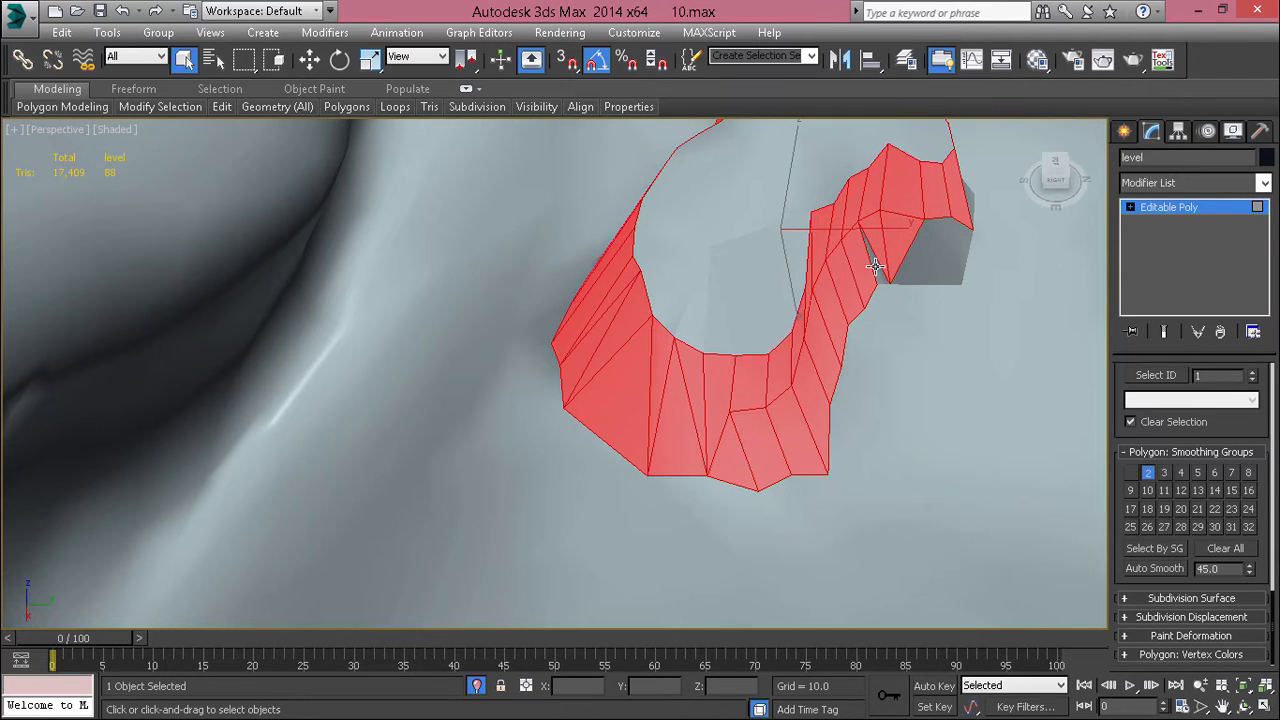
{"action": "middle_click_drag", "start_coordinate": [940, 263], "coordinate": [863, 340], "text": "alt"}
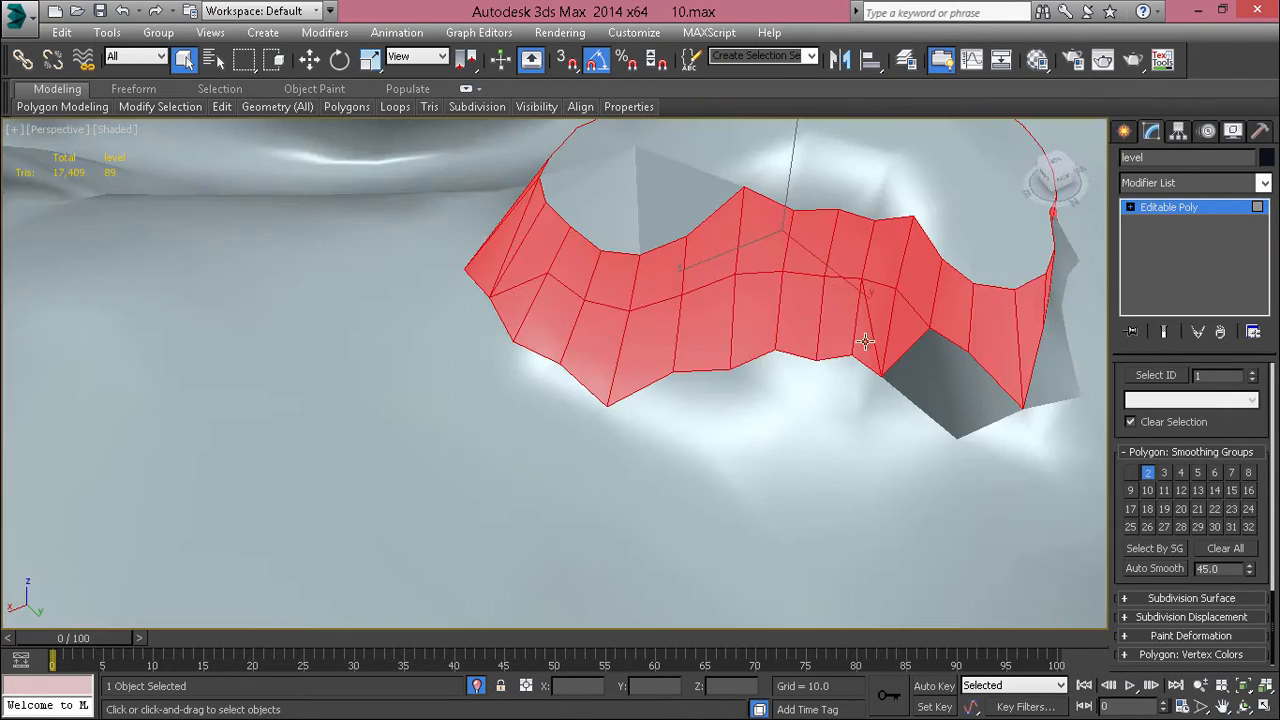
{"action": "left_click", "coordinate": [909, 377], "text": "ctrl"}
{"action": "left_click", "coordinate": [951, 390], "text": "ctrl"}
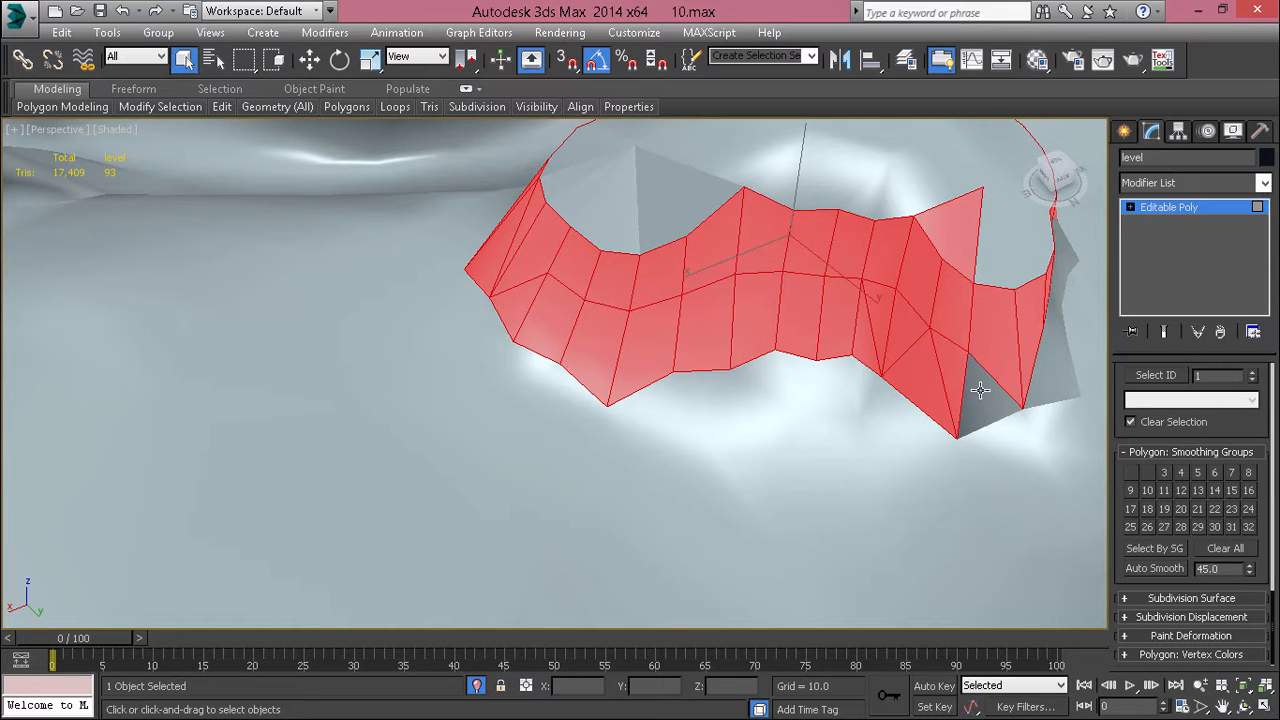
{"action": "left_click", "coordinate": [980, 390], "text": "ctrl"}
{"action": "left_click", "coordinate": [962, 235], "text": "alt"}
Step: Add the remaining lower side polygons at the mound's far end to the selection
{"action": "middle_click_drag", "start_coordinate": [1010, 362], "coordinate": [842, 330], "text": "alt"}
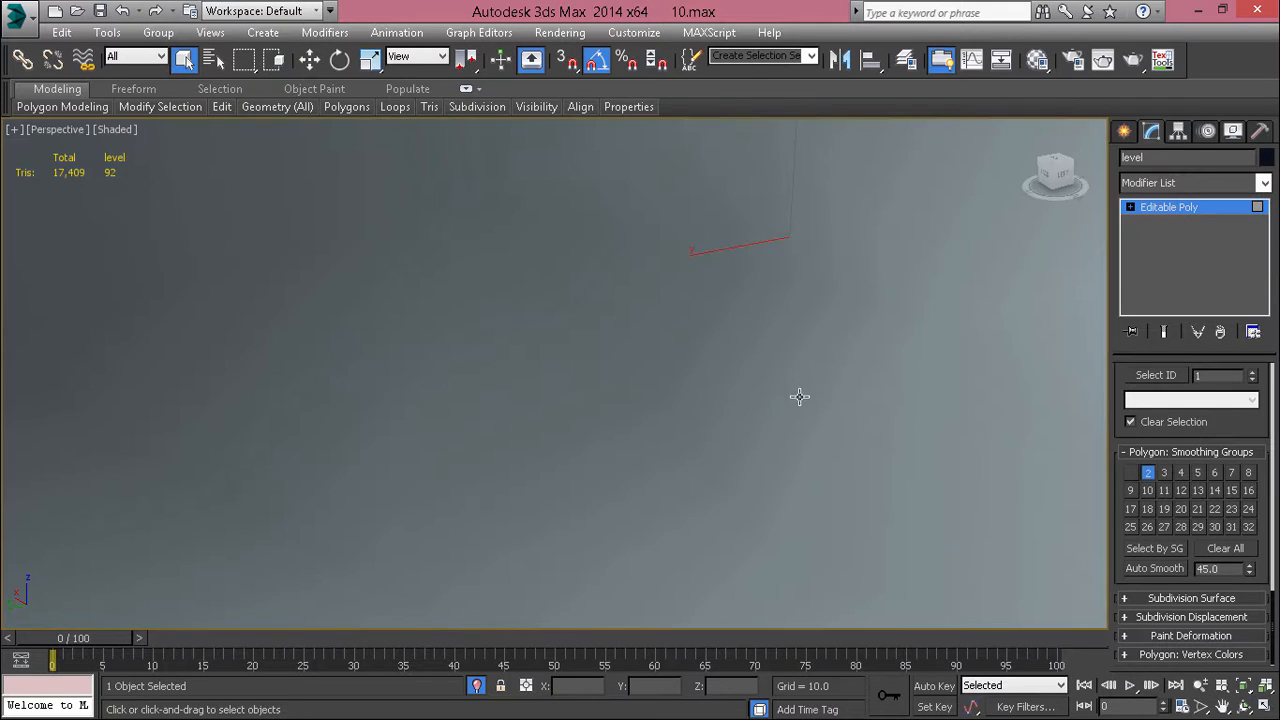
{"action": "middle_click_drag", "start_coordinate": [799, 397], "coordinate": [809, 480], "text": "alt"}
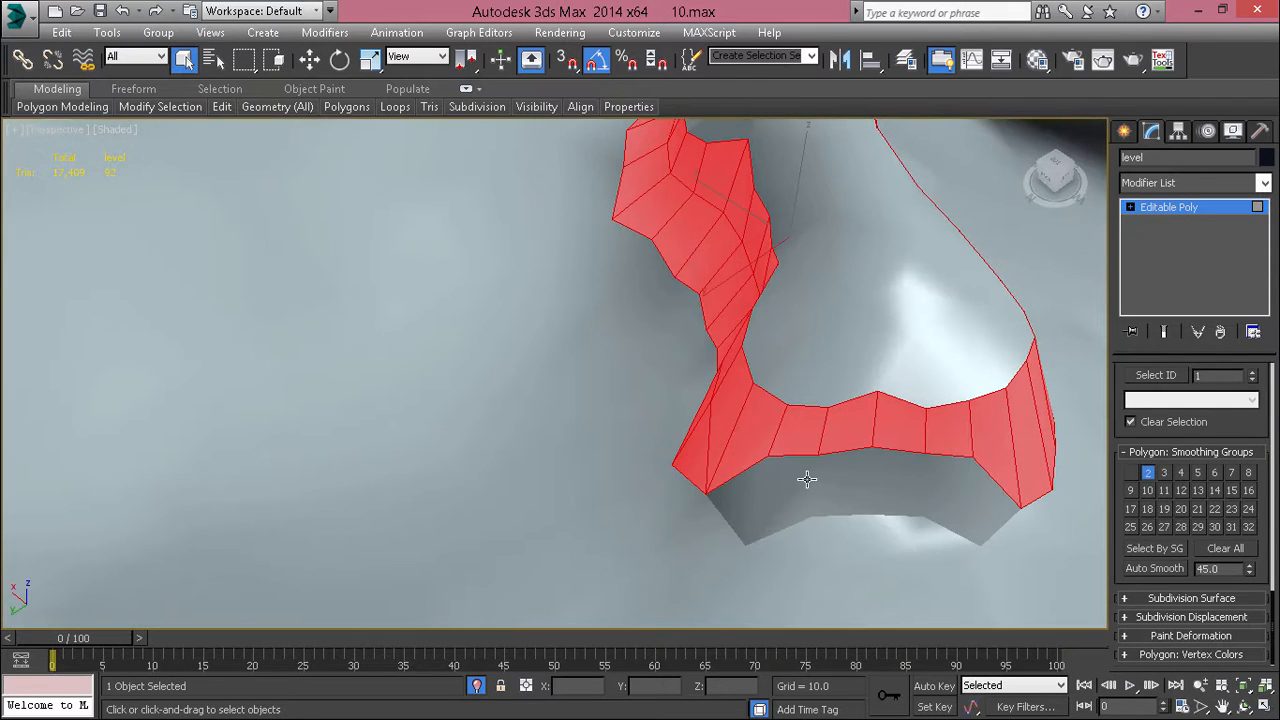
{"action": "left_click", "coordinate": [942, 487], "text": "ctrl"}
{"action": "left_click", "coordinate": [991, 509], "text": "ctrl"}
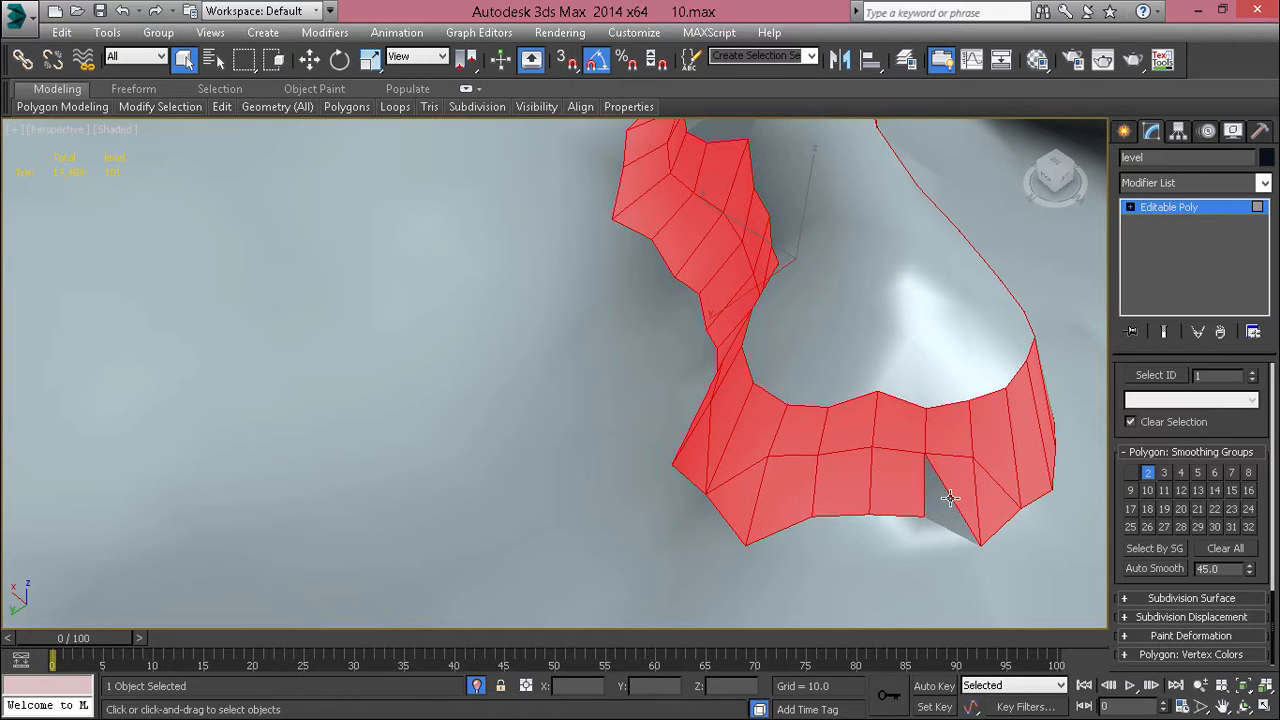
Step: Try adding smoothing group 1 to all selected side polygons, inspect the mound's shading and undo the assignment
{"action": "left_click", "coordinate": [1133, 476]}
{"action": "left_click", "coordinate": [870, 354]}
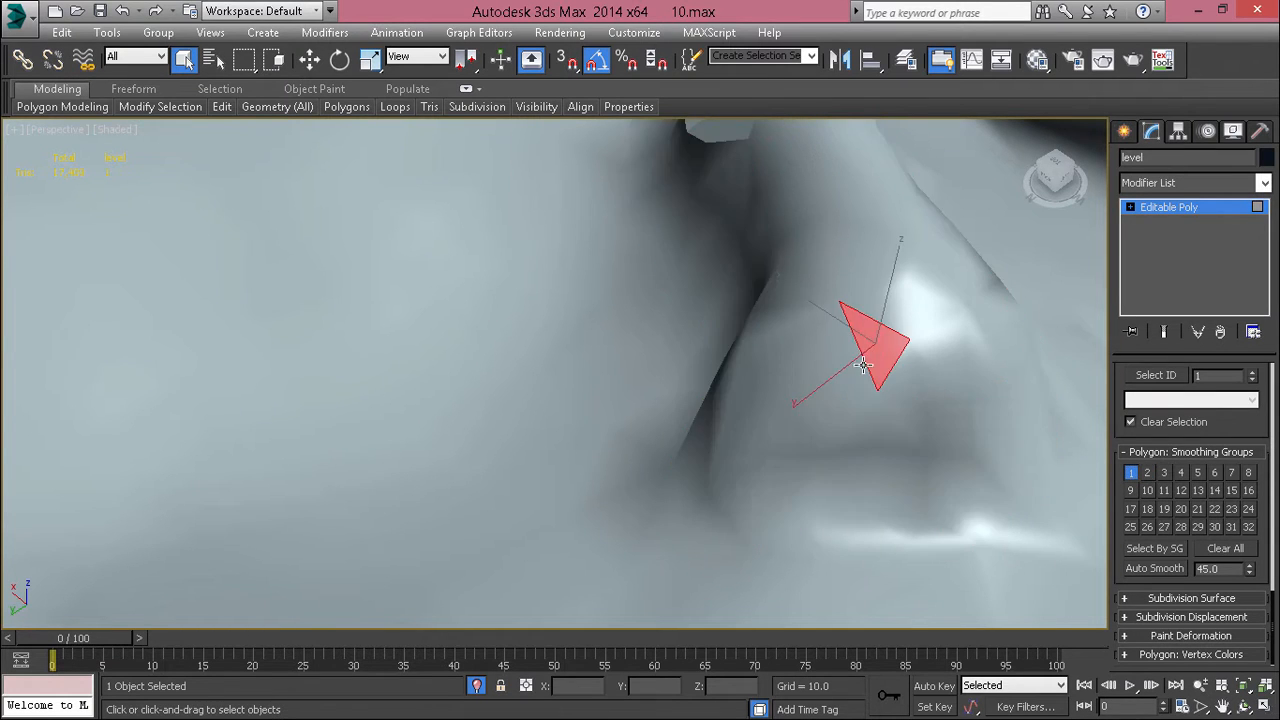
{"action": "scroll", "coordinate": [852, 370], "scroll_direction": "down", "scroll_amount": 5}
{"action": "middle_click_drag", "start_coordinate": [852, 370], "coordinate": [911, 451], "text": "alt"}
{"action": "scroll", "coordinate": [908, 452], "scroll_direction": "up", "scroll_amount": 3}
{"action": "key", "text": "ctrl+z"}
{"action": "key", "text": "ctrl+z"}
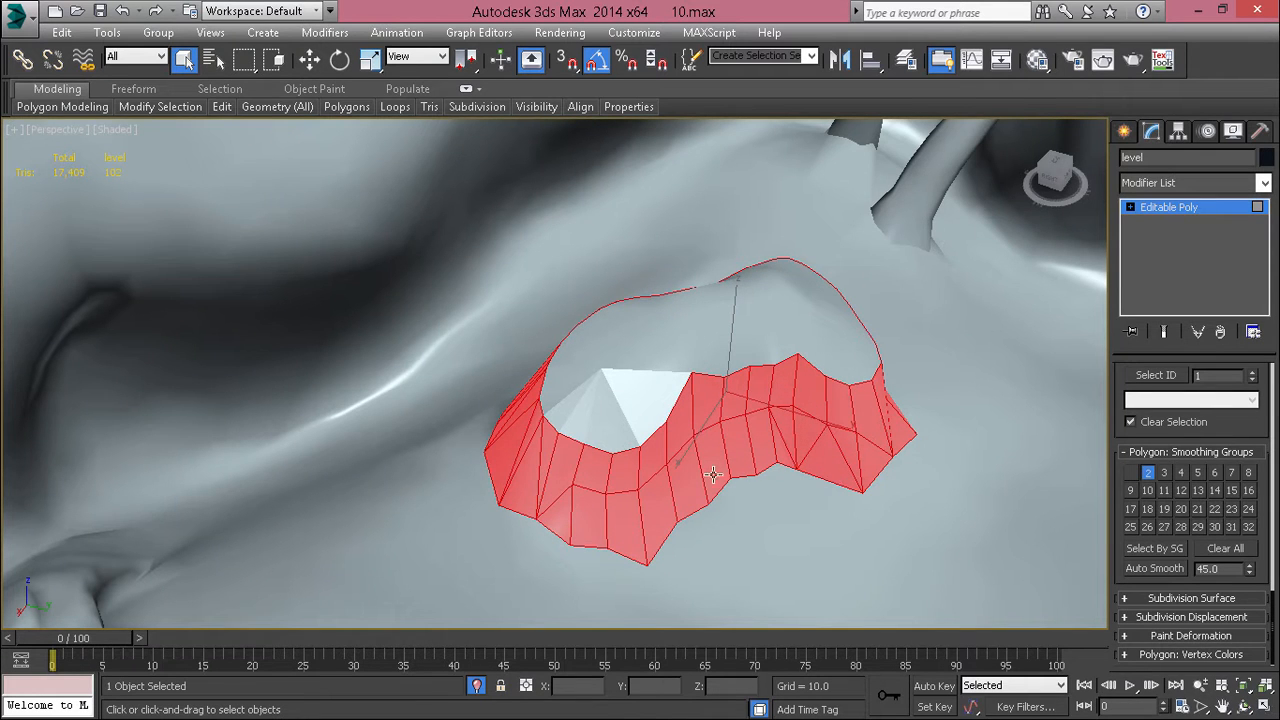
{"action": "middle_click_drag", "start_coordinate": [704, 450], "coordinate": [830, 452], "text": "alt"}
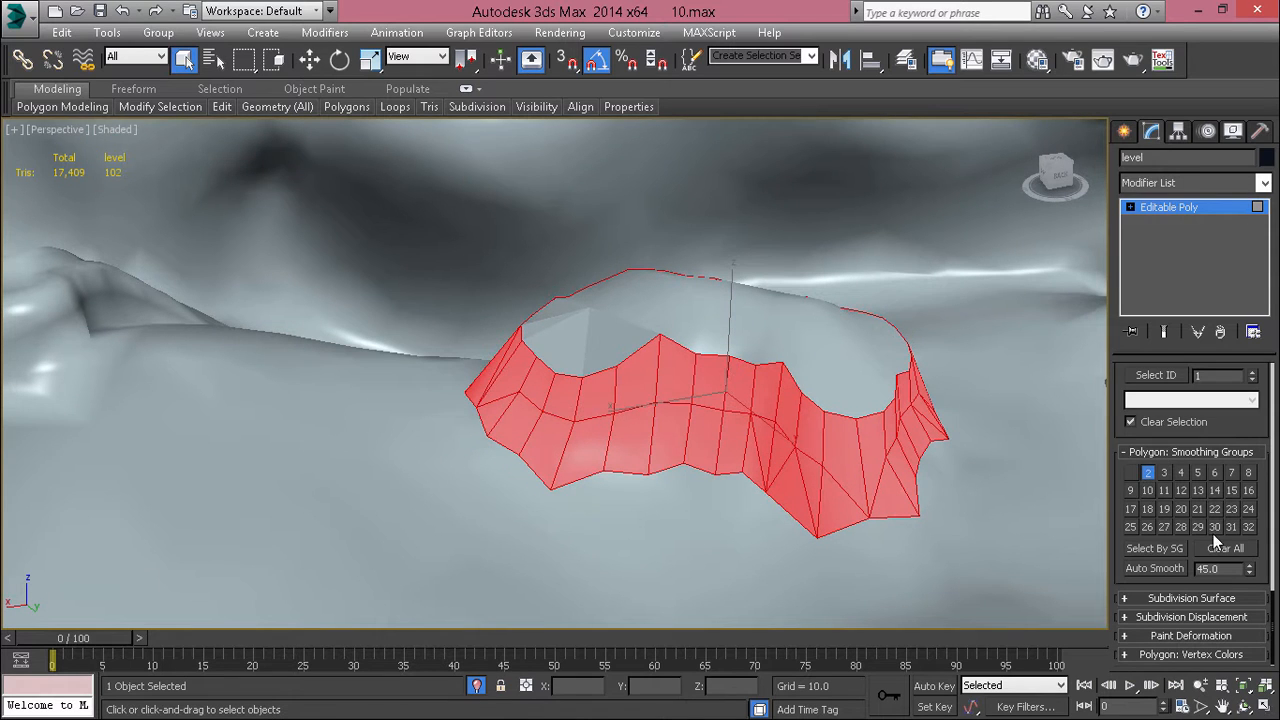
Step: Assign smoothing group 1 instead of group 2 to the mound's selected side polygons
{"action": "left_click", "coordinate": [1134, 472]}
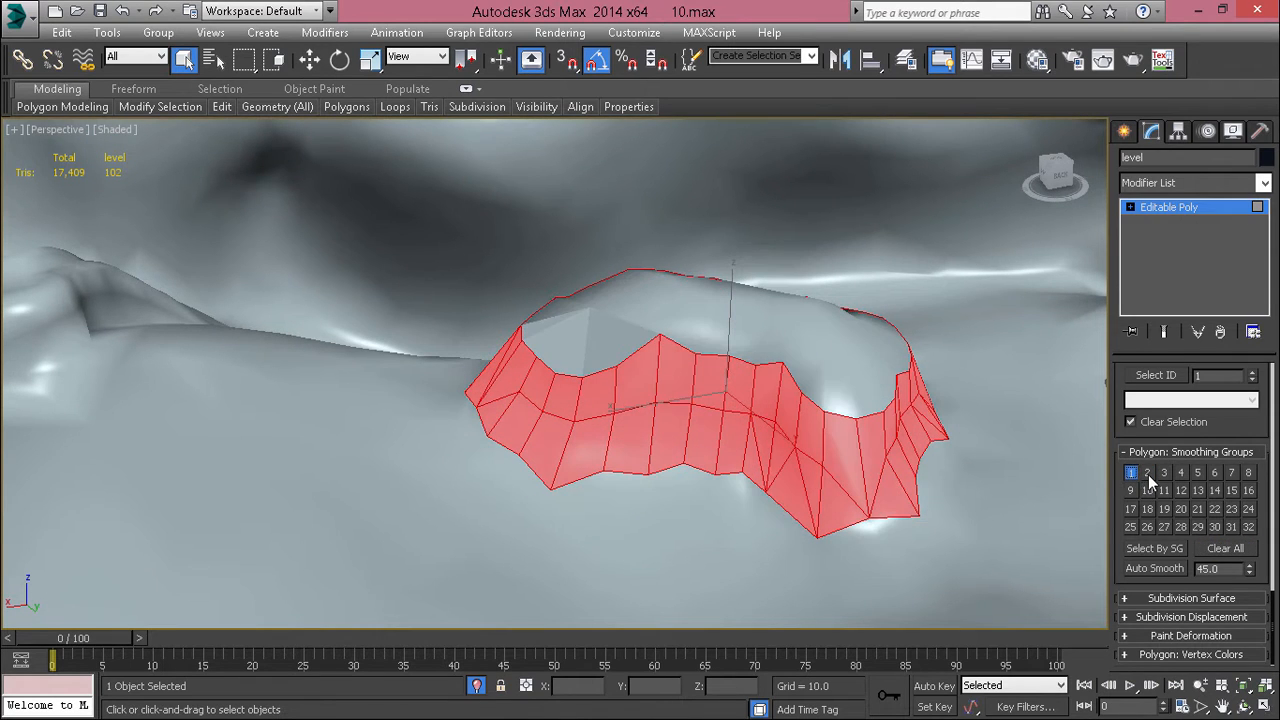
{"action": "left_click", "coordinate": [1148, 474]}
{"action": "left_click", "coordinate": [534, 342]}
{"action": "middle_click_drag", "start_coordinate": [534, 342], "coordinate": [570, 400], "text": "alt"}
Step: Select the fan of top triangles at the mound's rounded end, with the mesh edges displayed
{"action": "scroll", "coordinate": [564, 298], "scroll_direction": "up", "scroll_amount": 4}
{"action": "left_click", "coordinate": [592, 443], "text": "ctrl"}
{"action": "left_click", "coordinate": [669, 435], "text": "ctrl"}
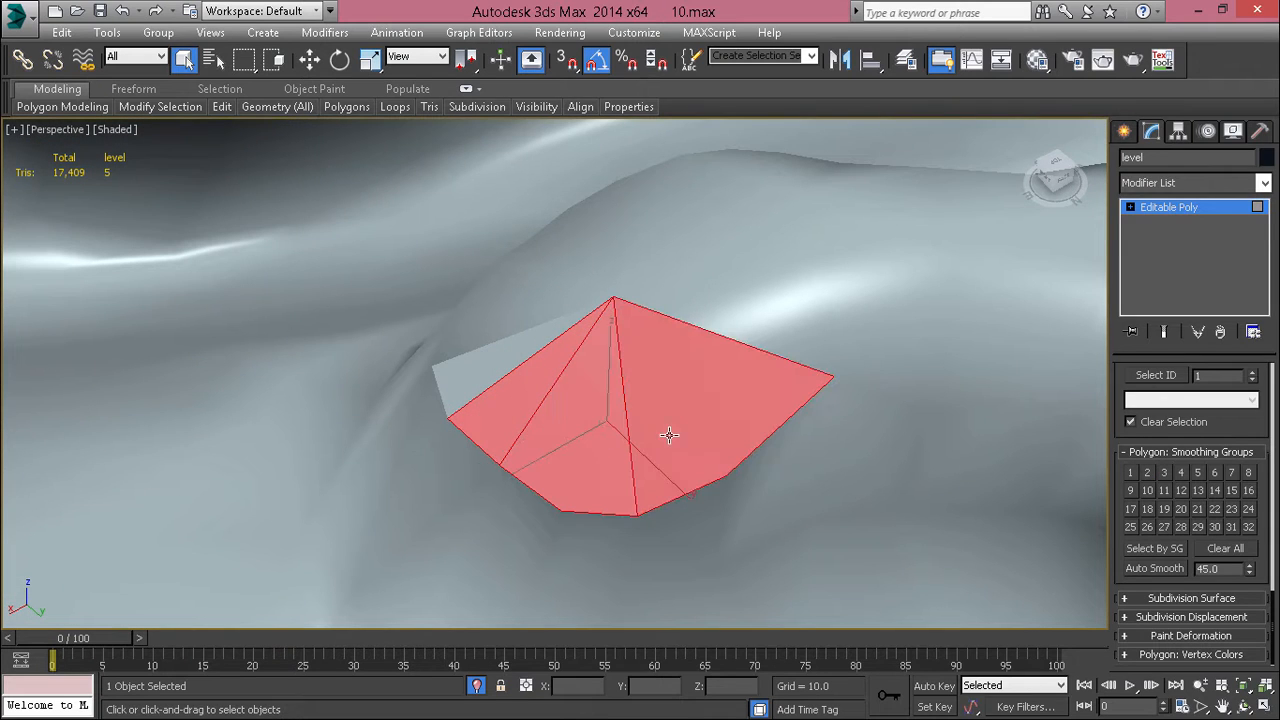
{"action": "left_click", "coordinate": [513, 344], "text": "ctrl"}
{"action": "left_click", "coordinate": [532, 292], "text": "ctrl"}
{"action": "key", "text": "F4"}
{"action": "left_click", "coordinate": [513, 321], "text": "ctrl"}
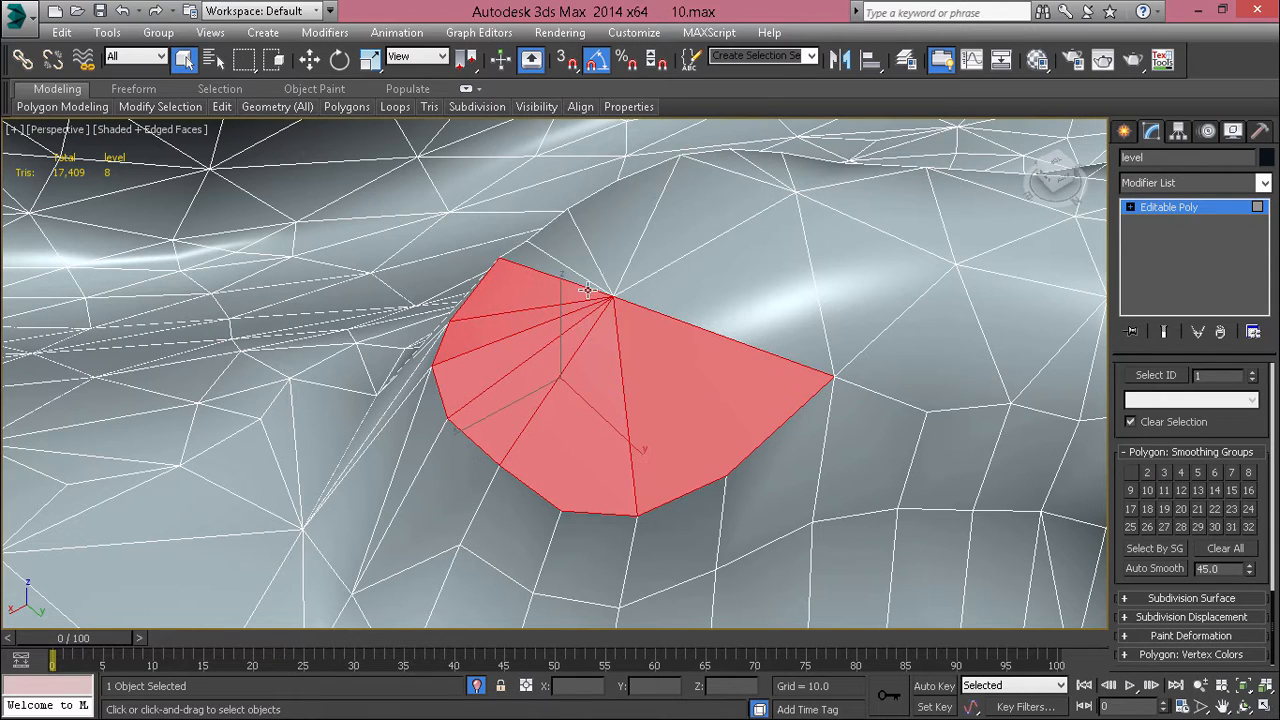
Step: Add the adjoining top triangles around the rest of the rounded end to the selection
{"action": "left_click", "coordinate": [583, 276], "text": "ctrl"}
{"action": "left_click", "coordinate": [576, 245], "text": "ctrl"}
{"action": "left_click", "coordinate": [668, 220], "text": "ctrl"}
{"action": "left_click", "coordinate": [638, 227], "text": "ctrl"}
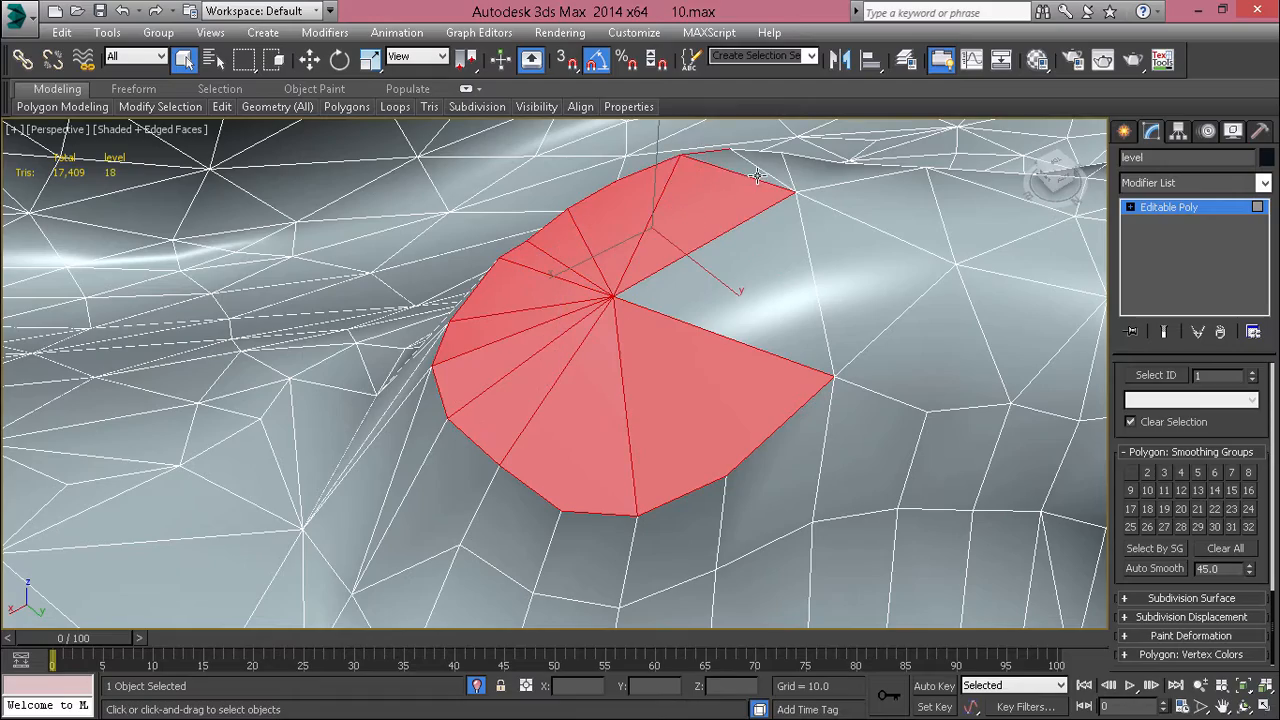
{"action": "left_click", "coordinate": [757, 176], "text": "ctrl"}
{"action": "left_click", "coordinate": [770, 166], "text": "ctrl"}
Step: Exclude the stray side strip and the separate ground triangle from the mound's top selection
{"action": "middle_click_drag", "start_coordinate": [736, 207], "coordinate": [817, 209], "text": "alt"}
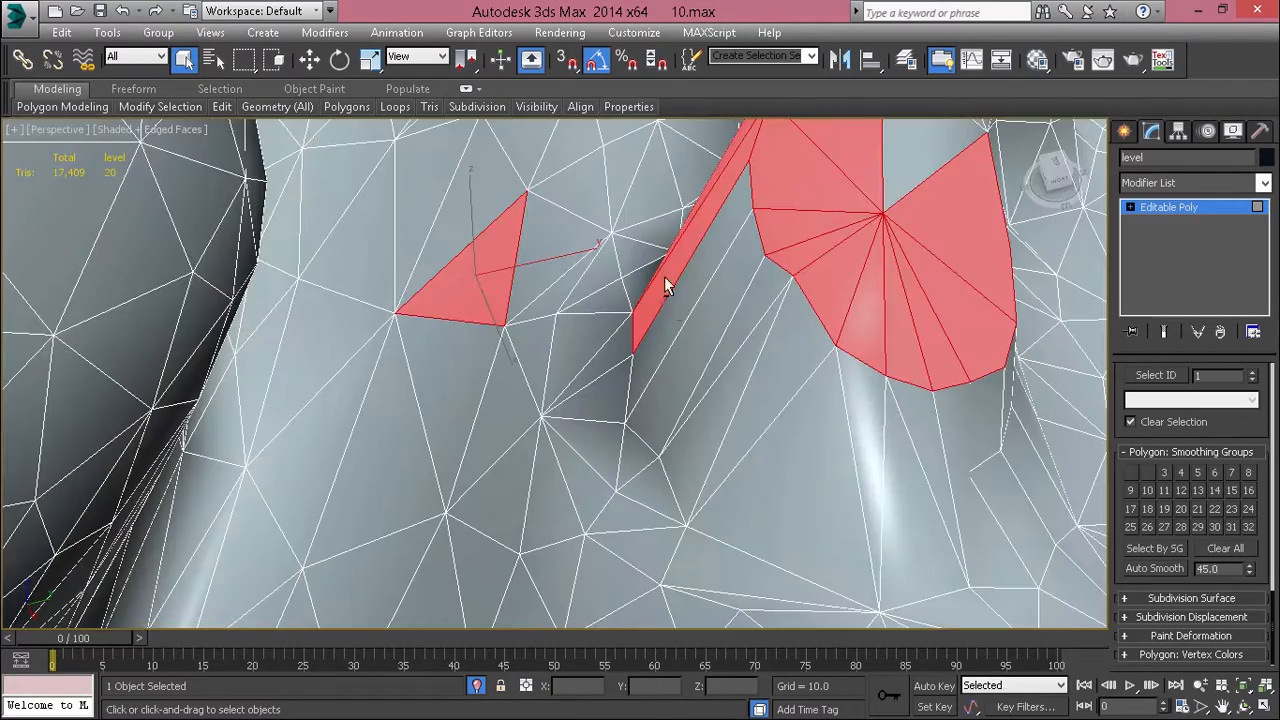
{"action": "left_click", "coordinate": [666, 284], "text": "alt"}
{"action": "middle_click_drag", "start_coordinate": [571, 290], "coordinate": [532, 354], "text": "alt"}
{"action": "left_click", "coordinate": [428, 358], "text": "alt"}
{"action": "scroll", "coordinate": [428, 358], "scroll_direction": "down", "scroll_amount": 1}
{"action": "middle_click_drag", "start_coordinate": [430, 360], "coordinate": [320, 375], "text": "alt"}
{"action": "scroll", "coordinate": [1172, 418], "scroll_direction": "up", "scroll_amount": 10}
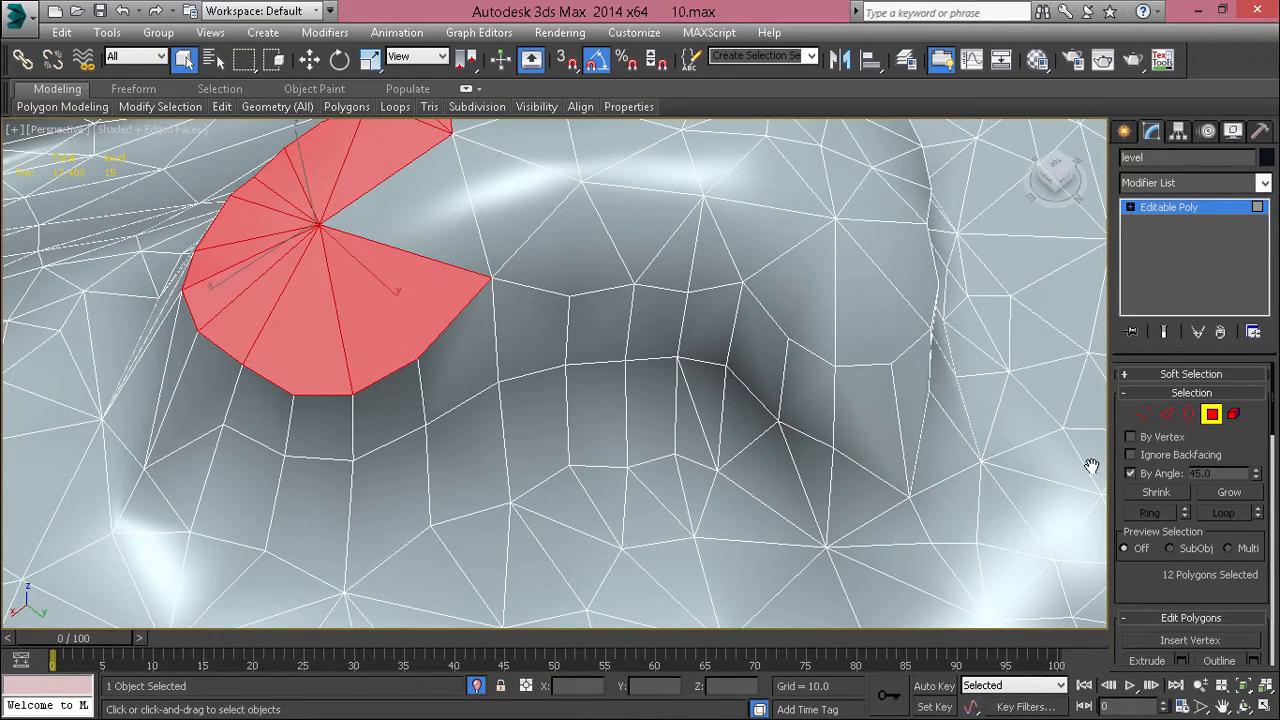
Step: Undo the last polygon pick and set the By Angle selection threshold to 10
{"action": "left_click", "coordinate": [571, 207]}
{"action": "key", "text": "ctrl+z"}
{"action": "double_click", "coordinate": [1205, 474]}
{"action": "type", "text": "10"}
{"action": "key", "text": "Return"}
Step: Add the top polygons across the mound's middle and wide far end to the selection
{"action": "left_click", "coordinate": [545, 228], "text": "ctrl"}
{"action": "scroll", "coordinate": [545, 228], "scroll_direction": "down", "scroll_amount": 3}
{"action": "middle_click_drag", "start_coordinate": [546, 252], "coordinate": [563, 393]}
{"action": "left_click", "coordinate": [537, 350], "text": "ctrl"}
{"action": "left_click", "coordinate": [481, 349], "text": "ctrl"}
{"action": "left_click", "coordinate": [597, 293], "text": "ctrl"}
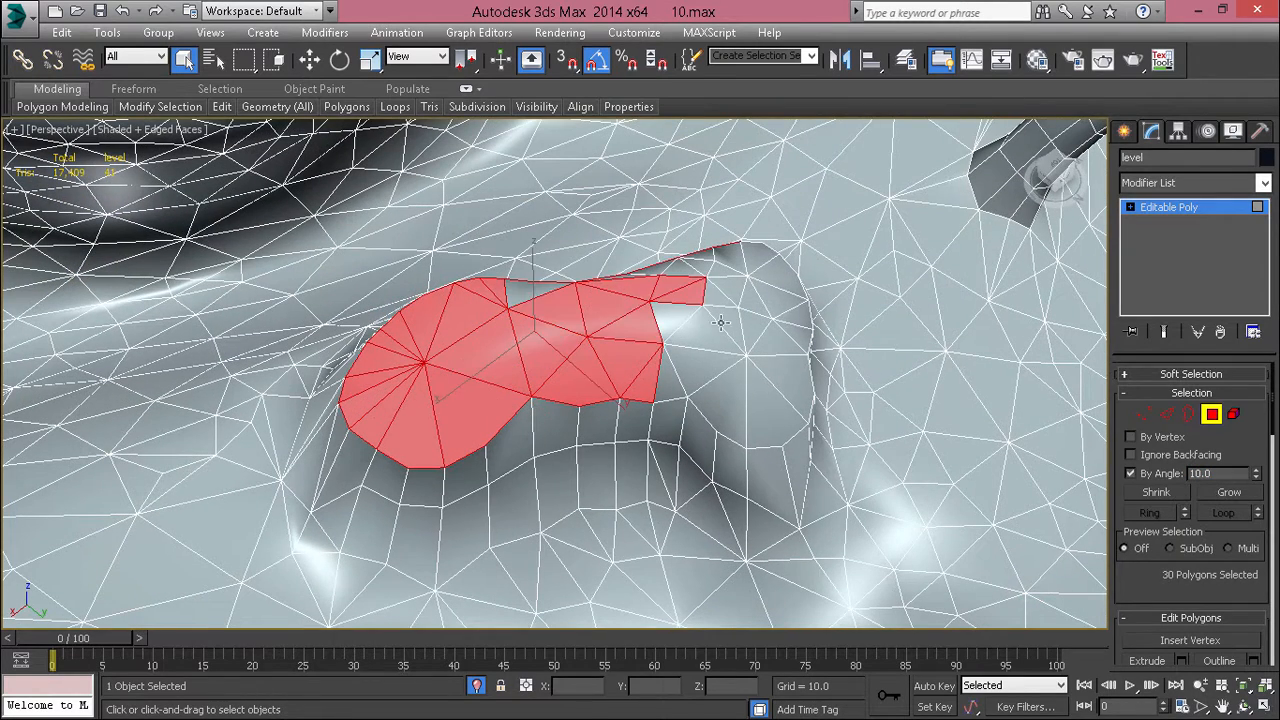
{"action": "left_click", "coordinate": [721, 321], "text": "ctrl"}
{"action": "left_click", "coordinate": [738, 396], "text": "ctrl"}
{"action": "left_click", "coordinate": [686, 320], "text": "ctrl"}
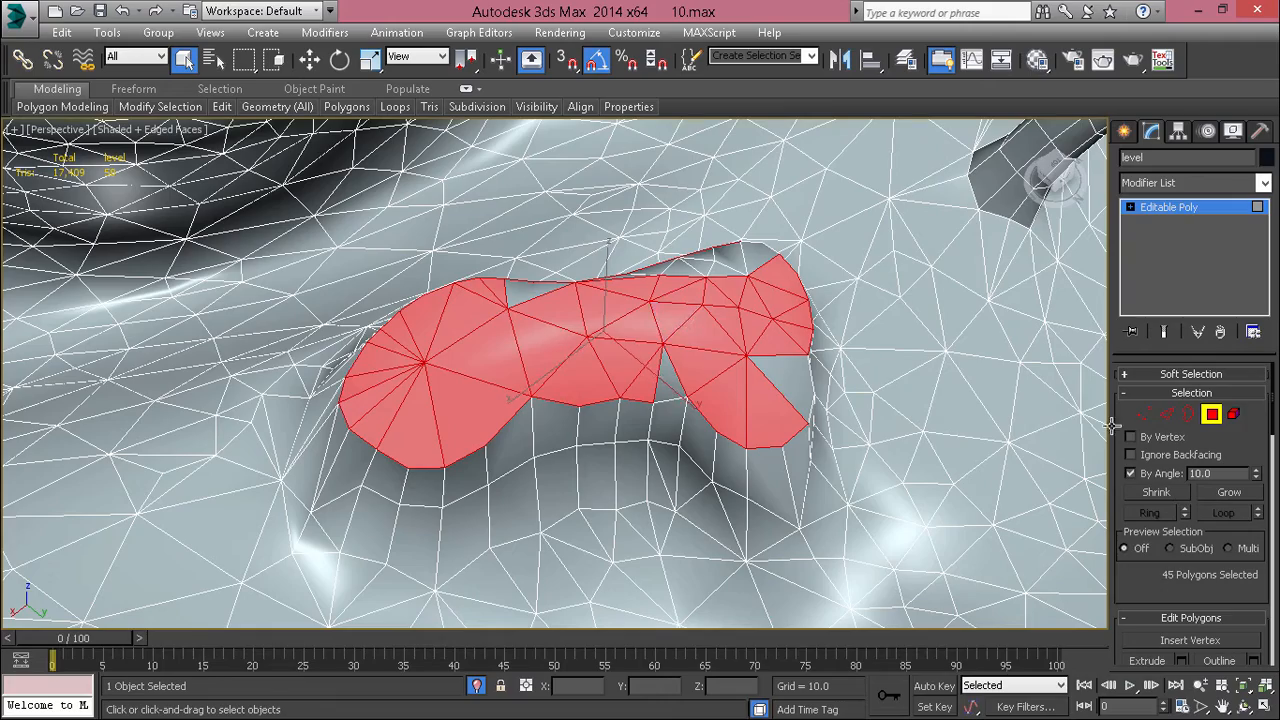
Step: Turn off By Angle selection and exclude the strip of side polygons from the top selection
{"action": "left_click", "coordinate": [1131, 473]}
{"action": "middle_click_drag", "start_coordinate": [640, 420], "coordinate": [527, 247], "text": "alt"}
{"action": "left_click_drag", "start_coordinate": [601, 241], "coordinate": [603, 243], "text": "alt"}
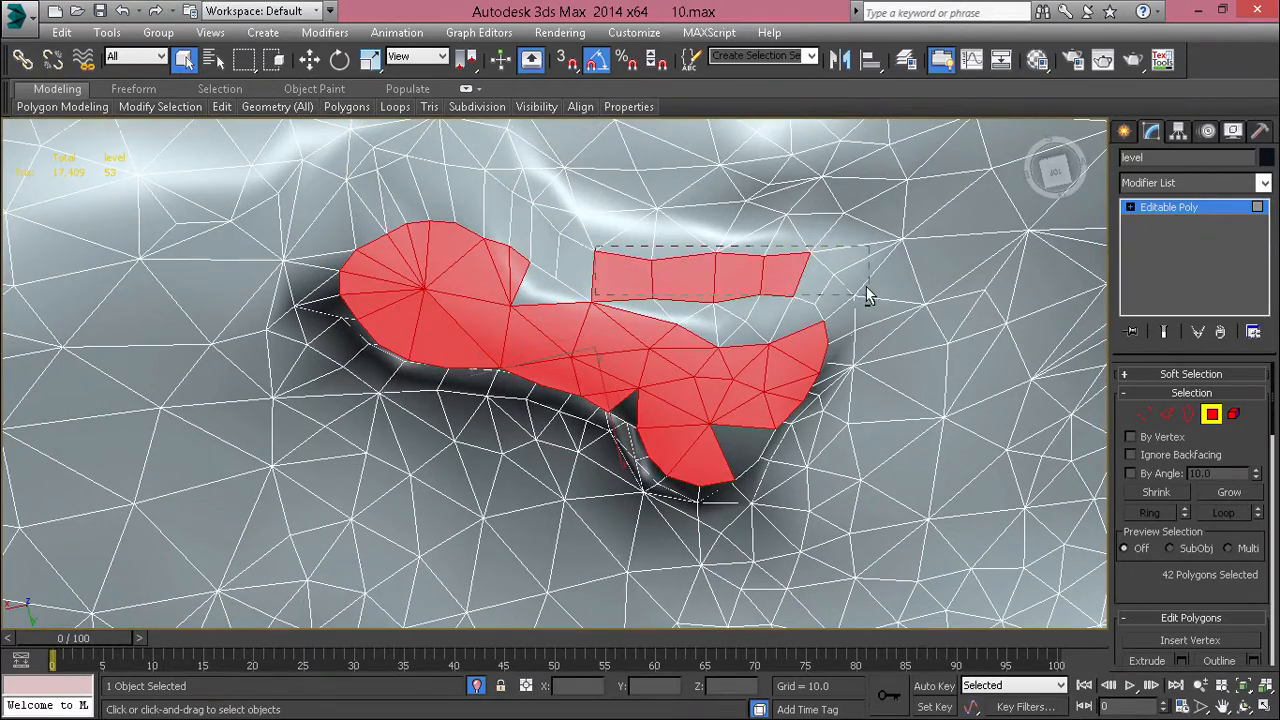
{"action": "left_click_drag", "start_coordinate": [868, 296], "coordinate": [868, 296], "text": "alt"}
{"action": "middle_click_drag", "start_coordinate": [868, 296], "coordinate": [661, 300], "text": "alt"}
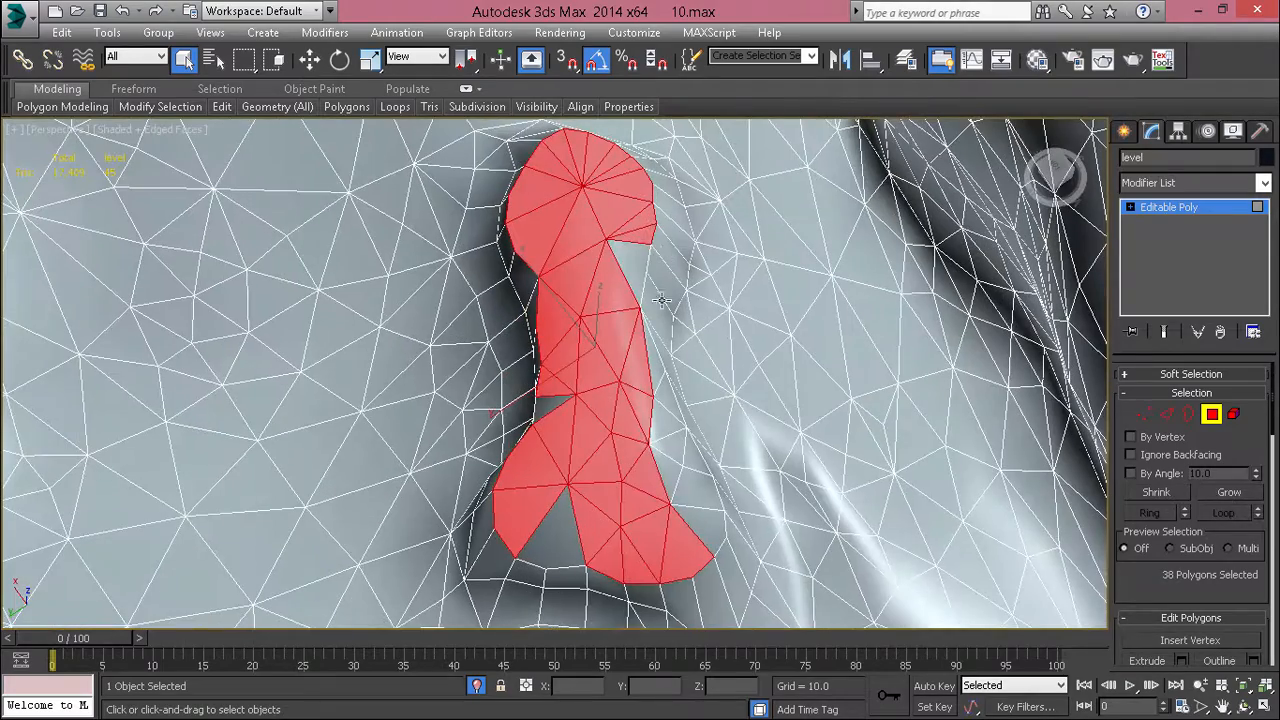
Step: Fill the gaps in the mound's top selection, excluding the stray polygon beyond its wide end
{"action": "left_click", "coordinate": [645, 256], "text": "ctrl"}
{"action": "left_click", "coordinate": [553, 398], "text": "ctrl"}
{"action": "left_click", "coordinate": [560, 598], "text": "ctrl"}
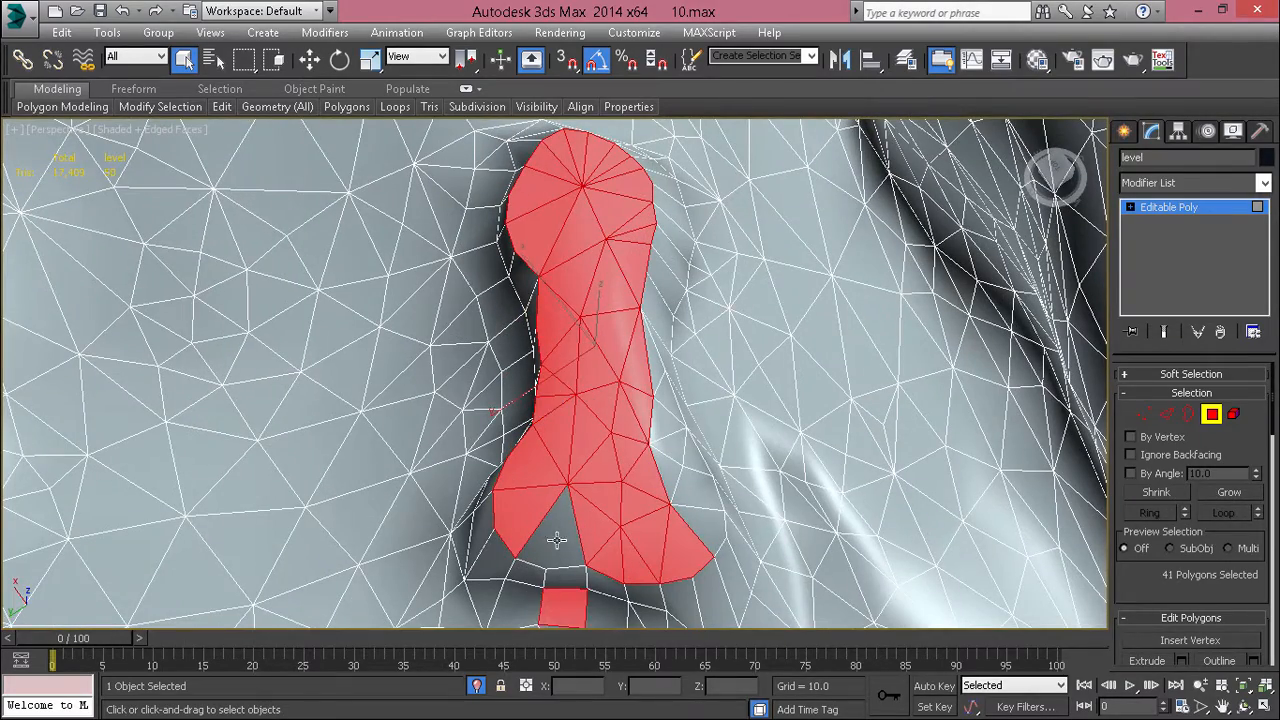
{"action": "left_click", "coordinate": [557, 539], "text": "ctrl"}
{"action": "left_click", "coordinate": [560, 620], "text": "alt"}
{"action": "left_click", "coordinate": [695, 524], "text": "ctrl"}
{"action": "left_click", "coordinate": [676, 478], "text": "ctrl"}
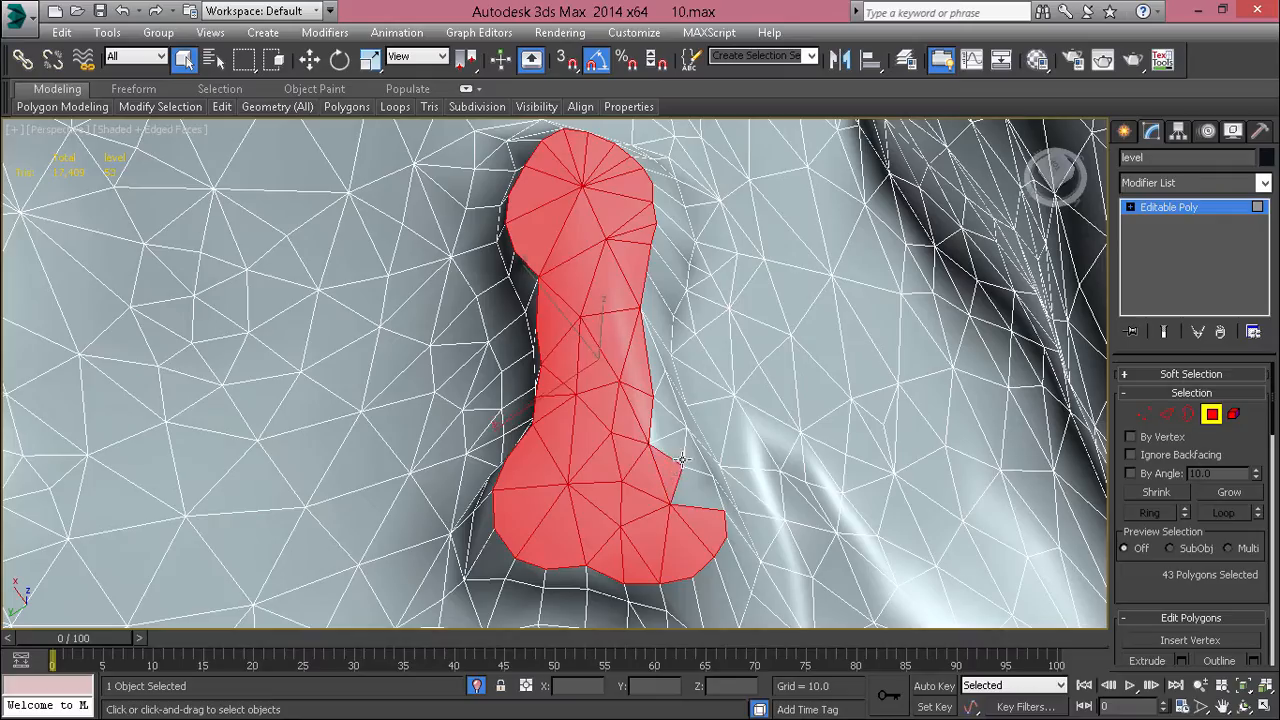
Step: Add the remaining narrow triangles along the mound's long rim to the top selection
{"action": "left_click", "coordinate": [680, 450], "text": "ctrl"}
{"action": "left_click", "coordinate": [692, 462], "text": "ctrl"}
{"action": "left_click", "coordinate": [697, 489], "text": "ctrl"}
{"action": "left_click", "coordinate": [667, 426], "text": "ctrl"}
{"action": "left_click", "coordinate": [665, 402], "text": "ctrl"}
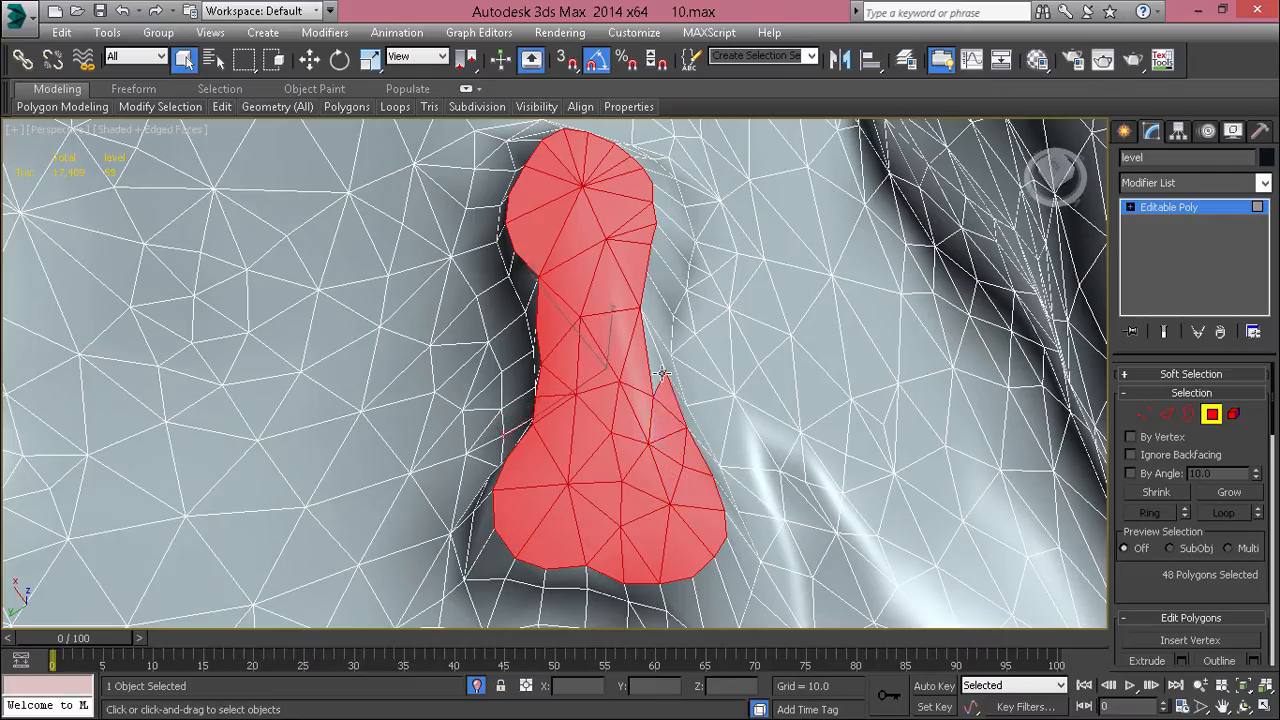
{"action": "left_click", "coordinate": [653, 365], "text": "ctrl"}
Step: Assign only smoothing group 3 to the selected top polygons and inspect the mound's shading without mesh edges
{"action": "middle_click_drag", "start_coordinate": [645, 370], "coordinate": [900, 398], "text": "alt"}
{"action": "scroll", "coordinate": [1152, 597], "scroll_direction": "down", "scroll_amount": 10}
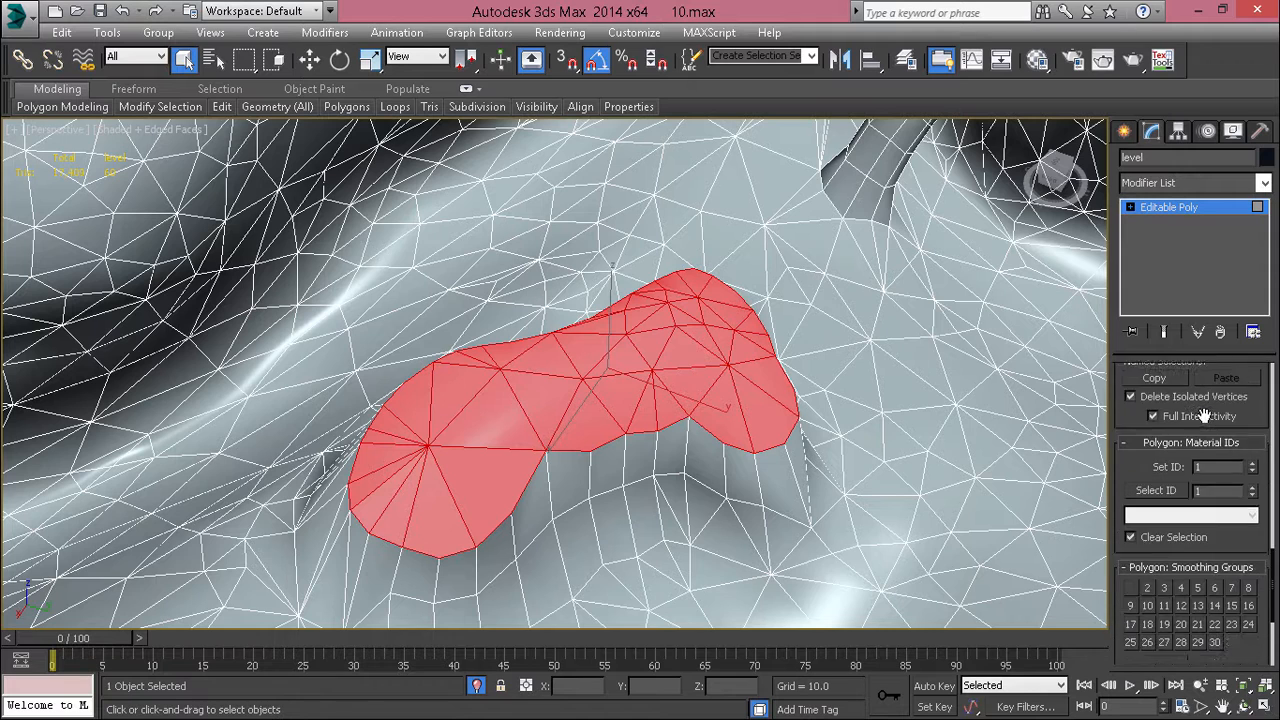
{"action": "left_click", "coordinate": [1218, 580]}
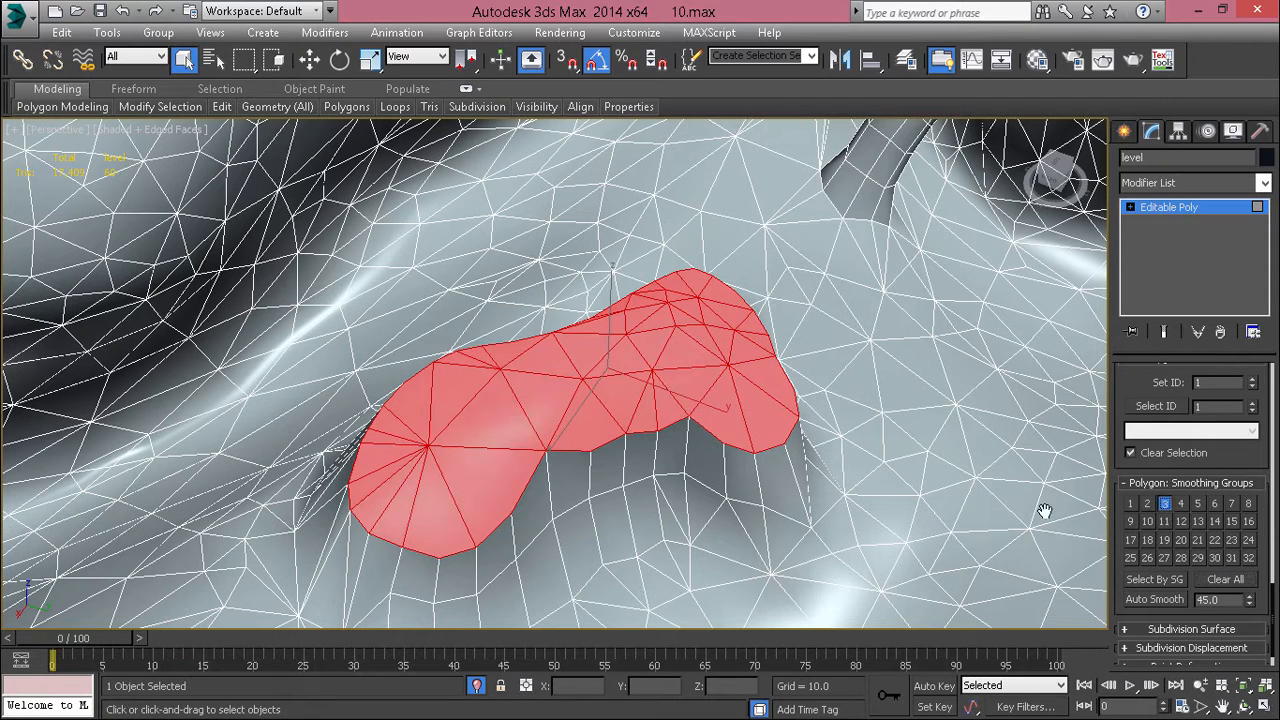
{"action": "left_click", "coordinate": [750, 490]}
{"action": "key", "text": "F4"}
{"action": "middle_click_drag", "start_coordinate": [752, 502], "coordinate": [723, 414]}
Step: Add smoothing group 1 to a single polygon at the curved rock column's base
{"action": "scroll", "coordinate": [620, 277], "scroll_direction": "down", "scroll_amount": 4}
{"action": "scroll", "coordinate": [666, 303], "scroll_direction": "down", "scroll_amount": 4}
{"action": "scroll", "coordinate": [723, 414], "scroll_direction": "up", "scroll_amount": 2}
{"action": "left_click", "coordinate": [641, 441]}
{"action": "scroll", "coordinate": [635, 437], "scroll_direction": "up", "scroll_amount": 3}
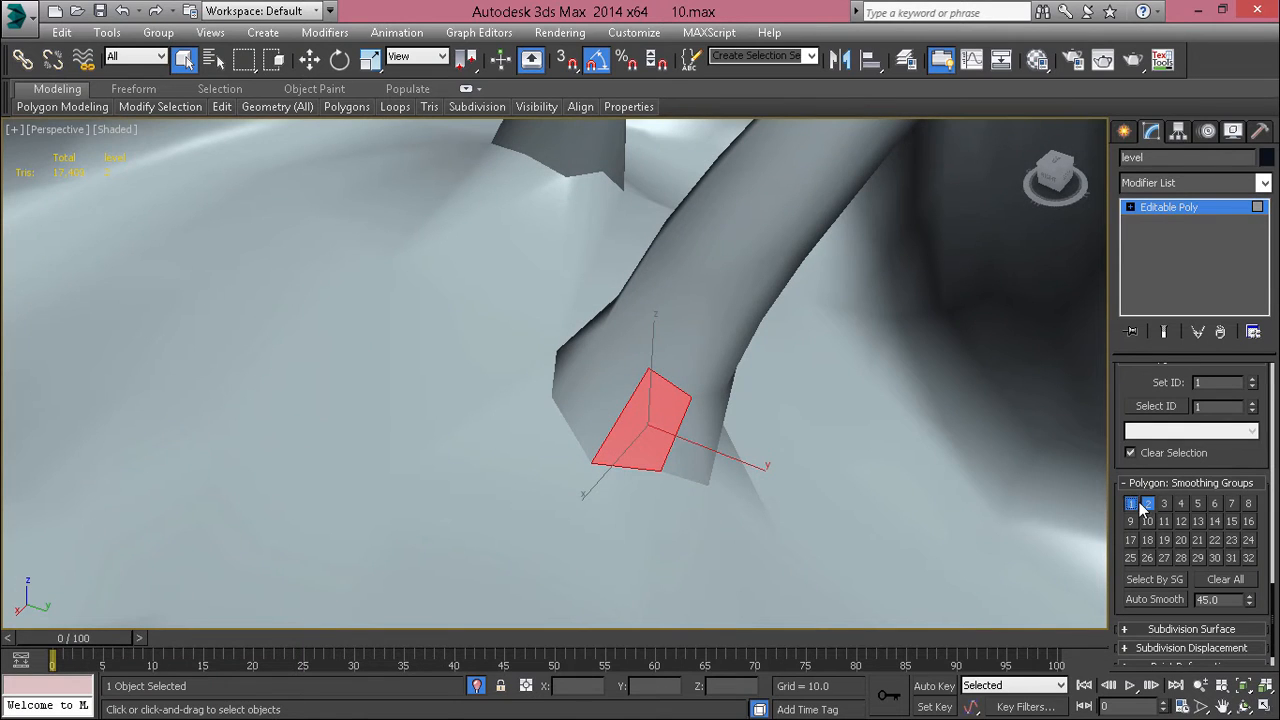
{"action": "left_click", "coordinate": [746, 523]}
Step: Select the full ring of polygons at the curved column's base and add smoothing group 1 to it
{"action": "left_click", "coordinate": [588, 430]}
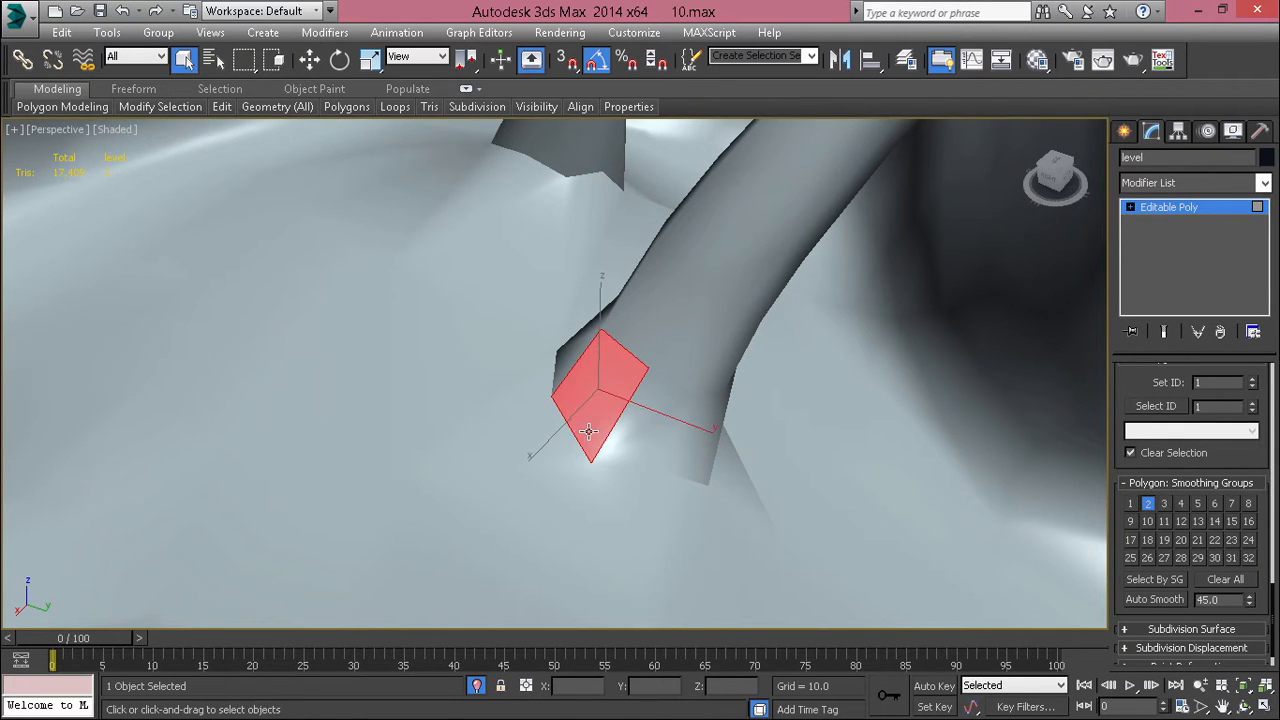
{"action": "left_click", "coordinate": [566, 354], "text": "shift"}
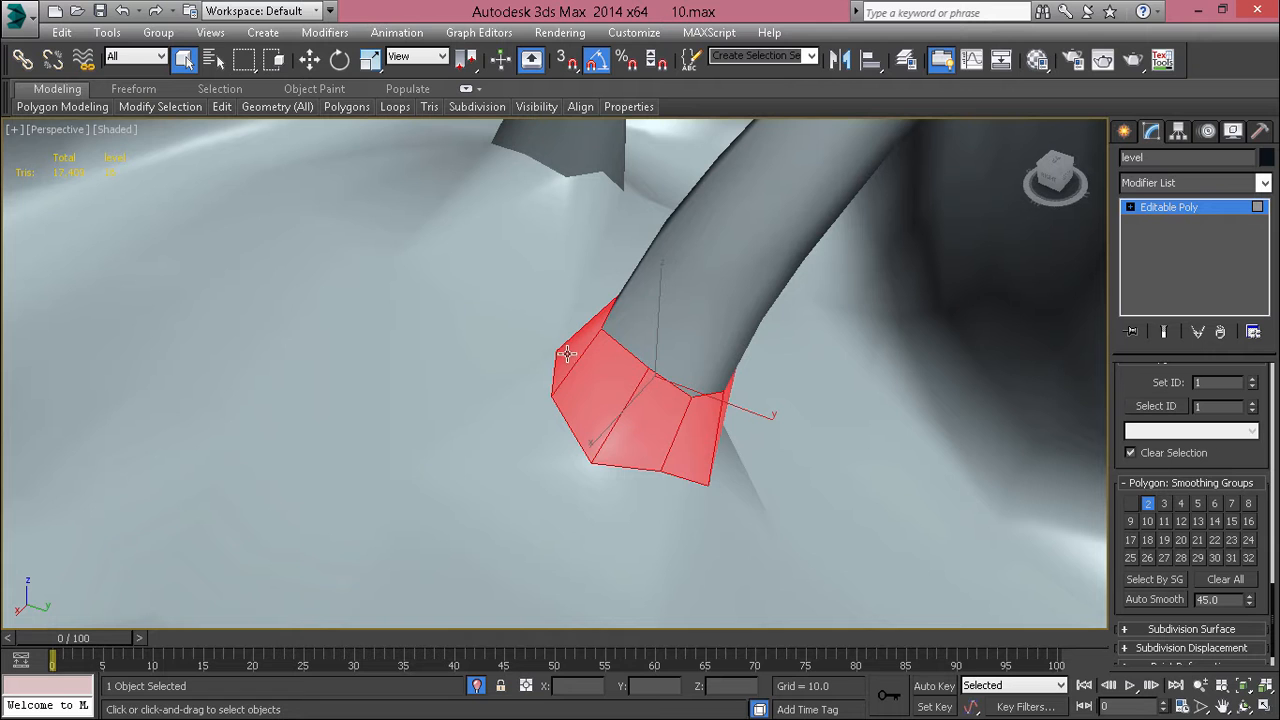
{"action": "left_click", "coordinate": [1130, 504]}
{"action": "left_click", "coordinate": [741, 540]}
Step: Add smoothing group 1 to the ring of polygons at the base of the neighbouring upright column
{"action": "left_click", "coordinate": [664, 361]}
{"action": "scroll", "coordinate": [661, 354], "scroll_direction": "up", "scroll_amount": 4}
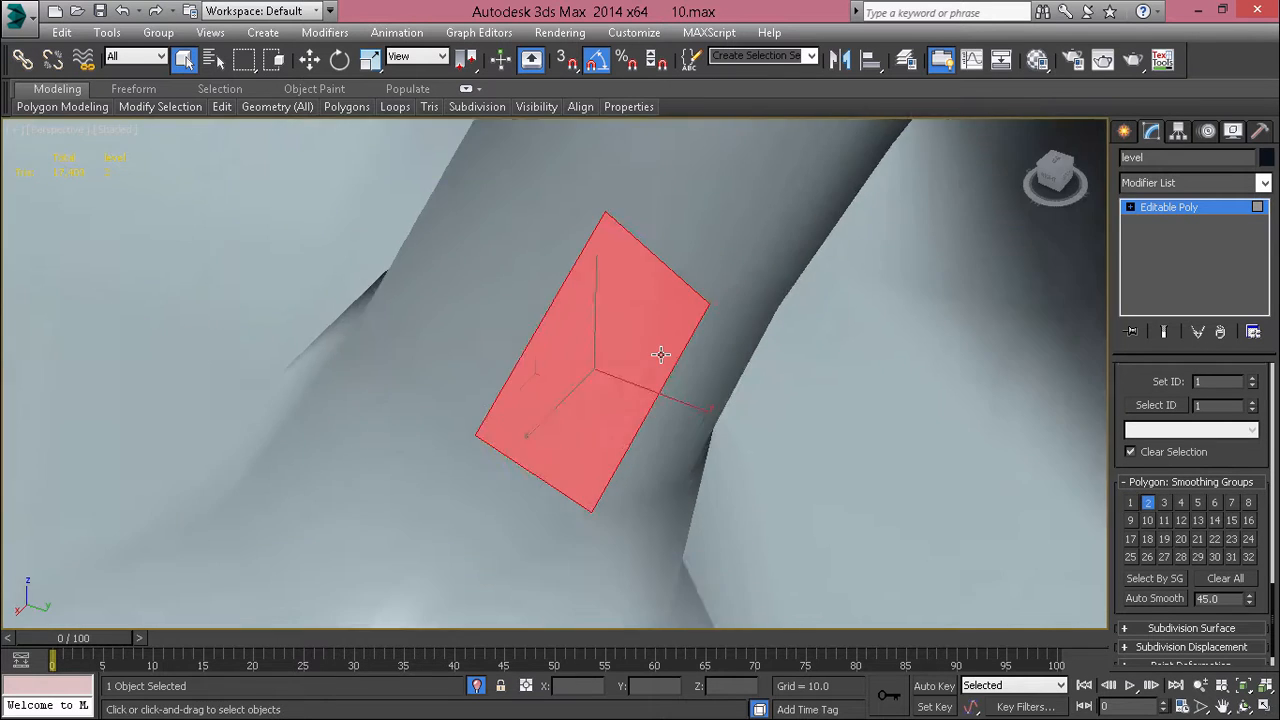
{"action": "scroll", "coordinate": [661, 354], "scroll_direction": "down", "scroll_amount": 4}
{"action": "middle_click_drag", "start_coordinate": [661, 354], "coordinate": [612, 316], "text": "alt"}
{"action": "left_click", "coordinate": [629, 372]}
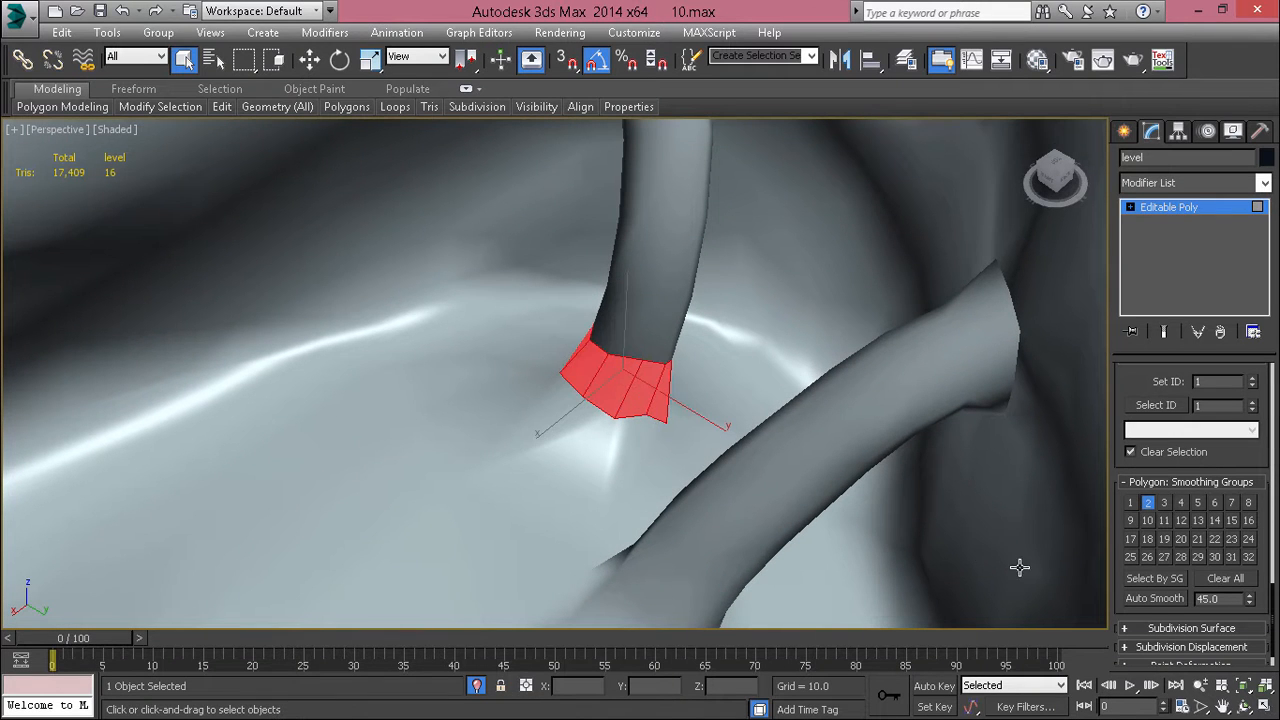
{"action": "left_click", "coordinate": [788, 531]}
{"action": "scroll", "coordinate": [790, 515], "scroll_direction": "down", "scroll_amount": 4}
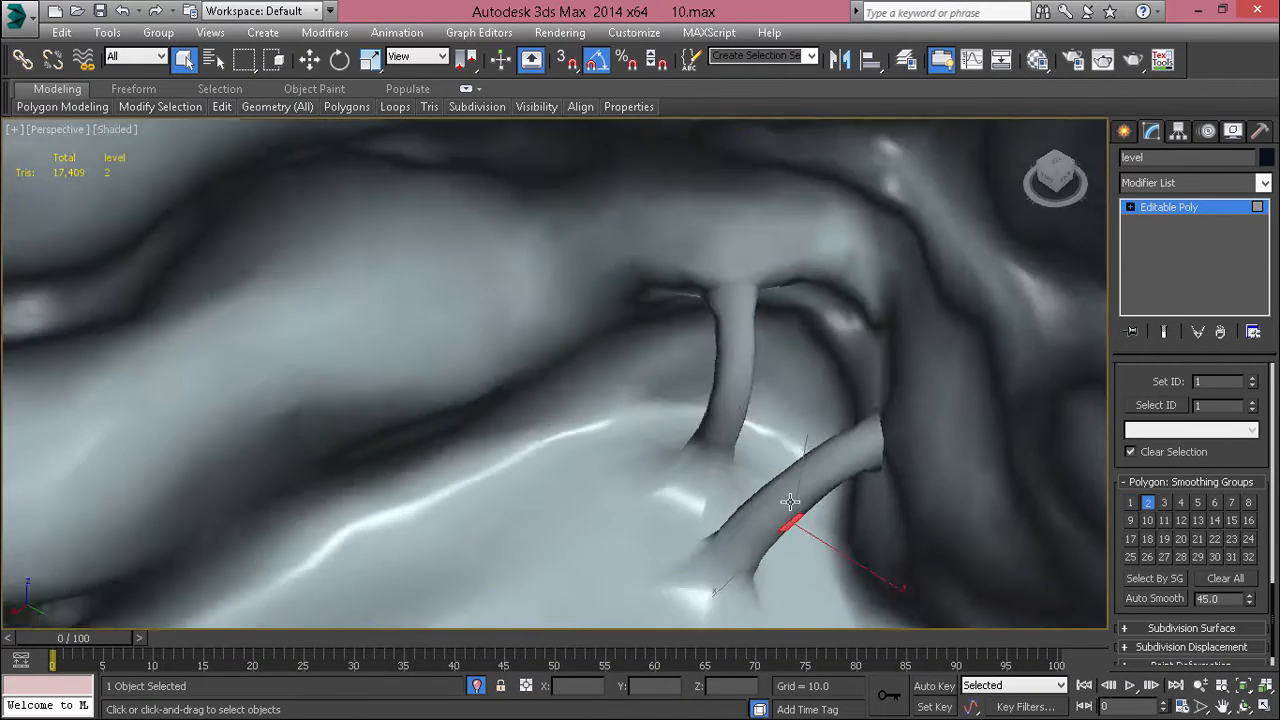
Step: Try adding smoothing group 1 to the ring where the curved column meets the canyon wall, and undo the assignment
{"action": "middle_click_drag", "start_coordinate": [791, 503], "coordinate": [888, 271], "text": "alt"}
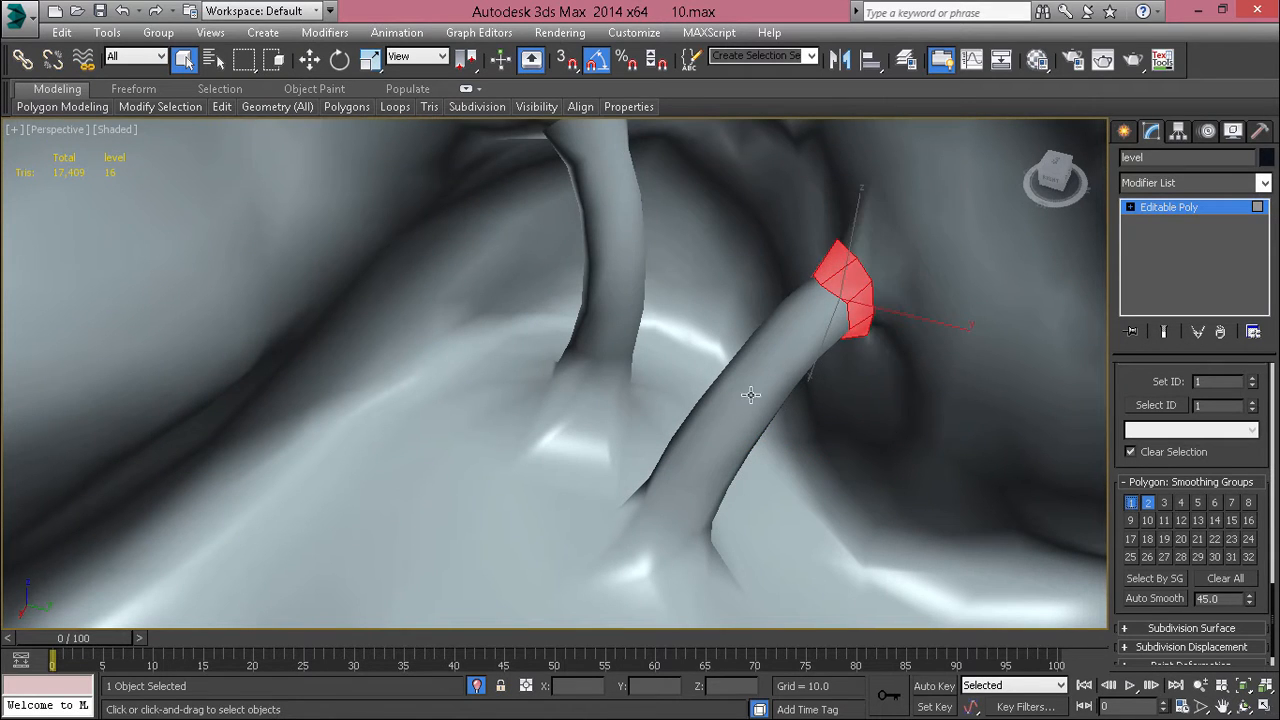
{"action": "middle_click_drag", "start_coordinate": [769, 385], "coordinate": [707, 375], "text": "alt"}
{"action": "key", "text": "ctrl+z"}
{"action": "scroll", "coordinate": [727, 380], "scroll_direction": "up", "scroll_amount": 4}
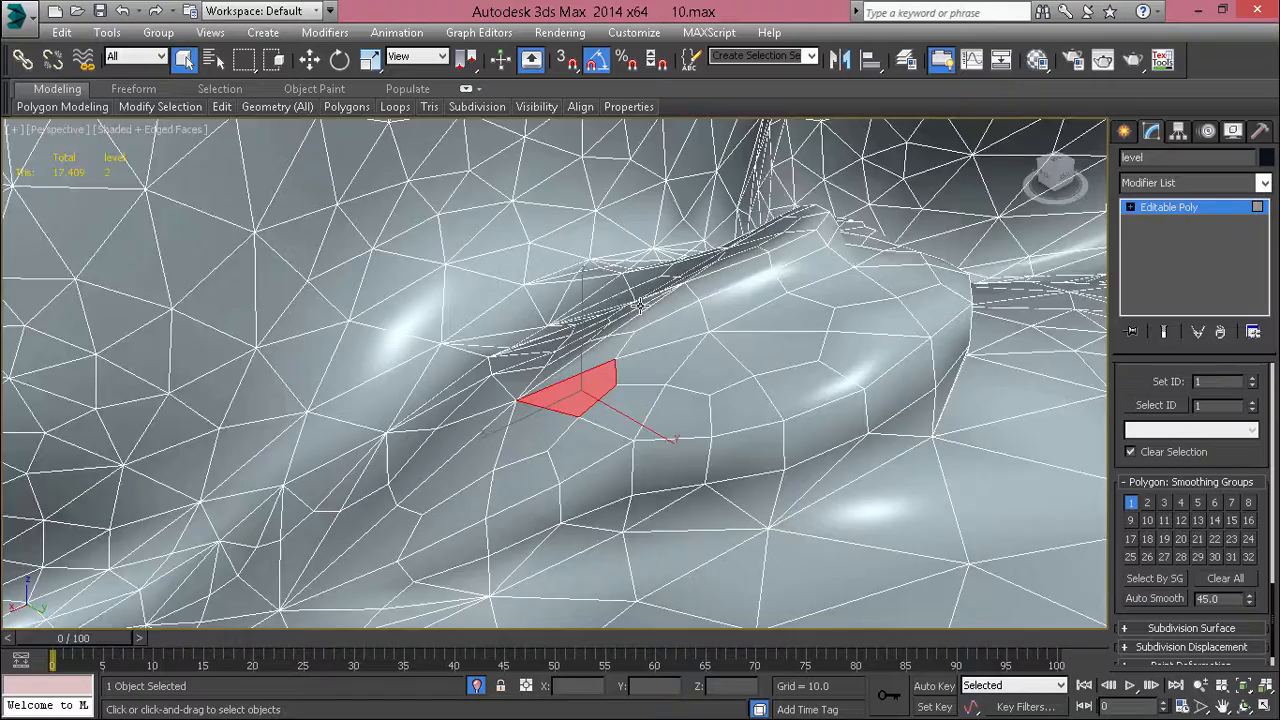
Step: Display the mesh edges and select the first side polygons at the tapered end of the next rock mound
{"action": "middle_click_drag", "start_coordinate": [639, 305], "coordinate": [521, 415], "text": "alt"}
{"action": "middle_click_drag", "start_coordinate": [788, 193], "coordinate": [773, 232], "text": "alt"}
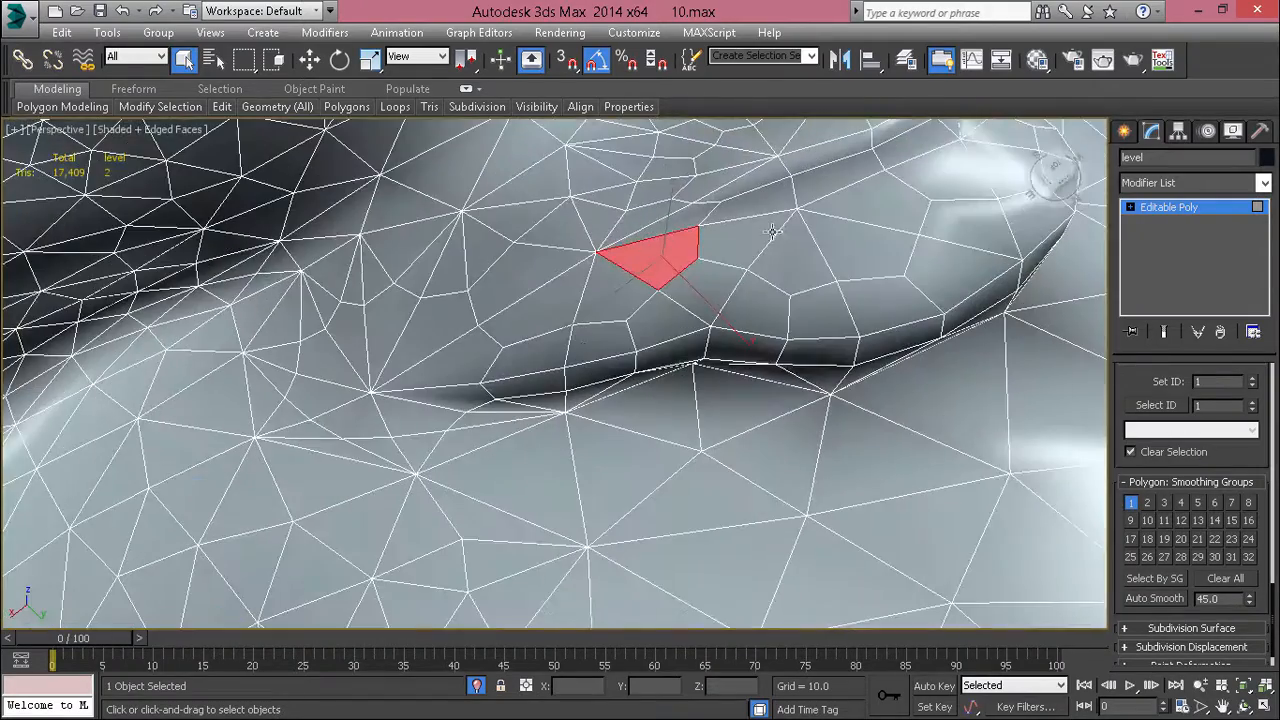
{"action": "middle_click_drag", "start_coordinate": [545, 372], "coordinate": [459, 391], "text": "alt"}
{"action": "left_click", "coordinate": [476, 408]}
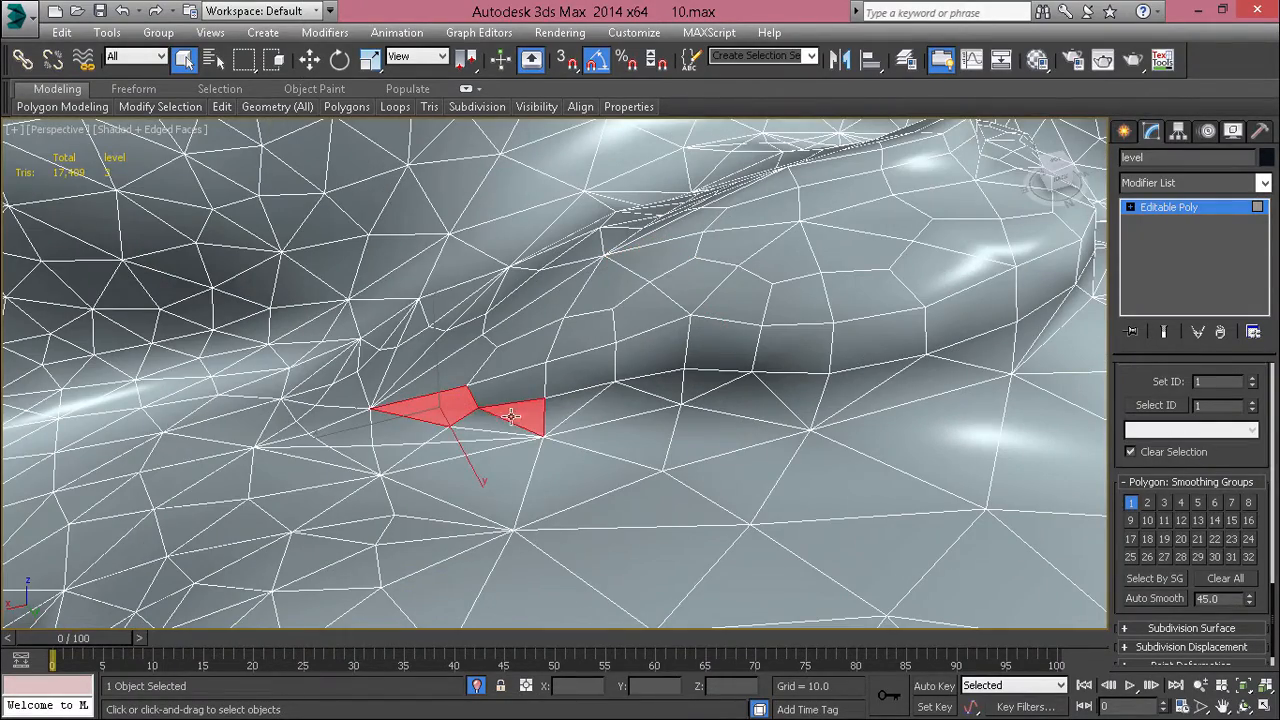
{"action": "left_click", "coordinate": [575, 373], "text": "ctrl"}
{"action": "left_click", "coordinate": [569, 402], "text": "ctrl"}
{"action": "left_click", "coordinate": [615, 404], "text": "ctrl"}
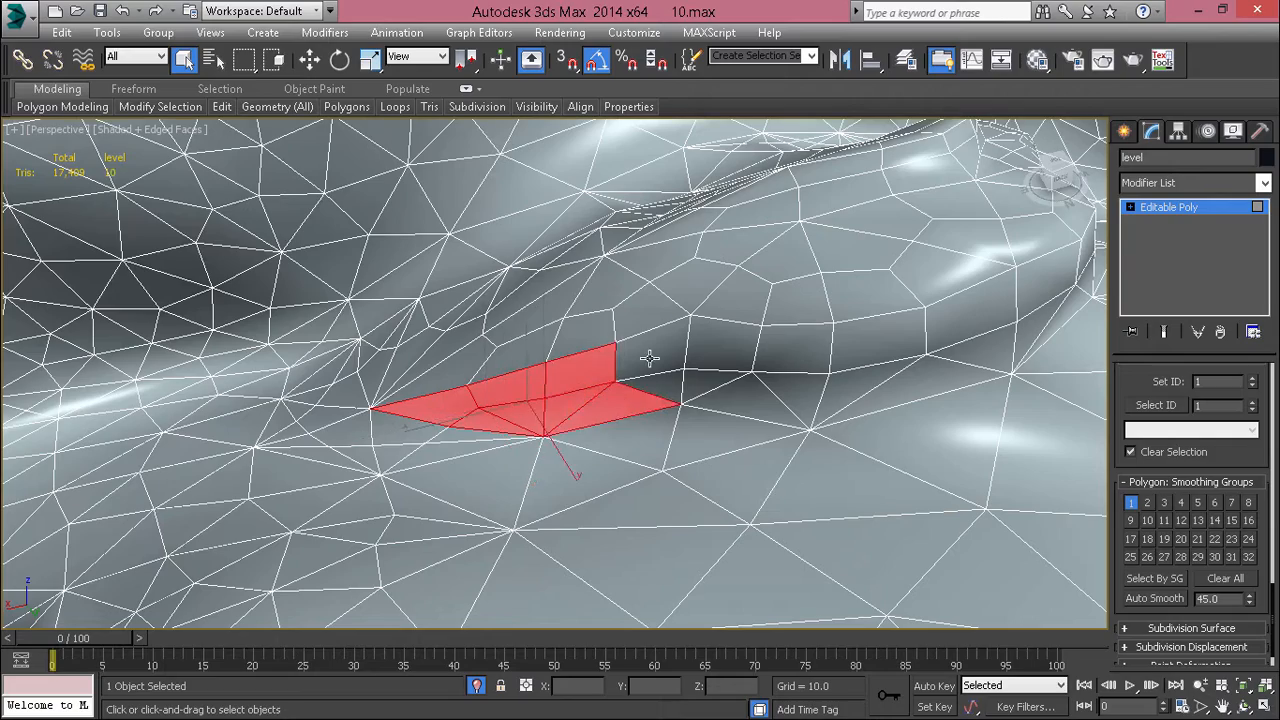
Step: Extend the selection along both rows of side polygons toward the mound's rounded end
{"action": "left_click", "coordinate": [649, 357], "text": "ctrl"}
{"action": "left_click", "coordinate": [664, 385], "text": "ctrl"}
{"action": "left_click", "coordinate": [735, 398], "text": "ctrl"}
{"action": "left_click", "coordinate": [724, 354], "text": "ctrl"}
{"action": "middle_click_drag", "start_coordinate": [717, 379], "coordinate": [766, 443], "text": "alt"}
{"action": "left_click", "coordinate": [766, 429], "text": "ctrl"}
{"action": "left_click", "coordinate": [845, 447], "text": "ctrl"}
{"action": "left_click", "coordinate": [966, 427], "text": "ctrl"}
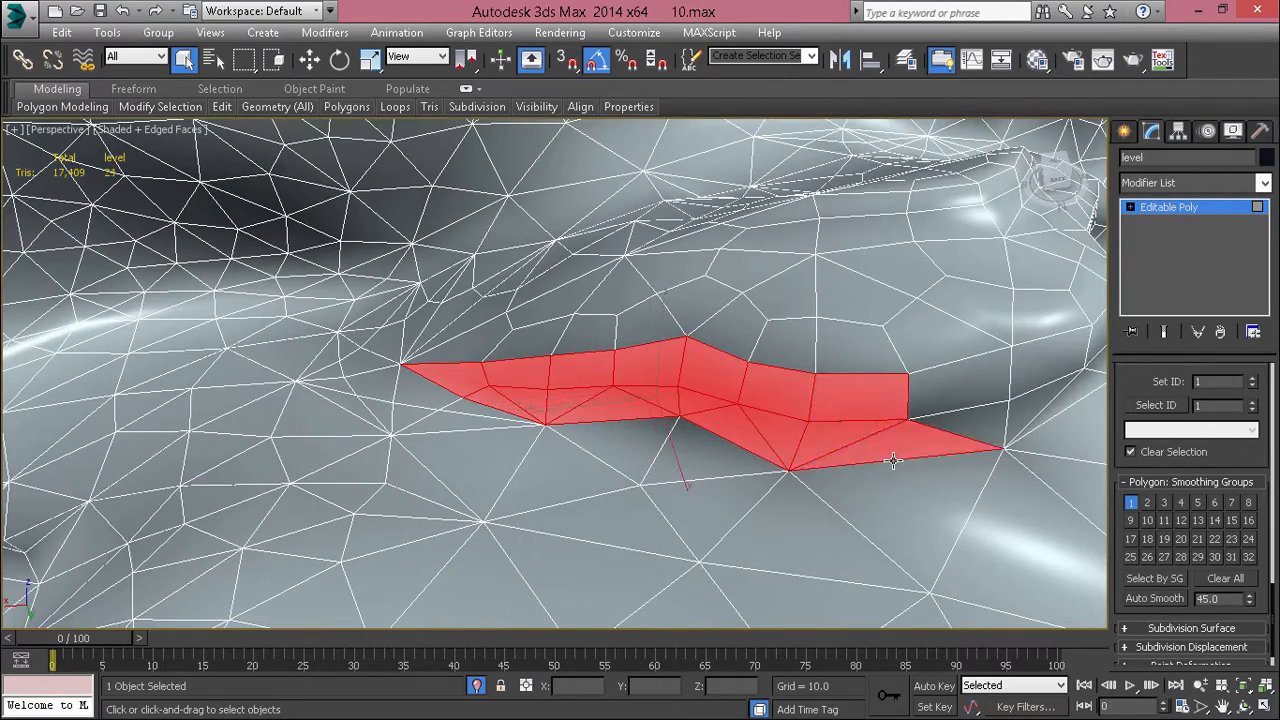
Step: Add the side polygons around the mound's rounded end, excluding the stray ground triangle
{"action": "middle_click_drag", "start_coordinate": [893, 461], "coordinate": [619, 384], "text": "alt"}
{"action": "left_click", "coordinate": [619, 384], "text": "ctrl"}
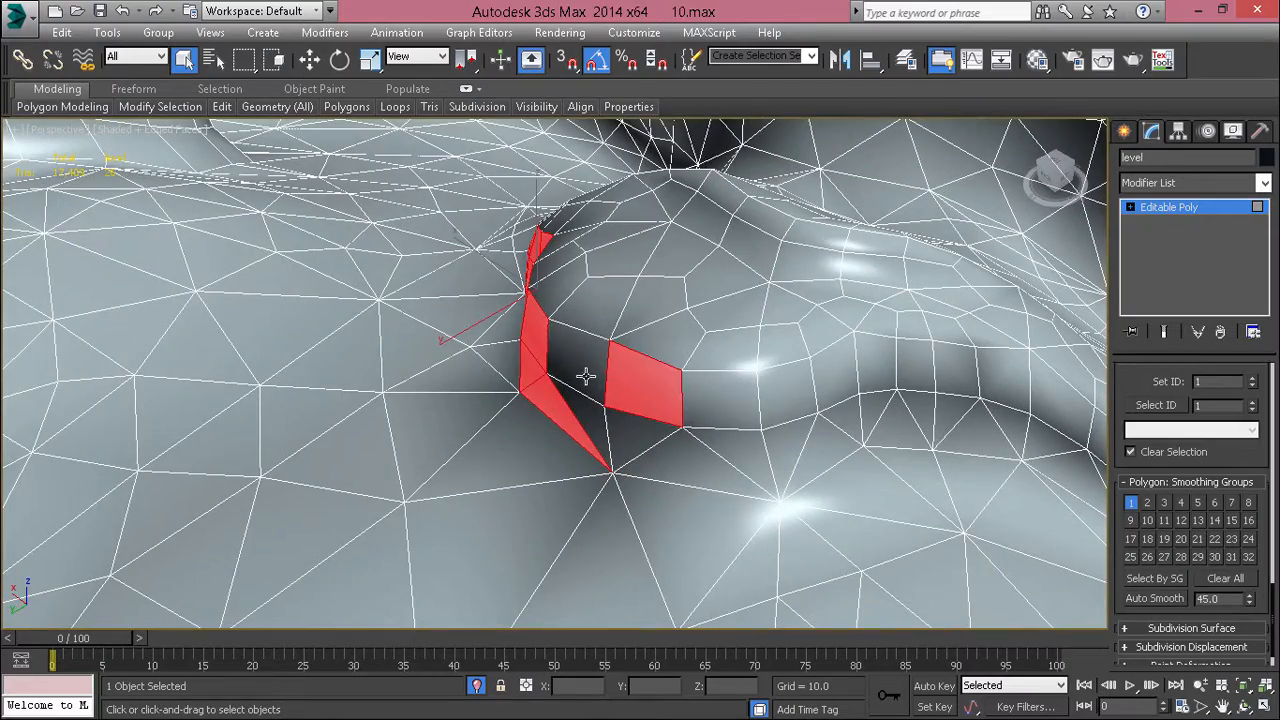
{"action": "left_click", "coordinate": [586, 371], "text": "ctrl"}
{"action": "left_click", "coordinate": [623, 443], "text": "ctrl"}
{"action": "left_click", "coordinate": [560, 460], "text": "ctrl"}
{"action": "left_click", "coordinate": [672, 474], "text": "ctrl"}
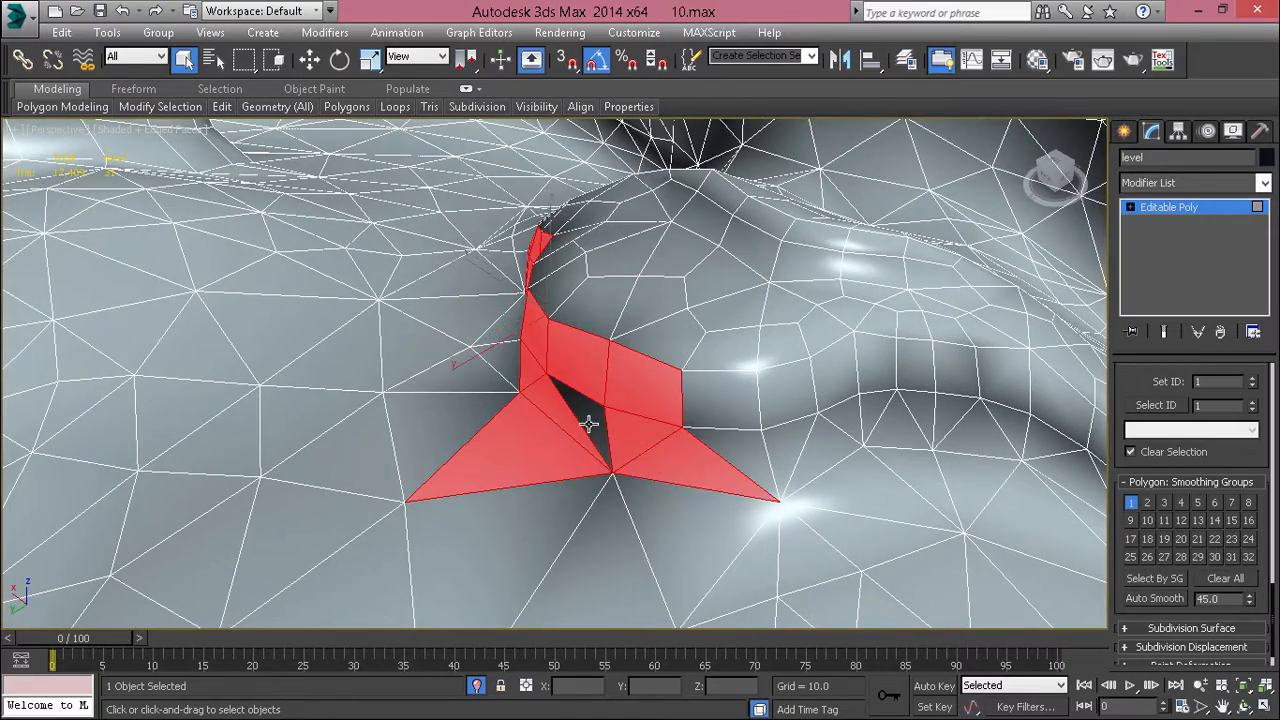
{"action": "left_click", "coordinate": [588, 424], "text": "ctrl"}
{"action": "left_click", "coordinate": [538, 463], "text": "alt"}
{"action": "left_click", "coordinate": [725, 417], "text": "shift"}
Step: Extend the selection along the upper row of side polygons on the mound's long inner curve
{"action": "middle_click_drag", "start_coordinate": [959, 417], "coordinate": [412, 432], "text": "alt"}
{"action": "left_click", "coordinate": [413, 427], "text": "ctrl"}
{"action": "left_click", "coordinate": [491, 396], "text": "ctrl"}
{"action": "left_click", "coordinate": [458, 402], "text": "ctrl"}
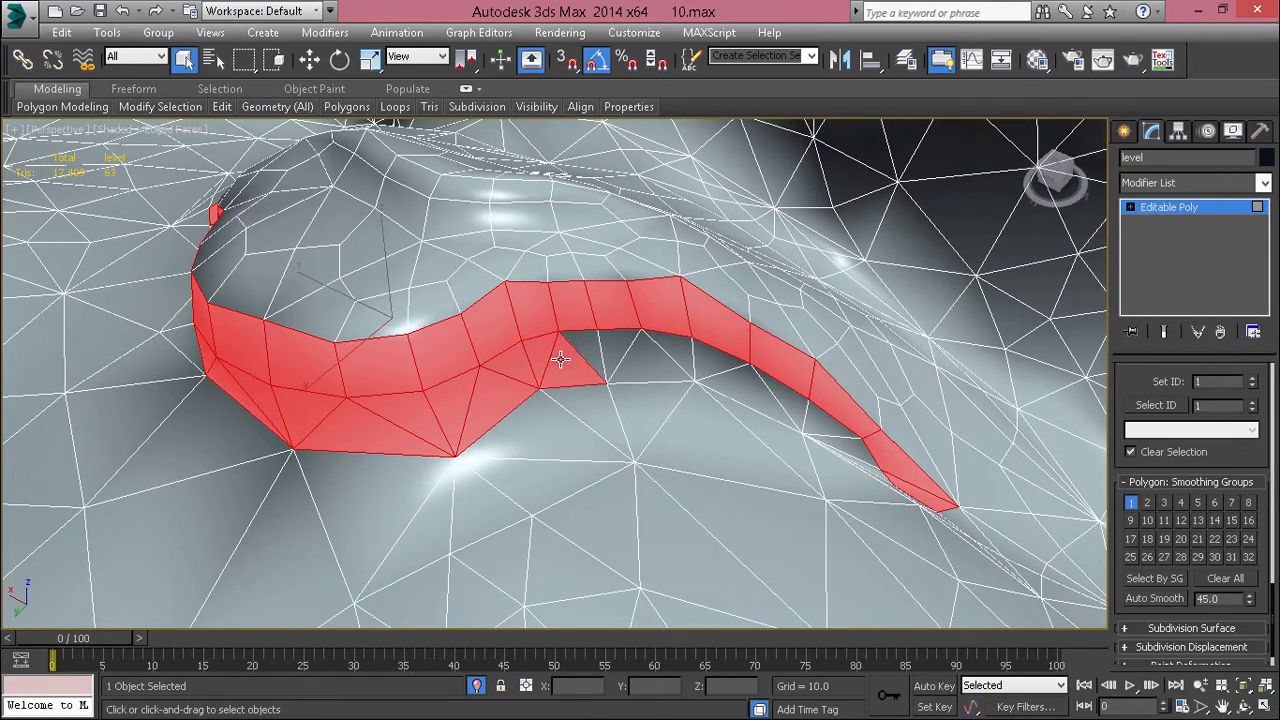
Step: Add the lower row of side polygons beneath that curve, including the thin slivers near its narrow end
{"action": "left_click", "coordinate": [618, 360], "text": "ctrl"}
{"action": "left_click", "coordinate": [655, 362], "text": "ctrl"}
{"action": "left_click", "coordinate": [678, 358], "text": "ctrl"}
{"action": "left_click", "coordinate": [722, 368], "text": "ctrl"}
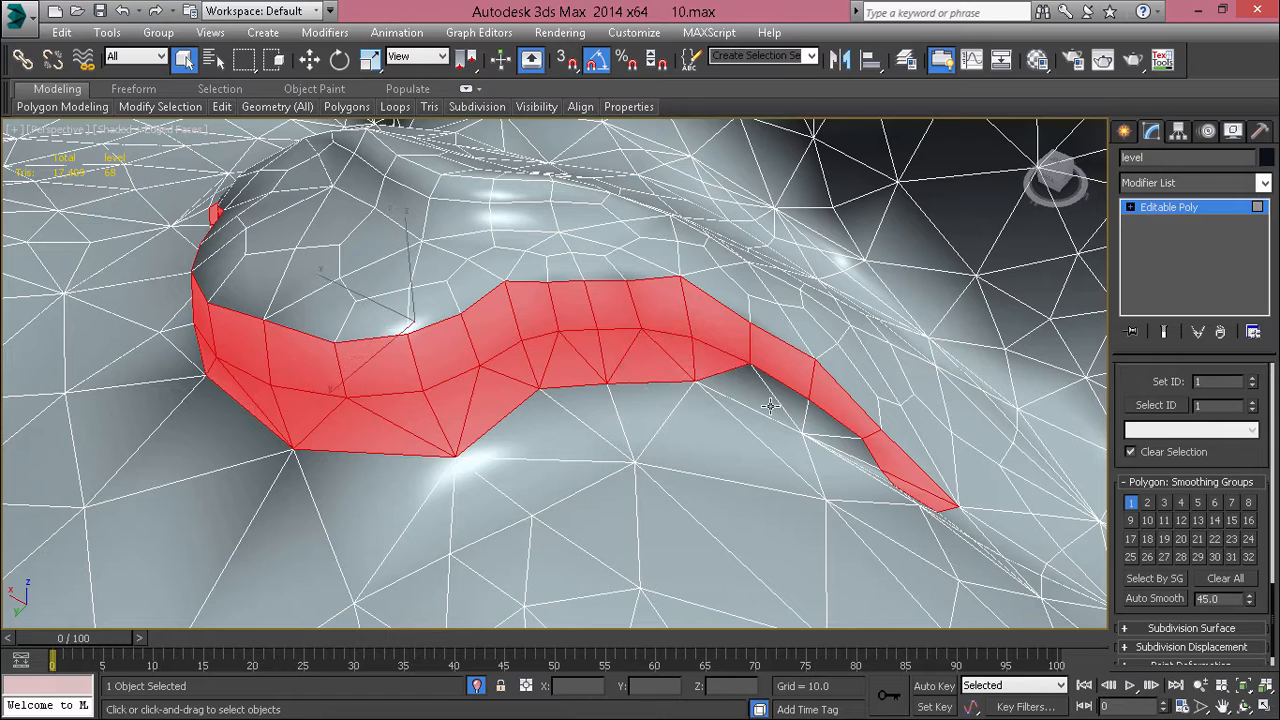
{"action": "left_click", "coordinate": [790, 408], "text": "ctrl"}
{"action": "scroll", "coordinate": [858, 473], "scroll_direction": "up", "scroll_amount": 5}
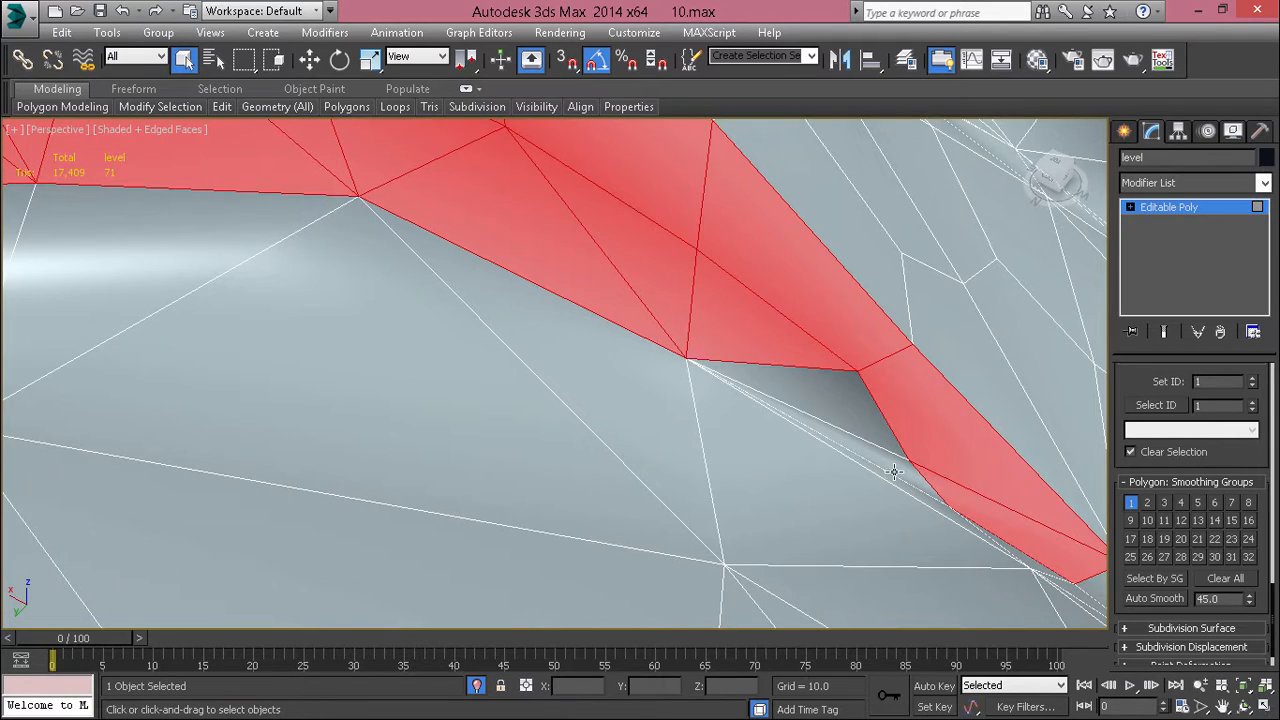
{"action": "left_click", "coordinate": [894, 472], "text": "ctrl"}
{"action": "middle_click_drag", "start_coordinate": [894, 472], "coordinate": [686, 215], "text": "alt"}
{"action": "left_click", "coordinate": [488, 422], "text": "ctrl"}
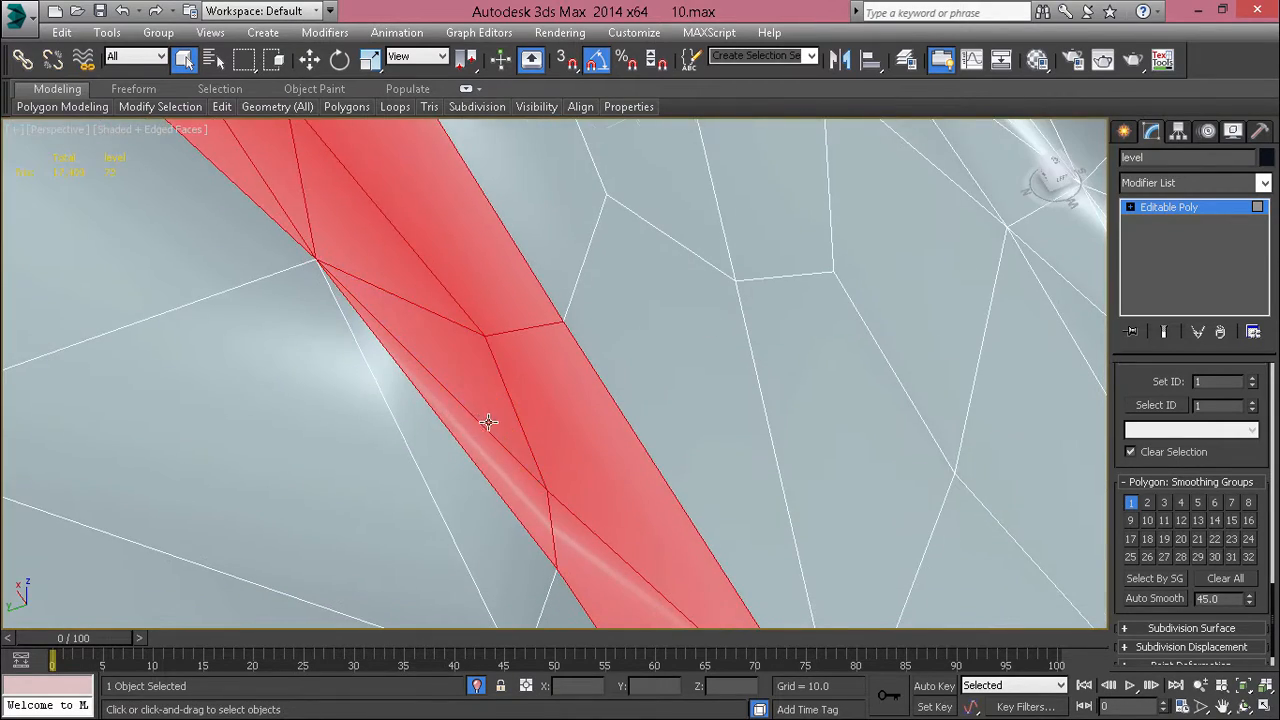
Step: Remove the remaining stray polygons from the mound's side selection along its curve and at its narrow end
{"action": "scroll", "coordinate": [488, 422], "scroll_direction": "down", "scroll_amount": 5}
{"action": "middle_click_drag", "start_coordinate": [488, 422], "coordinate": [585, 485], "text": "alt"}
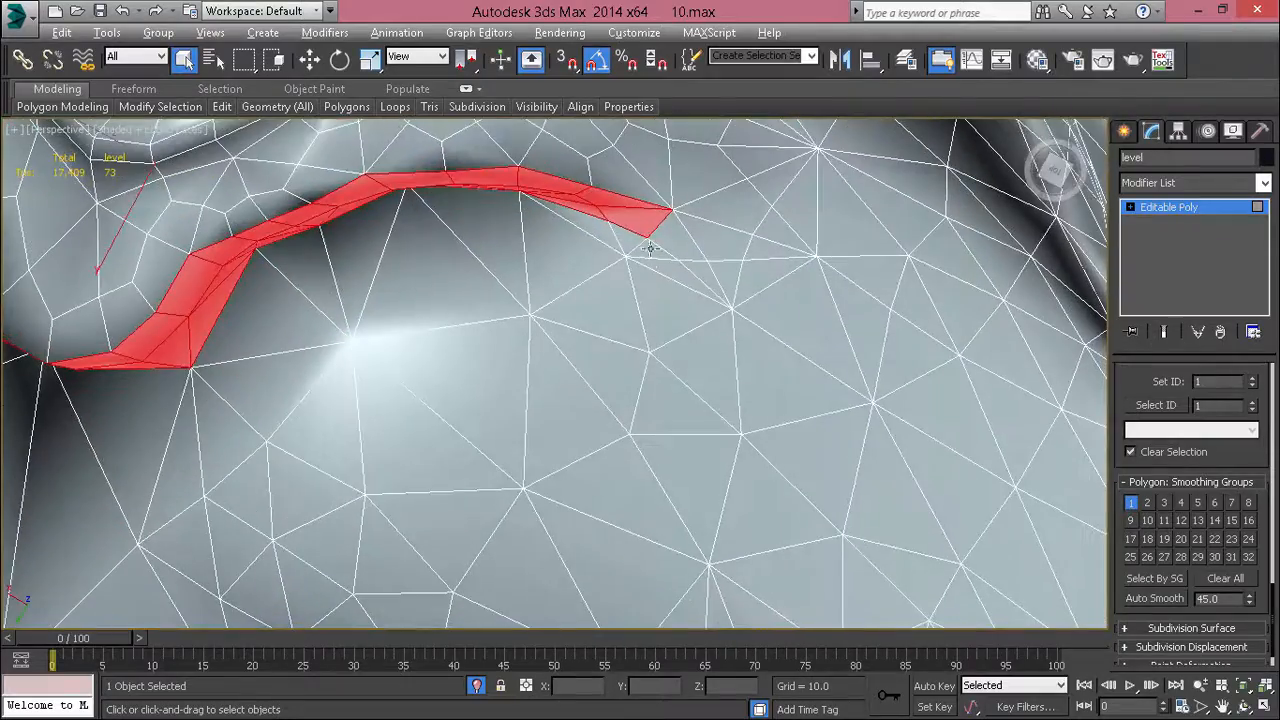
{"action": "left_click_drag", "start_coordinate": [630, 235], "coordinate": [630, 236], "text": "alt"}
{"action": "middle_click_drag", "start_coordinate": [383, 280], "coordinate": [730, 425]}
{"action": "left_click", "coordinate": [447, 500], "text": "ctrl"}
{"action": "scroll", "coordinate": [438, 499], "scroll_direction": "down", "scroll_amount": 3}
{"action": "left_click", "coordinate": [667, 534], "text": "alt"}
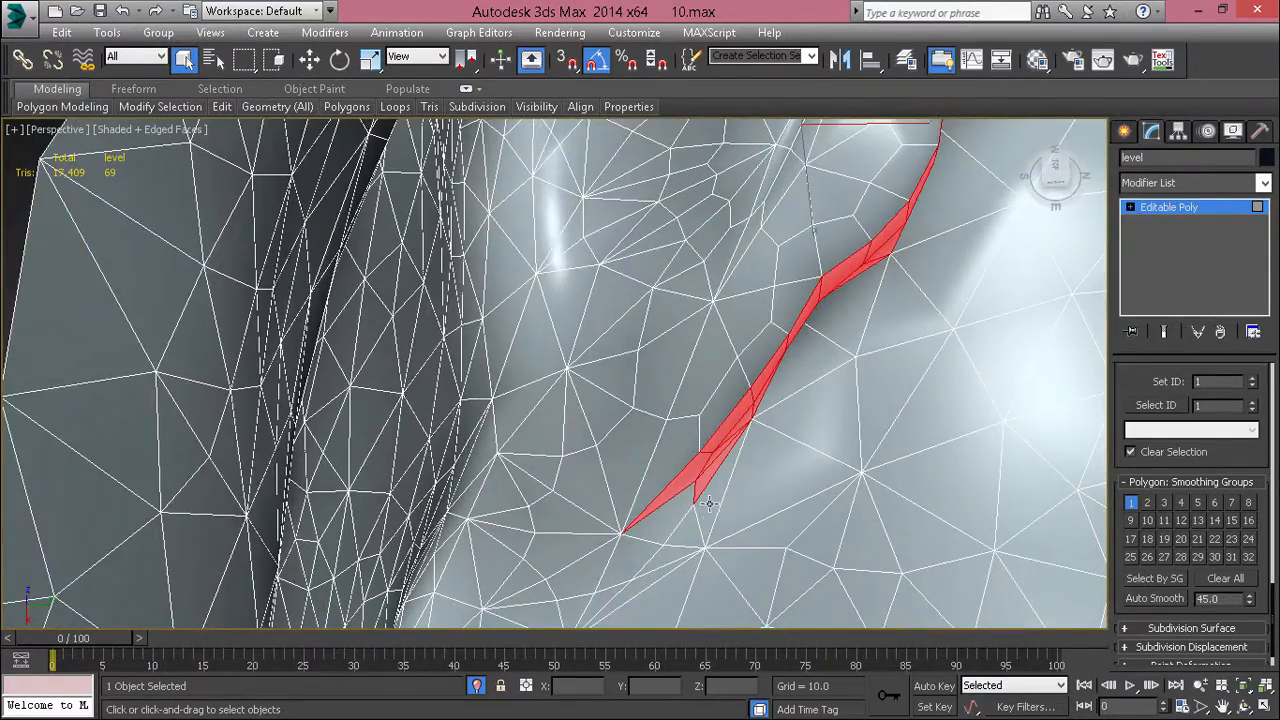
{"action": "scroll", "coordinate": [708, 504], "scroll_direction": "up", "scroll_amount": 3}
{"action": "middle_click_drag", "start_coordinate": [708, 504], "coordinate": [812, 468], "text": "alt"}
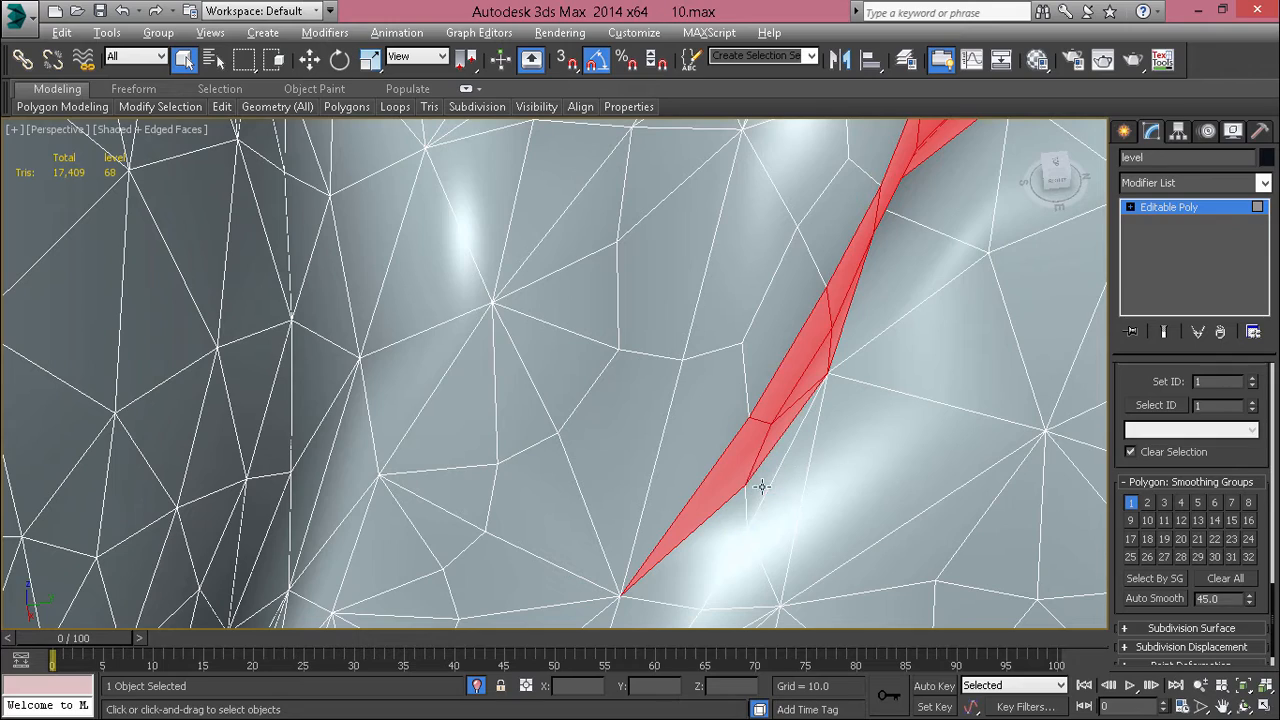
Step: Assign the selected mound sides to smoothing group 2 instead of group 1 and inspect the shading without edges
{"action": "left_click", "coordinate": [1147, 502]}
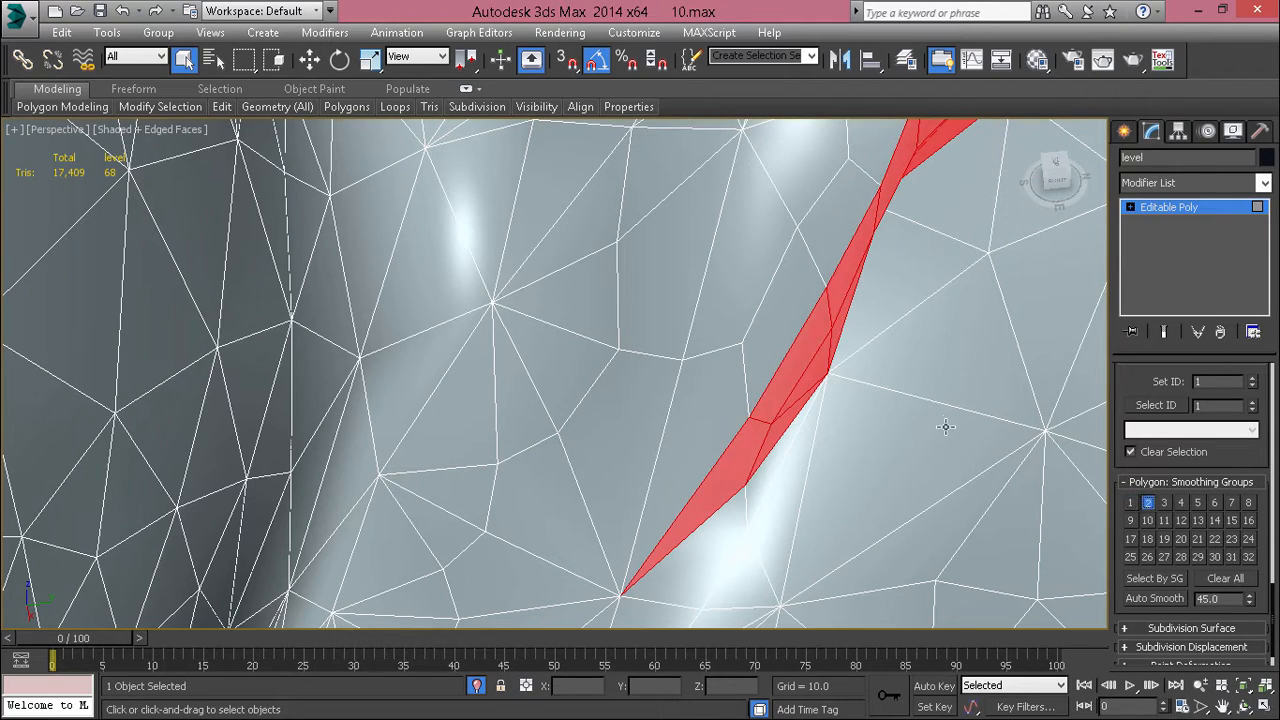
{"action": "mouse_move", "coordinate": [942, 422]}
{"action": "middle_mouse_down", "text": "alt"}
{"action": "mouse_move", "coordinate": [877, 429]}
{"action": "mouse_move", "coordinate": [797, 289]}
{"action": "mouse_move", "coordinate": [738, 424]}
{"action": "mouse_move", "coordinate": [677, 374]}
{"action": "mouse_move", "coordinate": [686, 363]}
{"action": "mouse_move", "coordinate": [663, 429]}
{"action": "middle_mouse_up", "text": "alt"}
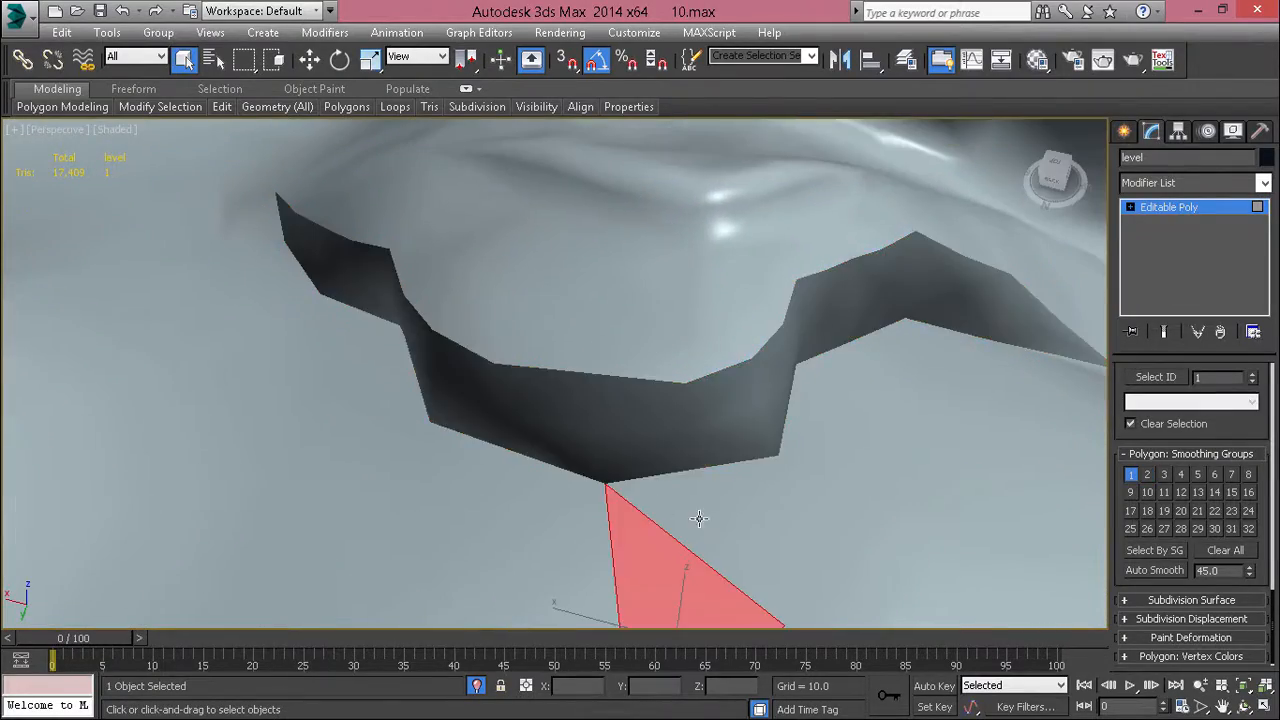
{"action": "middle_click_drag", "start_coordinate": [698, 517], "coordinate": [688, 357], "text": "alt"}
{"action": "key", "text": "F4"}
Step: Select both rows of side polygons along the adjacent bent ledge, put them in a separate smoothing group, and deselect them
{"action": "middle_click_drag", "start_coordinate": [567, 362], "coordinate": [686, 405], "text": "alt"}
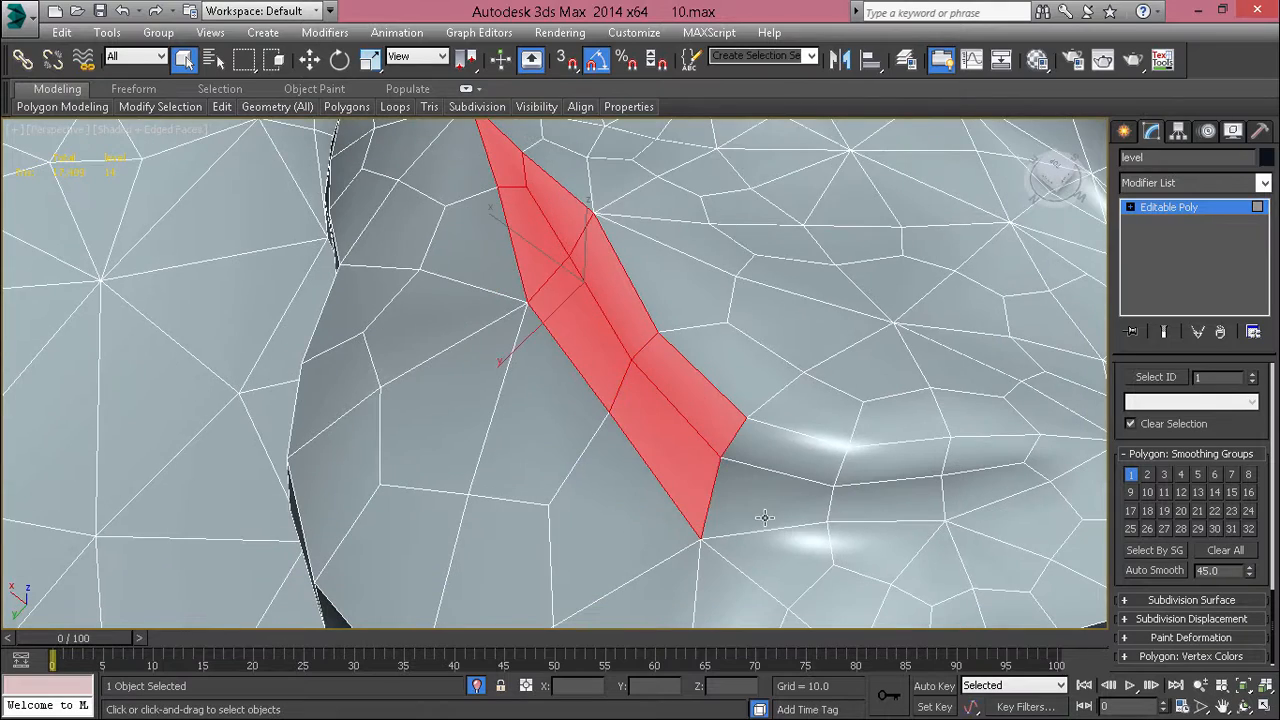
{"action": "middle_click_drag", "start_coordinate": [891, 459], "coordinate": [765, 430], "text": "alt"}
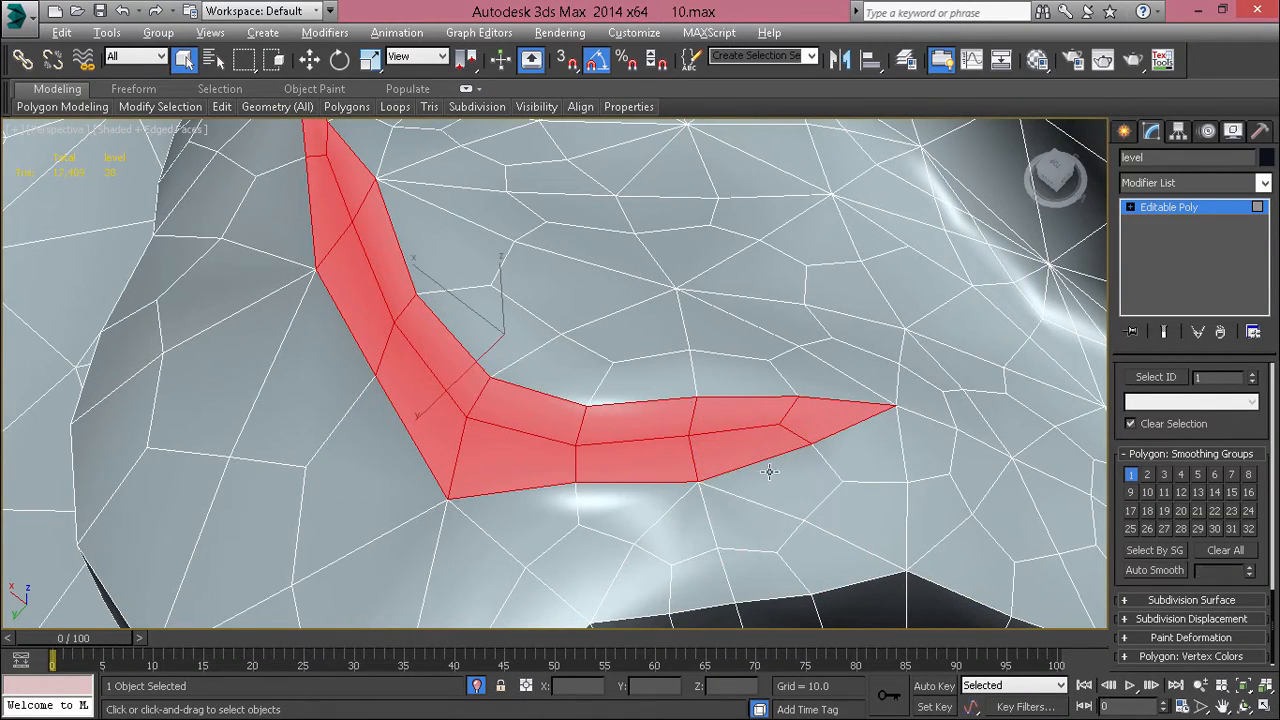
{"action": "scroll", "coordinate": [769, 471], "scroll_direction": "down", "scroll_amount": 4}
{"action": "middle_click_drag", "start_coordinate": [769, 471], "coordinate": [924, 351], "text": "alt"}
{"action": "middle_click_drag", "start_coordinate": [924, 351], "coordinate": [920, 388], "text": "alt"}
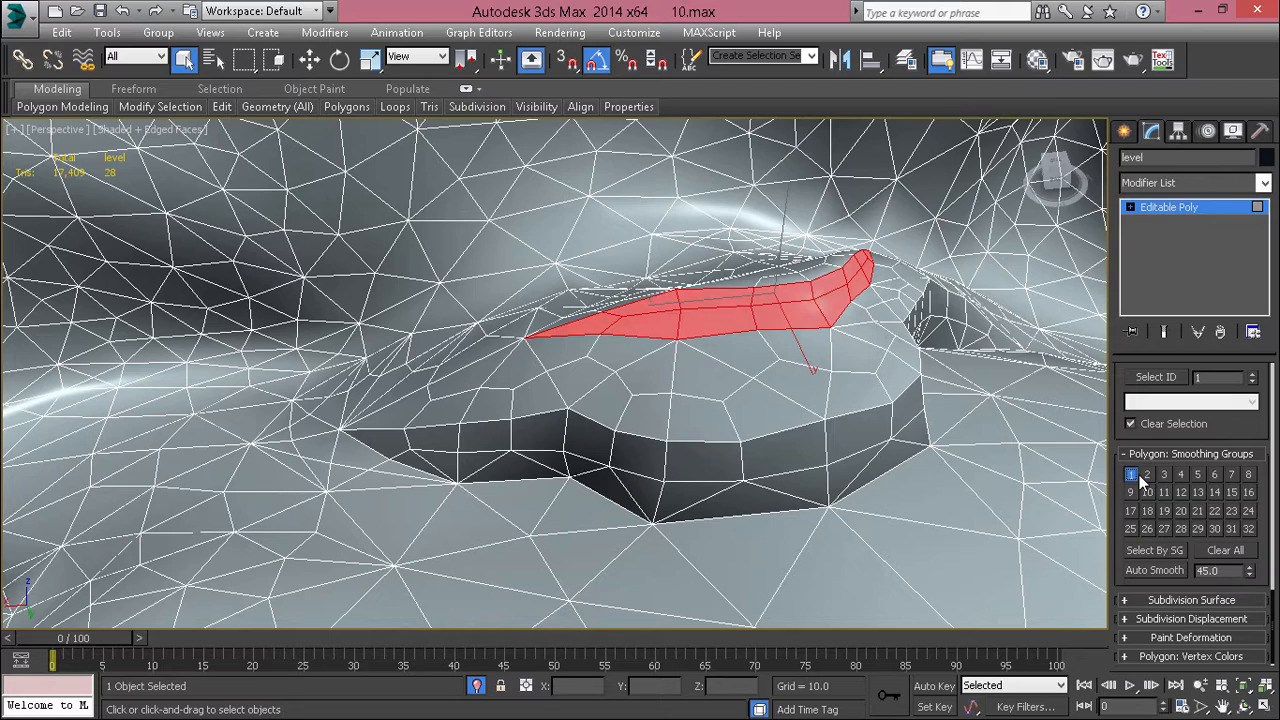
{"action": "left_click", "coordinate": [665, 406]}
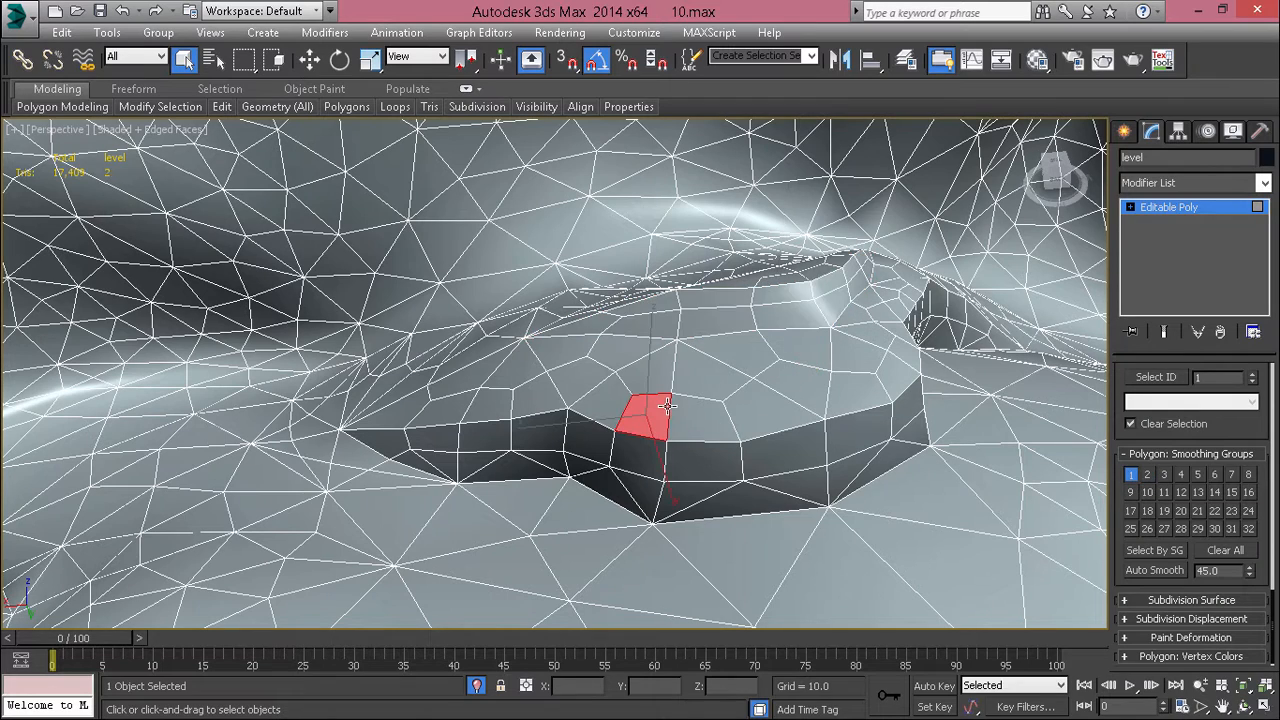
Step: Select the lower row of side polygons along the near side of the long, narrow mound
{"action": "middle_click_drag", "start_coordinate": [667, 406], "coordinate": [800, 475], "text": "alt"}
{"action": "key", "text": "F4"}
{"action": "scroll", "coordinate": [740, 403], "scroll_direction": "up", "scroll_amount": 5}
{"action": "scroll", "coordinate": [754, 403], "scroll_direction": "down", "scroll_amount": 2}
{"action": "middle_click_drag", "start_coordinate": [720, 475], "coordinate": [857, 463], "text": "alt"}
{"action": "middle_click_drag", "start_coordinate": [480, 560], "coordinate": [752, 457]}
{"action": "middle_click_drag", "start_coordinate": [632, 402], "coordinate": [450, 300], "text": "alt"}
{"action": "scroll", "coordinate": [445, 300], "scroll_direction": "up", "scroll_amount": 4}
{"action": "mouse_move", "coordinate": [430, 290]}
{"action": "middle_mouse_down"}
{"action": "mouse_move", "coordinate": [406, 506]}
{"action": "mouse_move", "coordinate": [608, 497]}
{"action": "middle_mouse_up"}
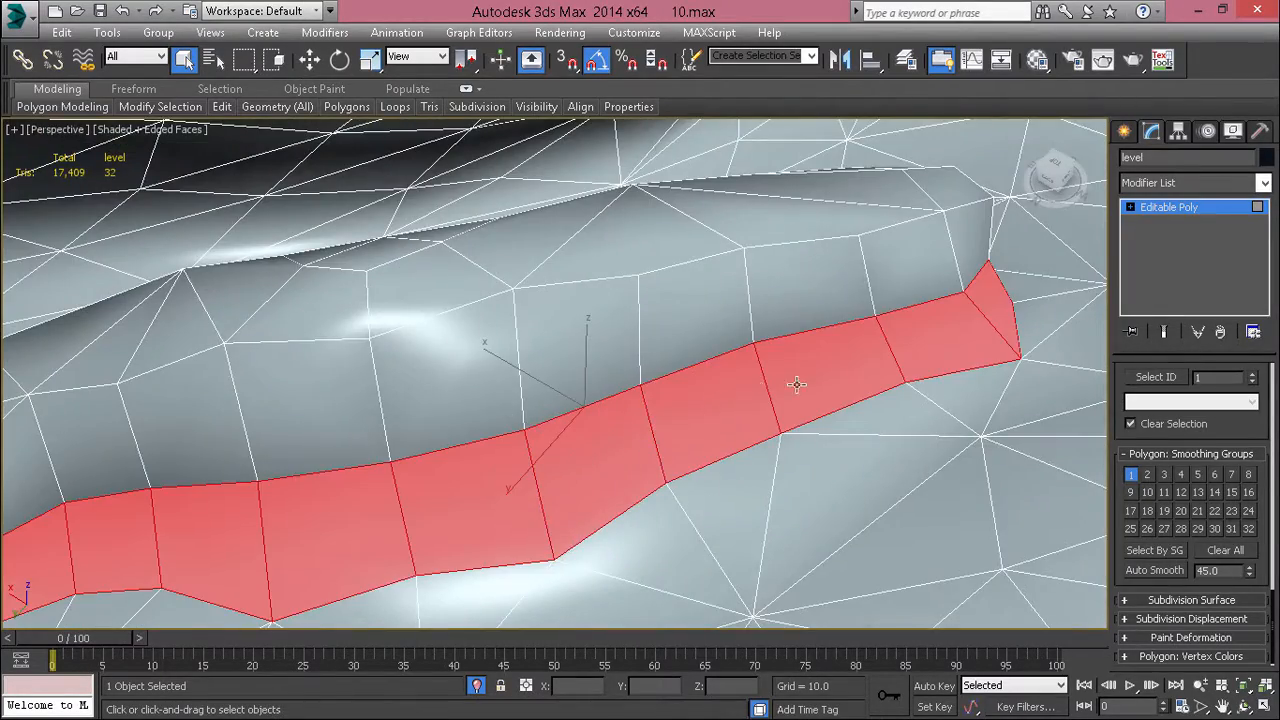
Step: Add the upper row and the side polygons around the long mound's rounded end
{"action": "scroll", "coordinate": [431, 455], "scroll_direction": "down", "scroll_amount": 5}
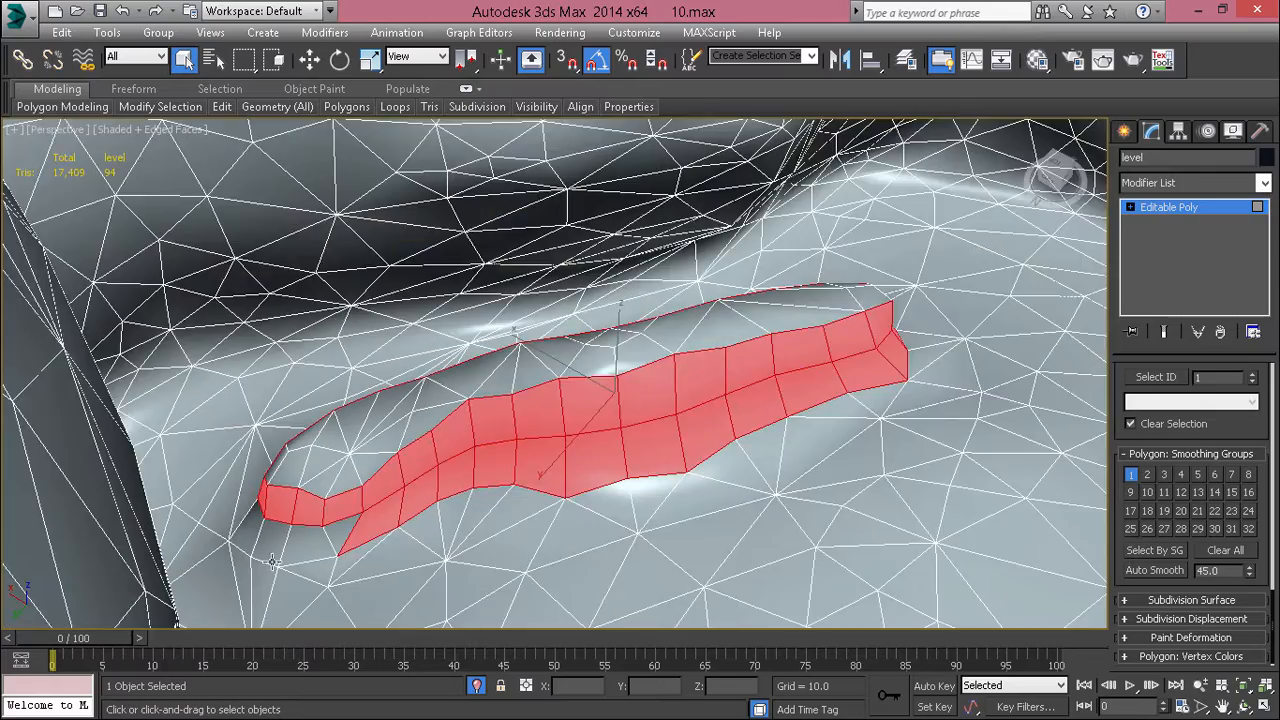
{"action": "scroll", "coordinate": [411, 490], "scroll_direction": "up", "scroll_amount": 5}
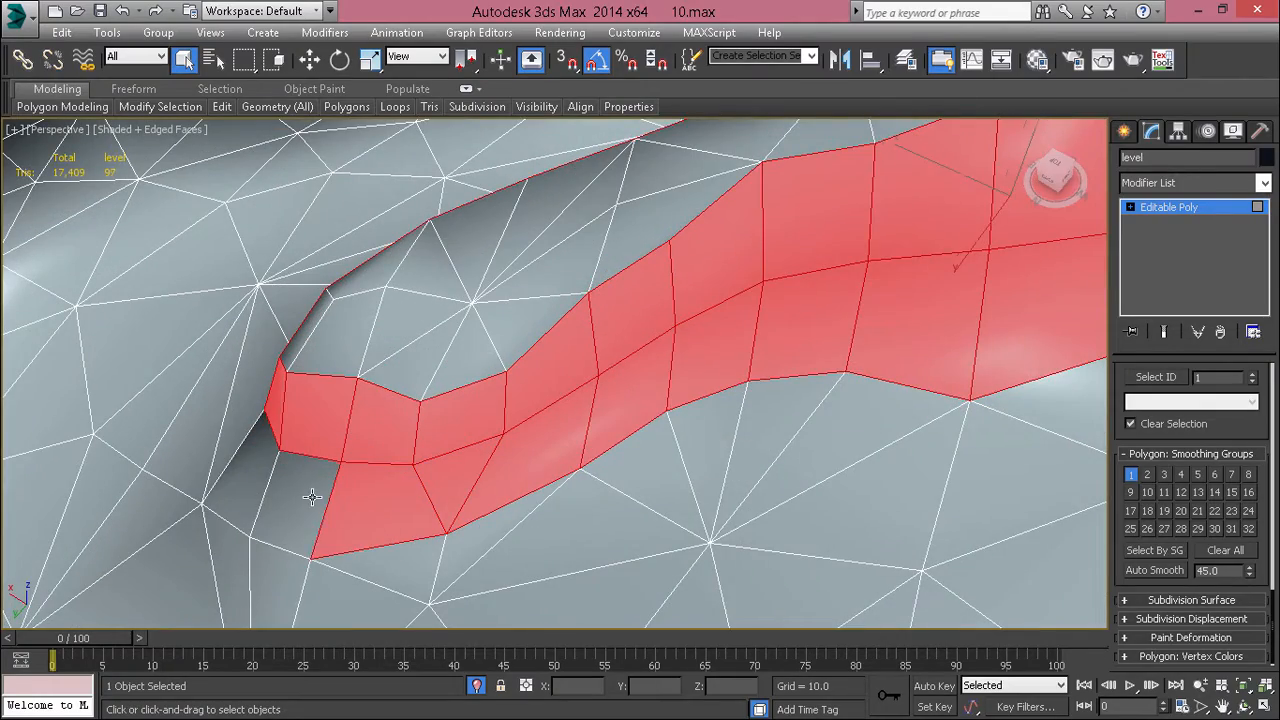
{"action": "middle_click_drag", "start_coordinate": [257, 475], "coordinate": [394, 518], "text": "alt"}
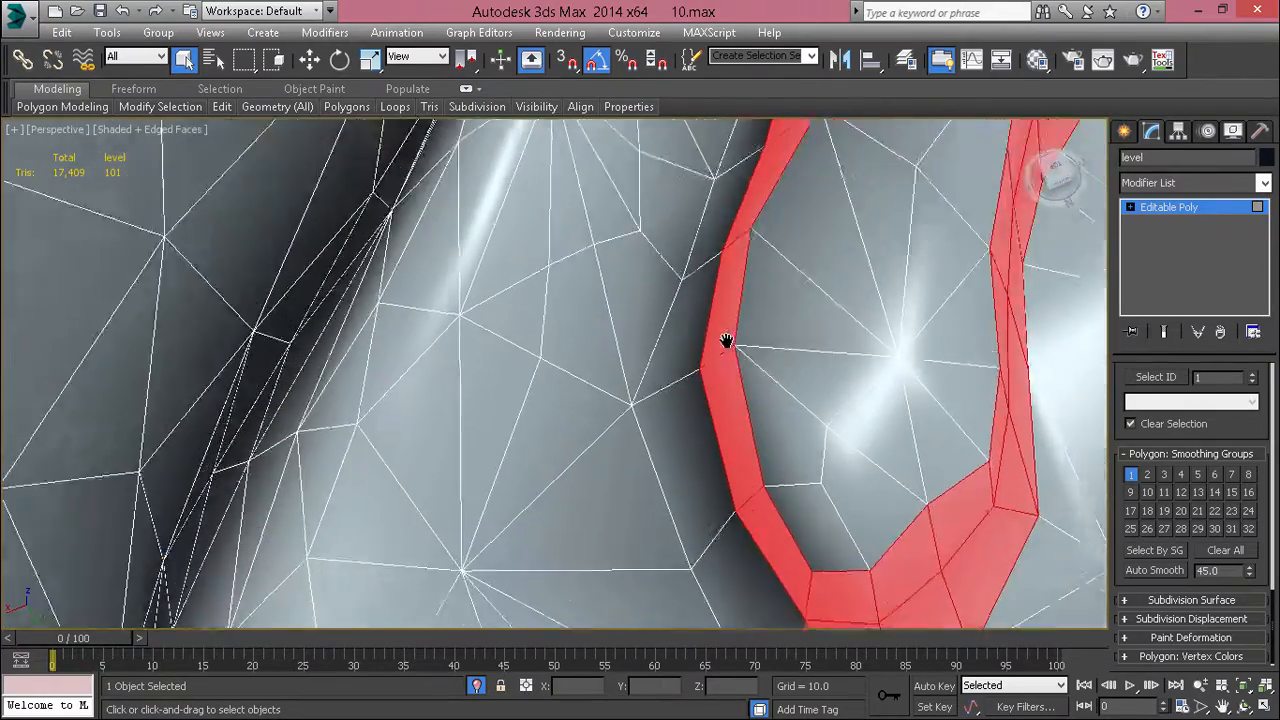
{"action": "scroll", "coordinate": [814, 374], "scroll_direction": "up", "scroll_amount": 5}
{"action": "scroll", "coordinate": [799, 427], "scroll_direction": "down", "scroll_amount": 5}
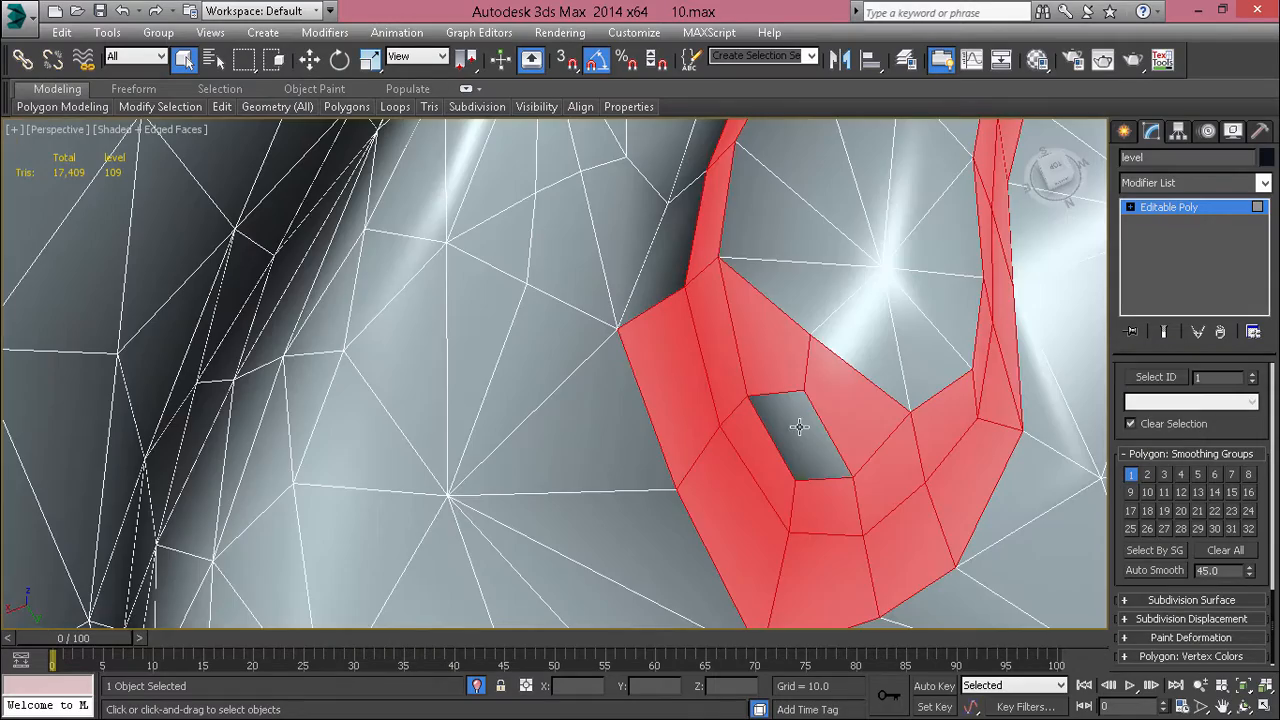
Step: Complete the side selection along the long mound's far side, checking two strip vertices before returning to polygon selection
{"action": "middle_click_drag", "start_coordinate": [649, 257], "coordinate": [543, 434], "text": "alt"}
{"action": "scroll", "coordinate": [929, 351], "scroll_direction": "up", "scroll_amount": 6}
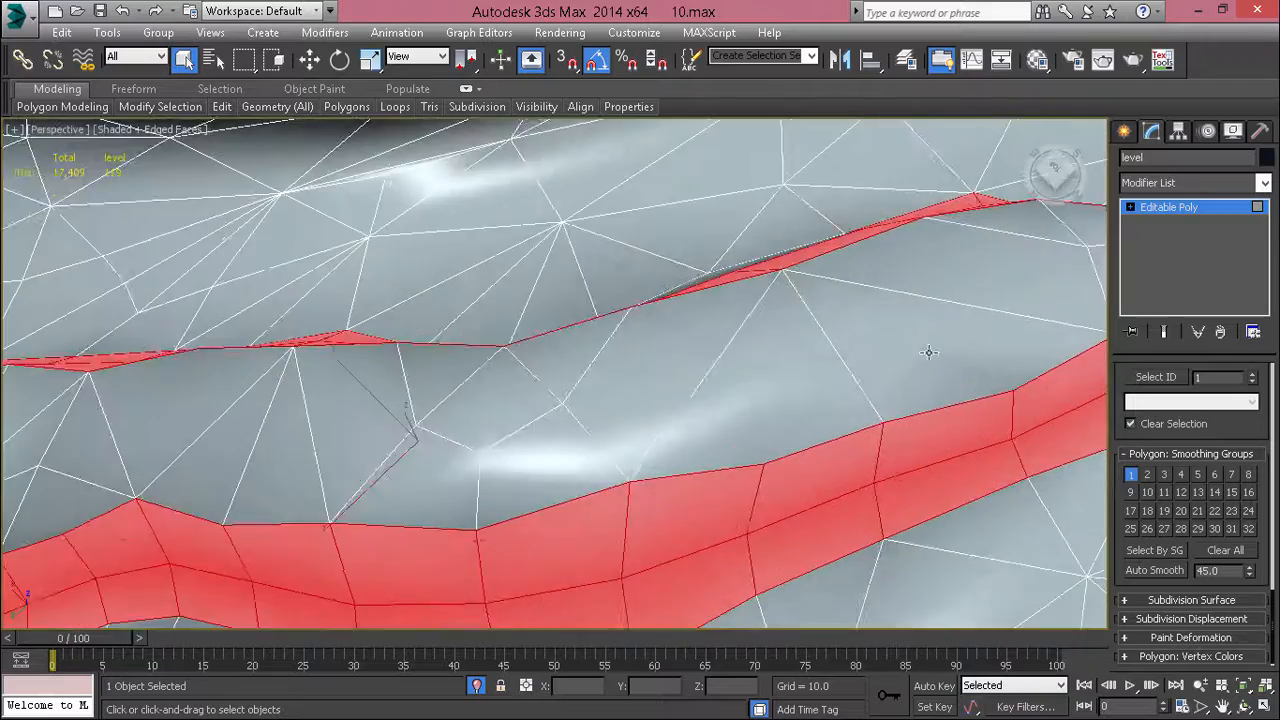
{"action": "scroll", "coordinate": [814, 346], "scroll_direction": "down", "scroll_amount": 4}
{"action": "key", "text": "1"}
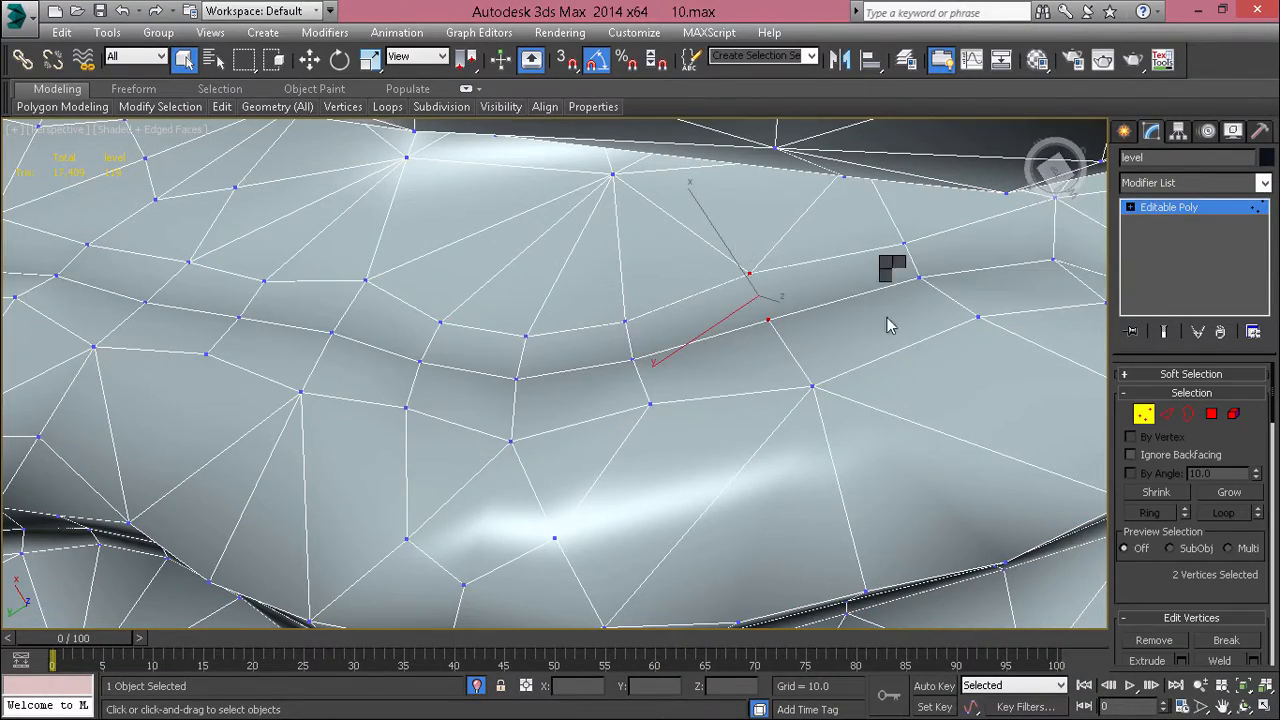
{"action": "key", "text": "4"}
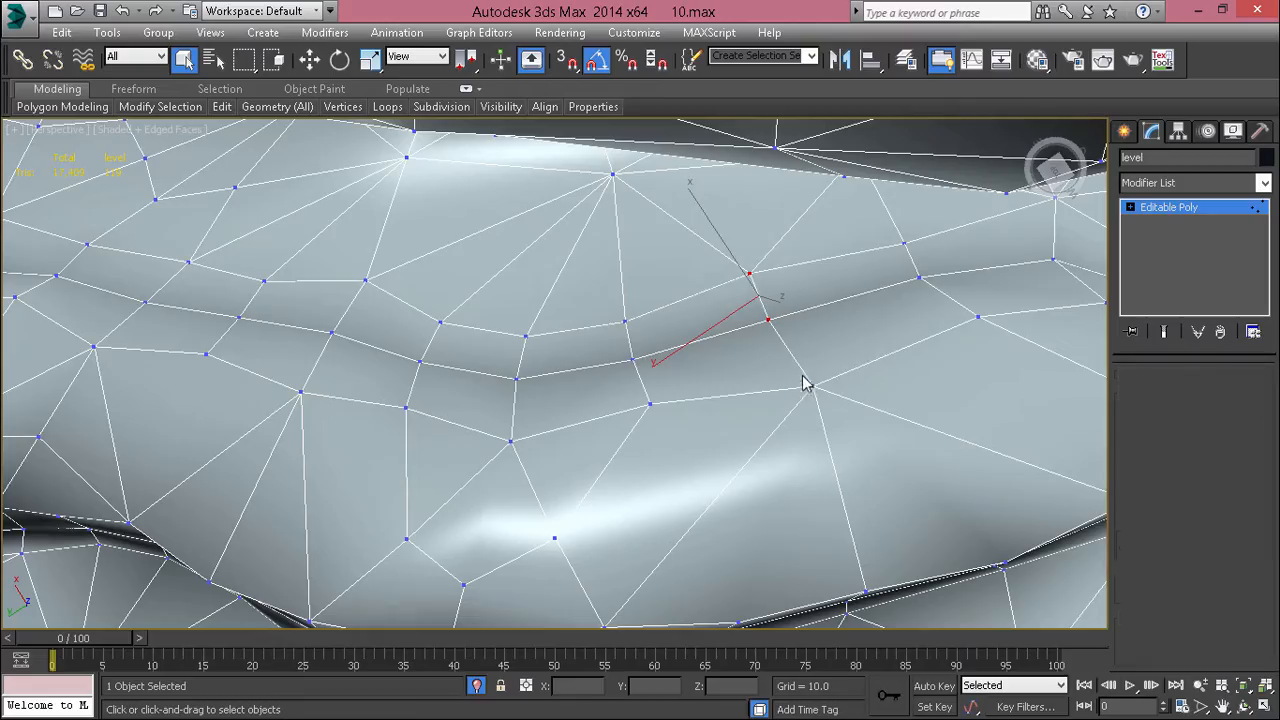
{"action": "middle_click_drag", "start_coordinate": [729, 309], "coordinate": [746, 279], "text": "alt"}
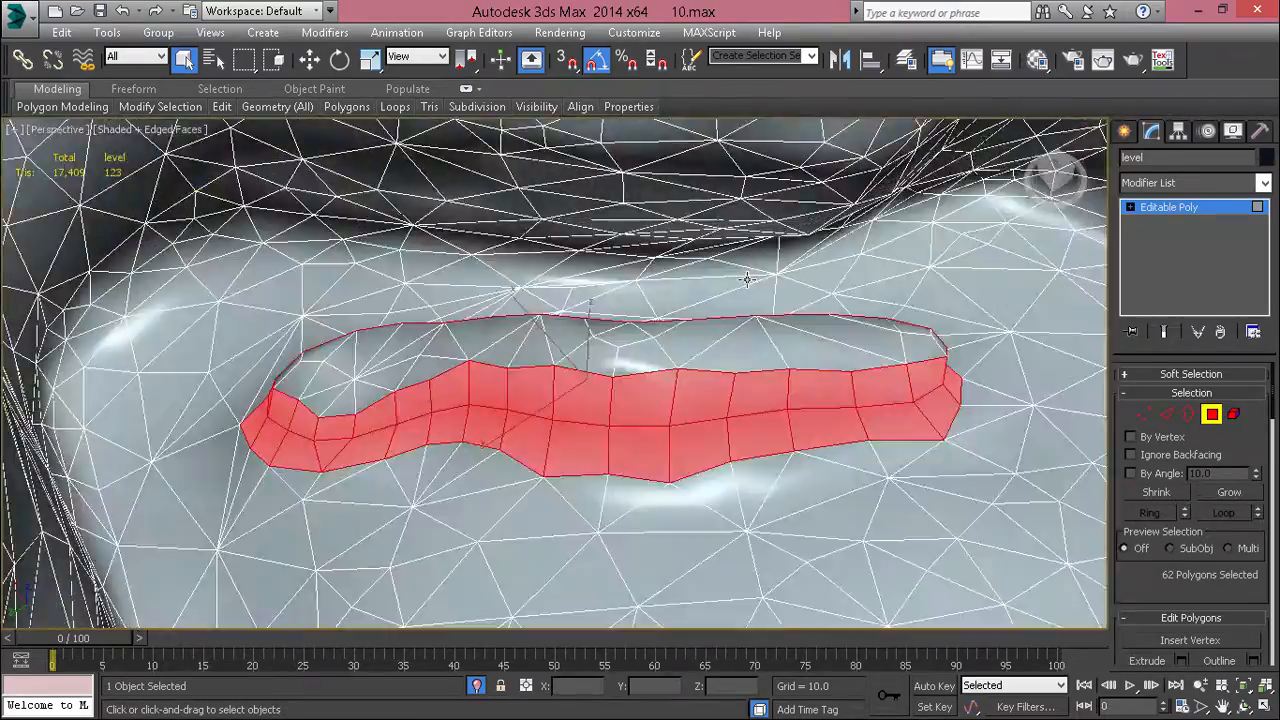
Step: Assign the long mound's selected sides to smoothing group 2 instead of group 1, then deselect and inspect the shading
{"action": "middle_click_drag", "start_coordinate": [816, 404], "coordinate": [759, 352], "text": "alt"}
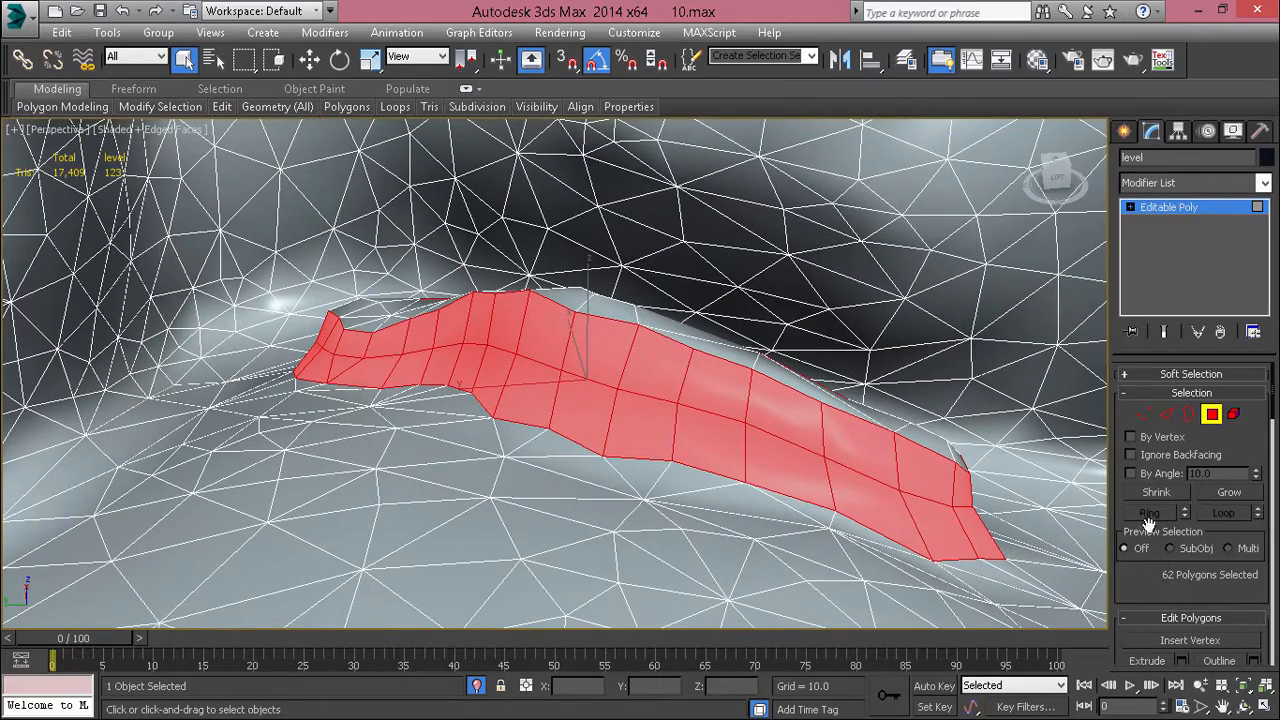
{"action": "scroll", "coordinate": [1199, 473], "scroll_direction": "down", "scroll_amount": 15}
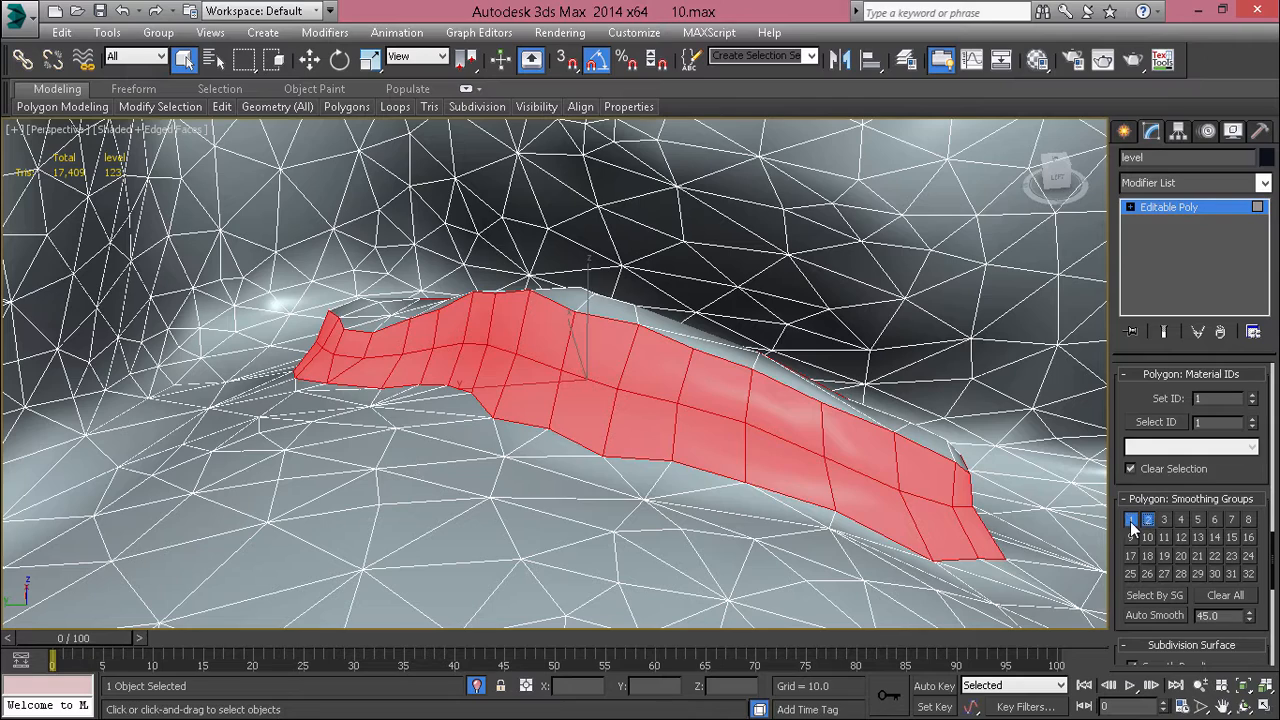
{"action": "key", "text": "F4"}
{"action": "left_click", "coordinate": [742, 551]}
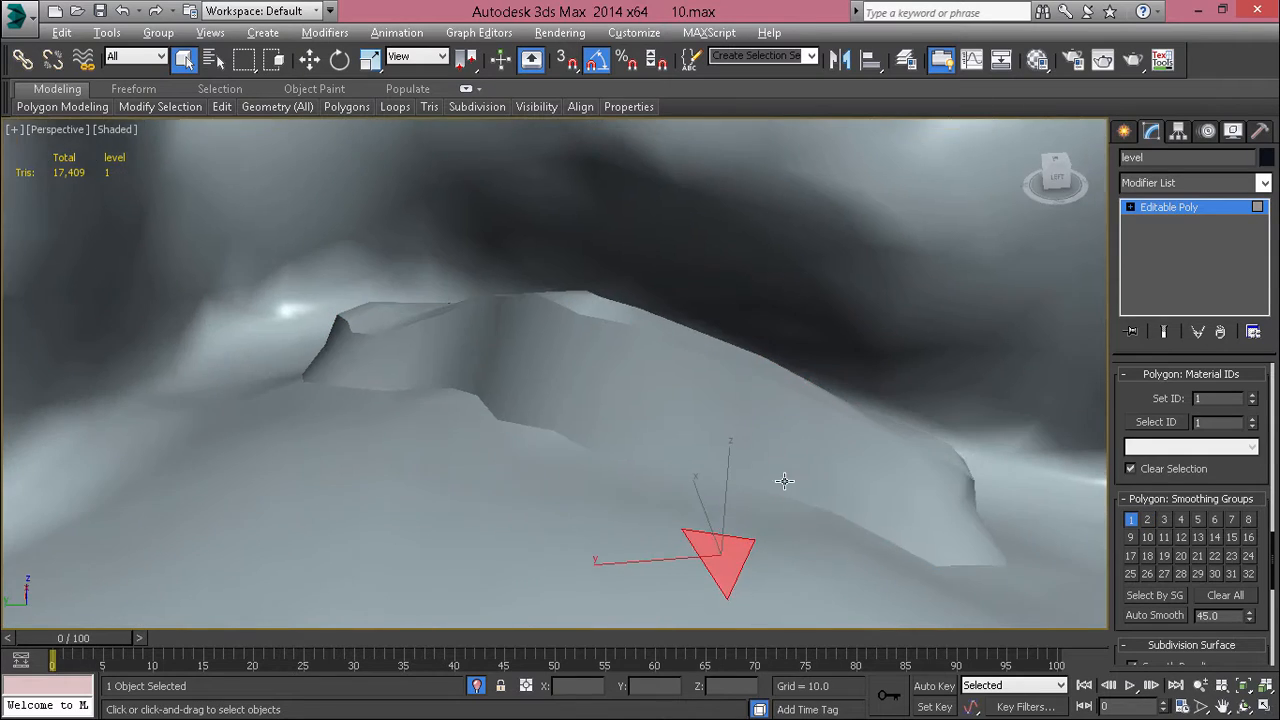
{"action": "middle_click_drag", "start_coordinate": [786, 483], "coordinate": [639, 320], "text": "alt"}
{"action": "left_click", "coordinate": [749, 417]}
Step: Select the small side polygons at the narrow starting end of the lower tier beneath the small oval mound
{"action": "key", "text": "F4"}
{"action": "scroll", "coordinate": [646, 320], "scroll_direction": "up", "scroll_amount": 5}
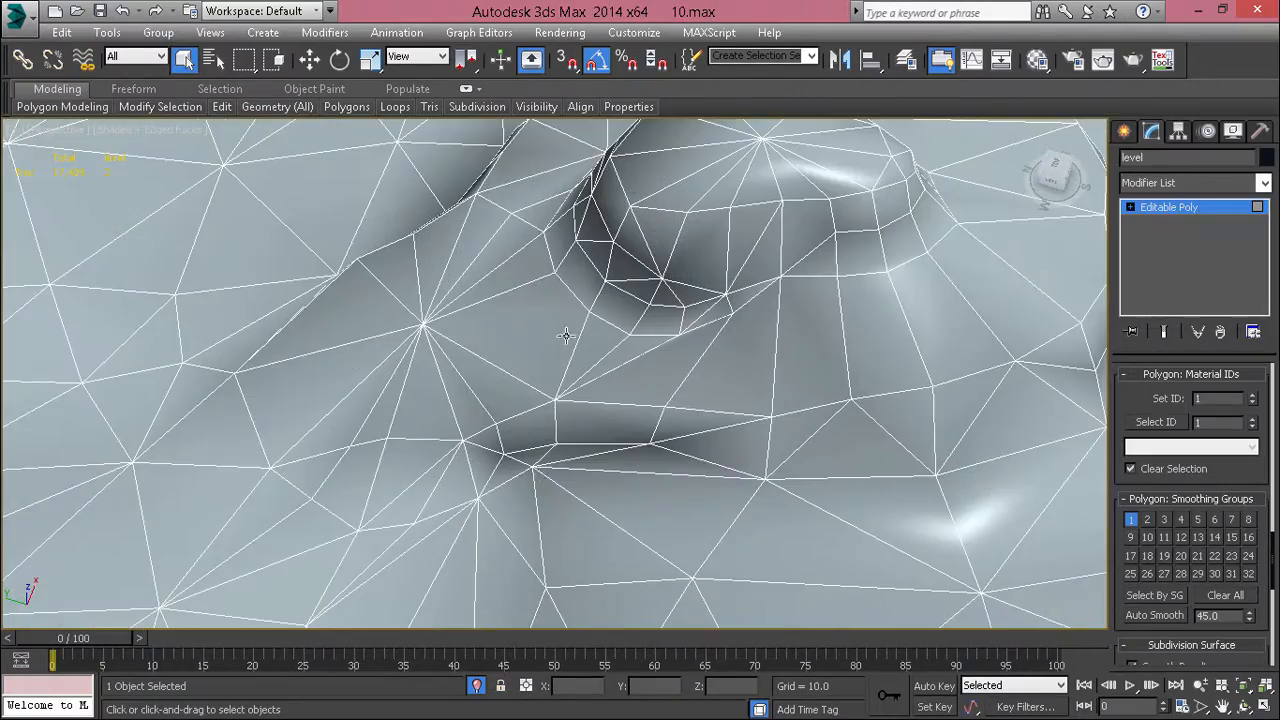
{"action": "left_click", "coordinate": [454, 481]}
{"action": "key", "text": "z"}
{"action": "scroll", "coordinate": [449, 483], "scroll_direction": "down", "scroll_amount": 6}
{"action": "middle_click_drag", "start_coordinate": [449, 483], "coordinate": [520, 438], "text": "alt"}
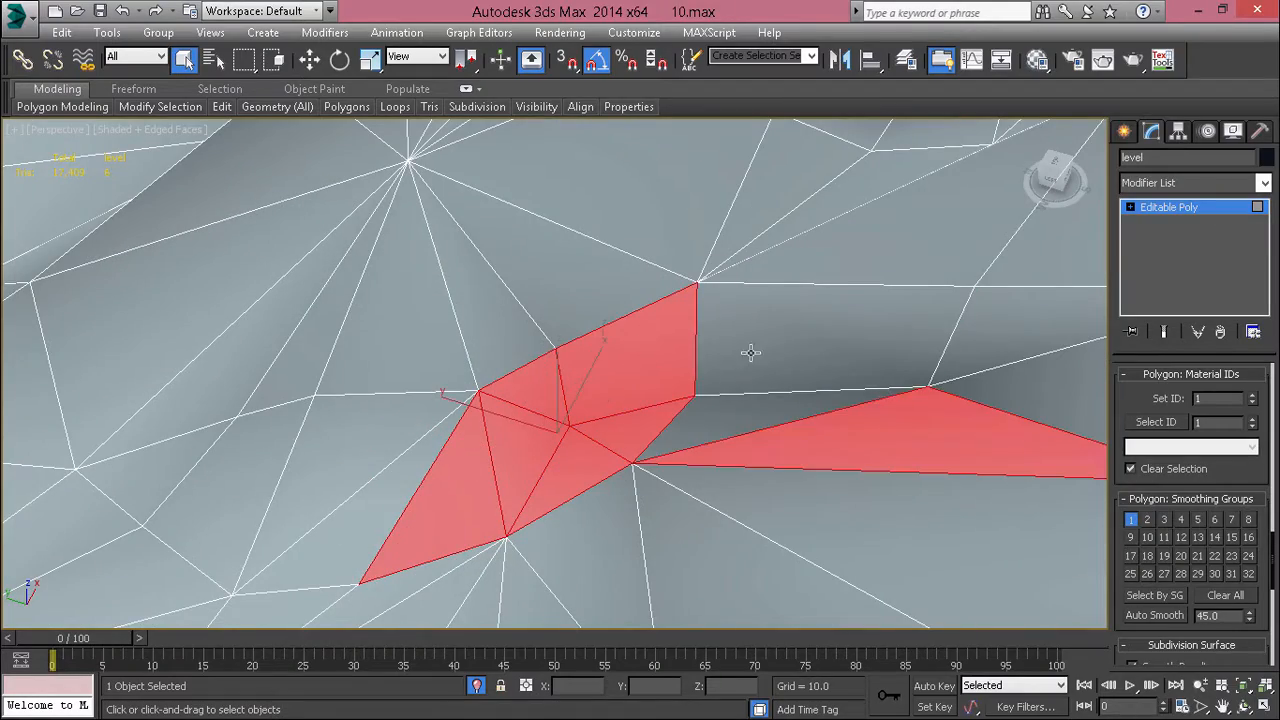
{"action": "left_click", "coordinate": [840, 433], "text": "alt"}
{"action": "middle_click_drag", "start_coordinate": [704, 420], "coordinate": [488, 381]}
Step: Extend the selection along the lower tier's side strip to the corner where the ledge bends
{"action": "scroll", "coordinate": [572, 425], "scroll_direction": "down", "scroll_amount": 5}
{"action": "middle_click_drag", "start_coordinate": [518, 301], "coordinate": [473, 437], "text": "alt"}
{"action": "left_click", "coordinate": [585, 400], "text": "ctrl"}
{"action": "left_click", "coordinate": [637, 392], "text": "ctrl"}
{"action": "left_click", "coordinate": [705, 385], "text": "ctrl"}
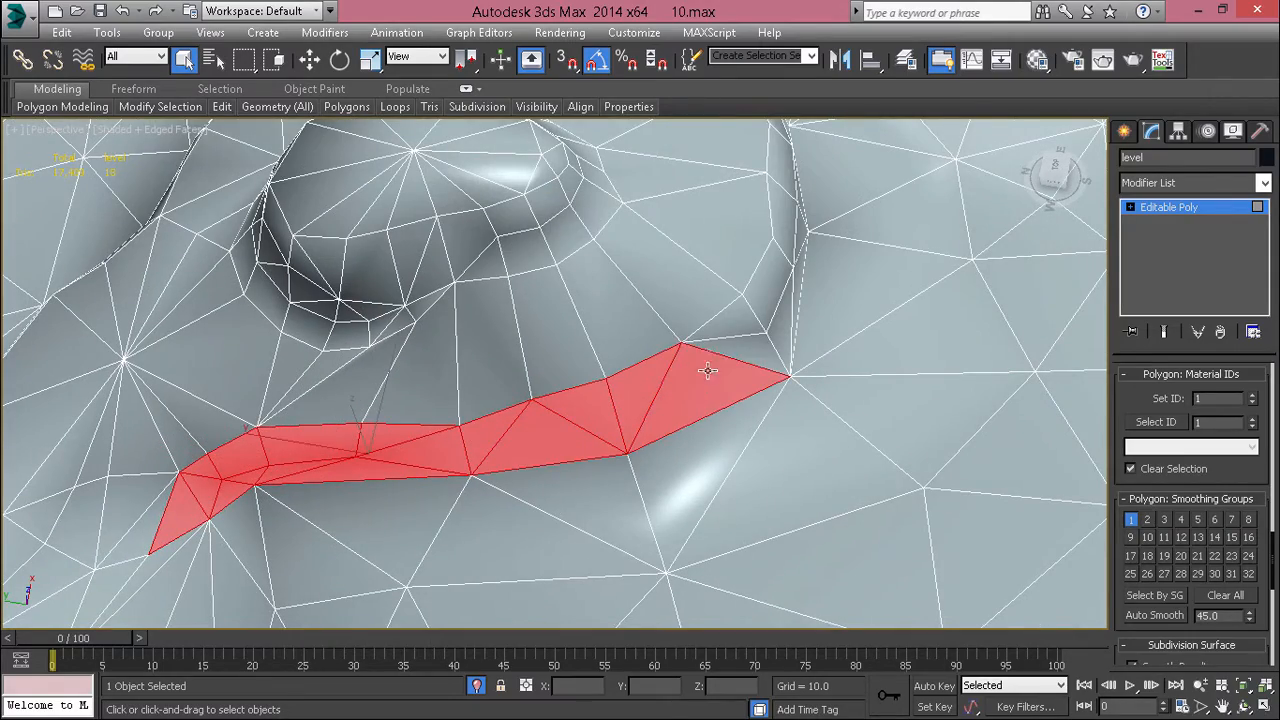
{"action": "left_click", "coordinate": [744, 348], "text": "ctrl"}
Step: Add the lower tier's side polygons past the corner, excluding the stray ground triangle below the strip
{"action": "middle_click_drag", "start_coordinate": [758, 348], "coordinate": [385, 288], "text": "alt"}
{"action": "left_click", "coordinate": [379, 295], "text": "ctrl"}
{"action": "left_click", "coordinate": [411, 402], "text": "ctrl"}
{"action": "left_click", "coordinate": [471, 344], "text": "ctrl"}
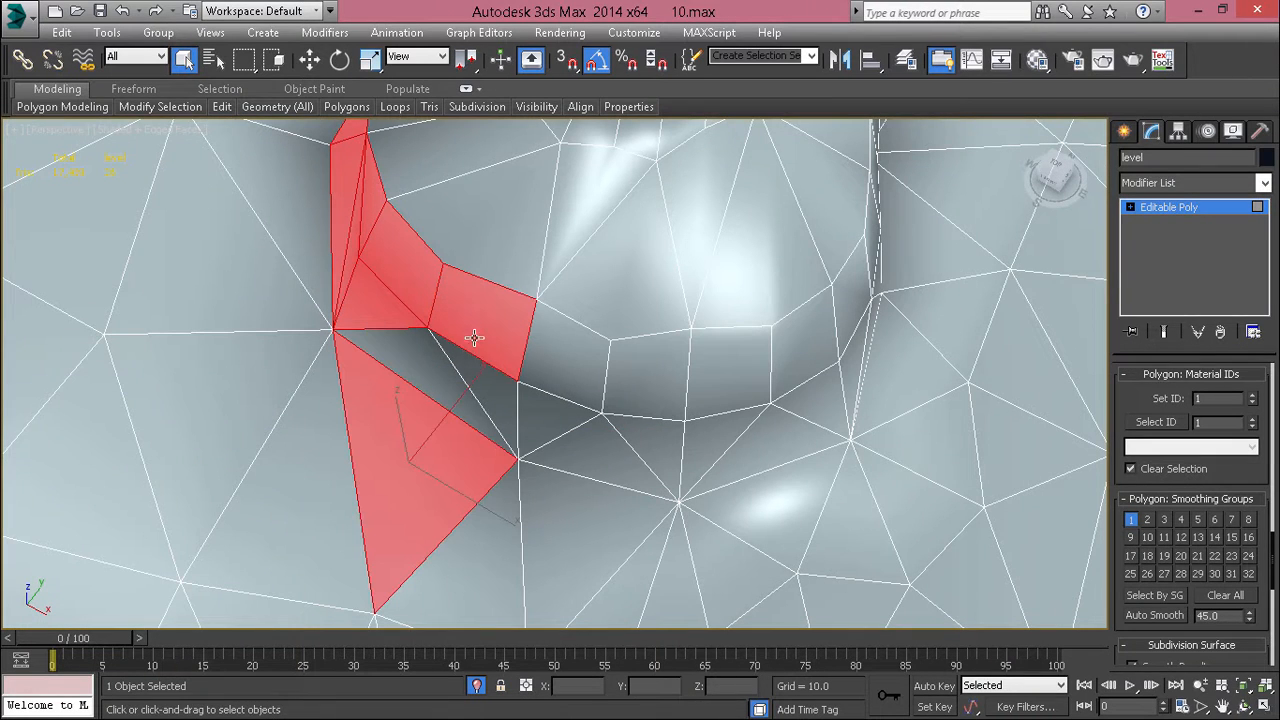
{"action": "left_click", "coordinate": [461, 369], "text": "ctrl"}
{"action": "left_click", "coordinate": [410, 375], "text": "ctrl"}
{"action": "left_click", "coordinate": [387, 432], "text": "ctrl"}
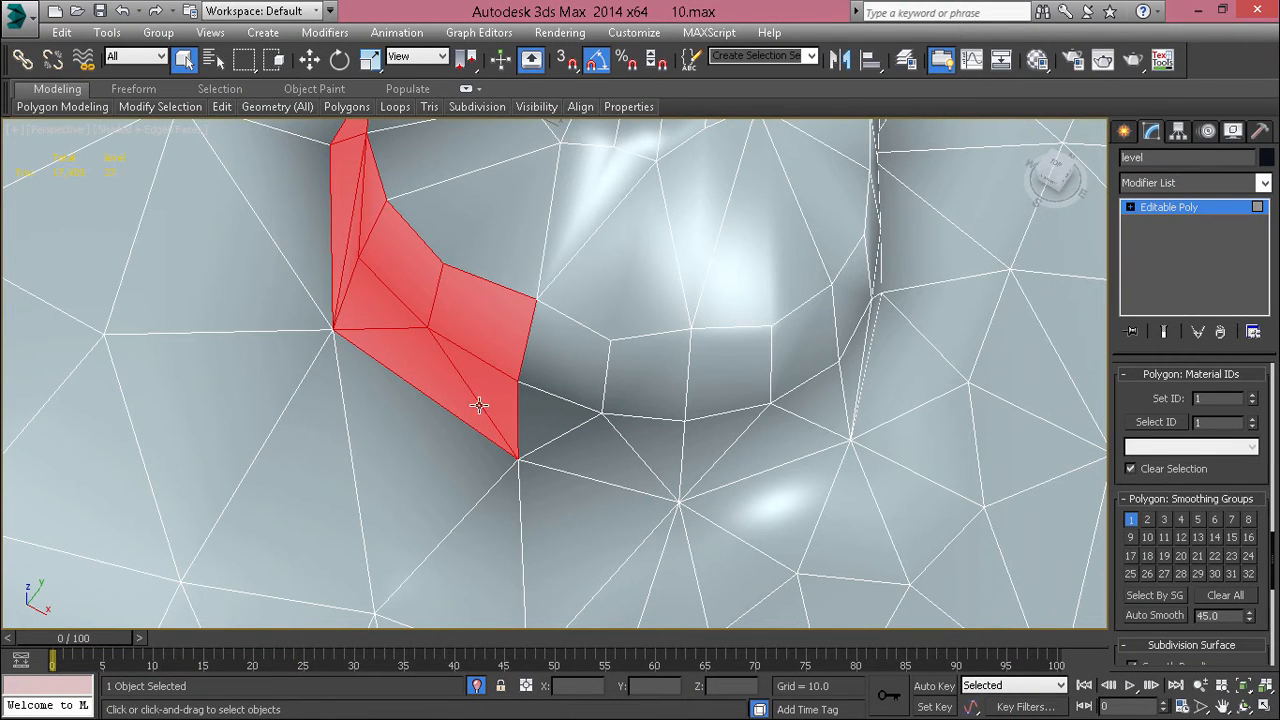
Step: Extend both rows of selected side polygons around the lower tier's rounded end
{"action": "left_click", "coordinate": [546, 416], "text": "ctrl"}
{"action": "left_click", "coordinate": [570, 352], "text": "ctrl"}
{"action": "left_click", "coordinate": [728, 368], "text": "ctrl"}
{"action": "left_click", "coordinate": [645, 382], "text": "ctrl"}
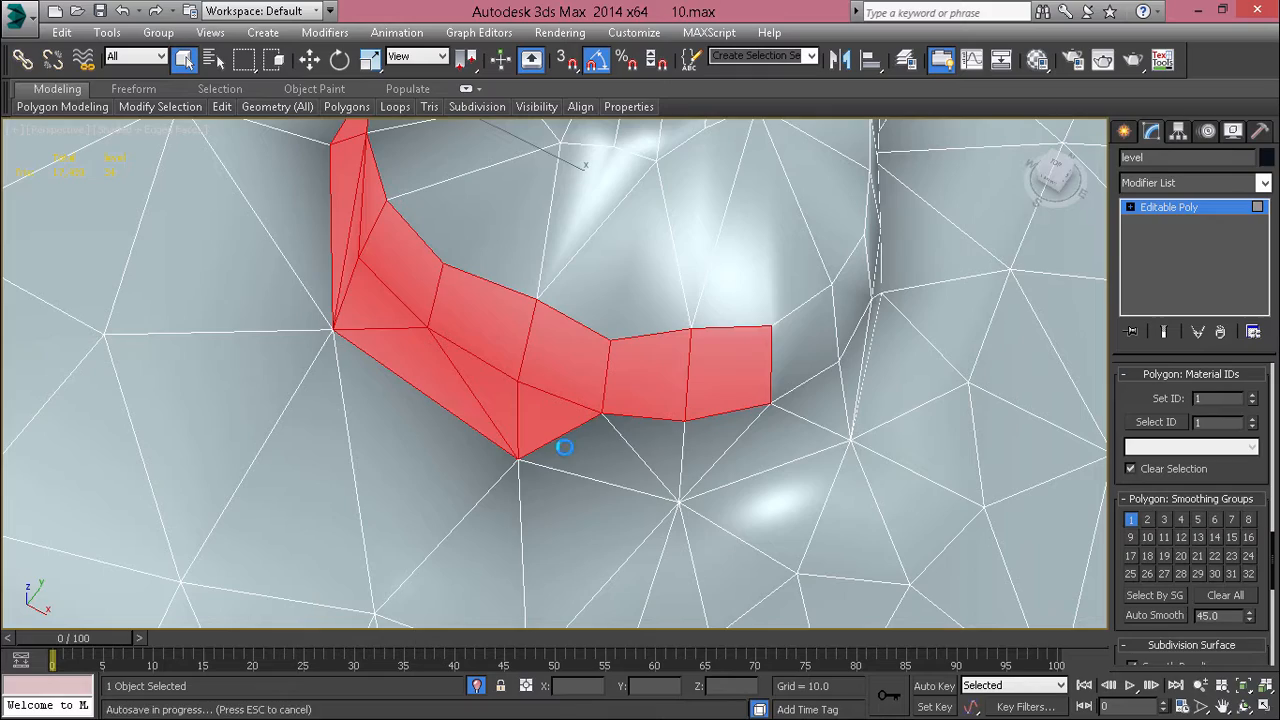
{"action": "left_click", "coordinate": [646, 442], "text": "ctrl"}
{"action": "left_click", "coordinate": [770, 426], "text": "ctrl"}
{"action": "left_click", "coordinate": [813, 402], "text": "ctrl"}
{"action": "left_click", "coordinate": [803, 341], "text": "ctrl"}
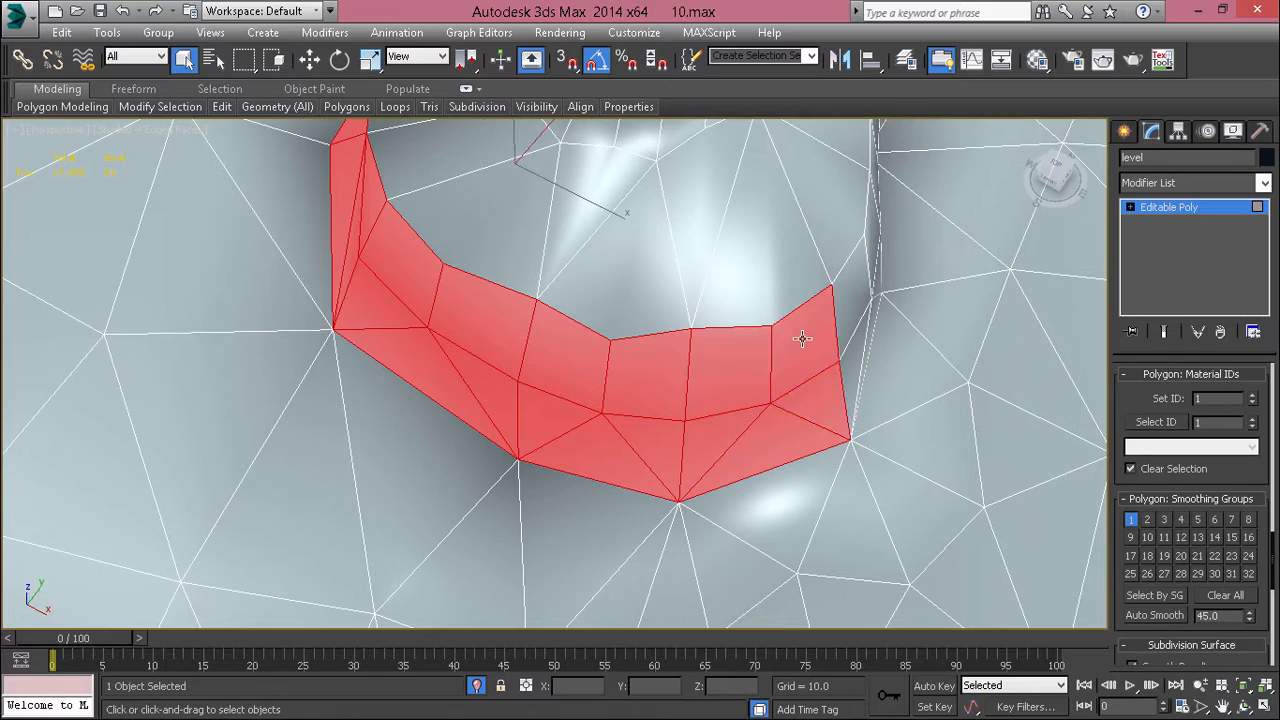
Step: Continue the selection along the lower tier's wavy far side, leaving out the stray ground triangle
{"action": "scroll", "coordinate": [825, 355], "scroll_direction": "down", "scroll_amount": 3}
{"action": "middle_click_drag", "start_coordinate": [825, 355], "coordinate": [575, 456], "text": "alt"}
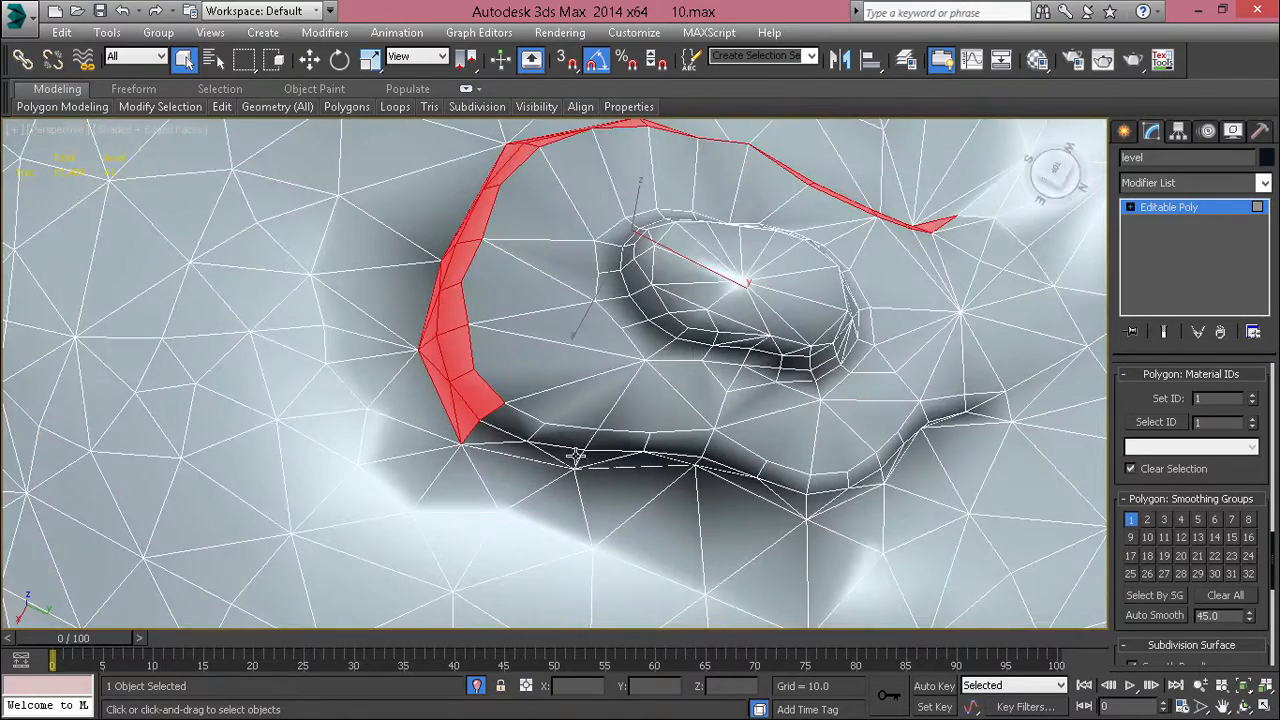
{"action": "left_click", "coordinate": [513, 435], "text": "ctrl"}
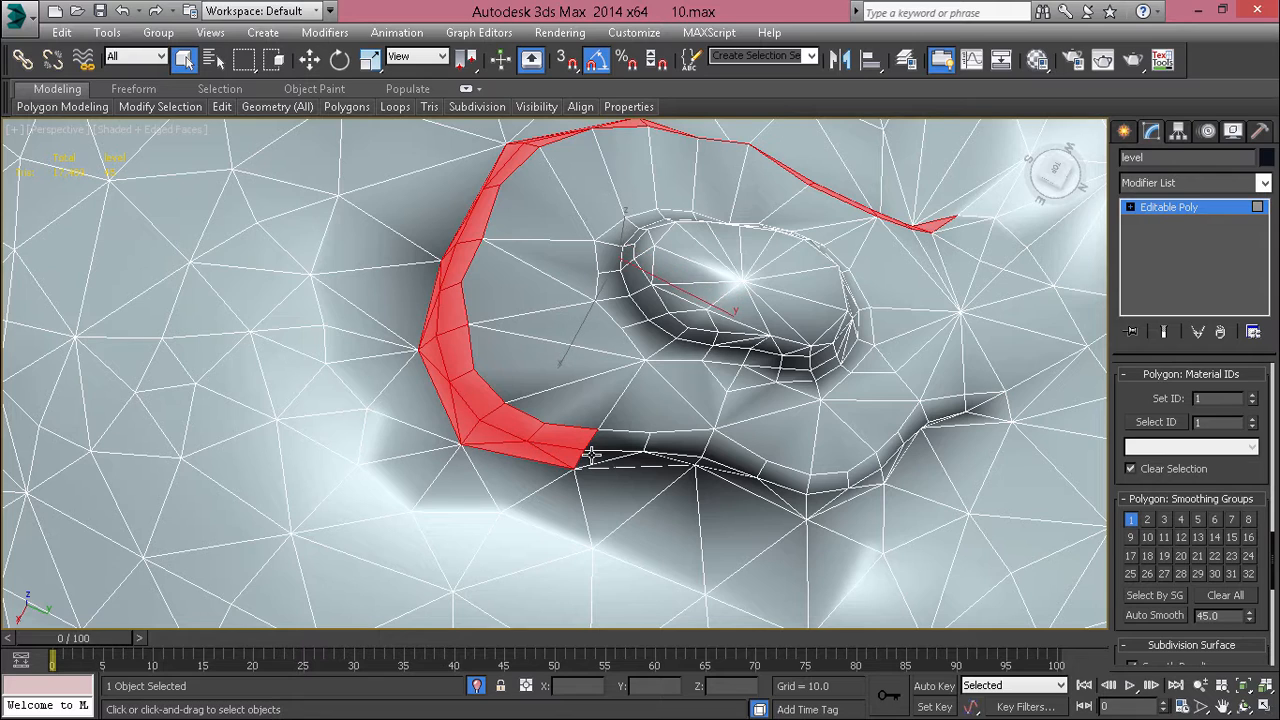
{"action": "left_click", "coordinate": [623, 437], "text": "ctrl"}
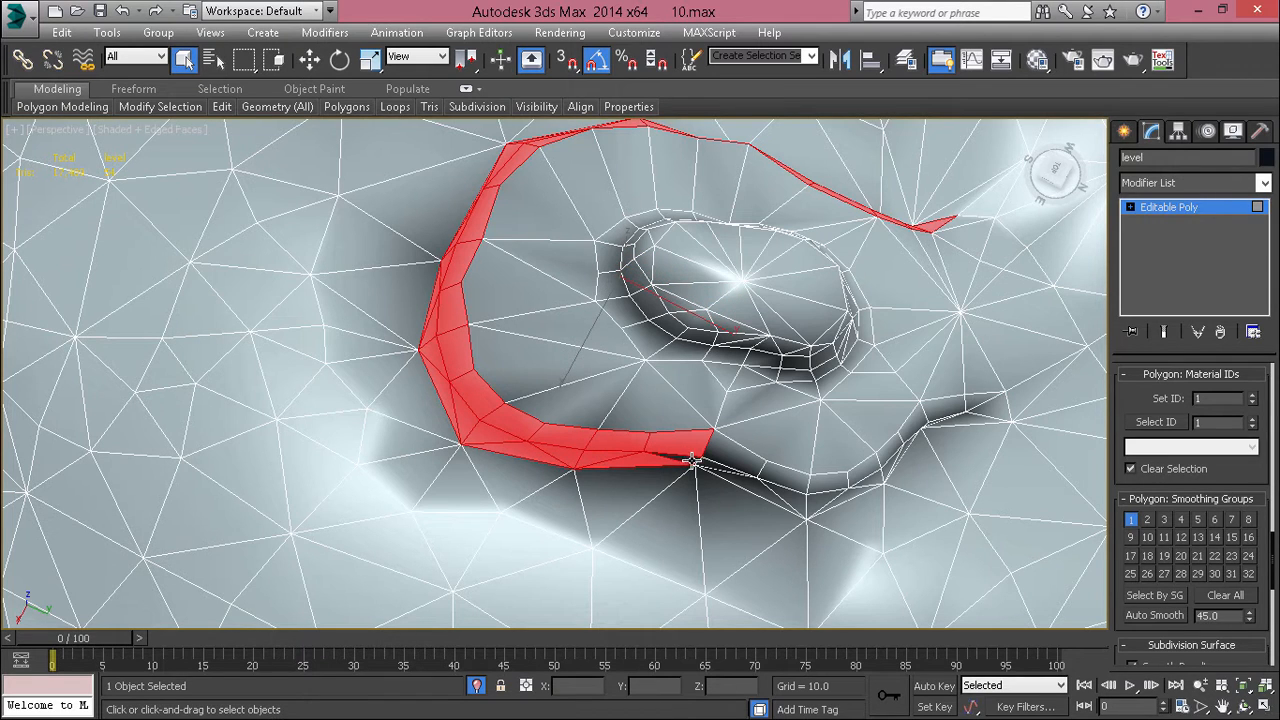
{"action": "left_click", "coordinate": [743, 483], "text": "ctrl"}
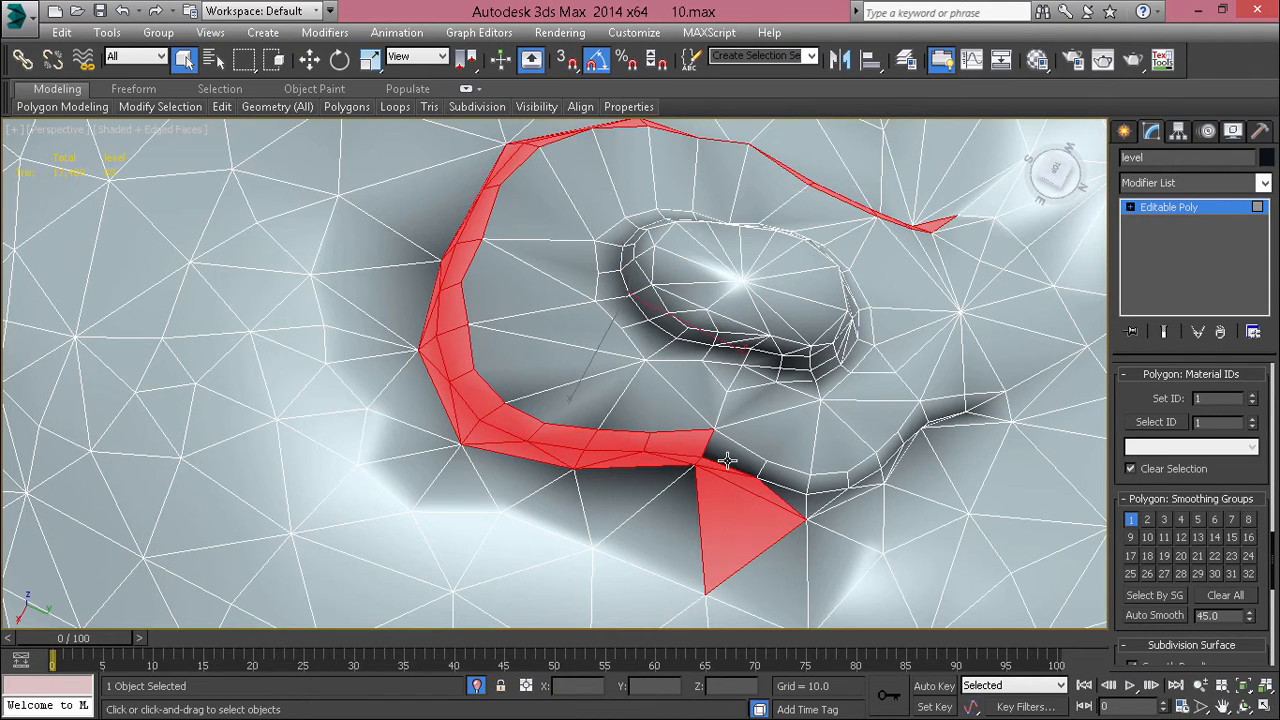
{"action": "left_click", "coordinate": [727, 460], "text": "ctrl"}
{"action": "left_click", "coordinate": [754, 506], "text": "alt"}
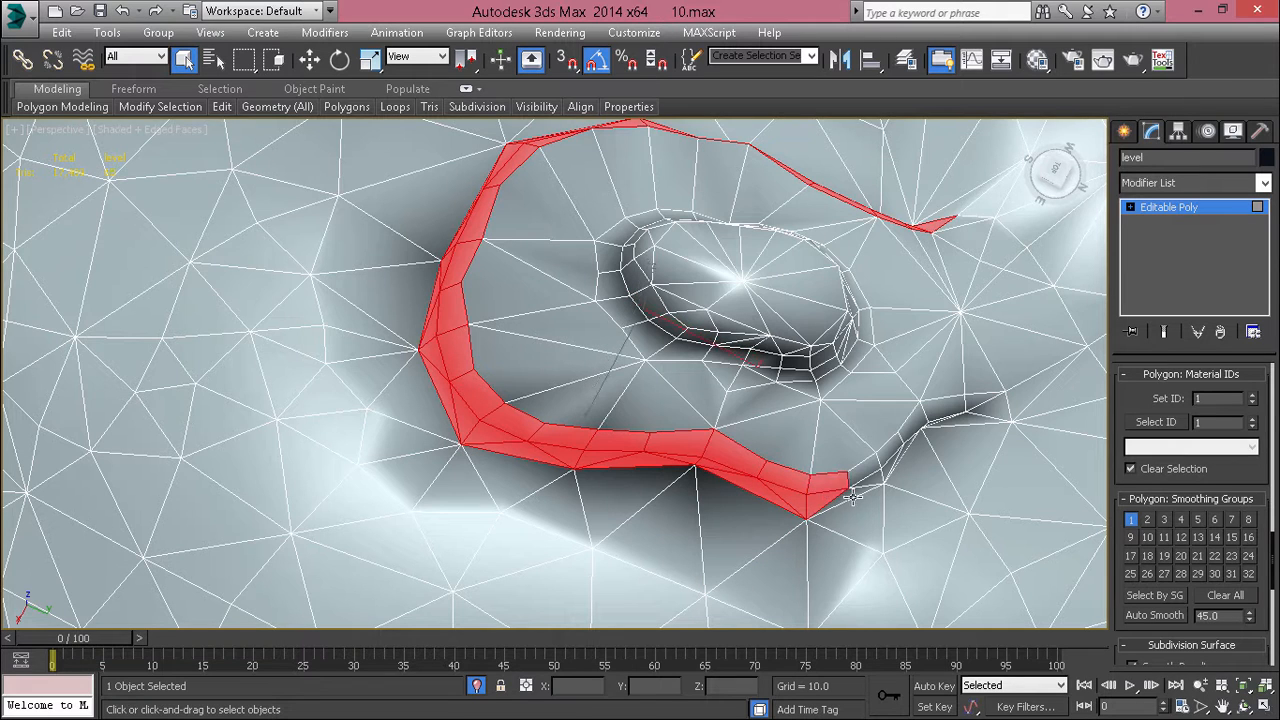
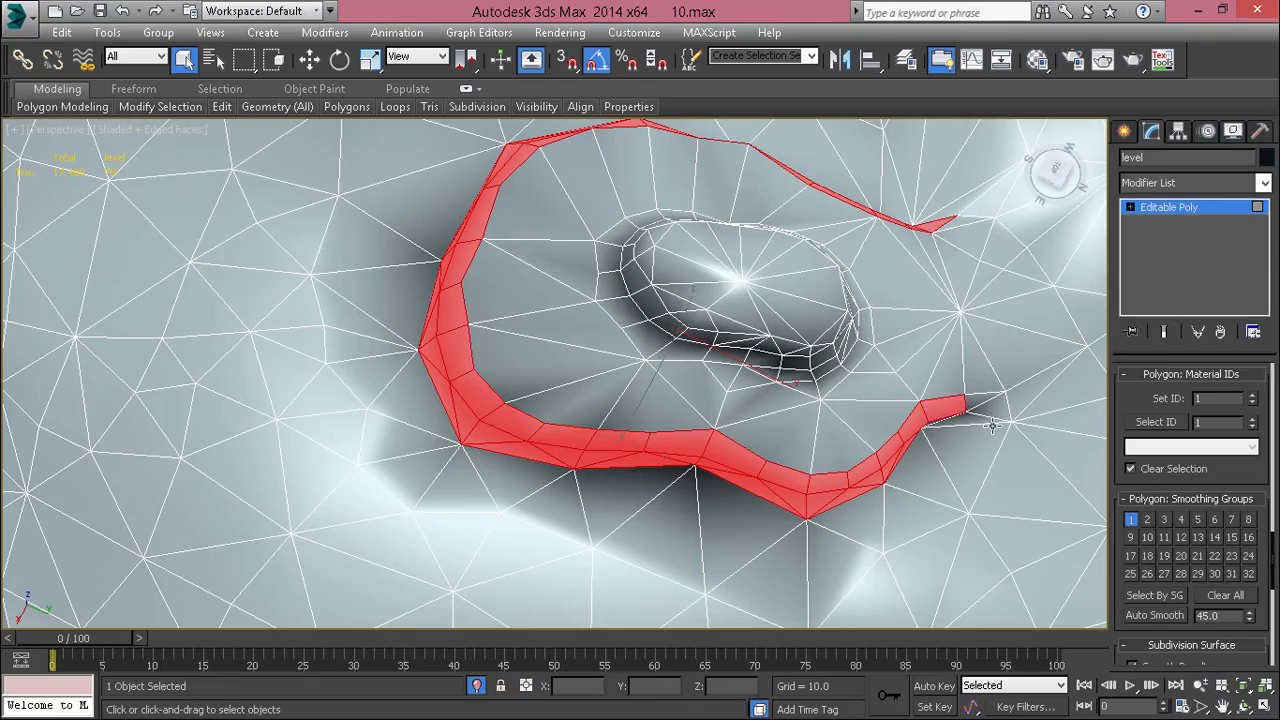
Step: Complete the lower tier's side selection by adding the remaining polygons at both tapering ends of the ledge
{"action": "middle_click_drag", "start_coordinate": [993, 426], "coordinate": [691, 306], "text": "alt"}
{"action": "scroll", "coordinate": [678, 352], "scroll_direction": "up", "scroll_amount": 3}
{"action": "middle_click_drag", "start_coordinate": [654, 360], "coordinate": [565, 280], "text": "alt"}
{"action": "middle_click_drag", "start_coordinate": [565, 280], "coordinate": [592, 368]}
{"action": "left_click", "coordinate": [515, 412], "text": "ctrl"}
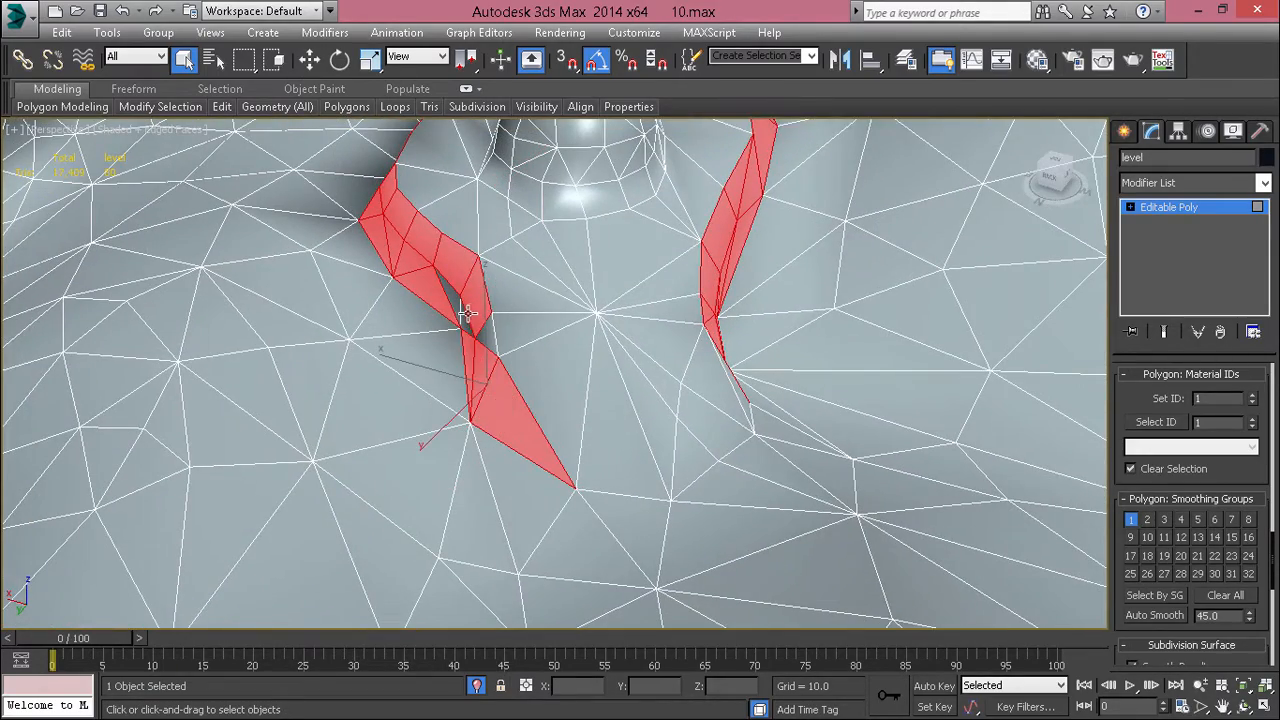
{"action": "middle_click_drag", "start_coordinate": [680, 336], "coordinate": [543, 346], "text": "alt"}
{"action": "left_click", "coordinate": [416, 420], "text": "ctrl"}
{"action": "middle_click_drag", "start_coordinate": [640, 279], "coordinate": [711, 246]}
{"action": "scroll", "coordinate": [722, 330], "scroll_direction": "down", "scroll_amount": 5}
{"action": "mouse_move", "coordinate": [736, 382]}
{"action": "middle_mouse_down", "text": "alt"}
{"action": "mouse_move", "coordinate": [752, 528]}
{"action": "mouse_move", "coordinate": [708, 400]}
{"action": "mouse_move", "coordinate": [663, 350]}
{"action": "middle_mouse_up", "text": "alt"}
{"action": "scroll", "coordinate": [663, 350], "scroll_direction": "up", "scroll_amount": 3}
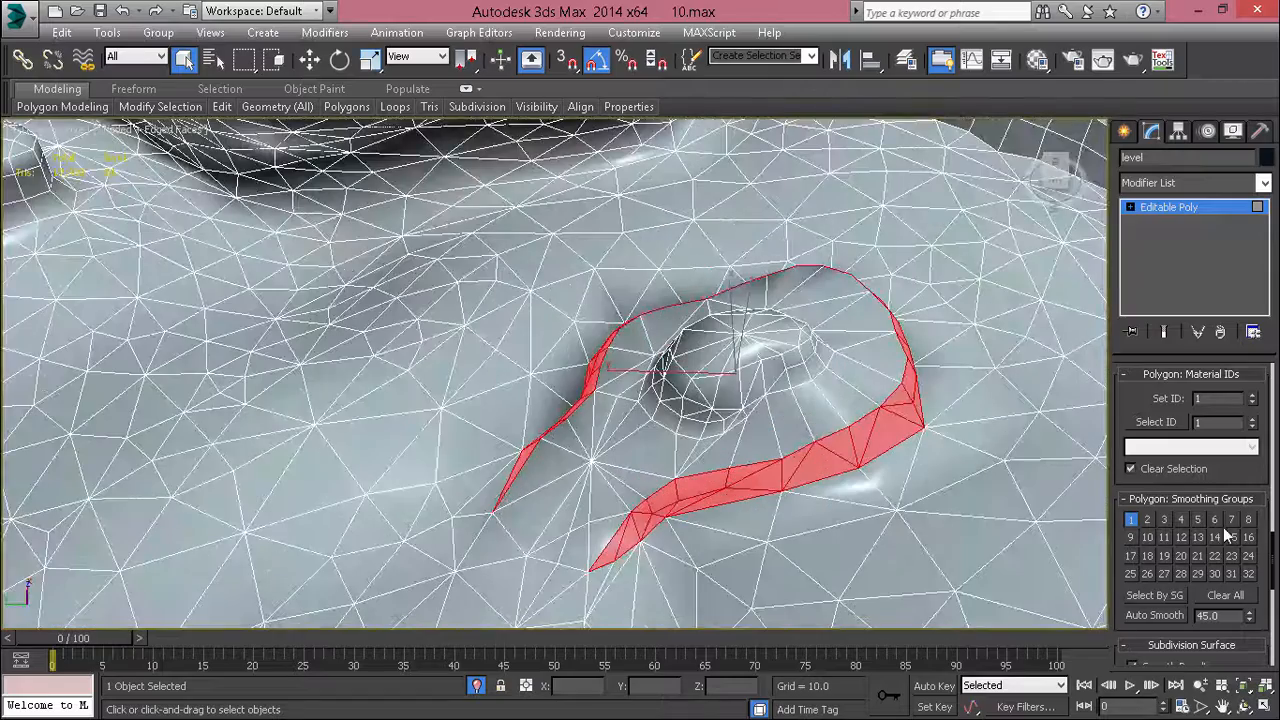
Step: Assign smoothing group 2 to the lower tier's side polygons and check the shading without edges
{"action": "left_click", "coordinate": [1146, 520]}
{"action": "left_click", "coordinate": [690, 449]}
{"action": "middle_click_drag", "start_coordinate": [690, 449], "coordinate": [647, 396], "text": "alt"}
{"action": "key", "text": "F4"}
{"action": "scroll", "coordinate": [671, 400], "scroll_direction": "up", "scroll_amount": 4}
{"action": "scroll", "coordinate": [647, 396], "scroll_direction": "down", "scroll_amount": 5}
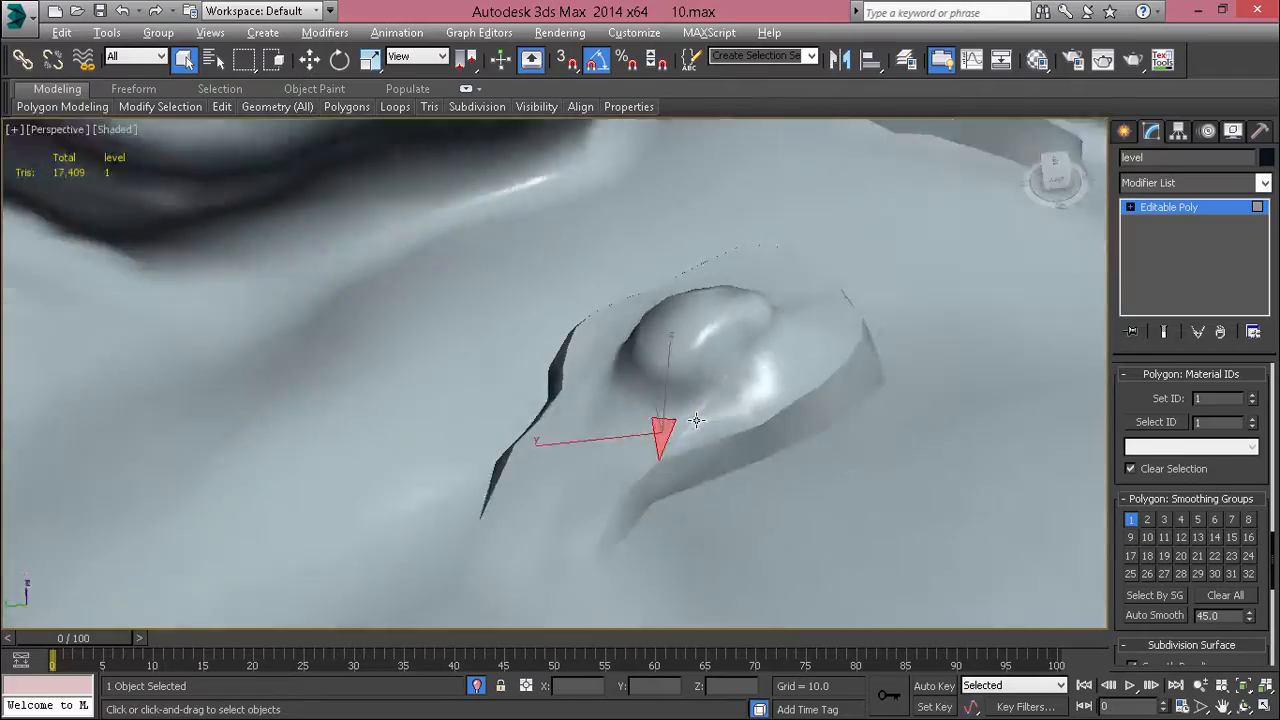
Step: Select the bottom row of polygons around the foot of the upper mound with edges displayed
{"action": "scroll", "coordinate": [689, 420], "scroll_direction": "up", "scroll_amount": 2}
{"action": "key", "text": "F4"}
{"action": "left_click", "coordinate": [682, 402]}
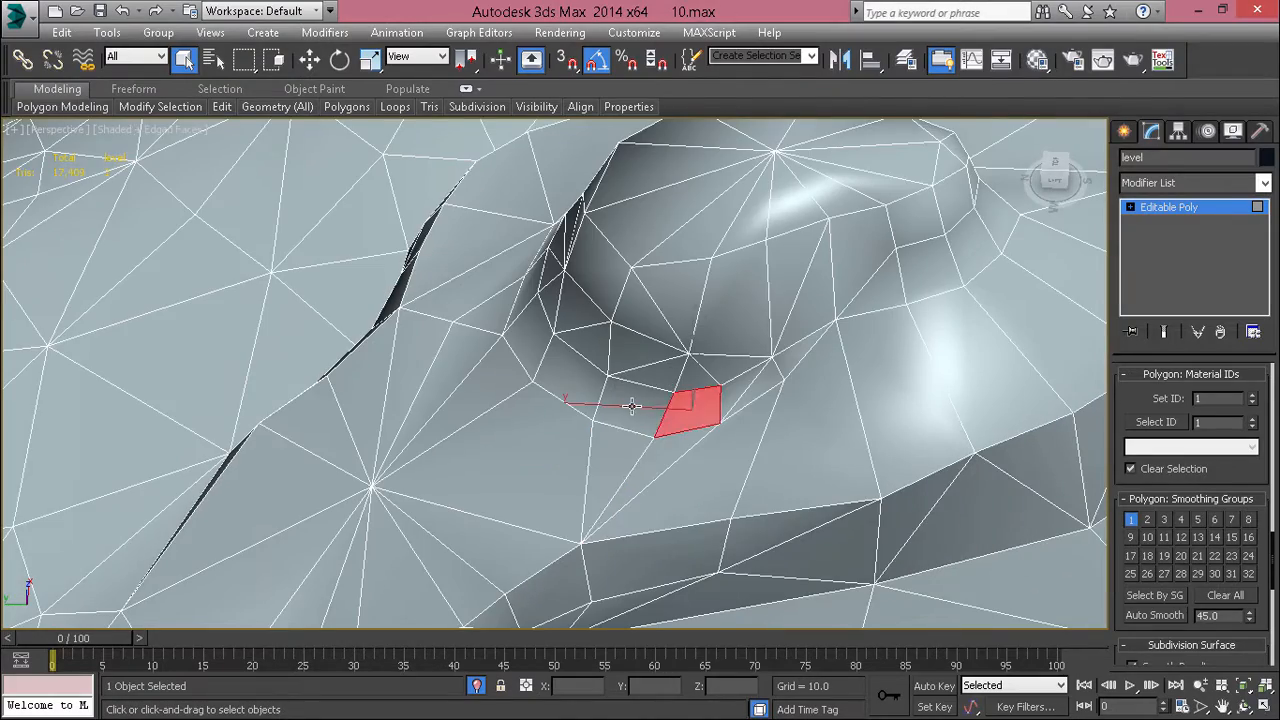
{"action": "middle_click_drag", "start_coordinate": [682, 408], "coordinate": [649, 432], "text": "alt"}
{"action": "scroll", "coordinate": [546, 363], "scroll_direction": "up", "scroll_amount": 3}
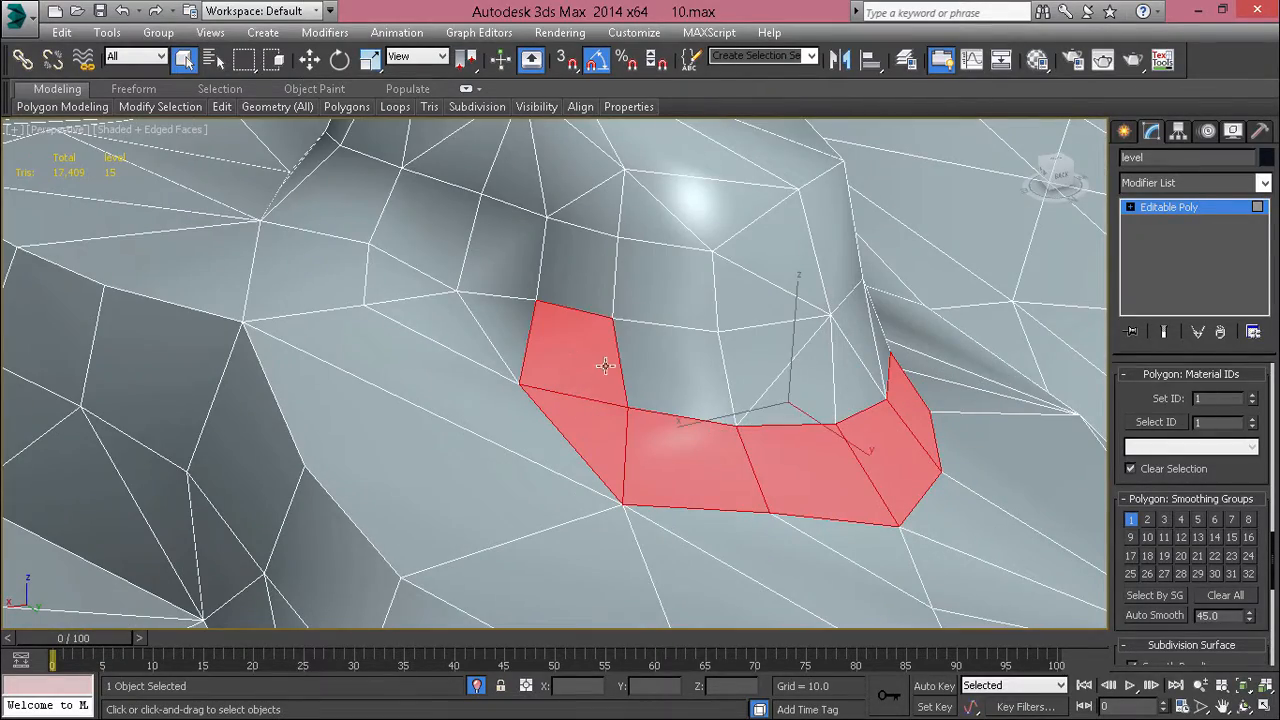
Step: Extend the selected base row around the upper mound's remaining sides
{"action": "left_click", "coordinate": [646, 371], "text": "ctrl"}
{"action": "left_click", "coordinate": [480, 313], "text": "ctrl"}
{"action": "left_click", "coordinate": [452, 341], "text": "alt"}
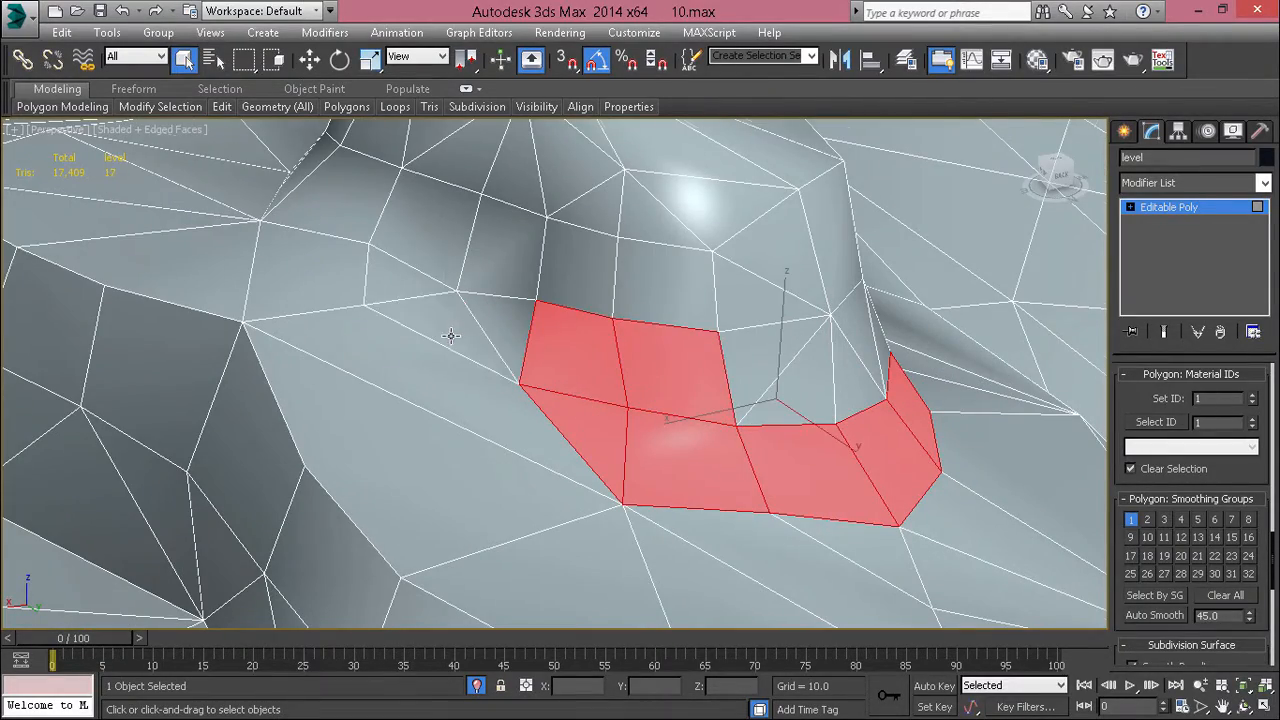
{"action": "middle_click_drag", "start_coordinate": [452, 341], "coordinate": [581, 375], "text": "alt"}
{"action": "left_click", "coordinate": [581, 375], "text": "ctrl"}
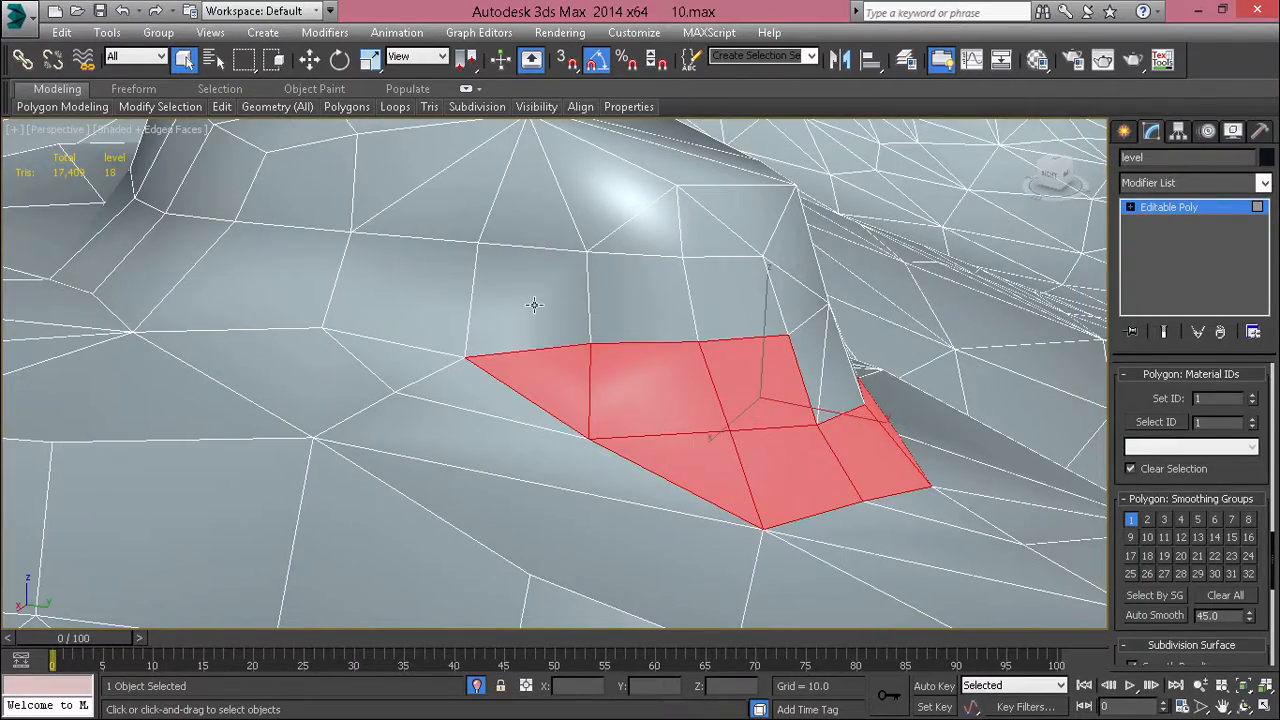
{"action": "left_click", "coordinate": [531, 309], "text": "ctrl"}
{"action": "left_click", "coordinate": [650, 310], "text": "shift"}
{"action": "middle_click_drag", "start_coordinate": [665, 311], "coordinate": [569, 354], "text": "alt"}
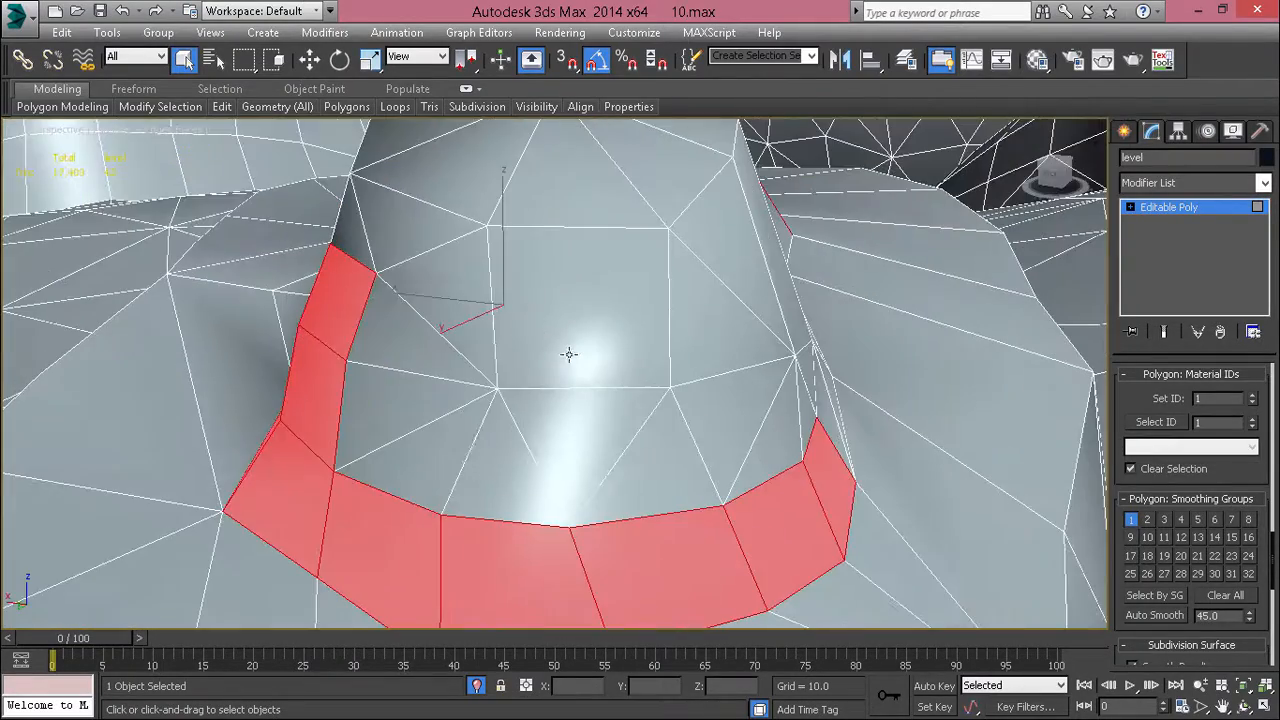
Step: Add the wall polygons above the base row across the upper mound's end face
{"action": "left_click", "coordinate": [426, 454], "text": "ctrl"}
{"action": "left_click", "coordinate": [402, 402], "text": "ctrl"}
{"action": "left_click", "coordinate": [411, 342], "text": "ctrl"}
{"action": "left_click", "coordinate": [436, 316], "text": "ctrl"}
{"action": "left_click", "coordinate": [543, 343], "text": "ctrl"}
{"action": "left_click", "coordinate": [536, 434], "text": "ctrl"}
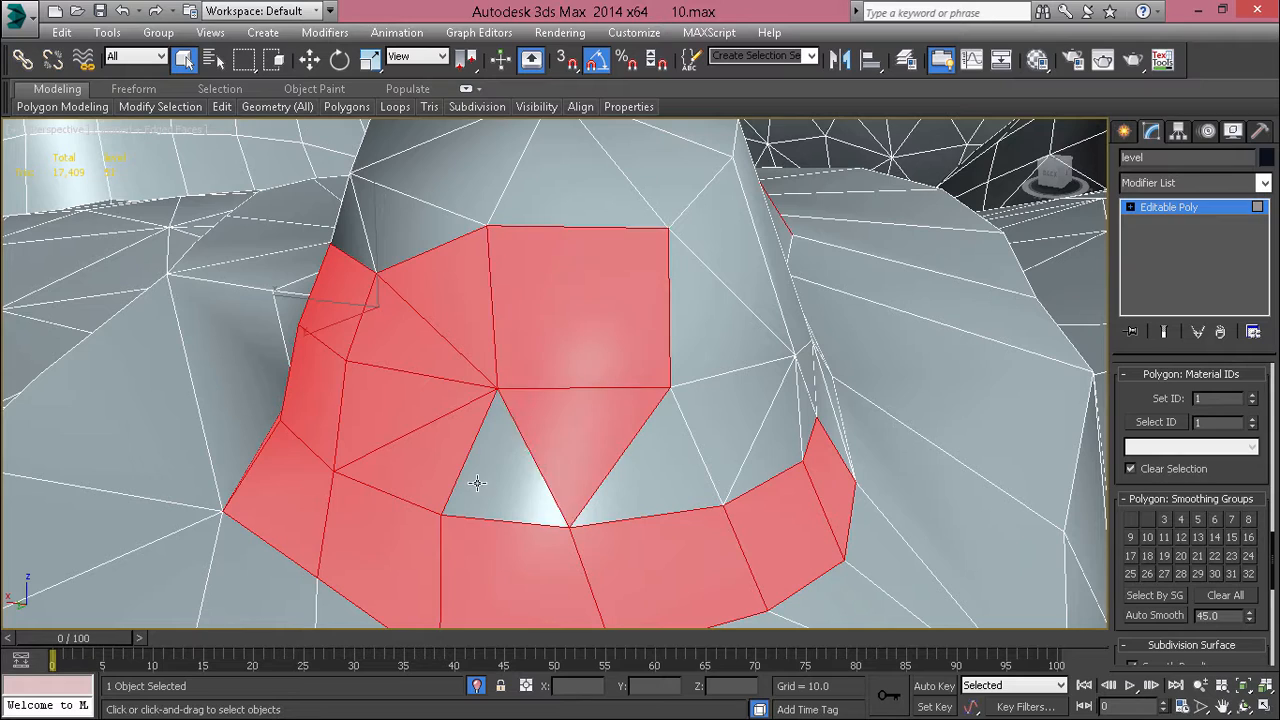
{"action": "left_click", "coordinate": [471, 480], "text": "ctrl"}
{"action": "left_click", "coordinate": [663, 463], "text": "ctrl"}
{"action": "left_click", "coordinate": [723, 450], "text": "ctrl"}
{"action": "left_click", "coordinate": [776, 444], "text": "ctrl"}
Step: Extend the wall selection along the upper mound's long side up to the rim, including the narrow triangles joining the base row
{"action": "middle_click_drag", "start_coordinate": [731, 467], "coordinate": [743, 359], "text": "alt"}
{"action": "key", "text": "alt+x"}
{"action": "left_click_drag", "start_coordinate": [567, 550], "coordinate": [328, 446], "text": "ctrl"}
{"action": "key", "text": "alt+x"}
{"action": "left_click", "coordinate": [613, 462], "text": "ctrl"}
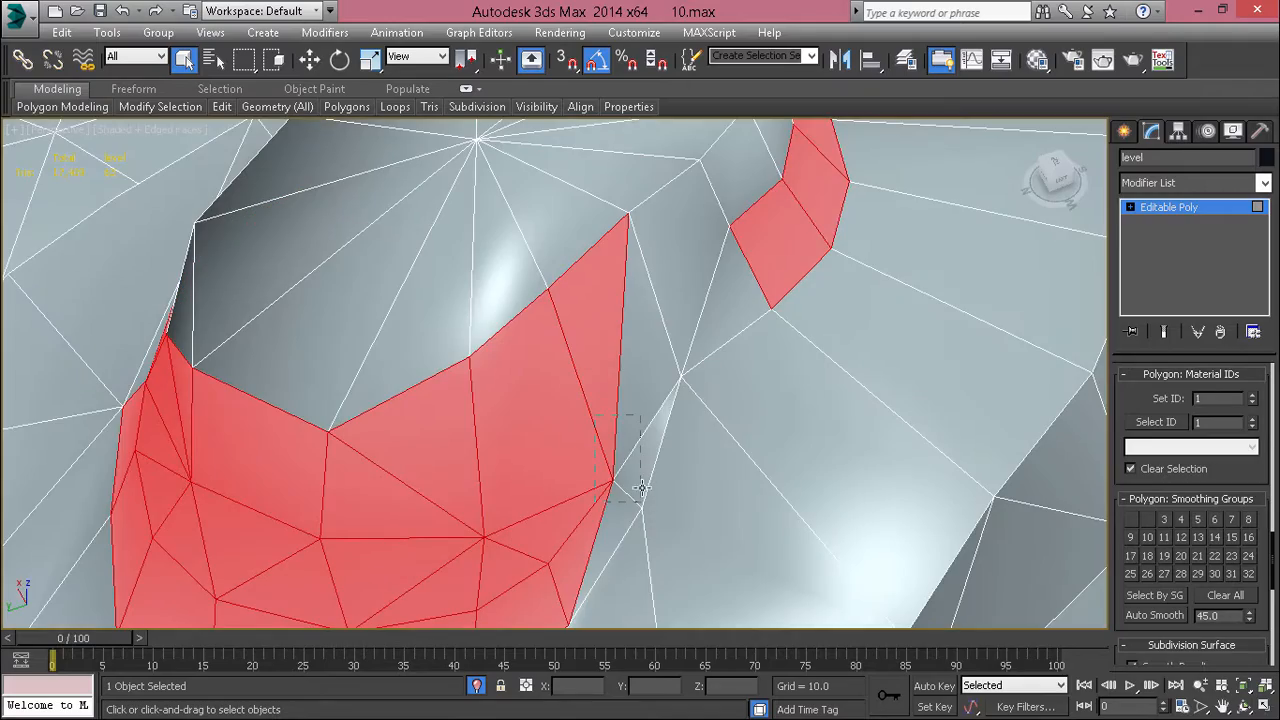
{"action": "left_click_drag", "start_coordinate": [641, 488], "coordinate": [641, 490], "text": "ctrl"}
{"action": "left_click", "coordinate": [677, 265], "text": "ctrl"}
{"action": "left_click", "coordinate": [742, 324], "text": "ctrl"}
{"action": "left_click", "coordinate": [670, 620], "text": "alt"}
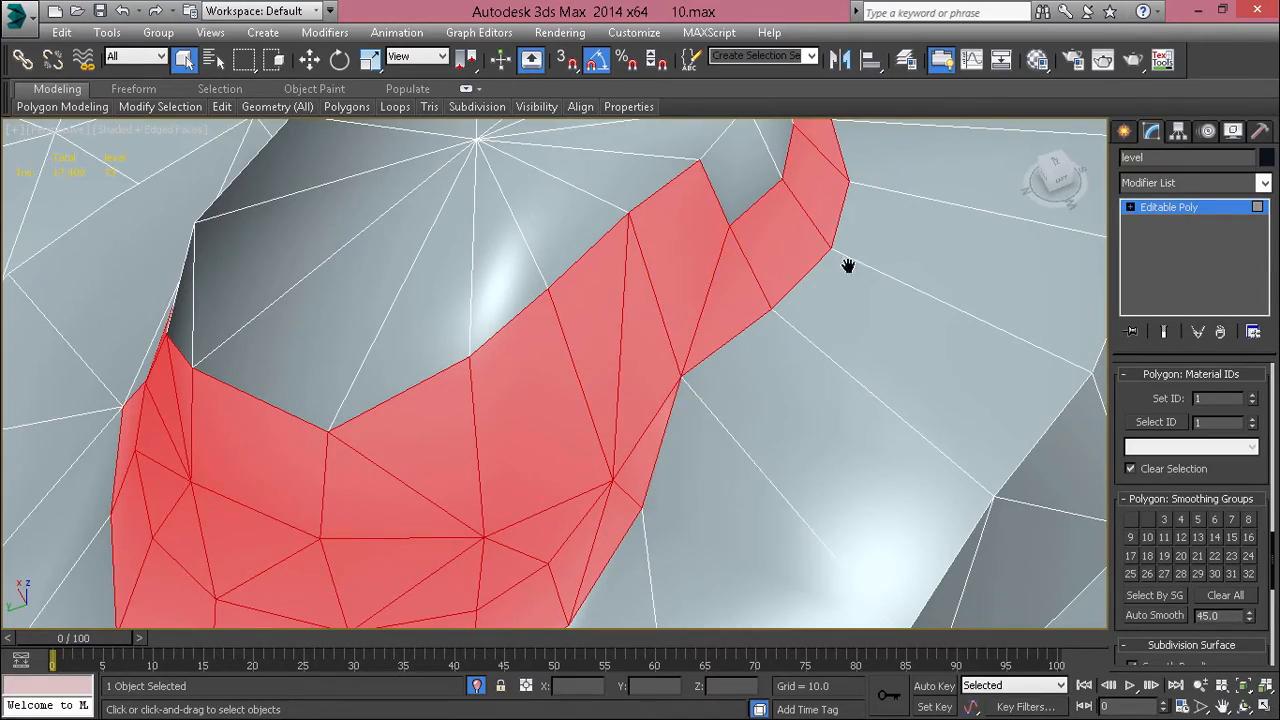
Step: Fill the remaining gaps in the upper mound's wall selection all the way round, leaving out the stray lower-tier polygons
{"action": "scroll", "coordinate": [482, 415], "scroll_direction": "up", "scroll_amount": 6}
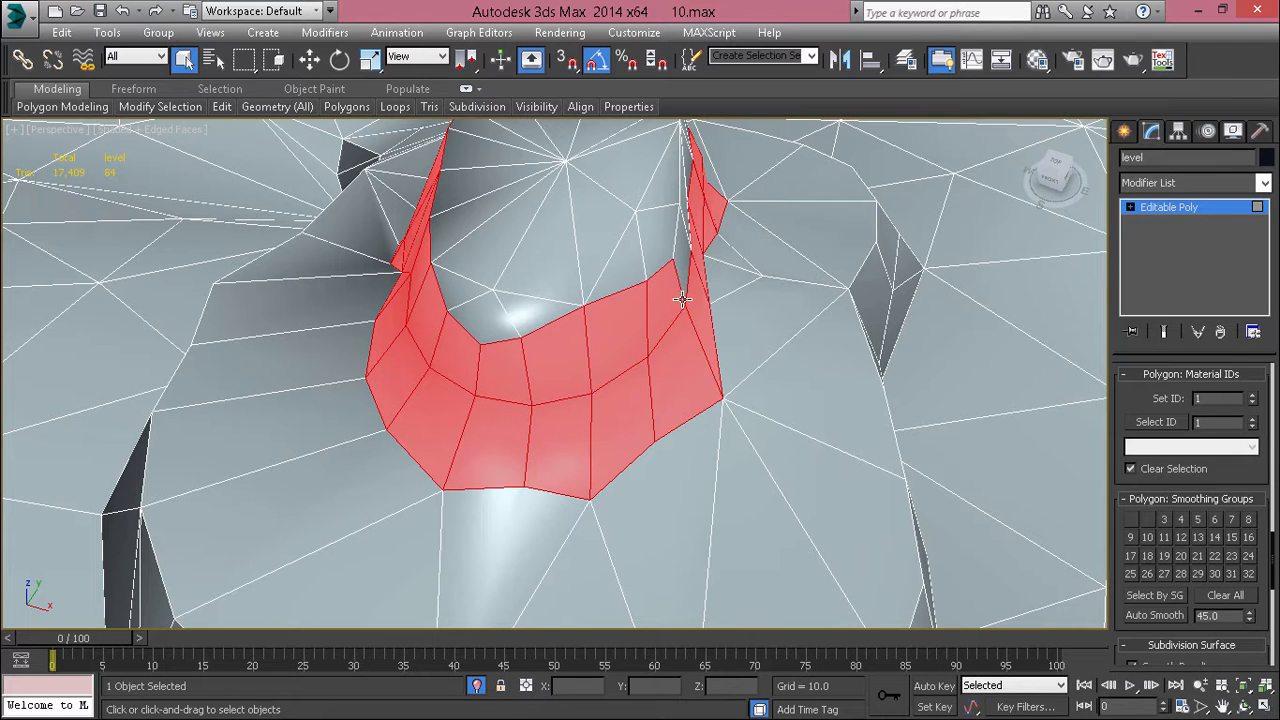
{"action": "middle_click_drag", "start_coordinate": [688, 280], "coordinate": [1013, 314], "text": "alt"}
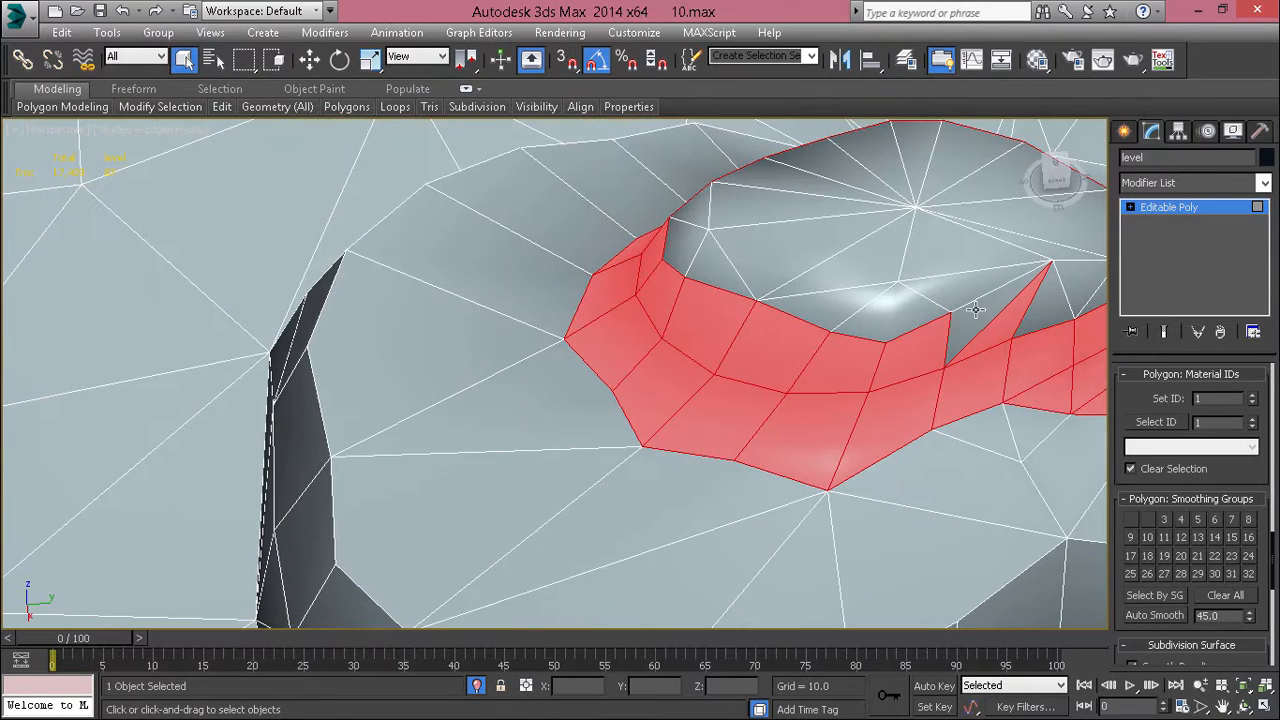
{"action": "scroll", "coordinate": [1088, 300], "scroll_direction": "down", "scroll_amount": 8}
{"action": "scroll", "coordinate": [966, 323], "scroll_direction": "up", "scroll_amount": 6}
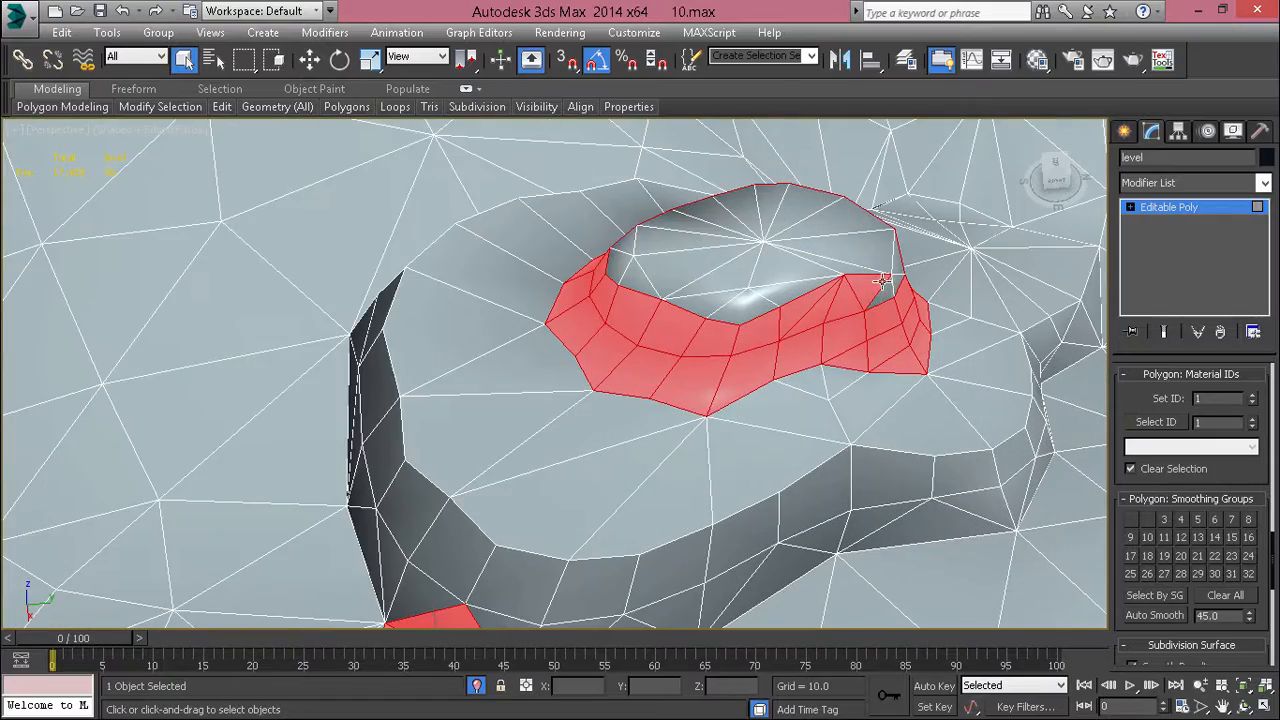
{"action": "middle_click_drag", "start_coordinate": [884, 310], "coordinate": [929, 351], "text": "alt"}
{"action": "scroll", "coordinate": [843, 300], "scroll_direction": "up", "scroll_amount": 5}
{"action": "scroll", "coordinate": [929, 351], "scroll_direction": "down", "scroll_amount": 10}
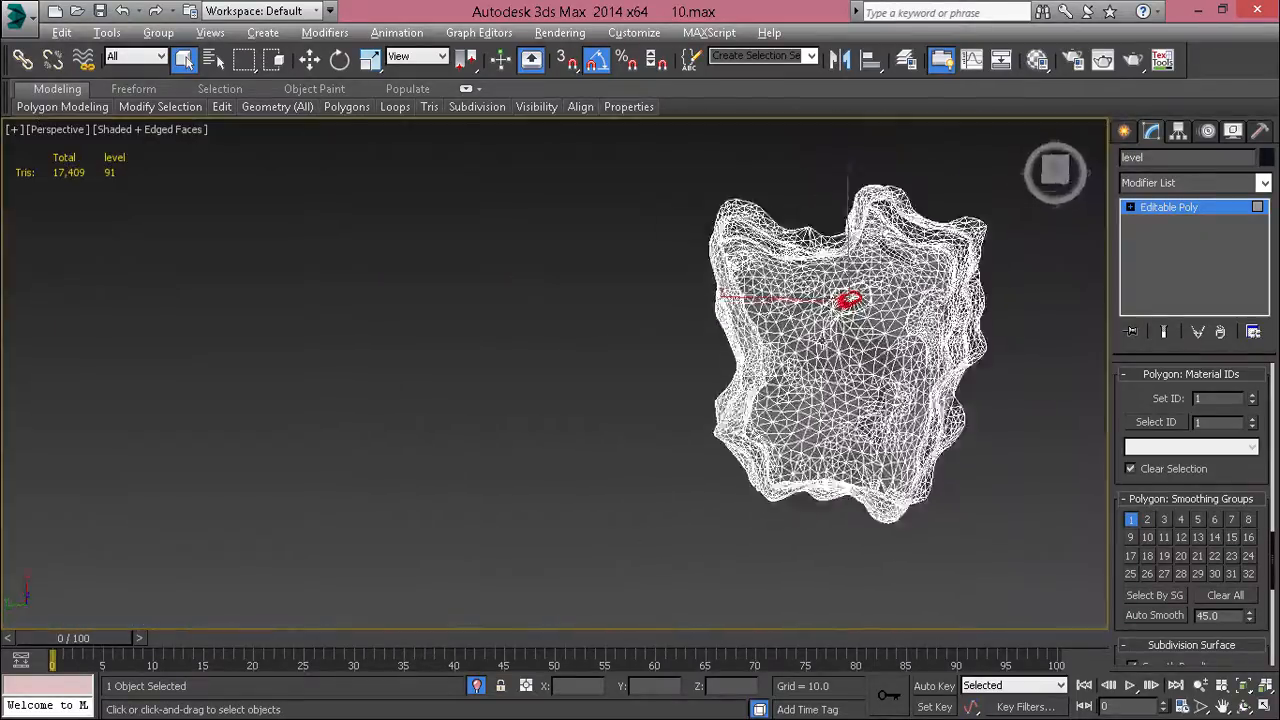
Step: Assign smoothing group 2 to the upper mound's wall polygons and check the shading without edges
{"action": "scroll", "coordinate": [803, 340], "scroll_direction": "up", "scroll_amount": 10}
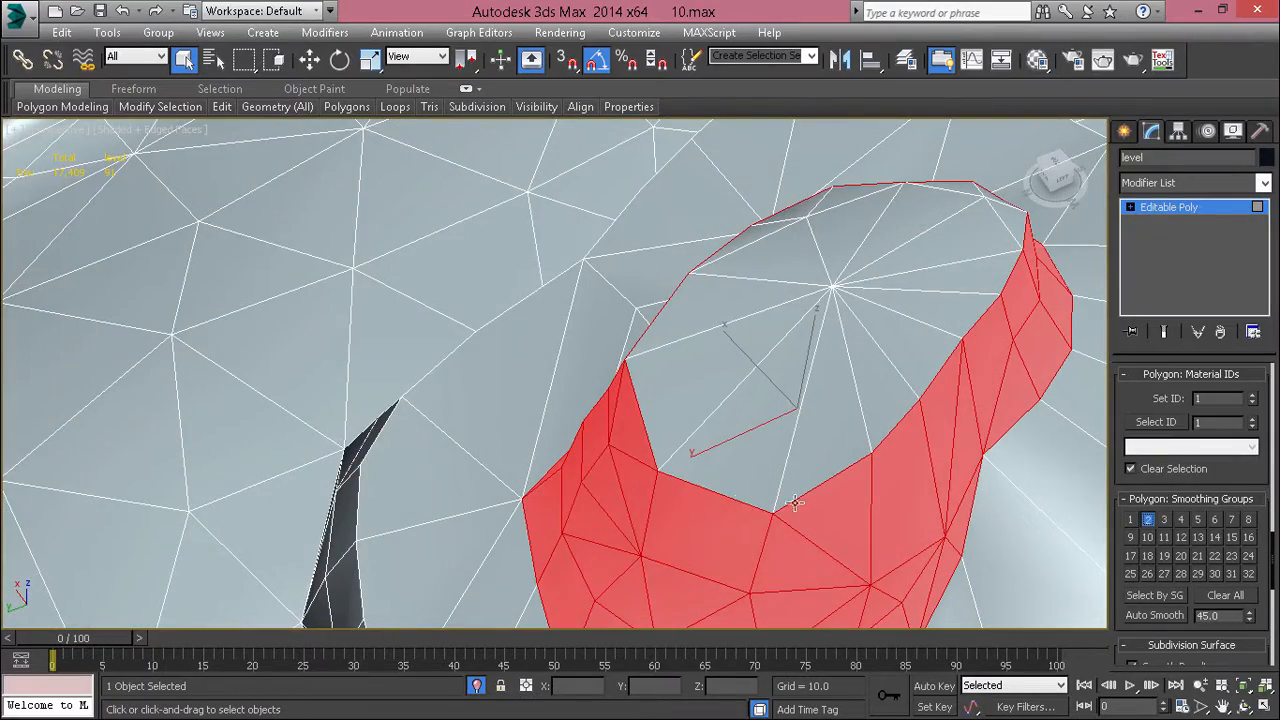
{"action": "scroll", "coordinate": [650, 402], "scroll_direction": "down", "scroll_amount": 4}
{"action": "scroll", "coordinate": [655, 403], "scroll_direction": "down", "scroll_amount": 5}
{"action": "left_click", "coordinate": [696, 404]}
{"action": "middle_click_drag", "start_coordinate": [696, 404], "coordinate": [1008, 149], "text": "alt"}
{"action": "middle_click_drag", "start_coordinate": [922, 308], "coordinate": [820, 277], "text": "alt"}
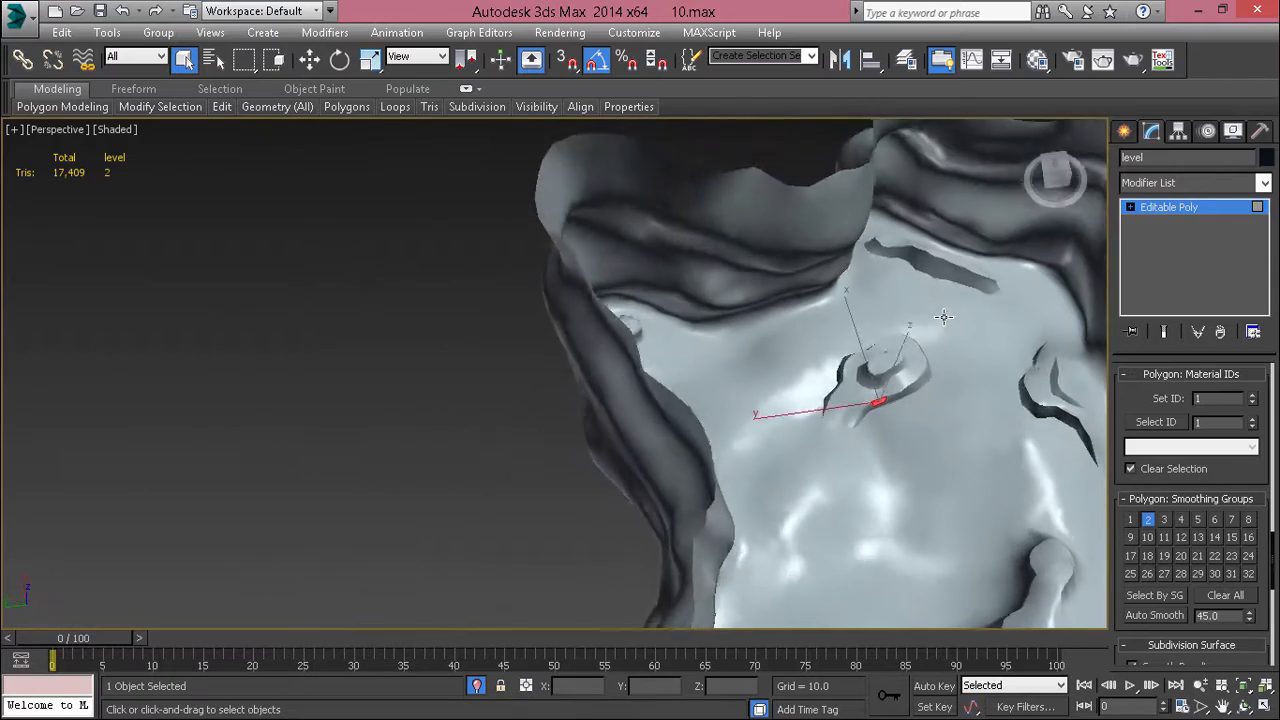
Step: Select the top polygons at the narrow end of the neighbouring flat-topped rock with edges displayed
{"action": "middle_click_drag", "start_coordinate": [995, 359], "coordinate": [617, 345], "text": "alt"}
{"action": "key", "text": "F4"}
{"action": "key", "text": "z"}
{"action": "scroll", "coordinate": [338, 343], "scroll_direction": "down", "scroll_amount": 5}
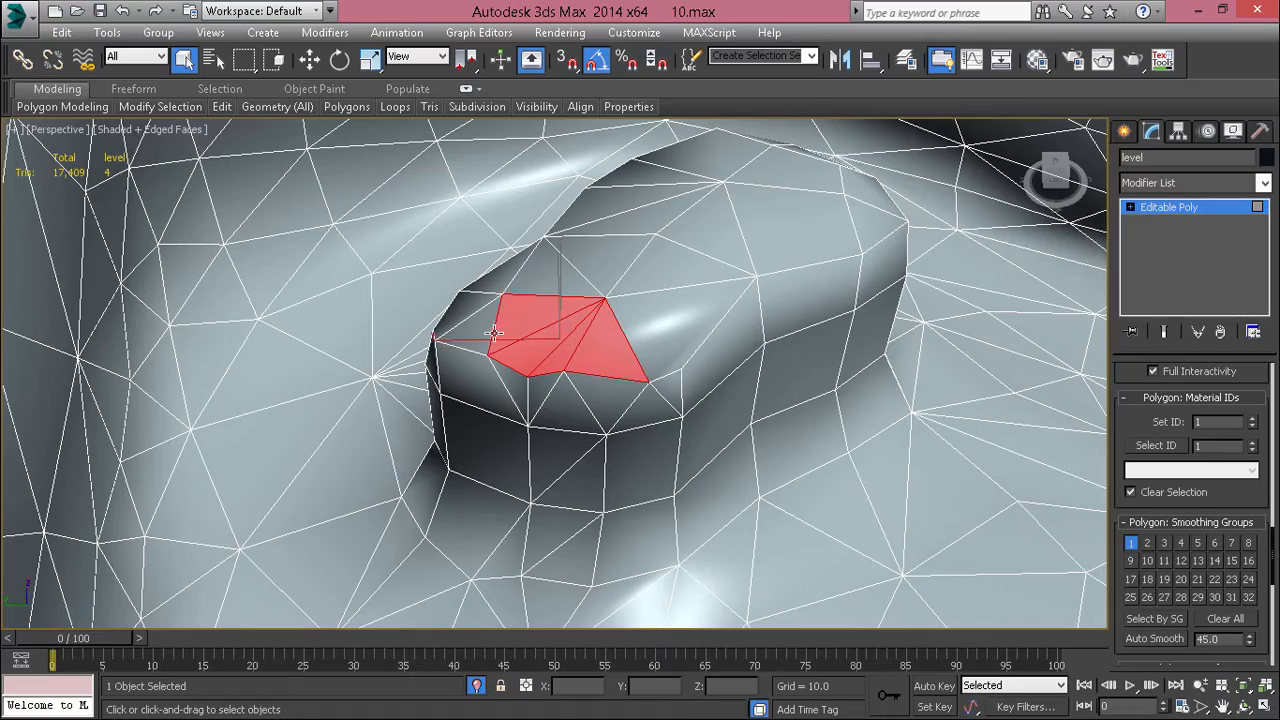
{"action": "middle_click_drag", "start_coordinate": [494, 333], "coordinate": [461, 305], "text": "alt"}
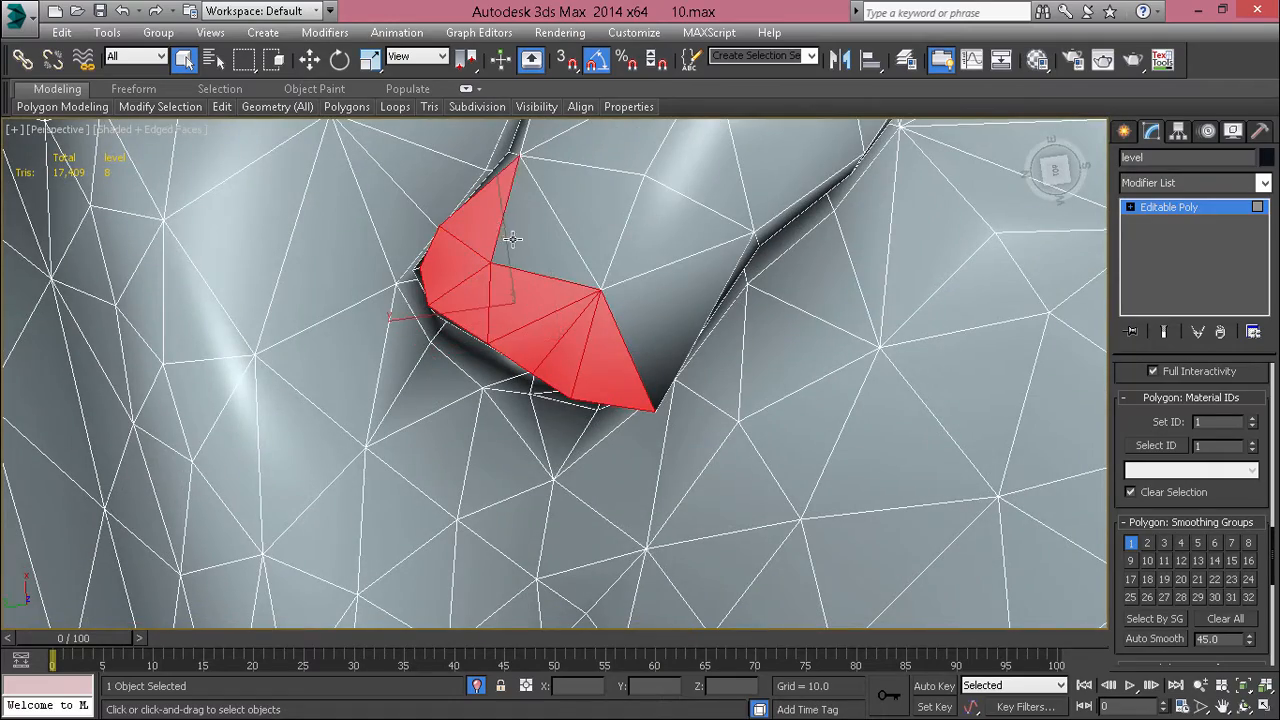
{"action": "left_click", "coordinate": [634, 331], "text": "ctrl"}
{"action": "middle_click_drag", "start_coordinate": [634, 331], "coordinate": [540, 240], "text": "alt"}
{"action": "left_click", "coordinate": [750, 318], "text": "ctrl"}
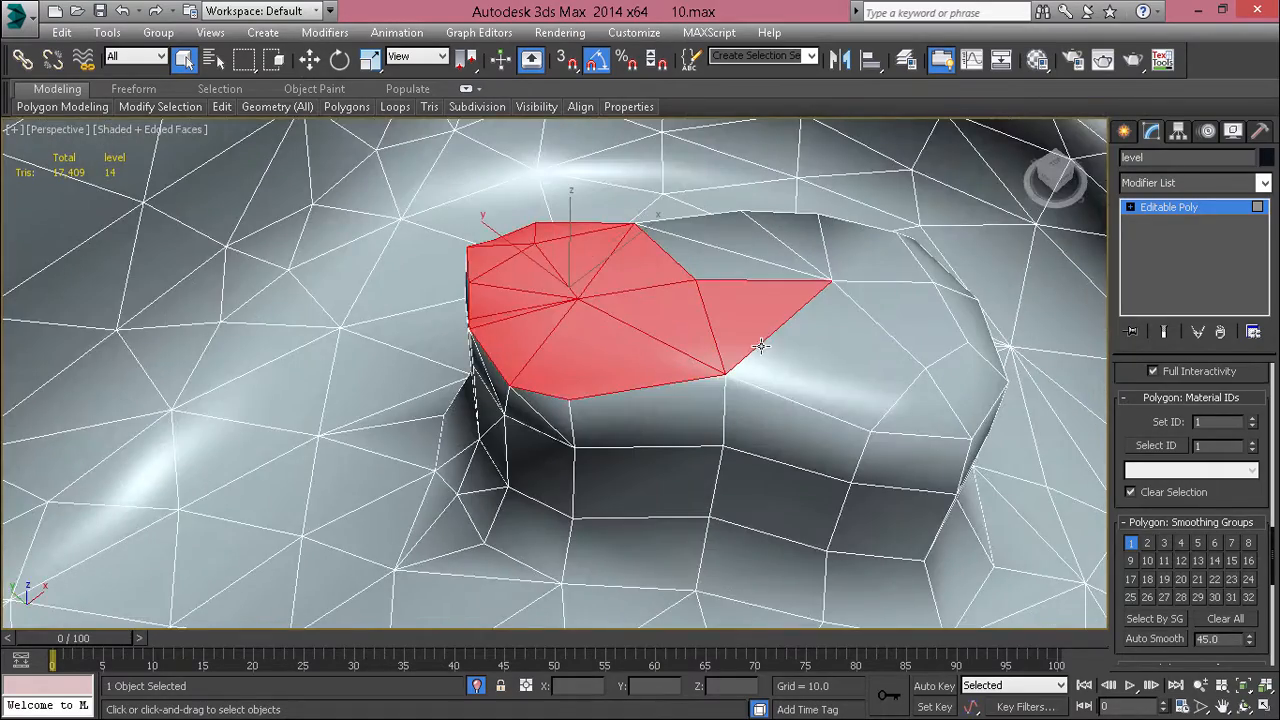
Step: Add the remaining top polygons across the flat-topped rock's wide end, up to its rim
{"action": "left_click", "coordinate": [768, 352], "text": "ctrl"}
{"action": "middle_click_drag", "start_coordinate": [790, 352], "coordinate": [722, 375], "text": "alt"}
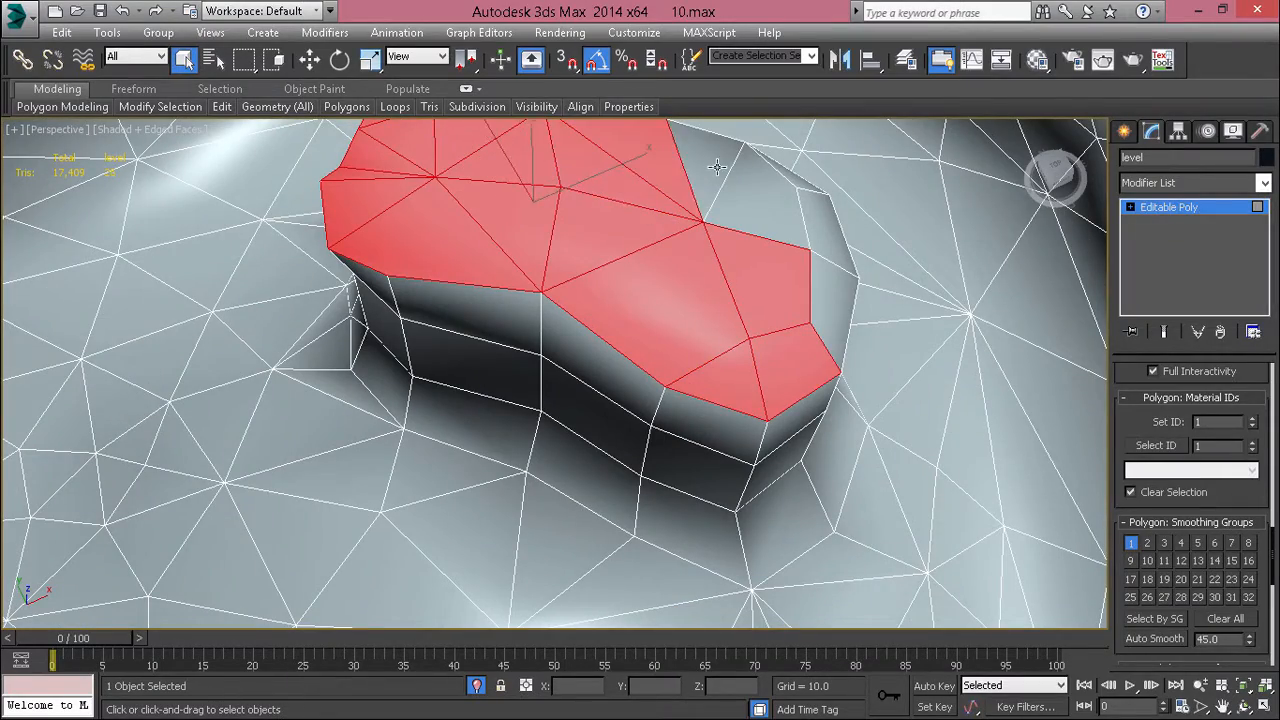
{"action": "middle_click_drag", "start_coordinate": [820, 276], "coordinate": [637, 231], "text": "alt"}
{"action": "left_click", "coordinate": [637, 231], "text": "ctrl"}
{"action": "left_click_drag", "start_coordinate": [675, 429], "coordinate": [675, 429], "text": "alt"}
{"action": "middle_click_drag", "start_coordinate": [690, 428], "coordinate": [902, 497], "text": "alt"}
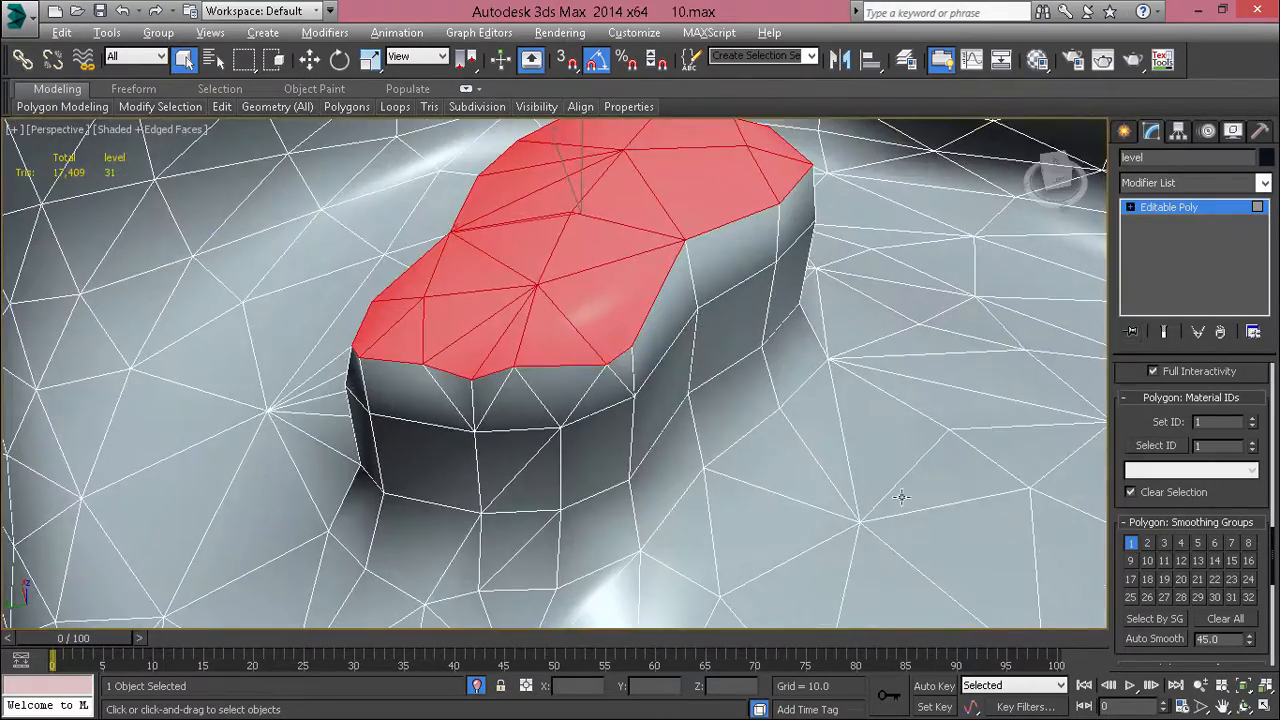
Step: Put the flat-topped rock's top polygons in smoothing group 2 only and check the shading without edges
{"action": "left_click", "coordinate": [1130, 544]}
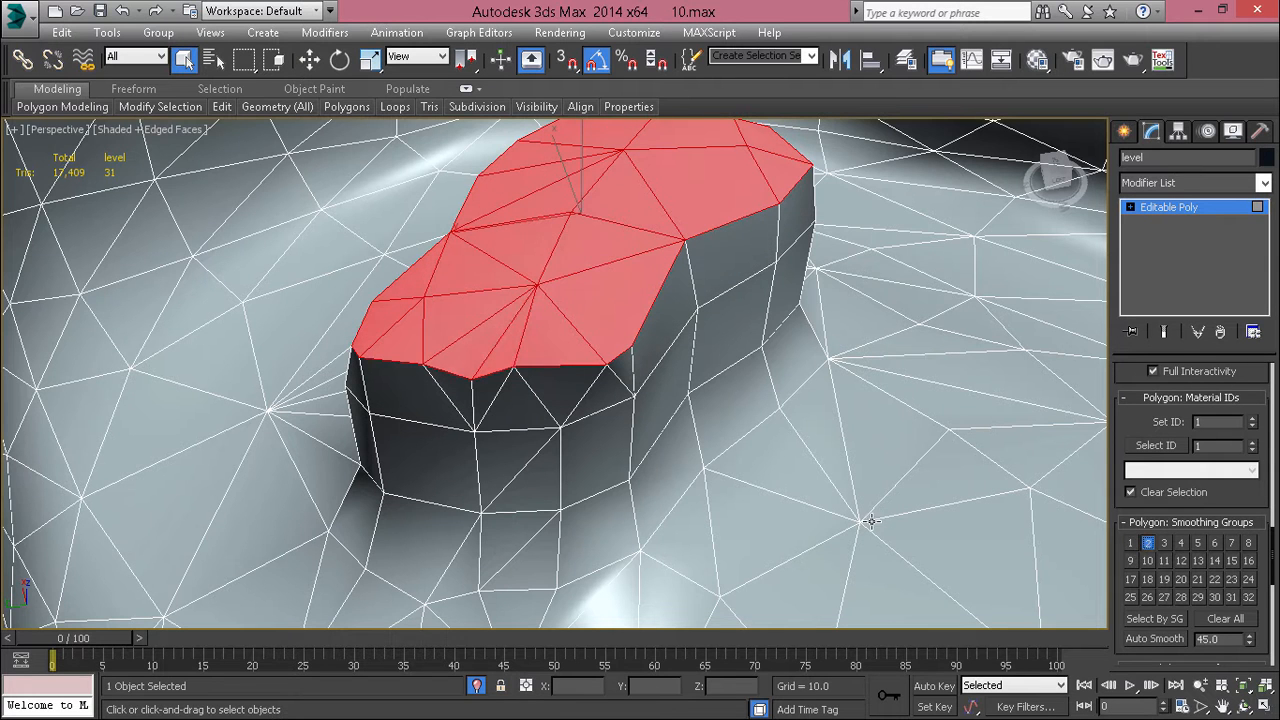
{"action": "key", "text": "F4"}
{"action": "left_click", "coordinate": [804, 507]}
{"action": "mouse_move", "coordinate": [793, 503]}
{"action": "middle_mouse_down", "text": "alt"}
{"action": "mouse_move", "coordinate": [721, 426]}
{"action": "mouse_move", "coordinate": [772, 491]}
{"action": "mouse_move", "coordinate": [745, 430]}
{"action": "mouse_move", "coordinate": [706, 473]}
{"action": "mouse_move", "coordinate": [649, 463]}
{"action": "mouse_move", "coordinate": [829, 477]}
{"action": "mouse_move", "coordinate": [826, 583]}
{"action": "mouse_move", "coordinate": [807, 497]}
{"action": "mouse_move", "coordinate": [781, 517]}
{"action": "middle_mouse_up", "text": "alt"}
Step: Select the base row and the middle row of polygons around the flat-topped rock's wall with edges displayed
{"action": "key", "text": "F4"}
{"action": "scroll", "coordinate": [786, 308], "scroll_direction": "up", "scroll_amount": 4}
{"action": "middle_click_drag", "start_coordinate": [786, 308], "coordinate": [649, 417], "text": "alt"}
{"action": "scroll", "coordinate": [649, 417], "scroll_direction": "up", "scroll_amount": 5}
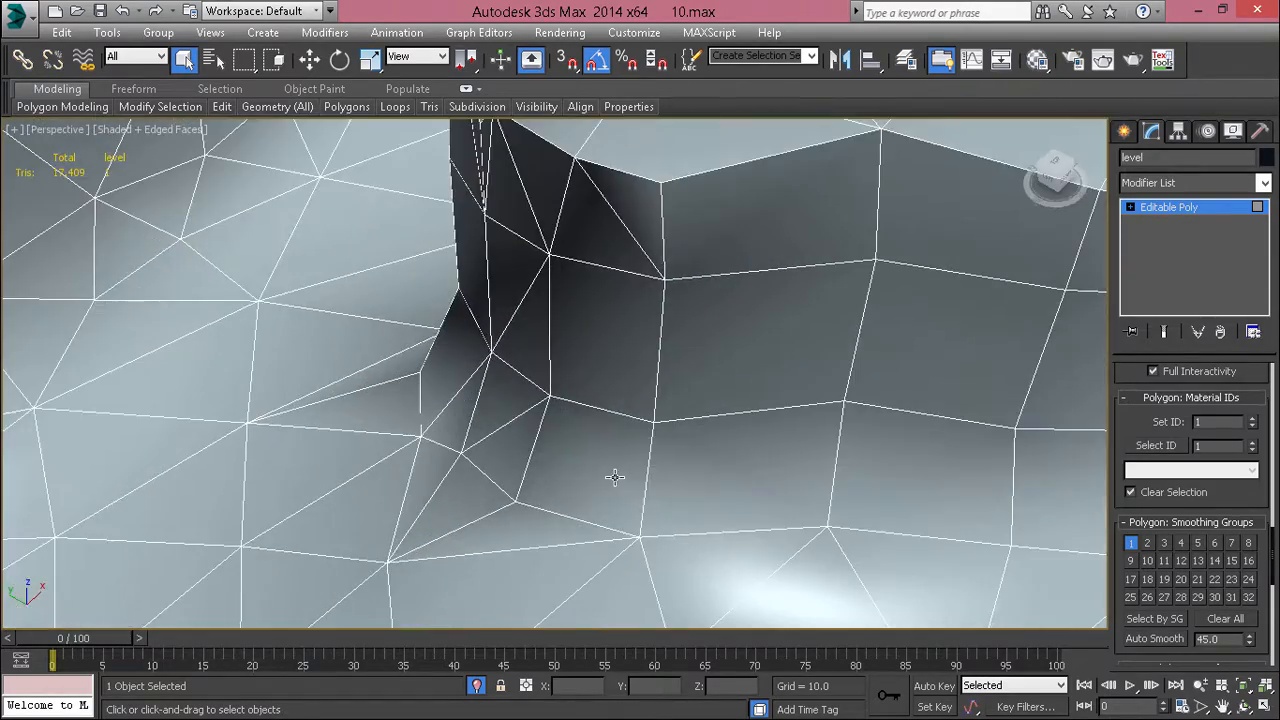
{"action": "left_click", "coordinate": [615, 477]}
{"action": "left_click", "coordinate": [784, 455], "text": "shift"}
{"action": "left_click", "coordinate": [478, 433], "text": "ctrl"}
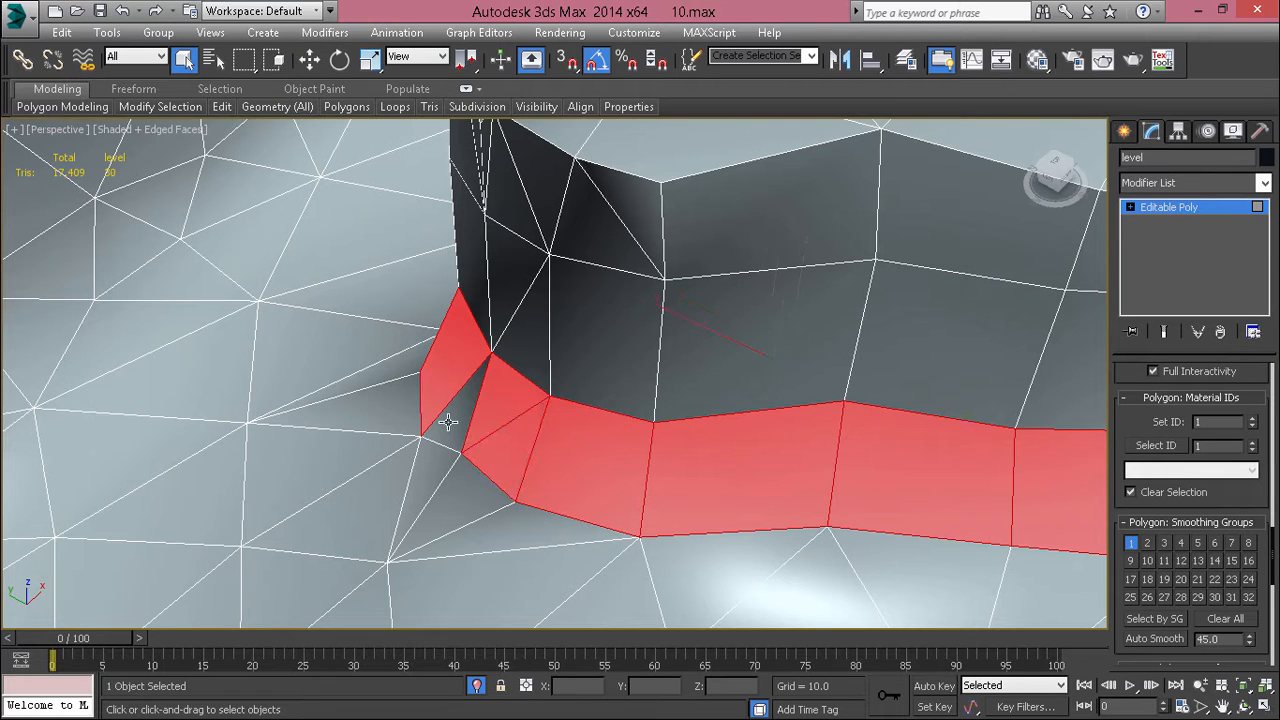
{"action": "left_click", "coordinate": [443, 420], "text": "ctrl"}
{"action": "left_click", "coordinate": [528, 349], "text": "ctrl"}
{"action": "left_click", "coordinate": [518, 276], "text": "ctrl"}
{"action": "left_click", "coordinate": [602, 348], "text": "shift"}
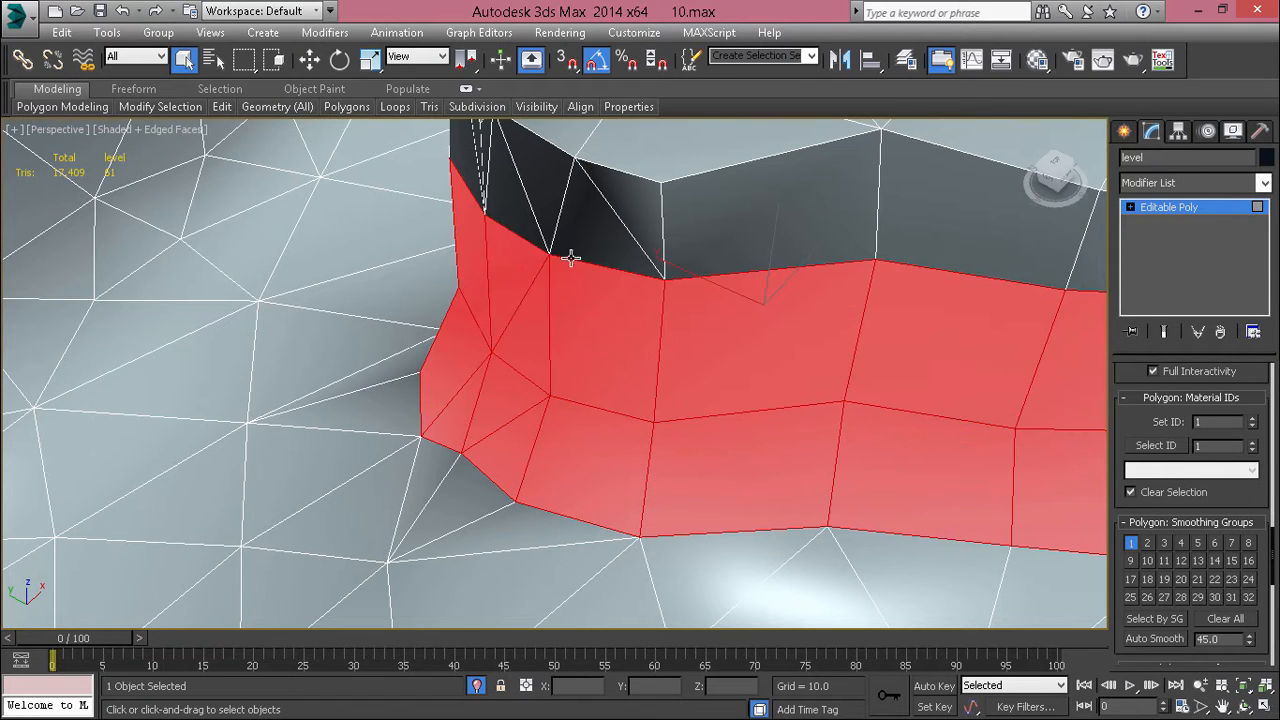
Step: Add the upper row of wall polygons around the flat-topped rock, up to the rim of its top
{"action": "left_click", "coordinate": [539, 214], "text": "ctrl"}
{"action": "left_click", "coordinate": [509, 206], "text": "ctrl"}
{"action": "left_click", "coordinate": [625, 243], "text": "ctrl"}
{"action": "left_click", "coordinate": [645, 196], "text": "ctrl"}
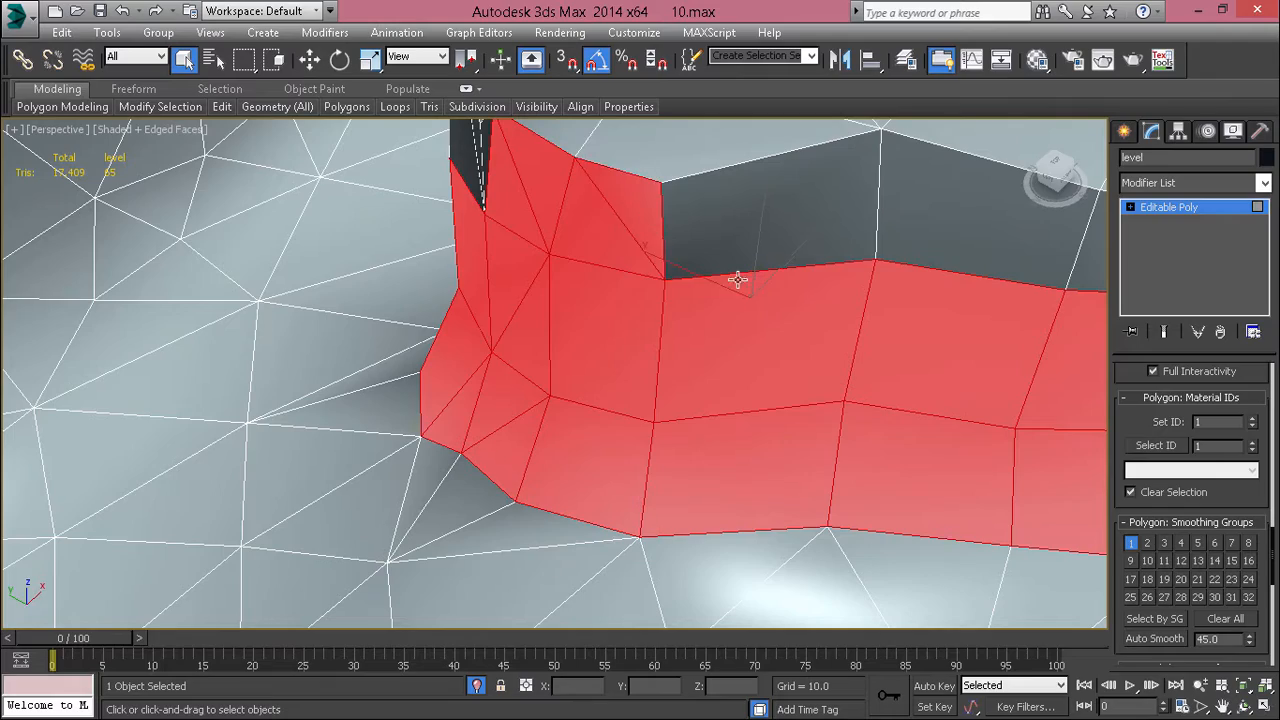
{"action": "left_click", "coordinate": [796, 193], "text": "ctrl"}
{"action": "middle_click_drag", "start_coordinate": [796, 193], "coordinate": [745, 263], "text": "alt"}
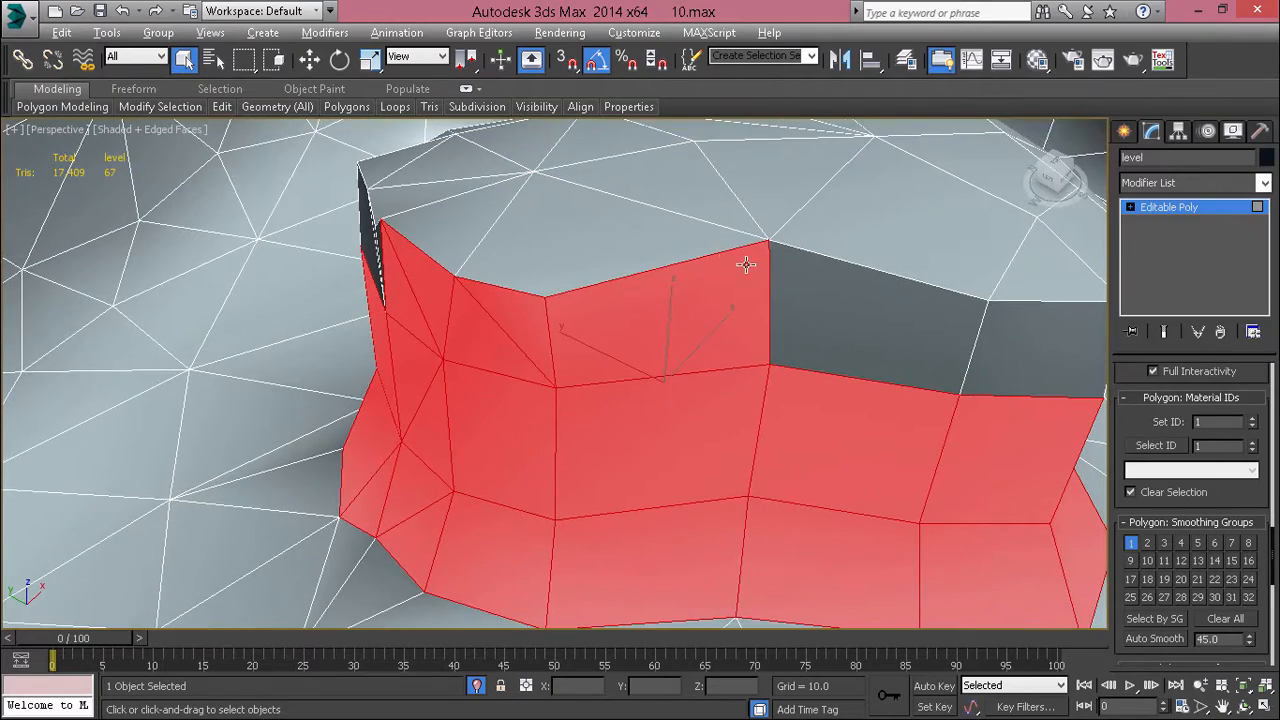
{"action": "left_click", "coordinate": [848, 319], "text": "shift"}
{"action": "middle_click_drag", "start_coordinate": [862, 320], "coordinate": [578, 310], "text": "alt"}
{"action": "left_click", "coordinate": [544, 360], "text": "ctrl"}
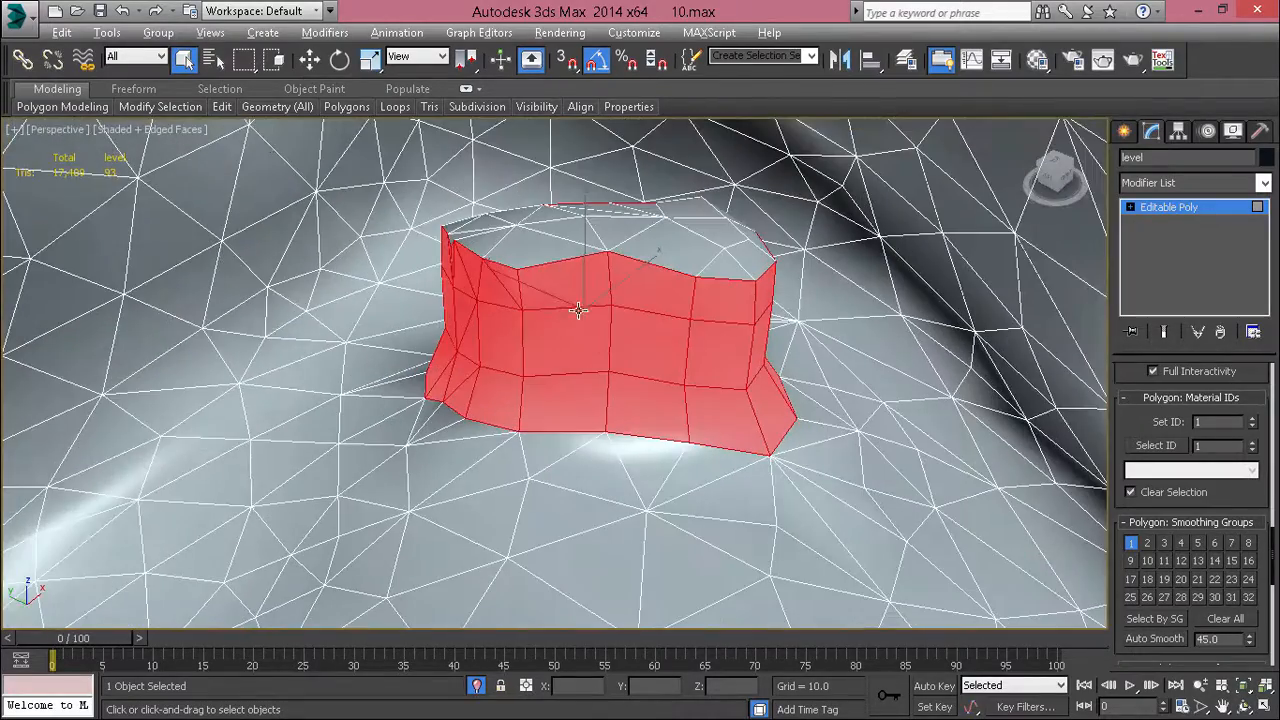
Step: Put the flat-topped rock's wall polygons in smoothing group 3 only and check the shading without edges
{"action": "left_click", "coordinate": [1133, 543]}
{"action": "left_click", "coordinate": [1147, 543]}
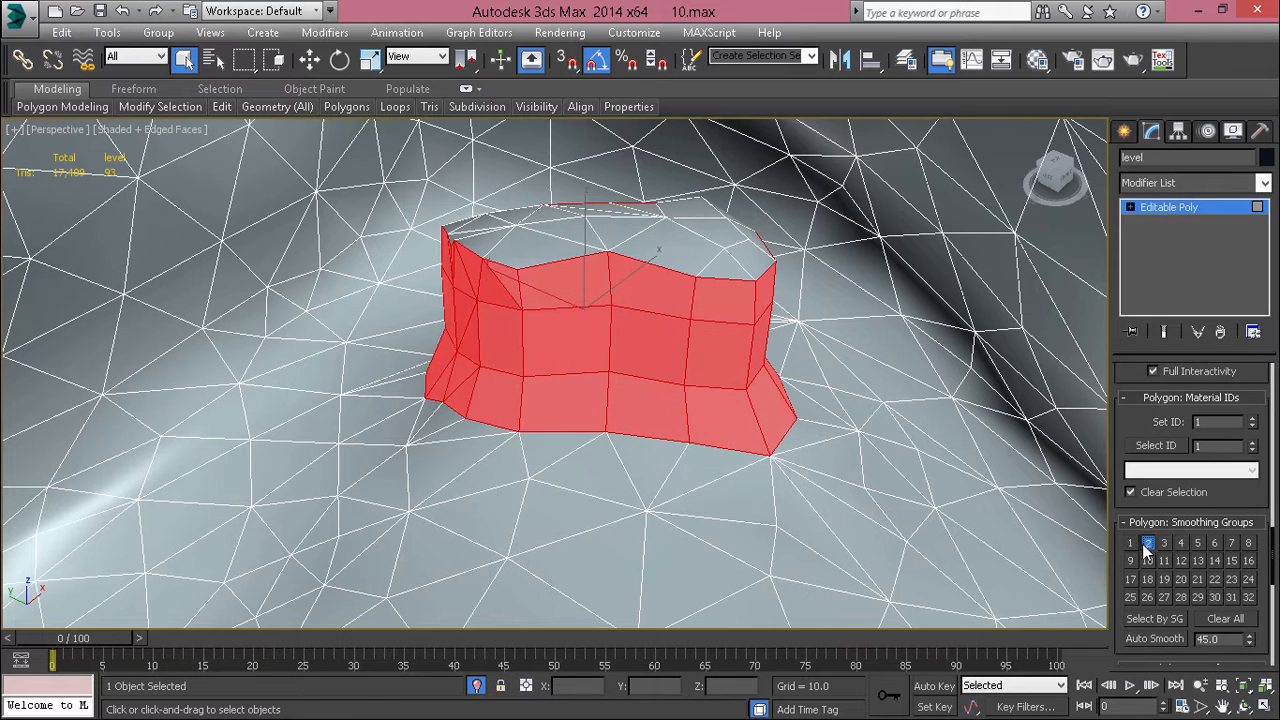
{"action": "left_click", "coordinate": [1164, 543]}
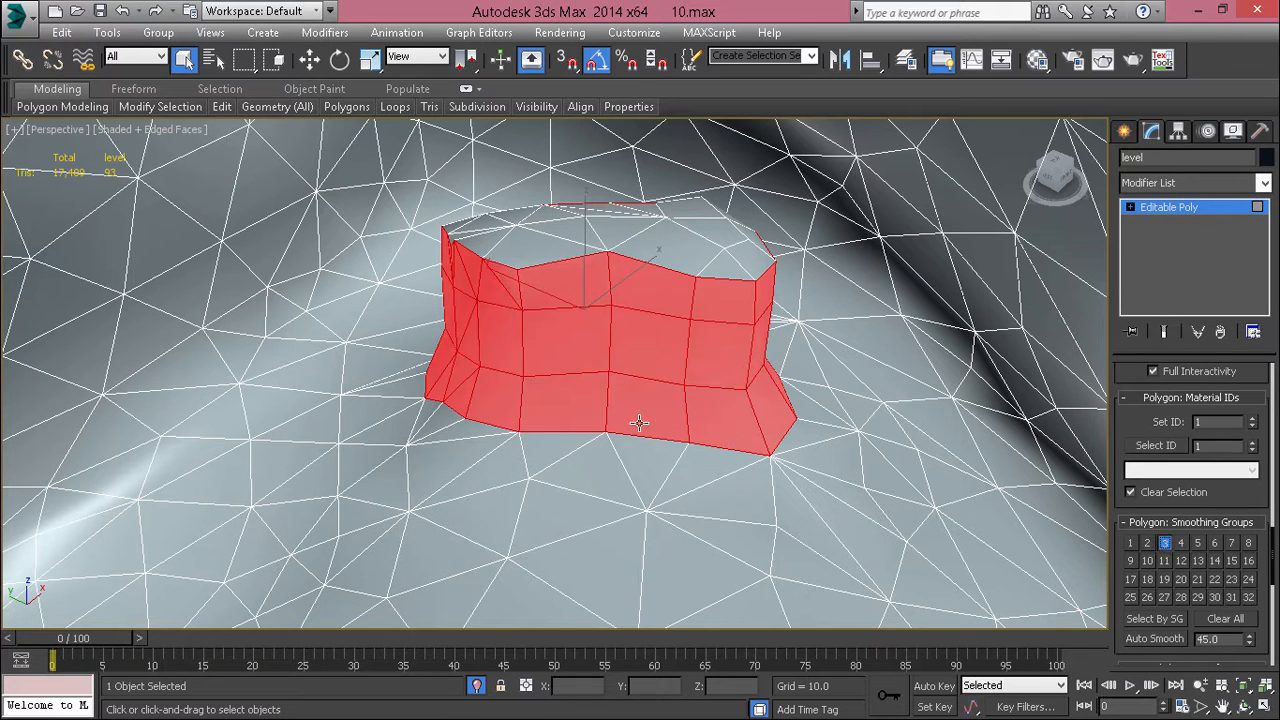
{"action": "key", "text": "F4"}
{"action": "mouse_move", "coordinate": [702, 477]}
{"action": "middle_mouse_down", "text": "alt"}
{"action": "mouse_move", "coordinate": [595, 410]}
{"action": "mouse_move", "coordinate": [590, 430]}
{"action": "mouse_move", "coordinate": [608, 340]}
{"action": "mouse_move", "coordinate": [671, 217]}
{"action": "middle_mouse_up", "text": "alt"}
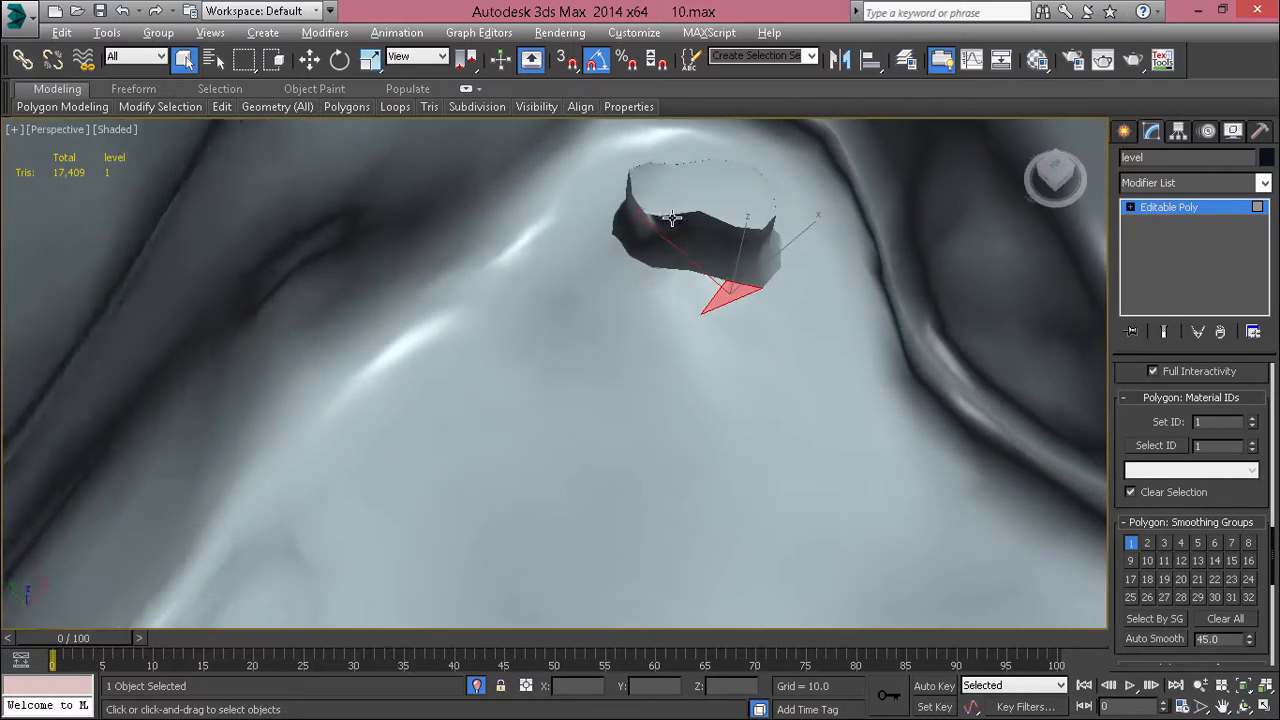
Step: Display the edges and select the first stretch of the crescent-shaped ledge's wall, two rows of polygons high
{"action": "middle_click_drag", "start_coordinate": [431, 466], "coordinate": [688, 497], "text": "alt"}
{"action": "middle_click_drag", "start_coordinate": [684, 216], "coordinate": [702, 407]}
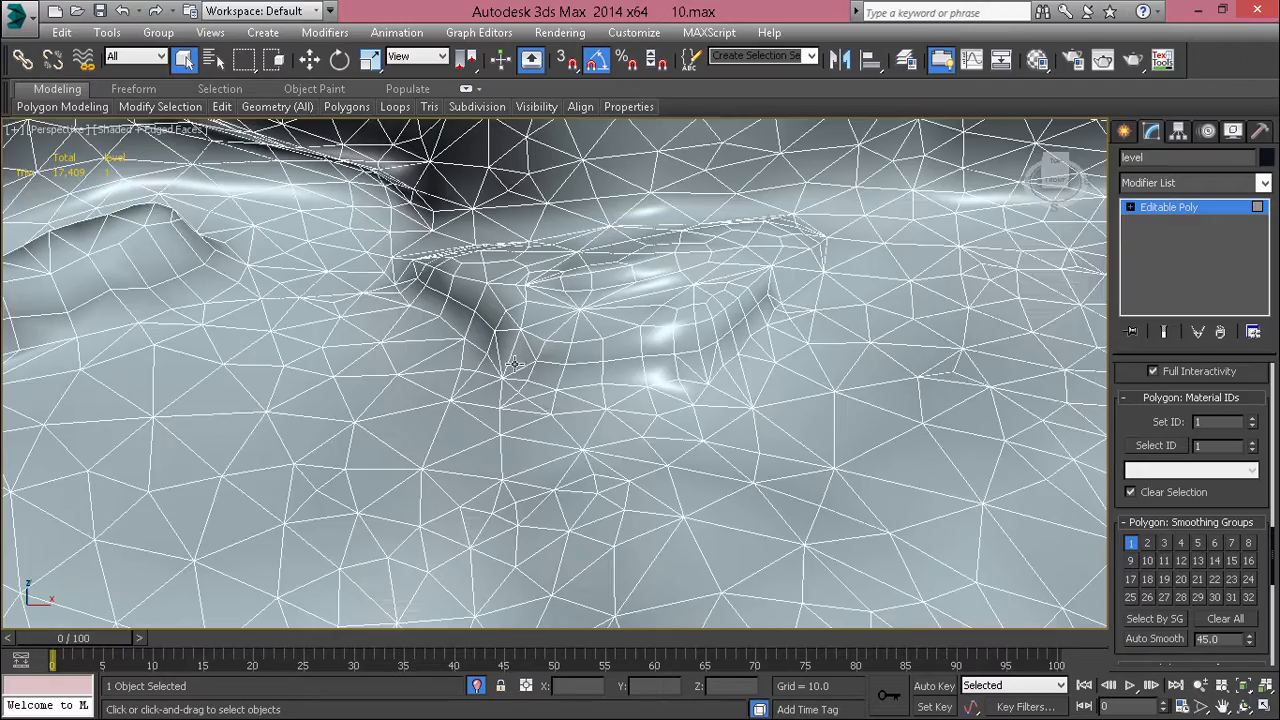
{"action": "scroll", "coordinate": [513, 366], "scroll_direction": "up", "scroll_amount": 5}
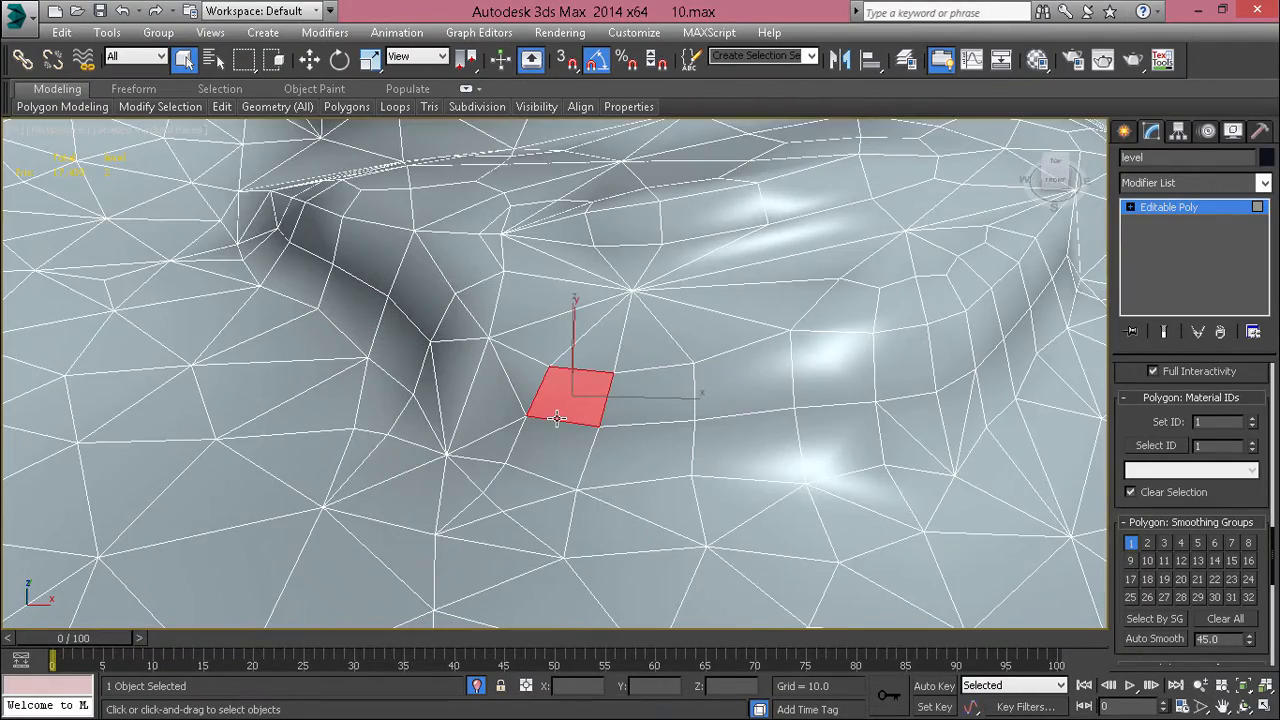
{"action": "middle_click_drag", "start_coordinate": [557, 418], "coordinate": [495, 477], "text": "alt"}
{"action": "scroll", "coordinate": [641, 299], "scroll_direction": "up", "scroll_amount": 2}
{"action": "scroll", "coordinate": [769, 226], "scroll_direction": "down", "scroll_amount": 5}
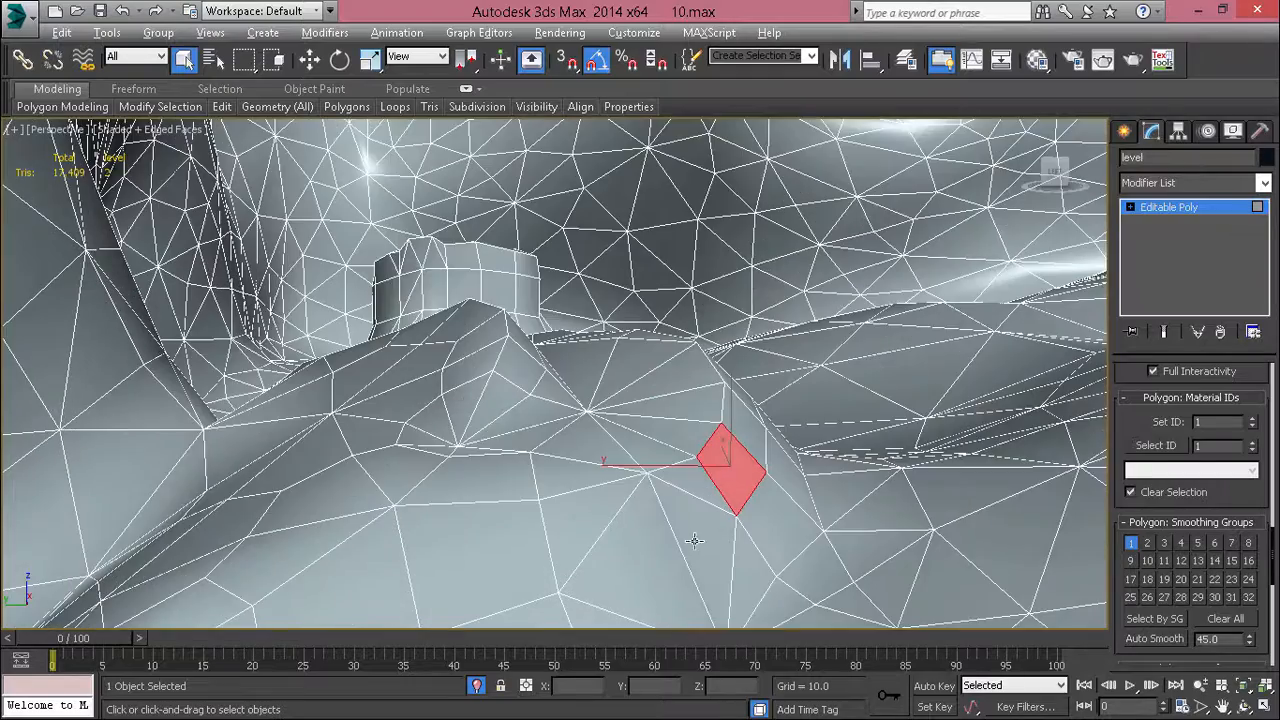
{"action": "middle_click_drag", "start_coordinate": [694, 541], "coordinate": [565, 319]}
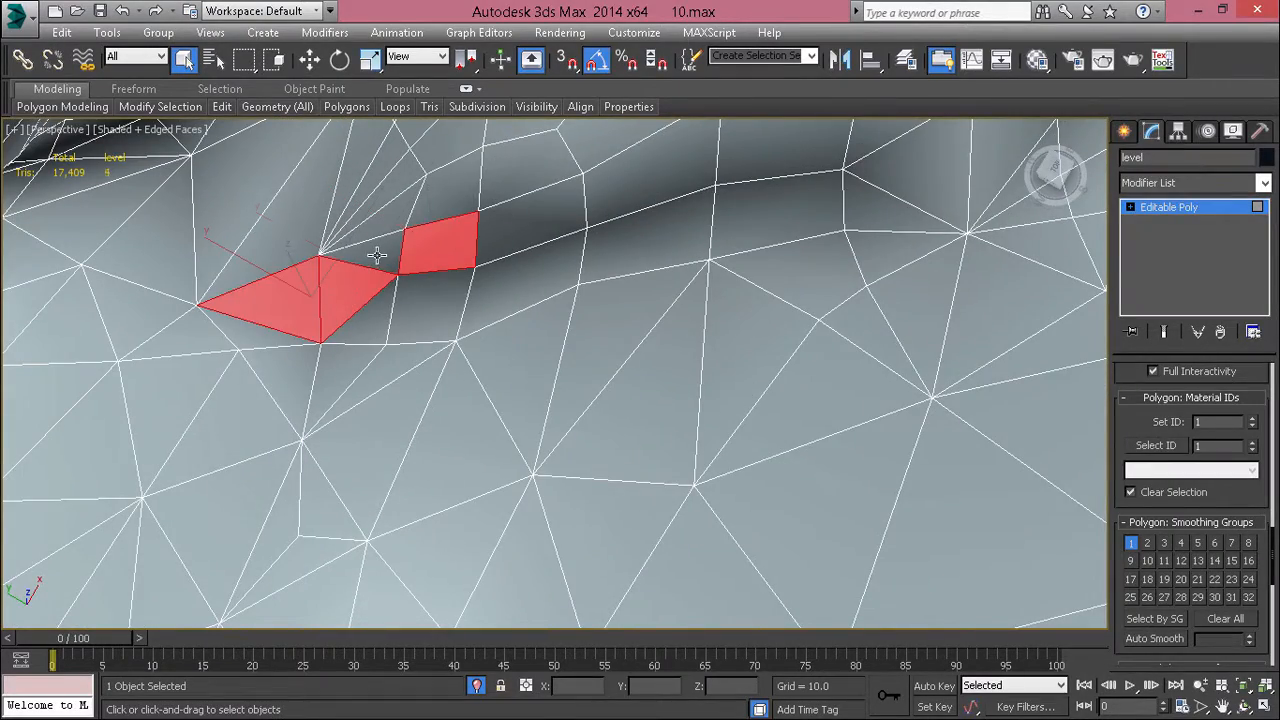
{"action": "left_click", "coordinate": [600, 254], "text": "ctrl"}
{"action": "left_click", "coordinate": [623, 189], "text": "ctrl"}
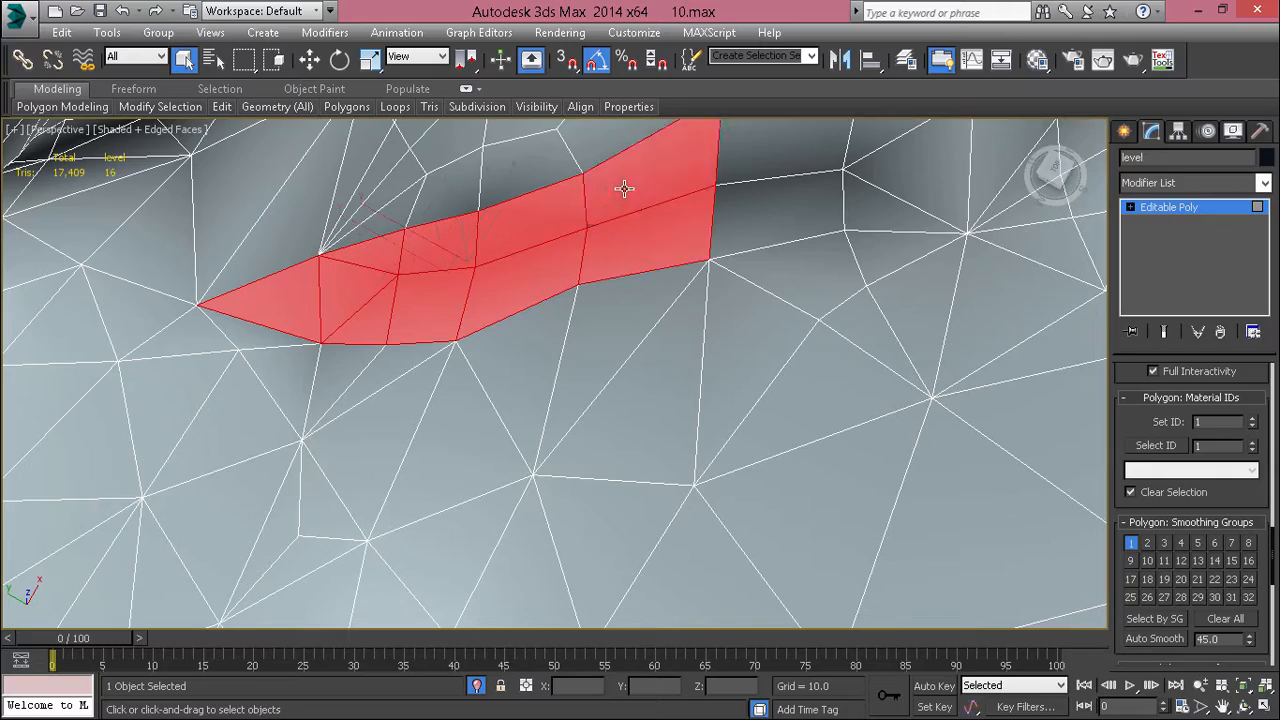
Step: Add the wall polygons around the crescent-shaped ledge's bend, including the narrow triangles that taper to its base
{"action": "scroll", "coordinate": [600, 205], "scroll_direction": "down", "scroll_amount": 5}
{"action": "scroll", "coordinate": [668, 243], "scroll_direction": "up", "scroll_amount": 4}
{"action": "middle_click_drag", "start_coordinate": [600, 215], "coordinate": [568, 233], "text": "alt"}
{"action": "scroll", "coordinate": [574, 237], "scroll_direction": "up", "scroll_amount": 4}
{"action": "left_click", "coordinate": [613, 284], "text": "ctrl"}
{"action": "left_click", "coordinate": [598, 326], "text": "ctrl"}
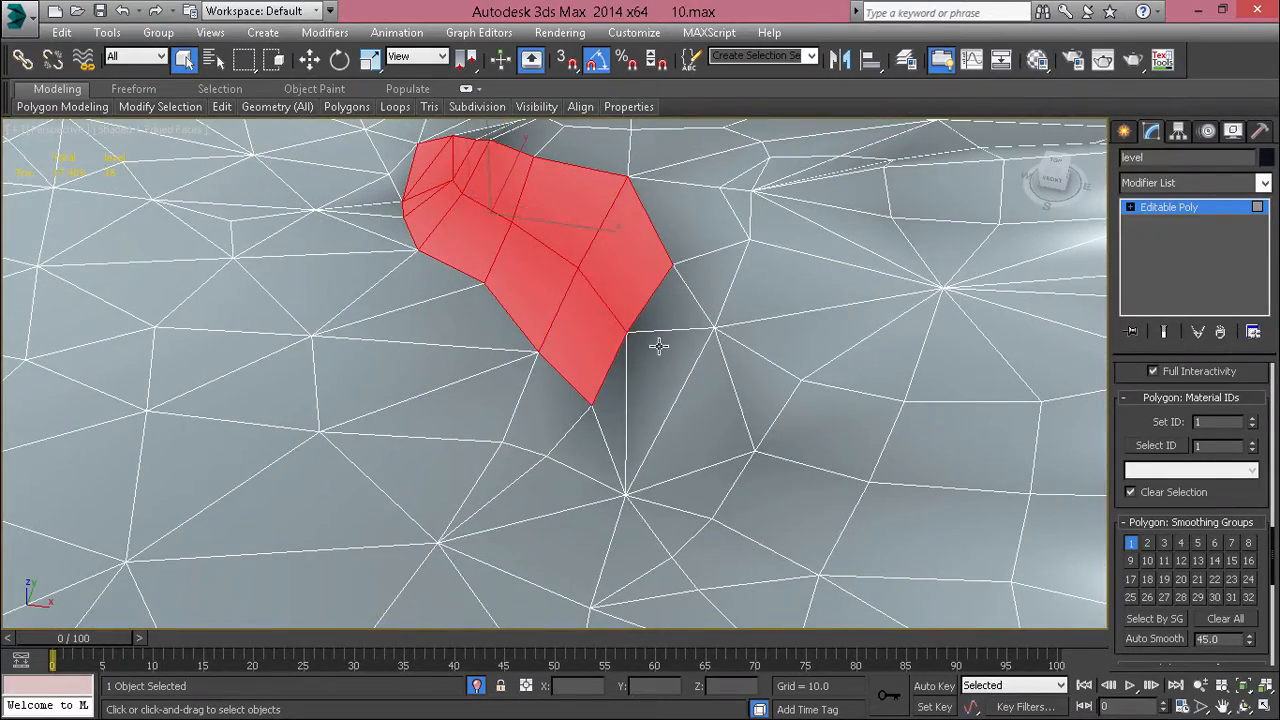
{"action": "left_click", "coordinate": [688, 313], "text": "ctrl"}
{"action": "left_click", "coordinate": [655, 398], "text": "ctrl"}
{"action": "left_click", "coordinate": [618, 410], "text": "ctrl"}
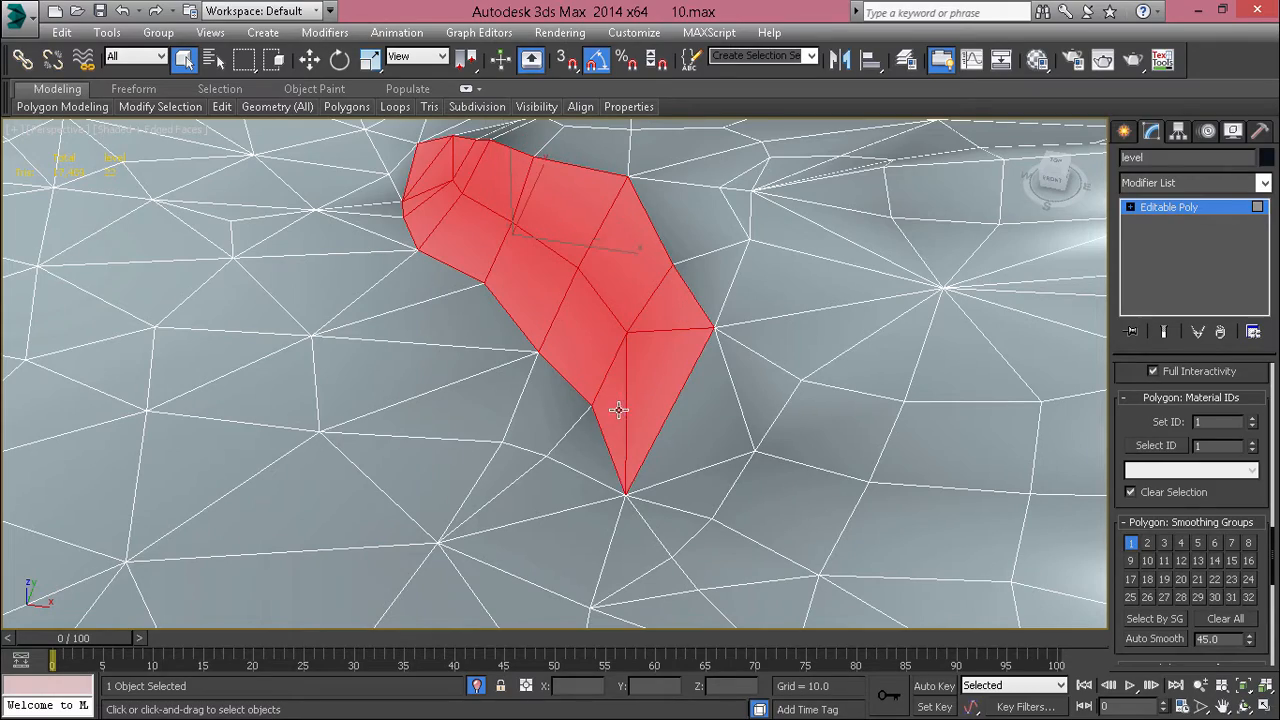
Step: Add the two rows of wall polygons that follow the tapering triangles along the front of the ledge
{"action": "left_click", "coordinate": [702, 424], "text": "ctrl"}
{"action": "left_click", "coordinate": [771, 386], "text": "ctrl"}
{"action": "middle_click_drag", "start_coordinate": [757, 386], "coordinate": [757, 329], "text": "alt"}
{"action": "left_click", "coordinate": [589, 332], "text": "ctrl"}
{"action": "left_click", "coordinate": [658, 283], "text": "ctrl"}
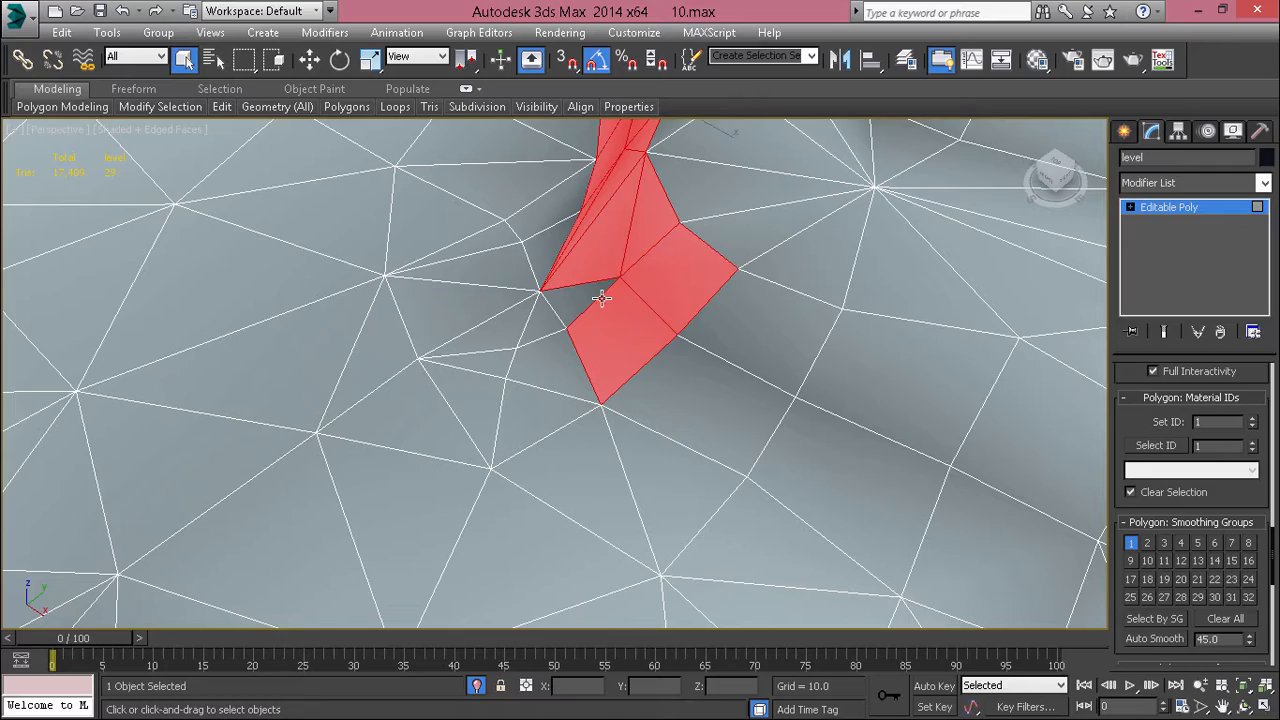
{"action": "left_click", "coordinate": [698, 412], "text": "ctrl"}
{"action": "left_click", "coordinate": [764, 300], "text": "ctrl"}
{"action": "left_click", "coordinate": [822, 445], "text": "ctrl"}
{"action": "left_click", "coordinate": [835, 374], "text": "ctrl"}
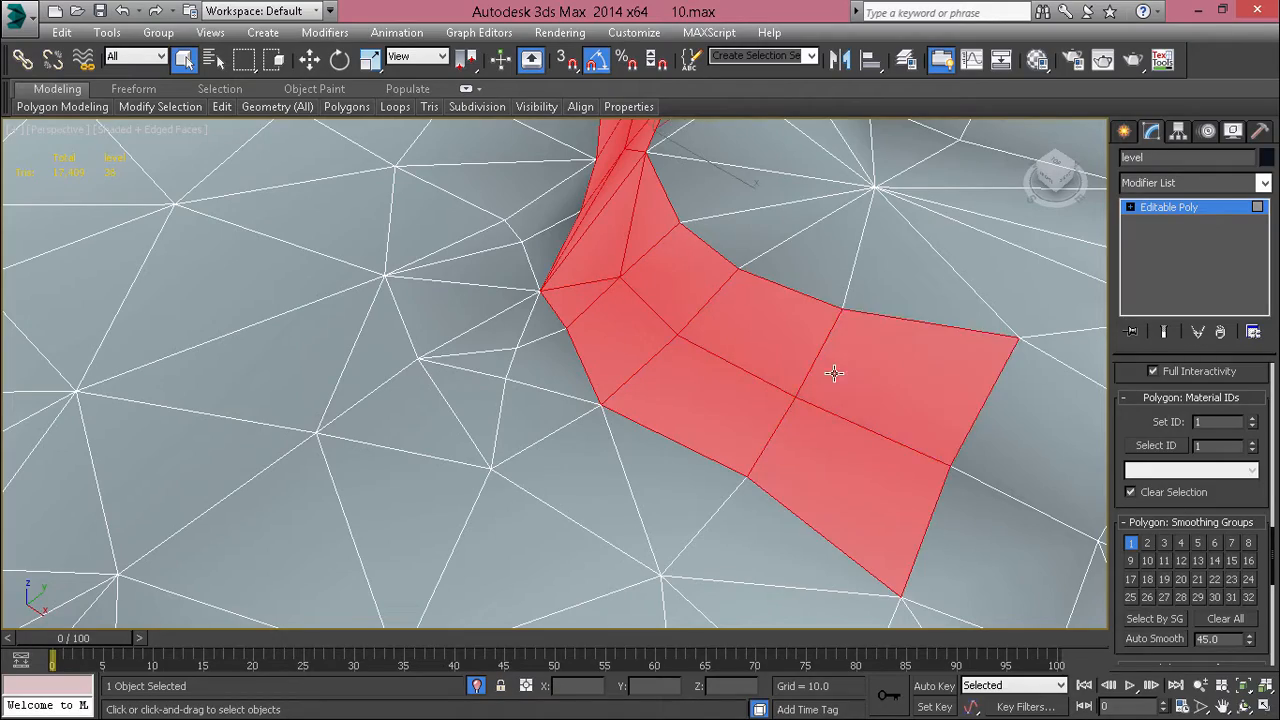
Step: Extend the wall selection around the ledge's next bend, including the triangles that fan out from its base
{"action": "scroll", "coordinate": [879, 385], "scroll_direction": "down", "scroll_amount": 5}
{"action": "middle_click_drag", "start_coordinate": [879, 385], "coordinate": [578, 334], "text": "alt"}
{"action": "scroll", "coordinate": [620, 301], "scroll_direction": "up", "scroll_amount": 3}
{"action": "left_click", "coordinate": [583, 312], "text": "ctrl"}
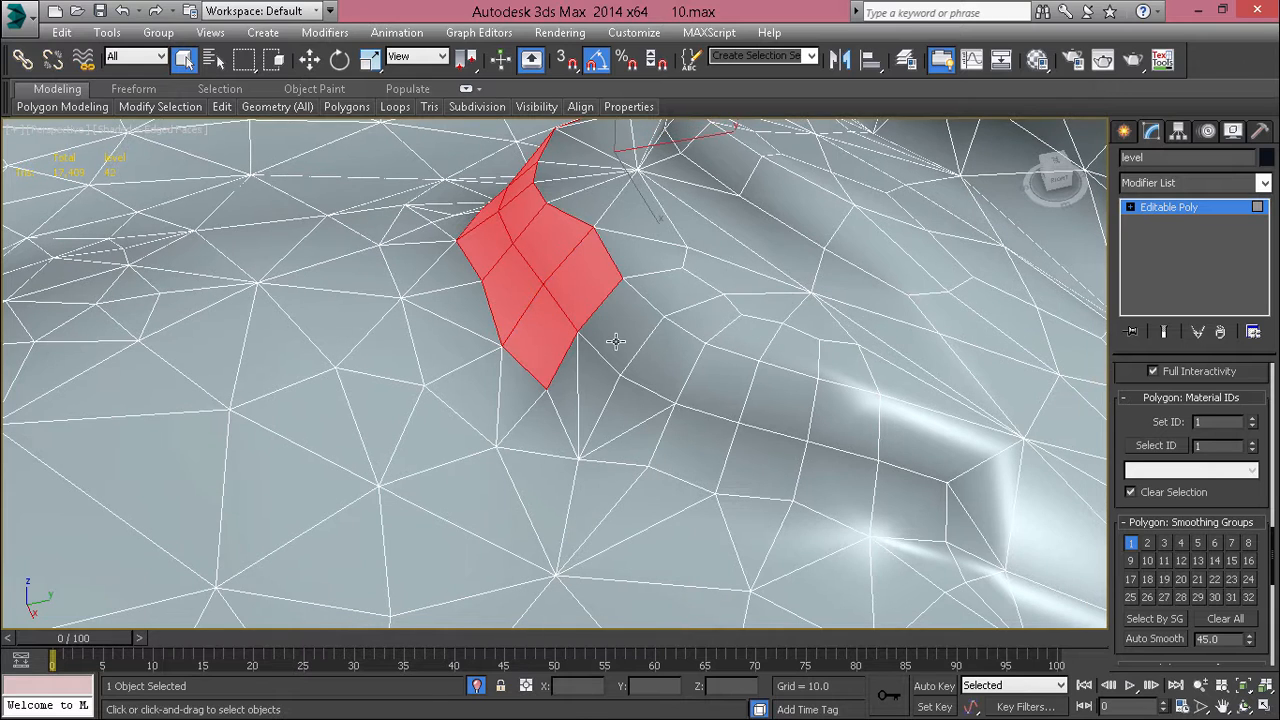
{"action": "left_click", "coordinate": [609, 343], "text": "ctrl"}
{"action": "left_click", "coordinate": [638, 443], "text": "ctrl"}
{"action": "left_click", "coordinate": [672, 363], "text": "ctrl"}
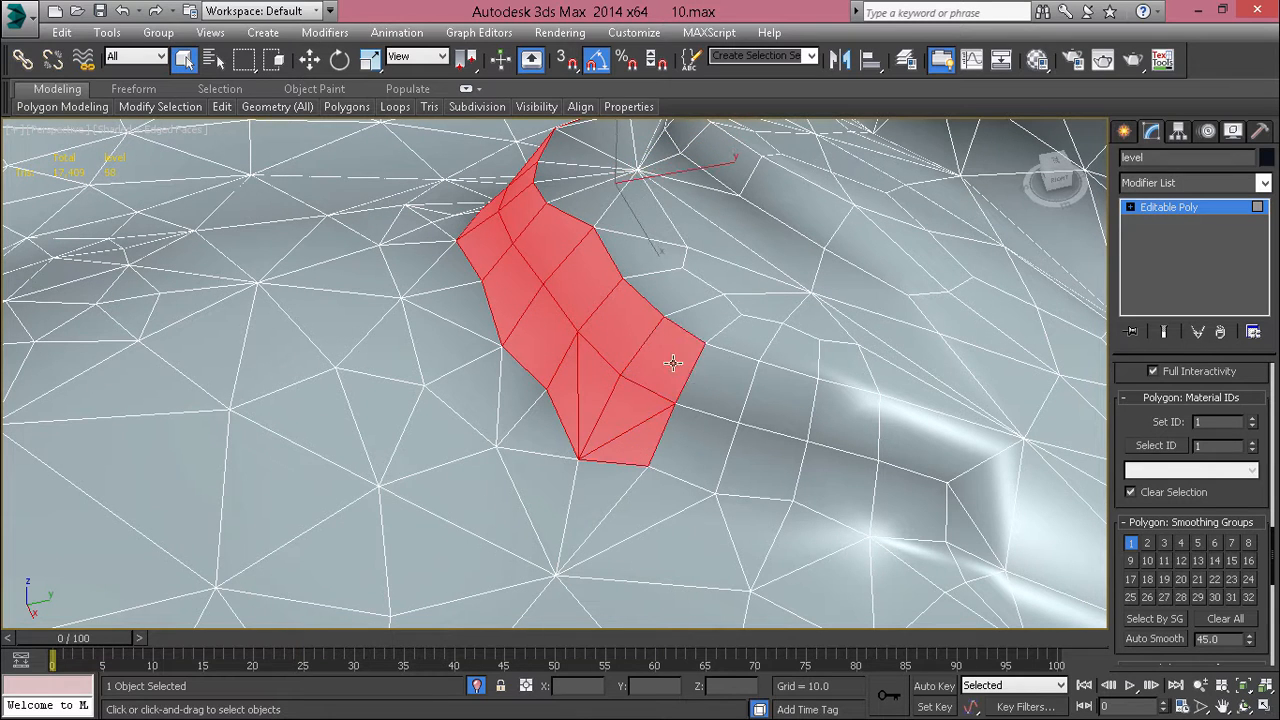
Step: Add both rows of wall polygons from the fan of triangles to the brightly shaded corner of the ledge
{"action": "left_click", "coordinate": [714, 384], "text": "ctrl"}
{"action": "left_click", "coordinate": [704, 448], "text": "ctrl"}
{"action": "left_click", "coordinate": [761, 456], "text": "ctrl"}
{"action": "left_click", "coordinate": [768, 389], "text": "ctrl"}
{"action": "left_click", "coordinate": [842, 488], "text": "ctrl"}
{"action": "left_click", "coordinate": [852, 426], "text": "ctrl"}
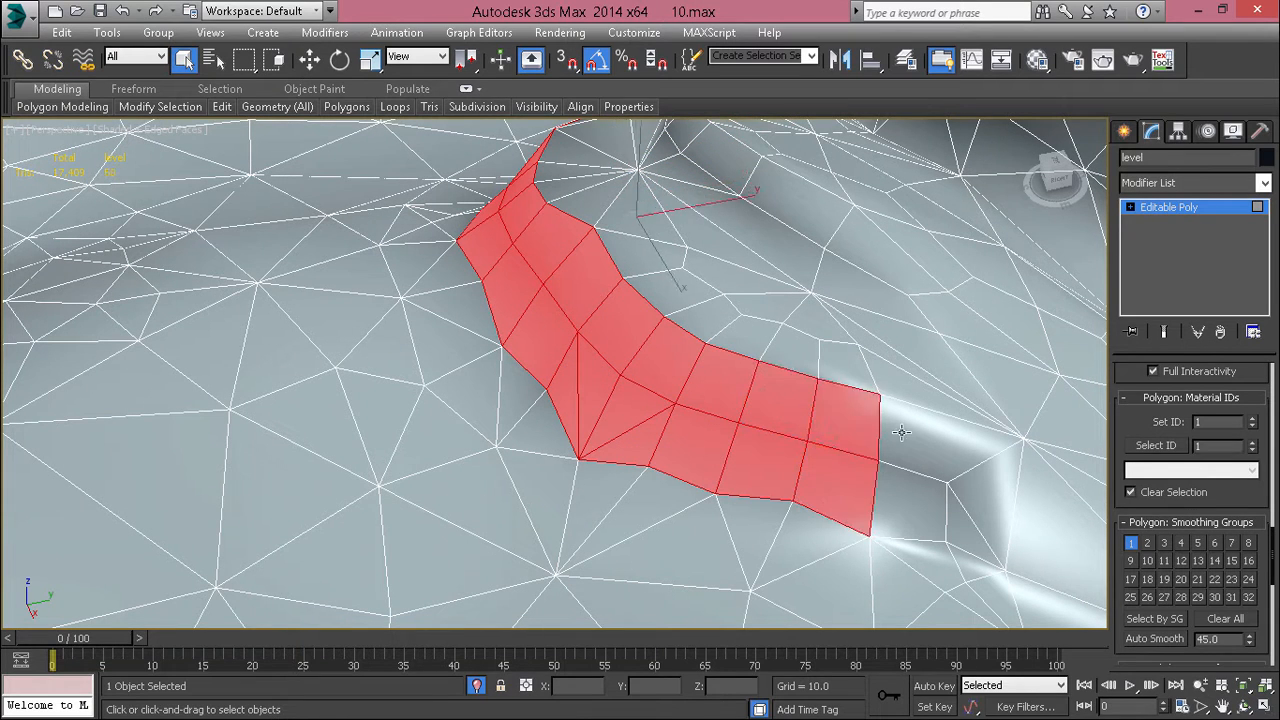
{"action": "left_click", "coordinate": [926, 443], "text": "ctrl"}
{"action": "left_click", "coordinate": [920, 506], "text": "ctrl"}
{"action": "left_click", "coordinate": [960, 526], "text": "ctrl"}
{"action": "left_click", "coordinate": [986, 501], "text": "ctrl"}
Step: Add the small tapering wall polygons up to the pointed tip at the ledge's far end
{"action": "middle_click_drag", "start_coordinate": [982, 499], "coordinate": [589, 346]}
{"action": "scroll", "coordinate": [545, 386], "scroll_direction": "down", "scroll_amount": 3}
{"action": "middle_click_drag", "start_coordinate": [545, 386], "coordinate": [686, 426], "text": "alt"}
{"action": "middle_click_drag", "start_coordinate": [817, 247], "coordinate": [610, 515]}
{"action": "scroll", "coordinate": [743, 173], "scroll_direction": "down", "scroll_amount": 4}
{"action": "scroll", "coordinate": [602, 520], "scroll_direction": "up", "scroll_amount": 5}
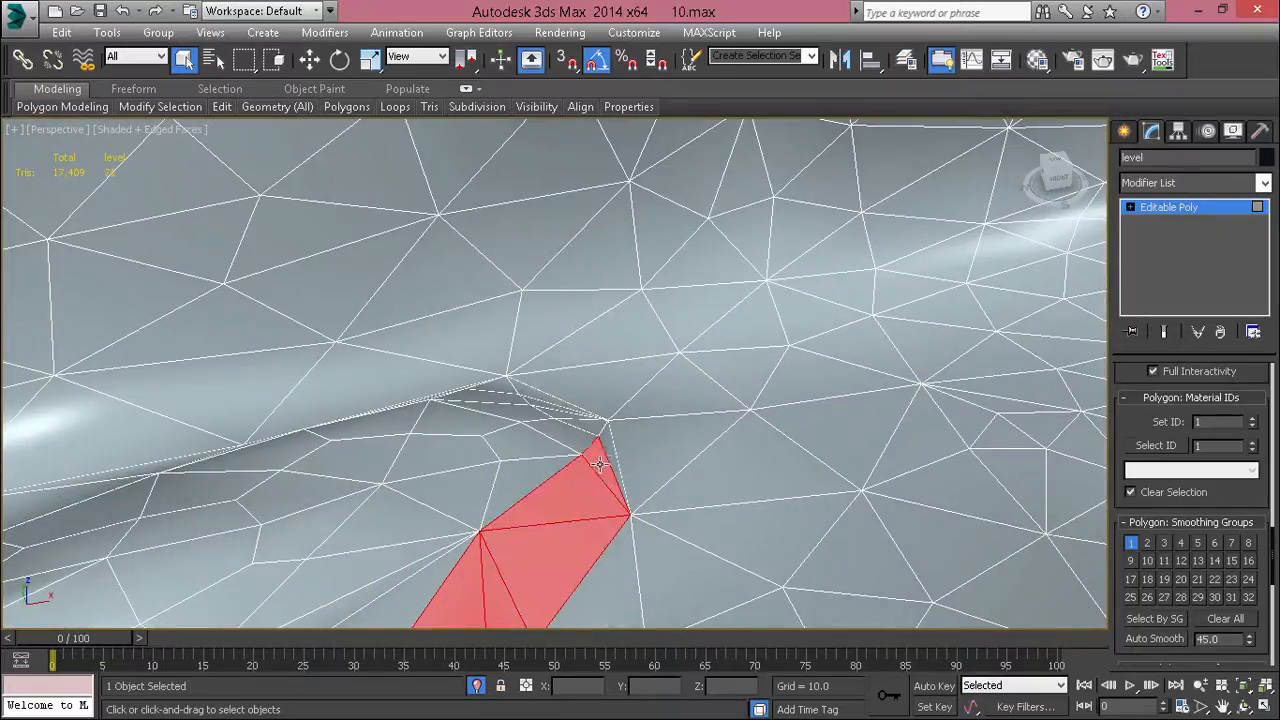
Step: Check the wall selection along the whole crescent-shaped ledge and put it in smoothing group 2 only
{"action": "scroll", "coordinate": [600, 439], "scroll_direction": "down", "scroll_amount": 5}
{"action": "middle_click_drag", "start_coordinate": [600, 439], "coordinate": [741, 341]}
{"action": "middle_click_drag", "start_coordinate": [741, 341], "coordinate": [537, 378], "text": "alt"}
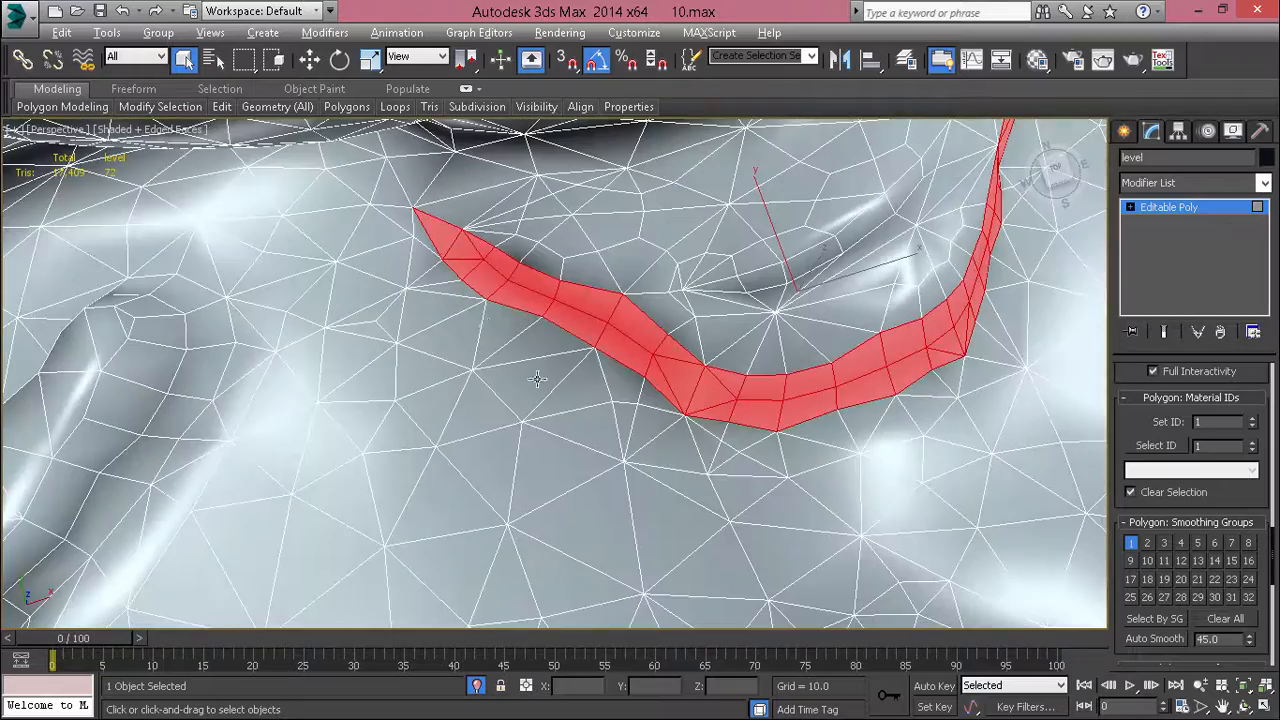
{"action": "middle_click_drag", "start_coordinate": [972, 286], "coordinate": [910, 384]}
{"action": "middle_click_drag", "start_coordinate": [910, 384], "coordinate": [734, 323], "text": "alt"}
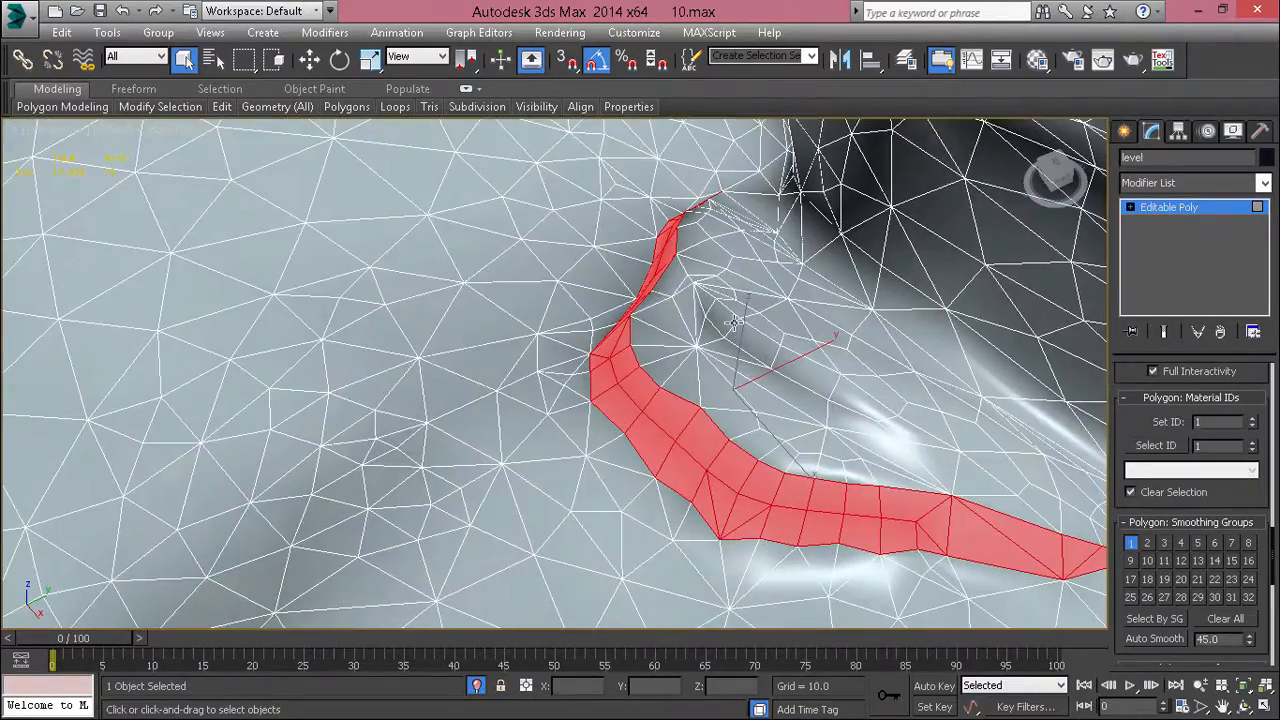
{"action": "left_click", "coordinate": [1147, 542]}
{"action": "middle_click_drag", "start_coordinate": [1090, 540], "coordinate": [996, 456], "text": "alt"}
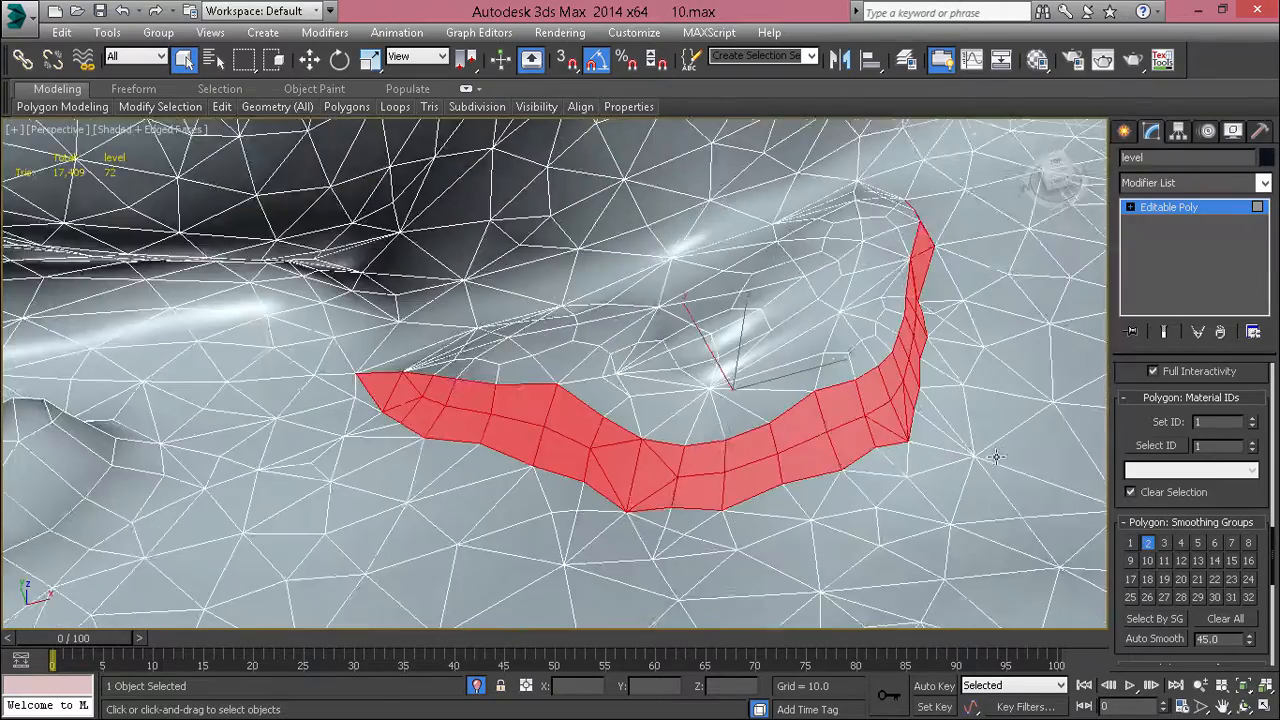
Step: Select the strip of polygons forming the wall of the upper step on top of the crescent-shaped ledge
{"action": "scroll", "coordinate": [683, 403], "scroll_direction": "up", "scroll_amount": 1}
{"action": "middle_click_drag", "start_coordinate": [683, 403], "coordinate": [778, 398], "text": "alt"}
{"action": "scroll", "coordinate": [777, 383], "scroll_direction": "up", "scroll_amount": 1}
{"action": "scroll", "coordinate": [774, 361], "scroll_direction": "up", "scroll_amount": 4}
{"action": "left_click", "coordinate": [774, 361]}
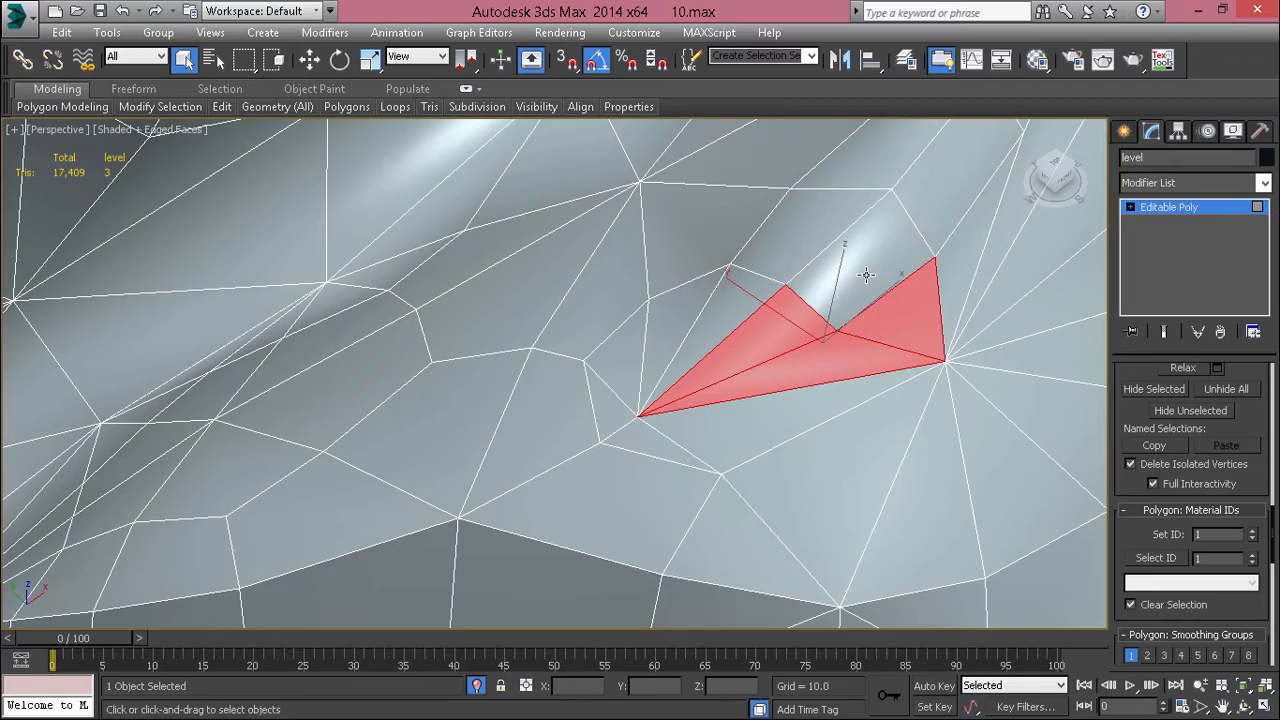
{"action": "middle_click_drag", "start_coordinate": [802, 330], "coordinate": [604, 385], "text": "alt"}
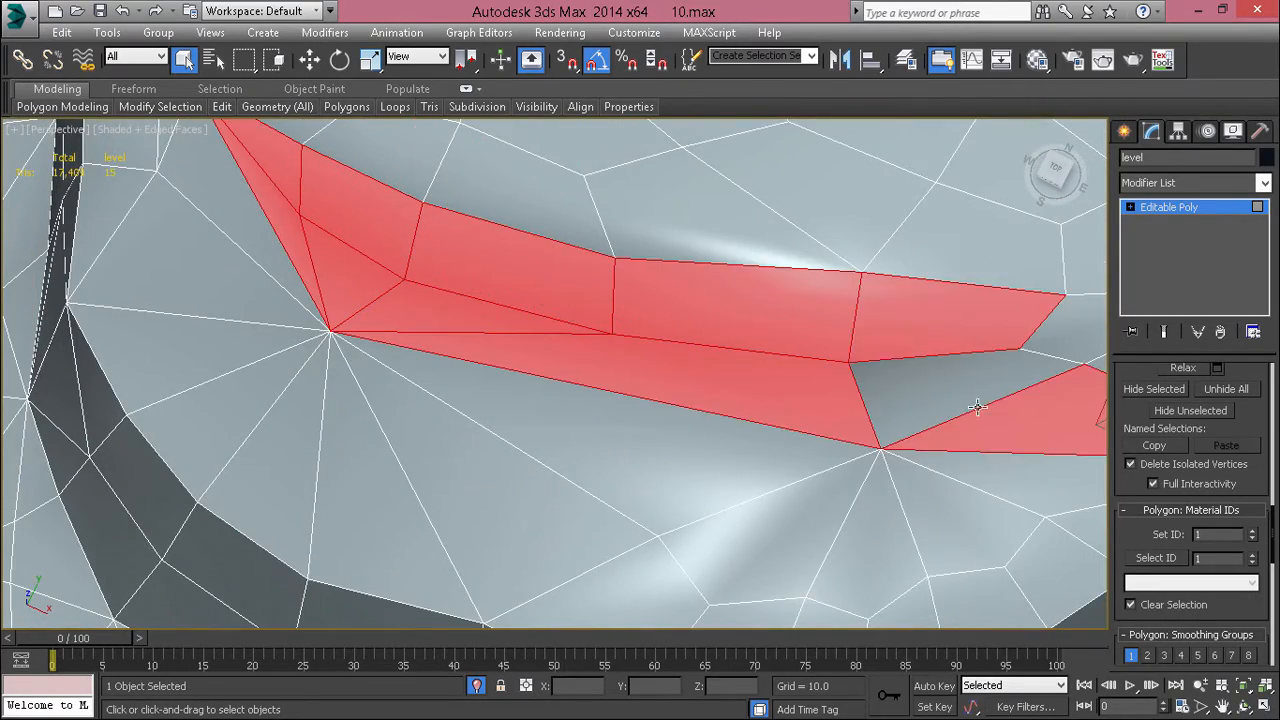
{"action": "middle_click_drag", "start_coordinate": [977, 407], "coordinate": [708, 380], "text": "alt"}
{"action": "middle_click_drag", "start_coordinate": [636, 290], "coordinate": [805, 285], "text": "alt"}
Step: Put the upper step's wall polygons in smoothing group 2 only and check the shading without edges
{"action": "left_click", "coordinate": [1132, 661]}
{"action": "left_click", "coordinate": [1145, 659]}
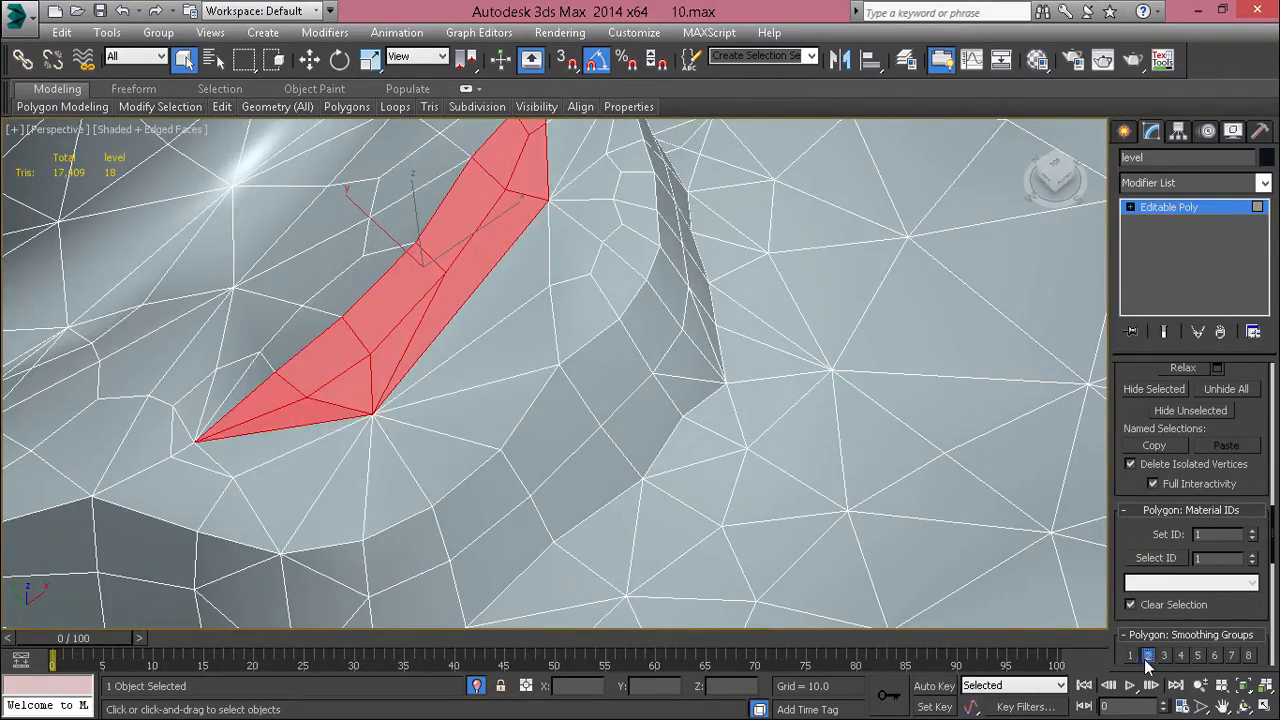
{"action": "left_click", "coordinate": [714, 416]}
{"action": "scroll", "coordinate": [714, 416], "scroll_direction": "down", "scroll_amount": 4}
{"action": "middle_click_drag", "start_coordinate": [712, 418], "coordinate": [645, 361], "text": "alt"}
{"action": "key", "text": "F4"}
{"action": "middle_click_drag", "start_coordinate": [645, 361], "coordinate": [564, 362], "text": "alt"}
{"action": "key", "text": "F4"}
{"action": "key", "text": "F4"}
{"action": "scroll", "coordinate": [849, 471], "scroll_direction": "down", "scroll_amount": 3}
{"action": "middle_click_drag", "start_coordinate": [564, 362], "coordinate": [801, 331]}
{"action": "scroll", "coordinate": [651, 263], "scroll_direction": "up", "scroll_amount": 3}
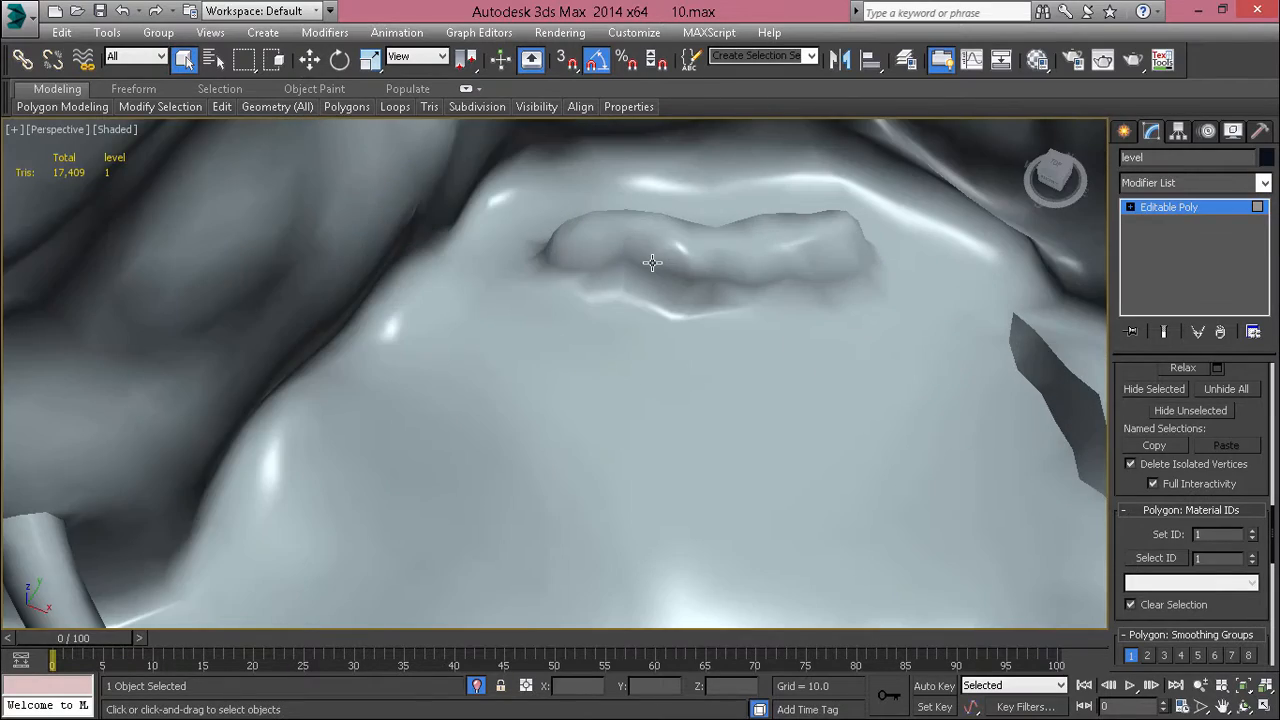
Step: Display the edges and select the base row and the upper row of wall polygons around the elongated rock
{"action": "key", "text": "F4"}
{"action": "left_click", "coordinate": [657, 257]}
{"action": "scroll", "coordinate": [651, 266], "scroll_direction": "up", "scroll_amount": 5}
{"action": "left_click", "coordinate": [525, 346]}
{"action": "left_click", "coordinate": [530, 333]}
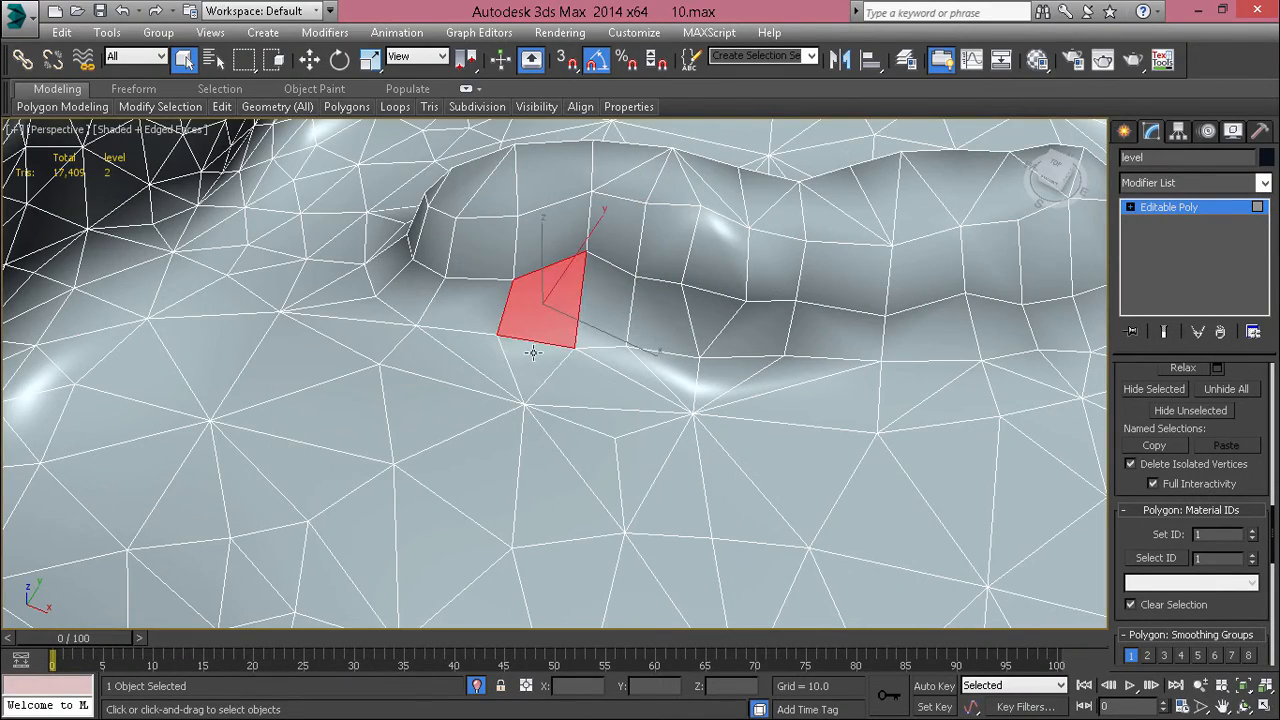
{"action": "left_click", "coordinate": [762, 311], "text": "shift"}
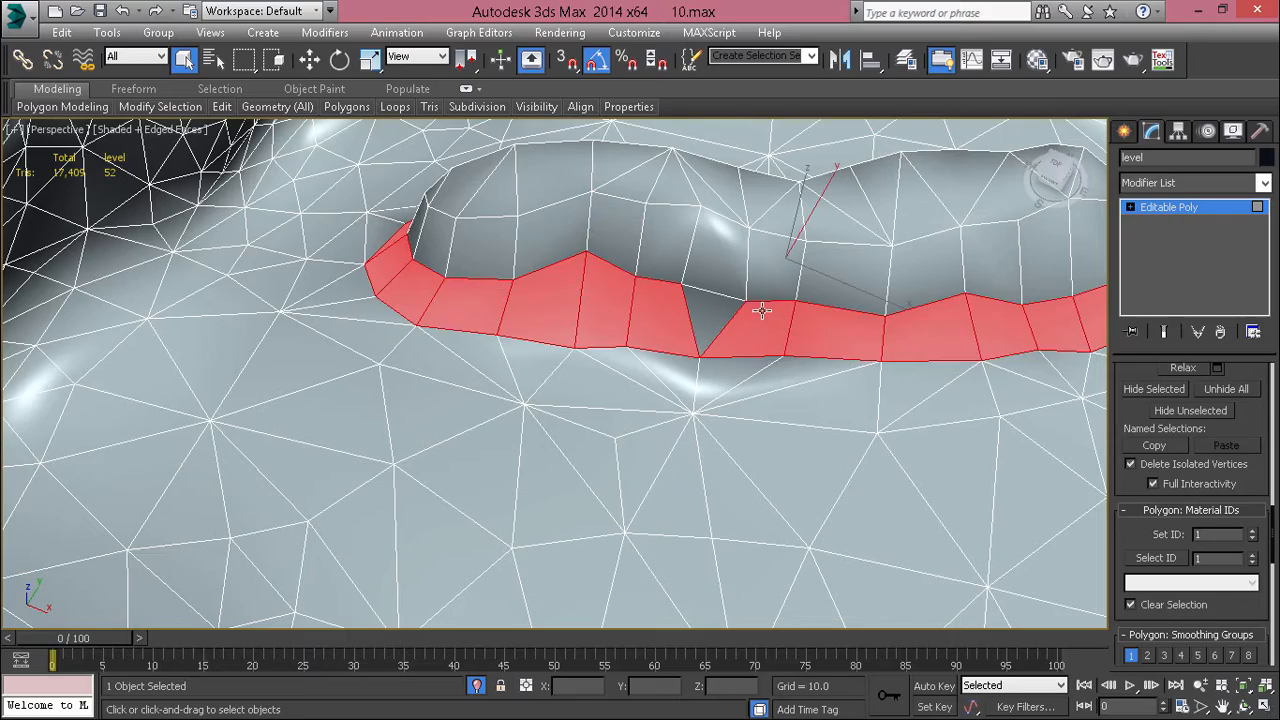
{"action": "left_click", "coordinate": [709, 305], "text": "ctrl"}
{"action": "left_click", "coordinate": [716, 262], "text": "ctrl"}
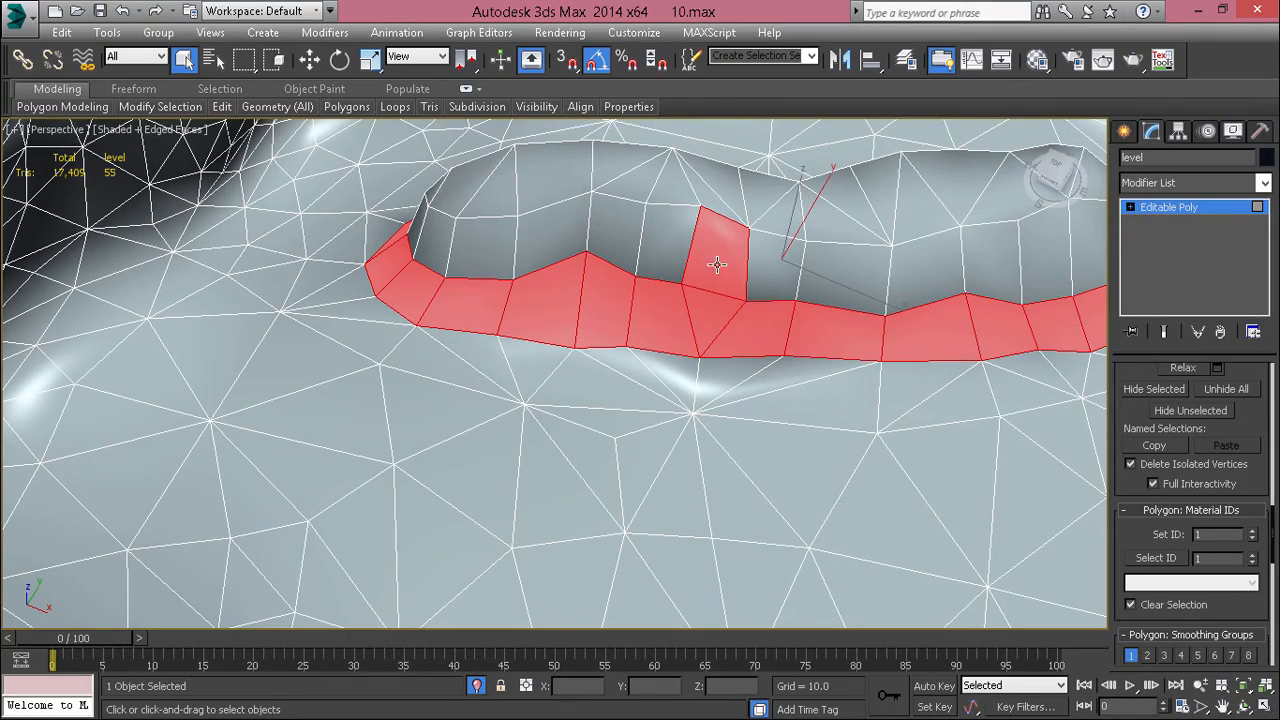
{"action": "left_click", "coordinate": [669, 218], "text": "shift"}
Step: Add the missed polygons to the wall selection around the elongated rock, including the triangle at its rim
{"action": "middle_click_drag", "start_coordinate": [794, 287], "coordinate": [621, 441]}
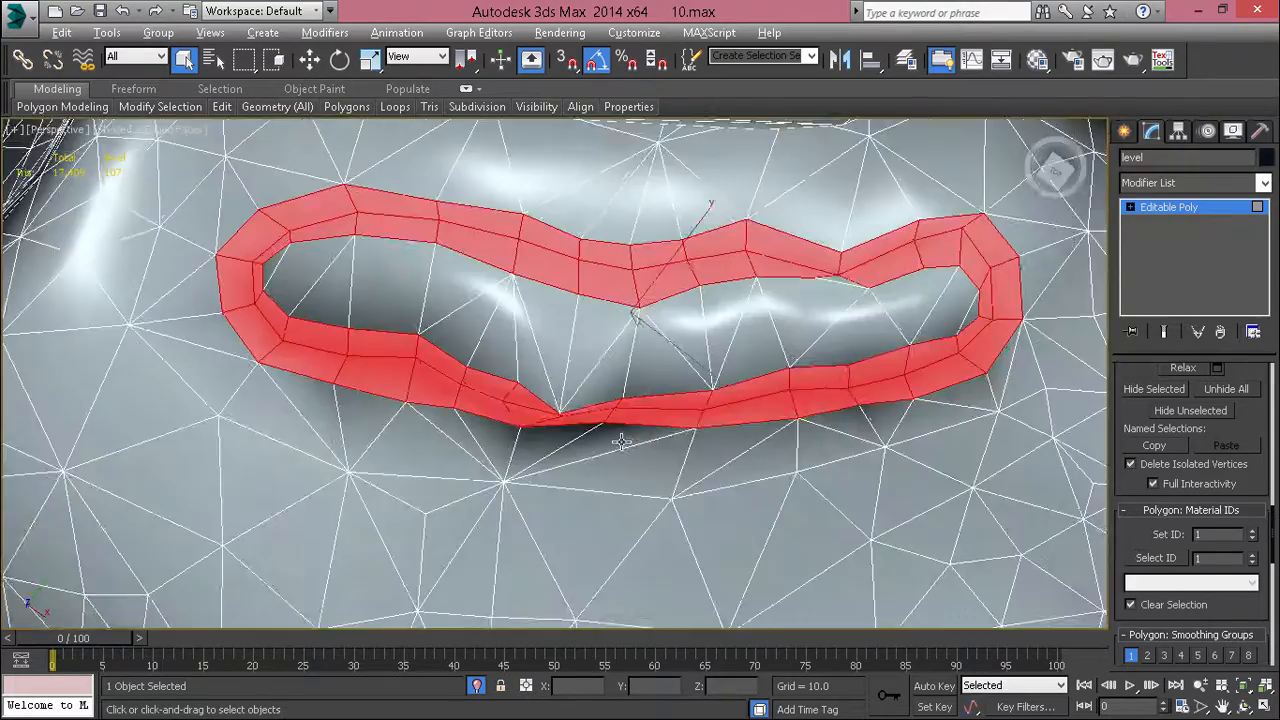
{"action": "scroll", "coordinate": [900, 290], "scroll_direction": "up", "scroll_amount": 8}
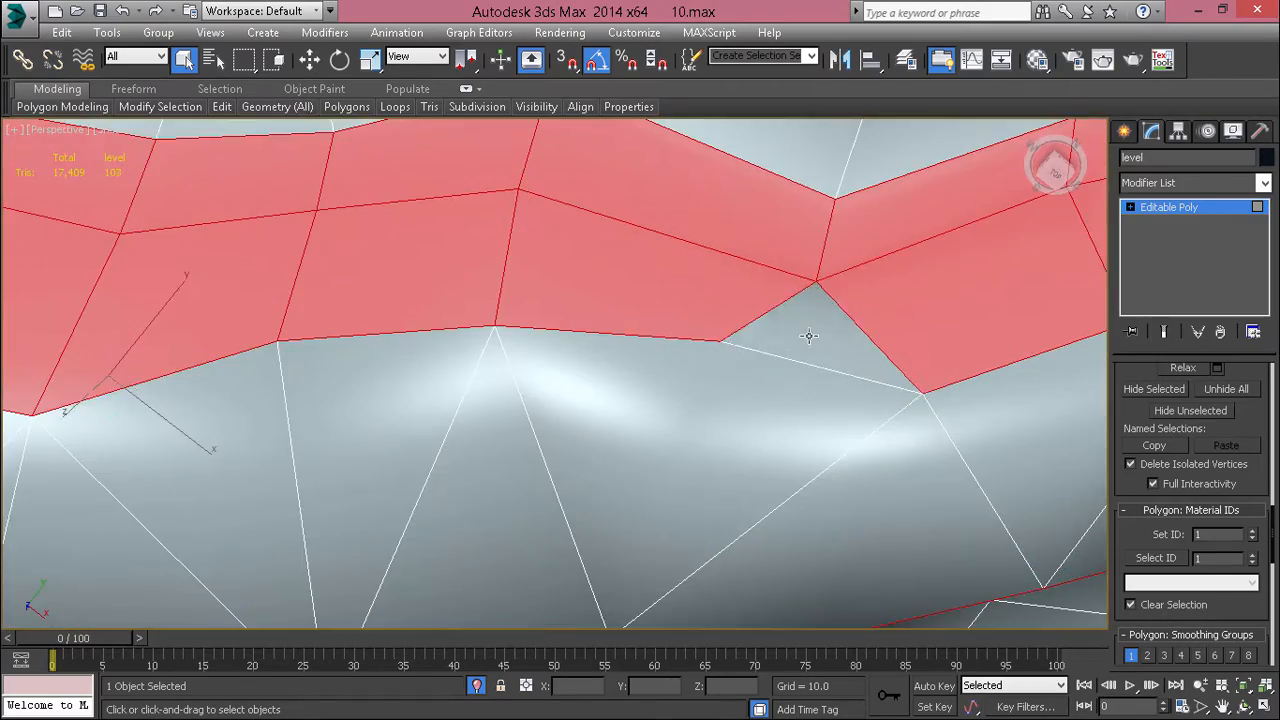
{"action": "left_click", "coordinate": [809, 336], "text": "ctrl"}
{"action": "scroll", "coordinate": [809, 336], "scroll_direction": "down", "scroll_amount": 5}
{"action": "middle_click_drag", "start_coordinate": [803, 320], "coordinate": [985, 377], "text": "alt"}
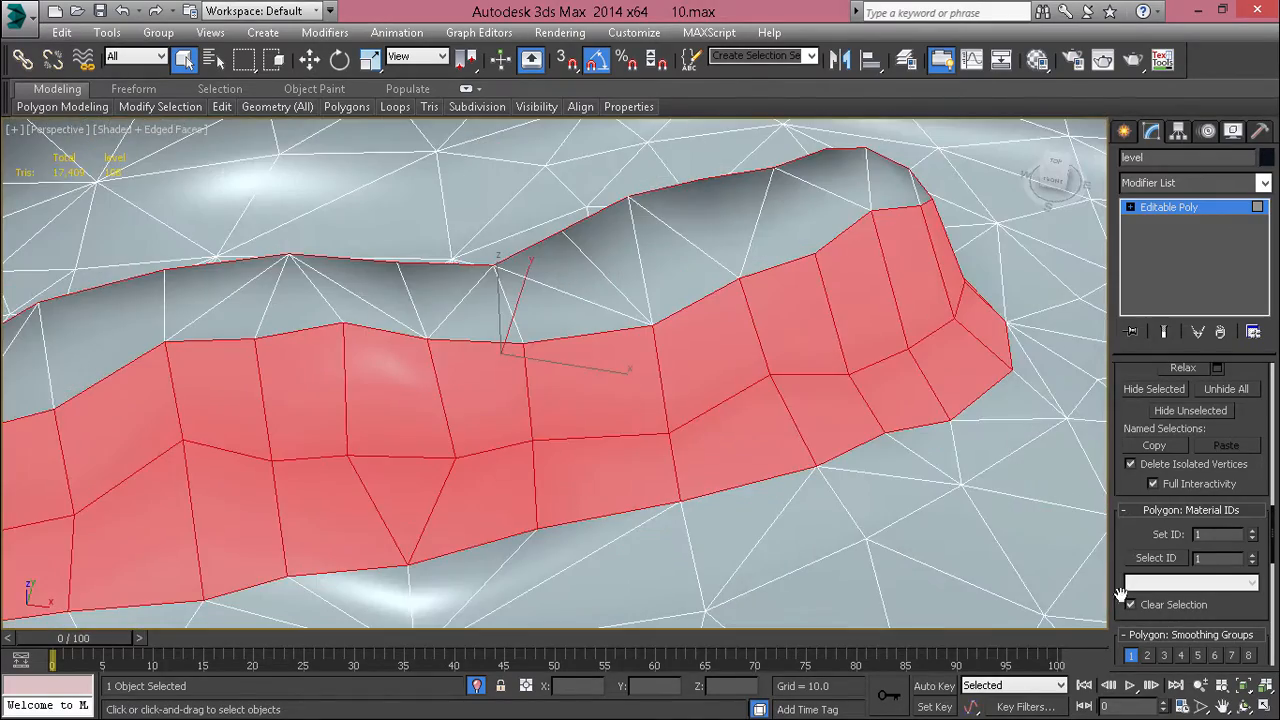
Step: Try a separate smoothing group on the elongated rock's wall, check the shading without edges, and undo the change
{"action": "left_click", "coordinate": [814, 476]}
{"action": "scroll", "coordinate": [814, 475], "scroll_direction": "down", "scroll_amount": 3}
{"action": "middle_click_drag", "start_coordinate": [814, 475], "coordinate": [861, 384], "text": "alt"}
{"action": "key", "text": "F4"}
{"action": "left_click", "coordinate": [369, 338]}
{"action": "mouse_move", "coordinate": [369, 338]}
{"action": "middle_mouse_down", "text": "alt"}
{"action": "mouse_move", "coordinate": [402, 337]}
{"action": "mouse_move", "coordinate": [389, 349]}
{"action": "middle_mouse_up", "text": "alt"}
{"action": "key", "text": "F4"}
{"action": "key", "text": "ctrl+z"}
{"action": "key", "text": "ctrl+z"}
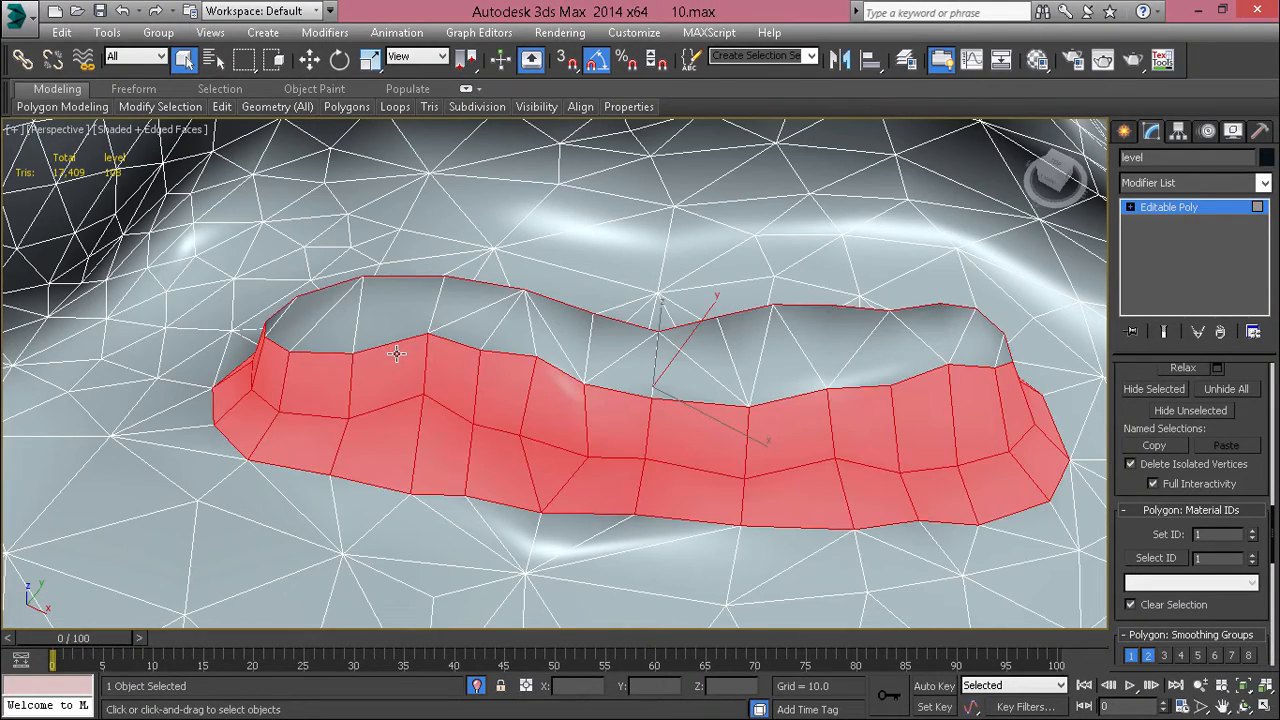
Step: Select the top polygons of the elongated rock from its rounded end to the narrow middle
{"action": "left_click", "coordinate": [313, 325]}
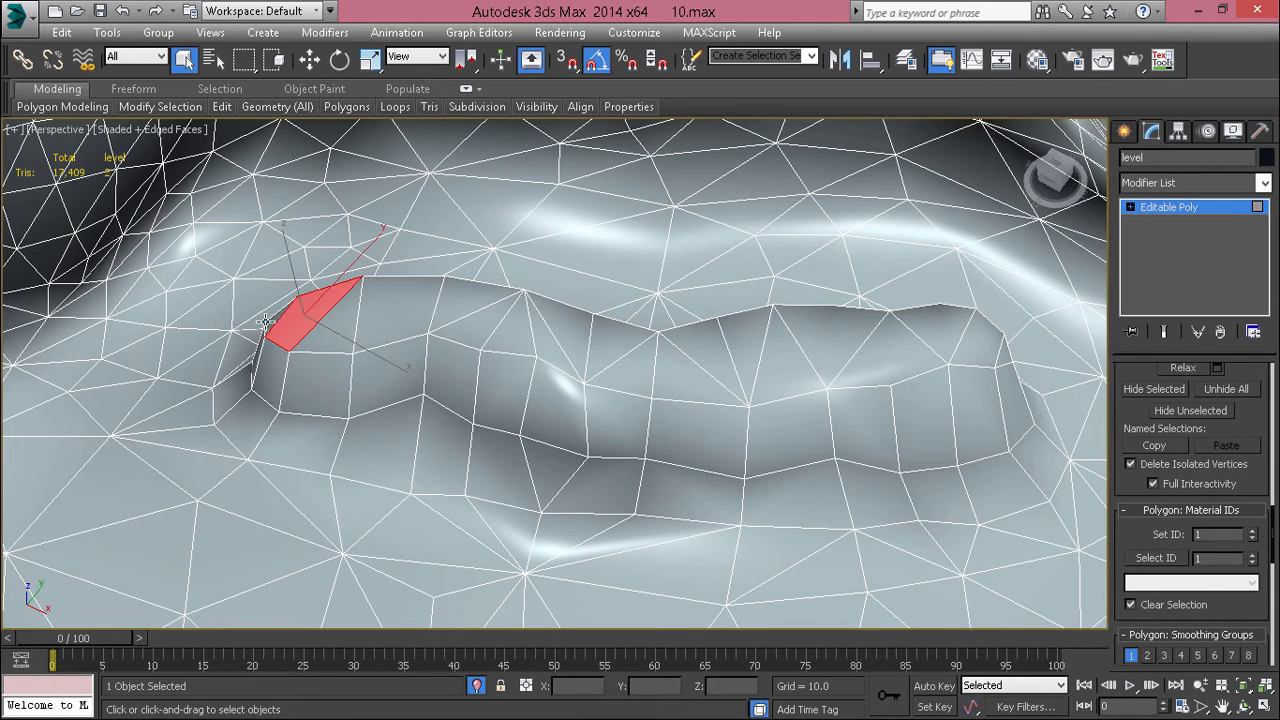
{"action": "left_click", "coordinate": [327, 331], "text": "ctrl"}
{"action": "left_click", "coordinate": [404, 318], "text": "ctrl"}
{"action": "left_click", "coordinate": [485, 305], "text": "ctrl"}
{"action": "left_click", "coordinate": [500, 326], "text": "ctrl"}
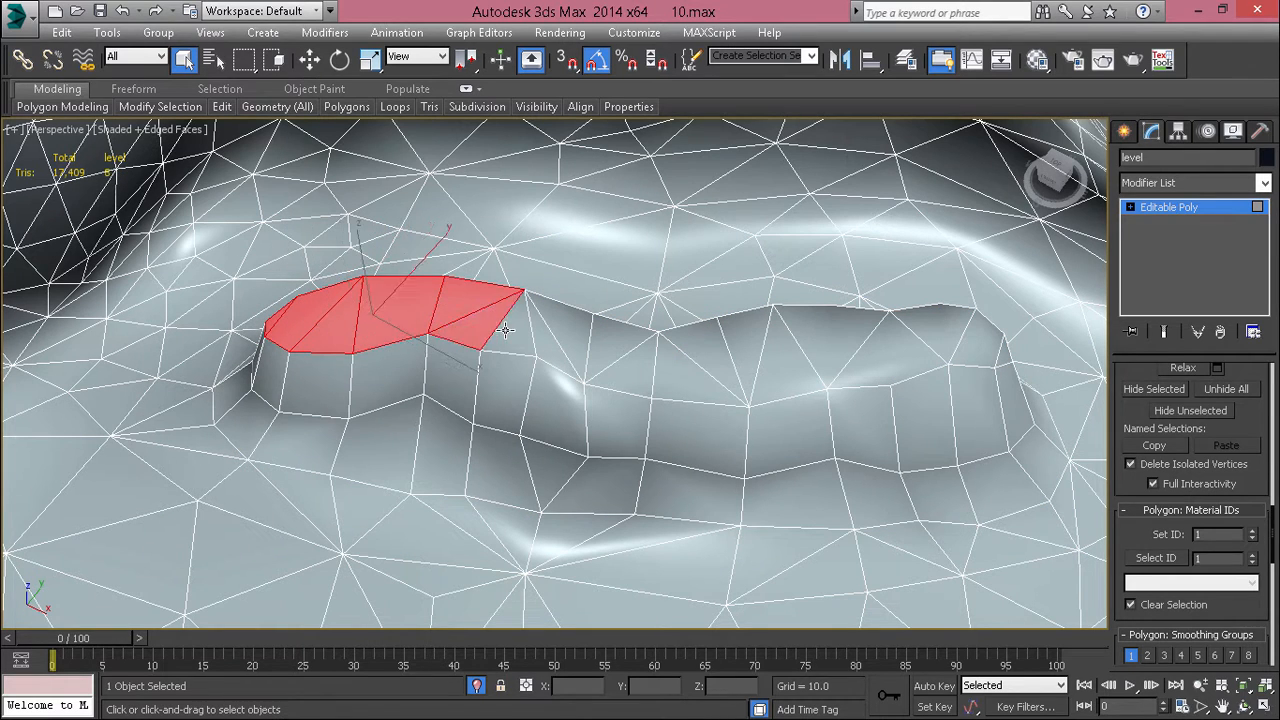
{"action": "left_click", "coordinate": [522, 333], "text": "ctrl"}
{"action": "left_click", "coordinate": [548, 338], "text": "ctrl"}
Step: Add the remaining top polygons of the elongated rock from its middle to the opposite end
{"action": "middle_click_drag", "start_coordinate": [581, 371], "coordinate": [570, 408], "text": "alt"}
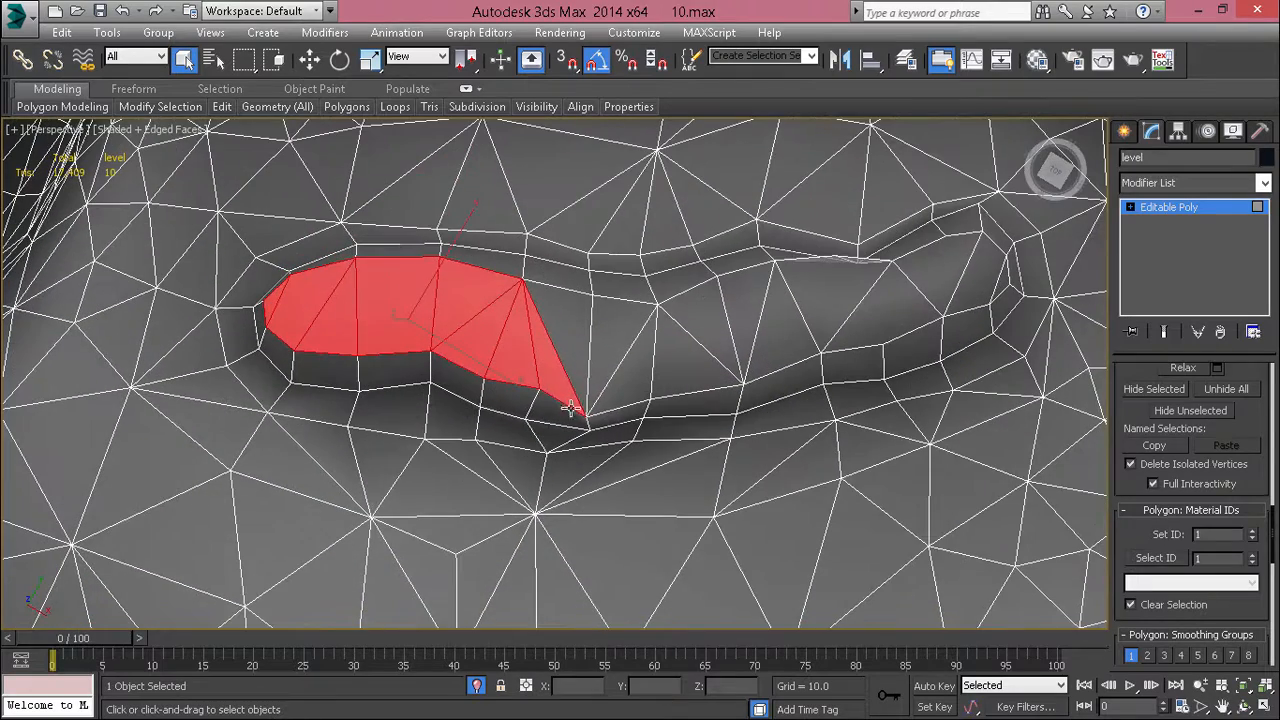
{"action": "left_click_drag", "start_coordinate": [827, 322], "coordinate": [834, 319], "text": "ctrl"}
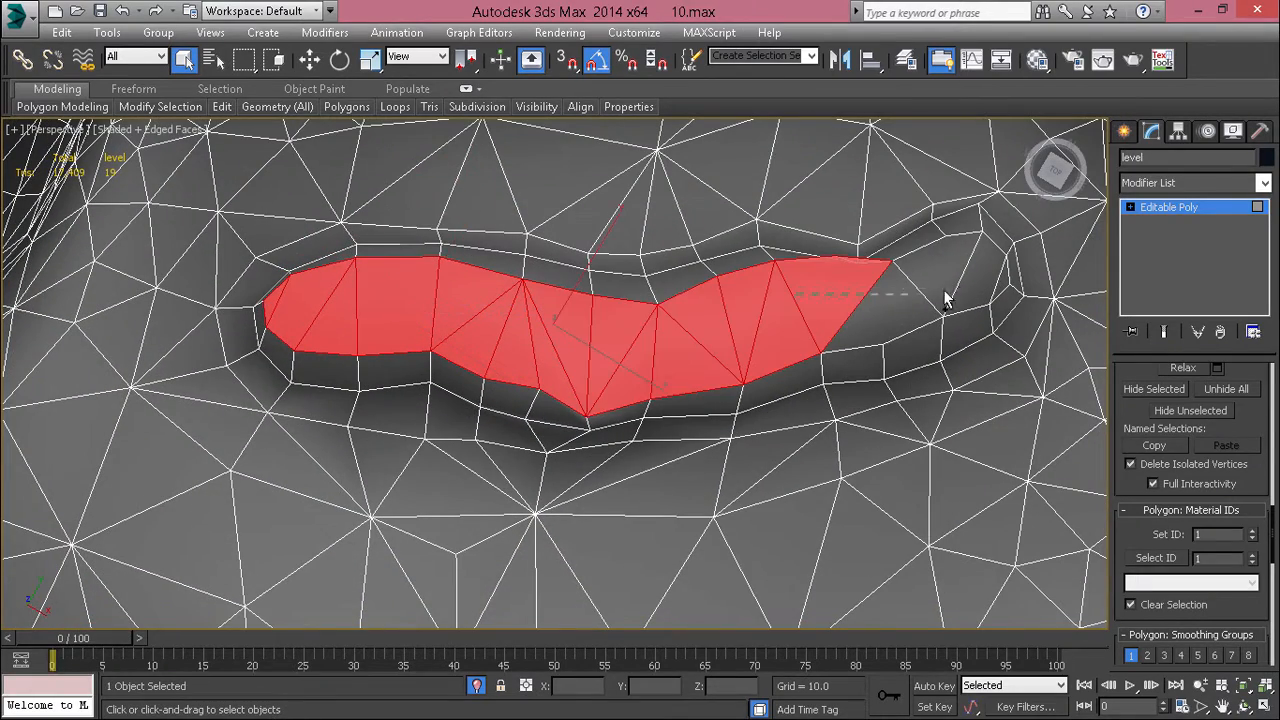
{"action": "left_click_drag", "start_coordinate": [958, 297], "coordinate": [960, 296], "text": "ctrl"}
{"action": "mouse_move", "coordinate": [1003, 283]}
{"action": "middle_mouse_down", "text": "alt"}
{"action": "mouse_move", "coordinate": [877, 400]}
{"action": "mouse_move", "coordinate": [877, 337]}
{"action": "middle_mouse_up", "text": "alt"}
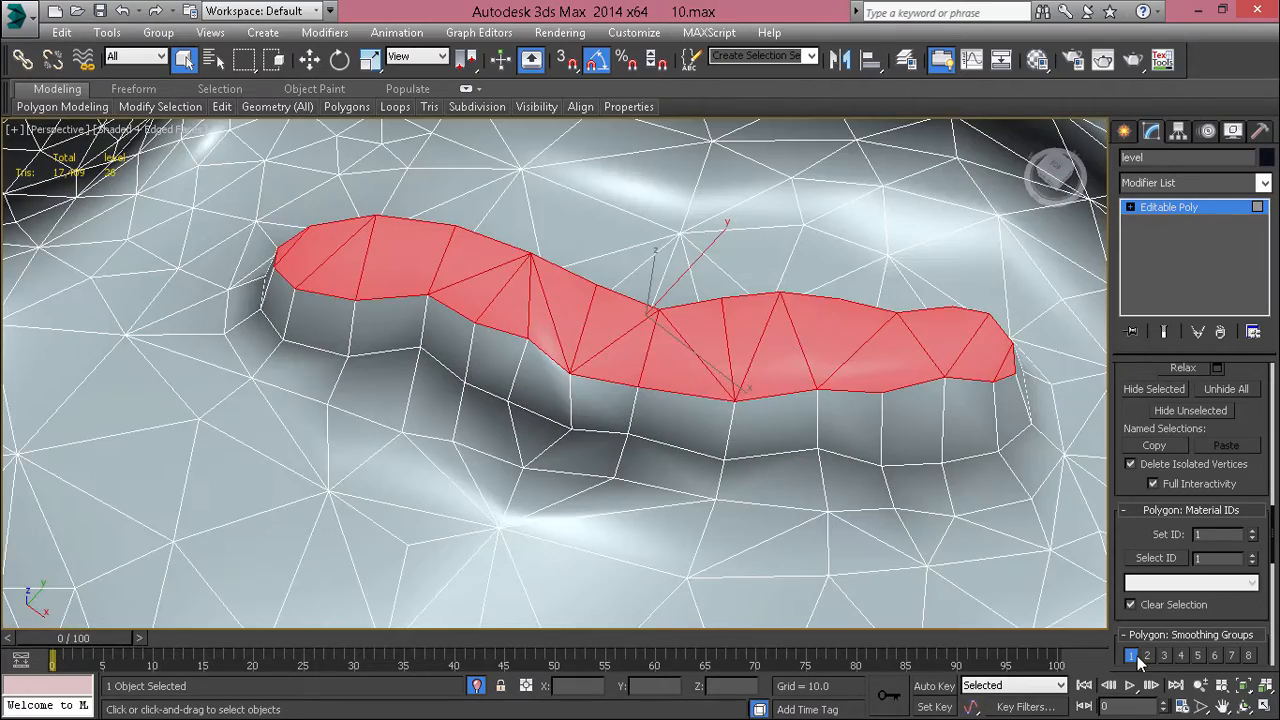
Step: Put the elongated rock's top polygons in smoothing group 2 only and check the shading without edges
{"action": "left_click", "coordinate": [1135, 656]}
{"action": "key", "text": "F4"}
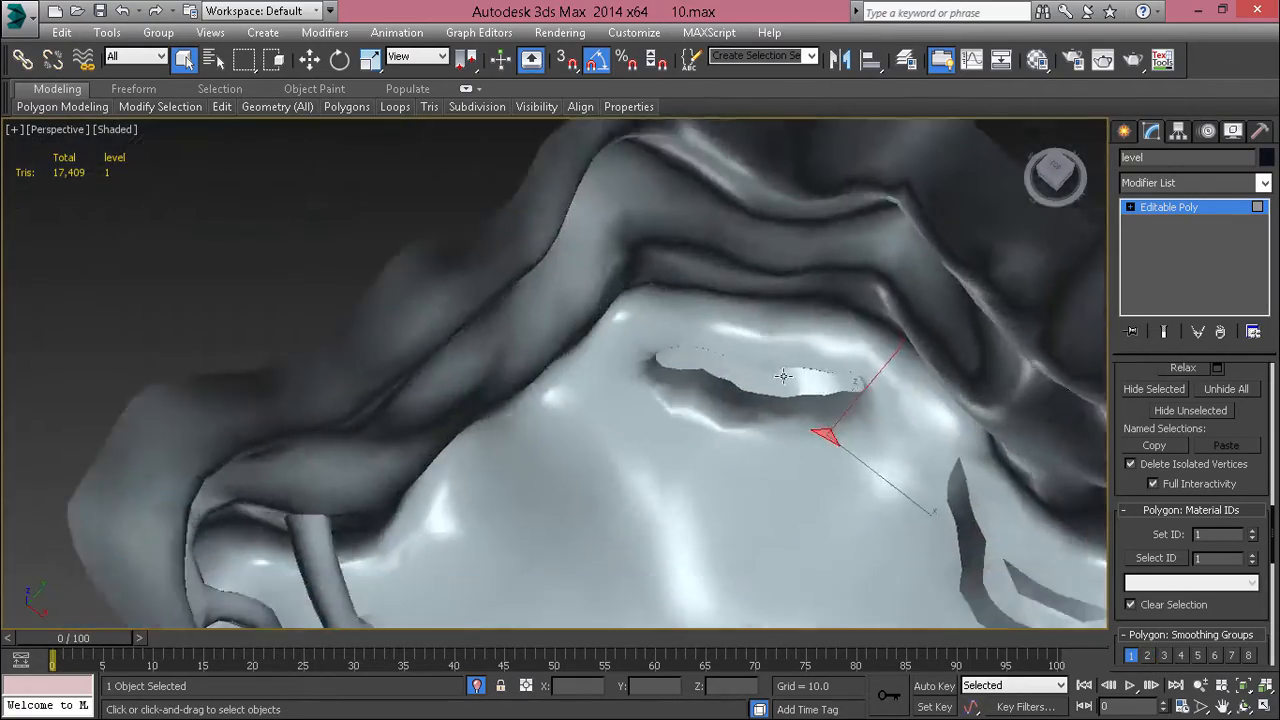
{"action": "mouse_move", "coordinate": [786, 372]}
{"action": "middle_mouse_down", "text": "alt"}
{"action": "mouse_move", "coordinate": [746, 297]}
{"action": "mouse_move", "coordinate": [707, 323]}
{"action": "middle_mouse_up", "text": "alt"}
{"action": "scroll", "coordinate": [733, 335], "scroll_direction": "up", "scroll_amount": 4}
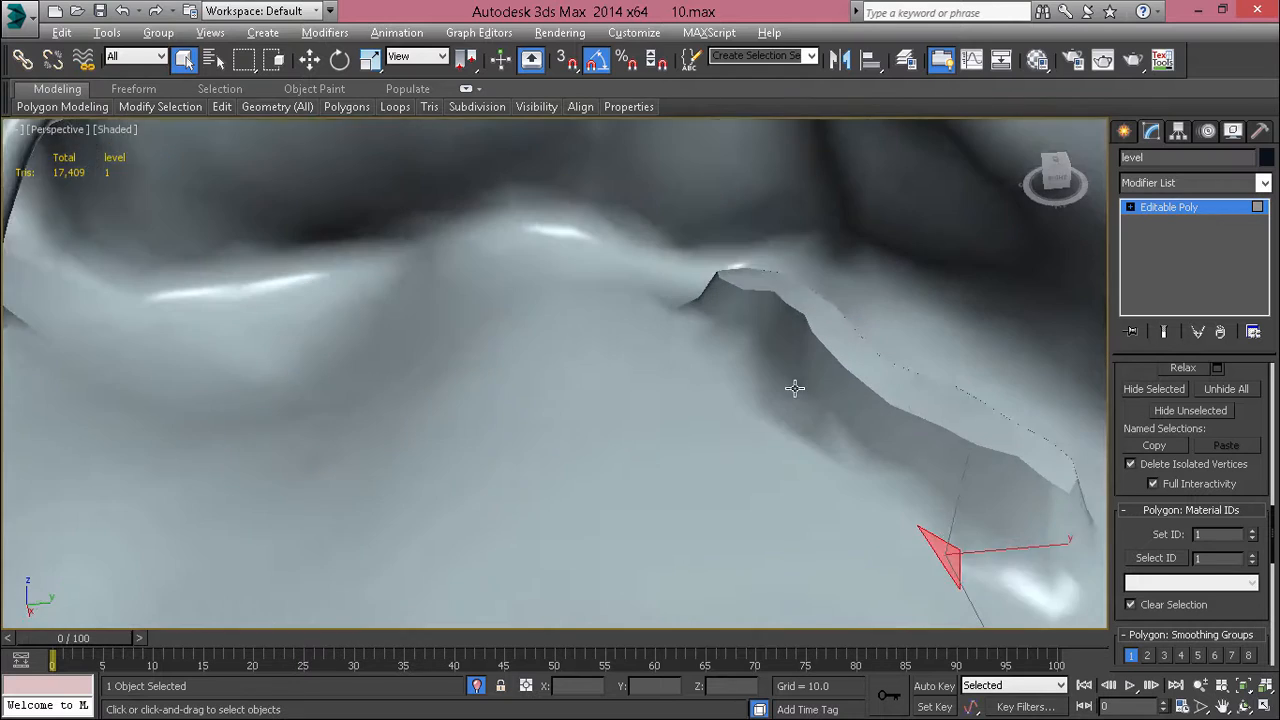
{"action": "middle_click_drag", "start_coordinate": [794, 389], "coordinate": [874, 386], "text": "alt"}
{"action": "scroll", "coordinate": [777, 537], "scroll_direction": "up", "scroll_amount": 4}
{"action": "scroll", "coordinate": [777, 537], "scroll_direction": "down", "scroll_amount": 4}
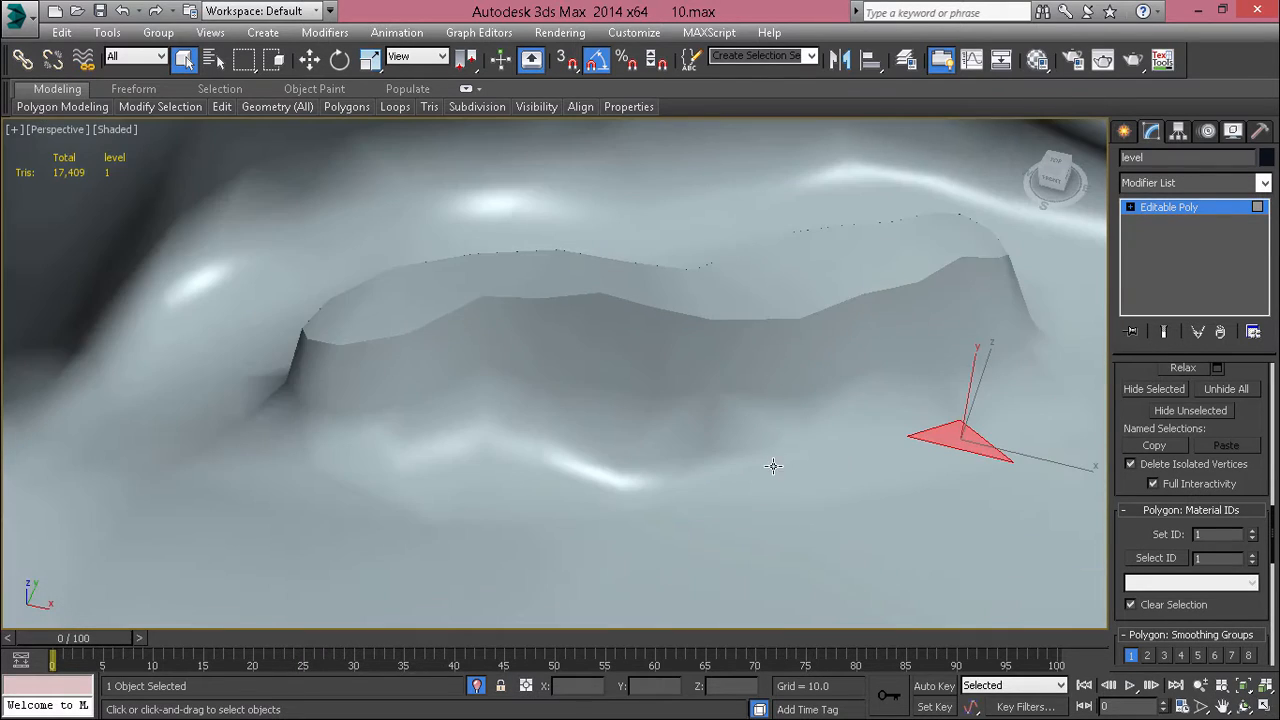
Step: Put the loop of wall polygons around the elongated rock in smoothing group 3 only and check the shading without edges
{"action": "key", "text": "F4"}
{"action": "left_click", "coordinate": [653, 356], "text": "shift"}
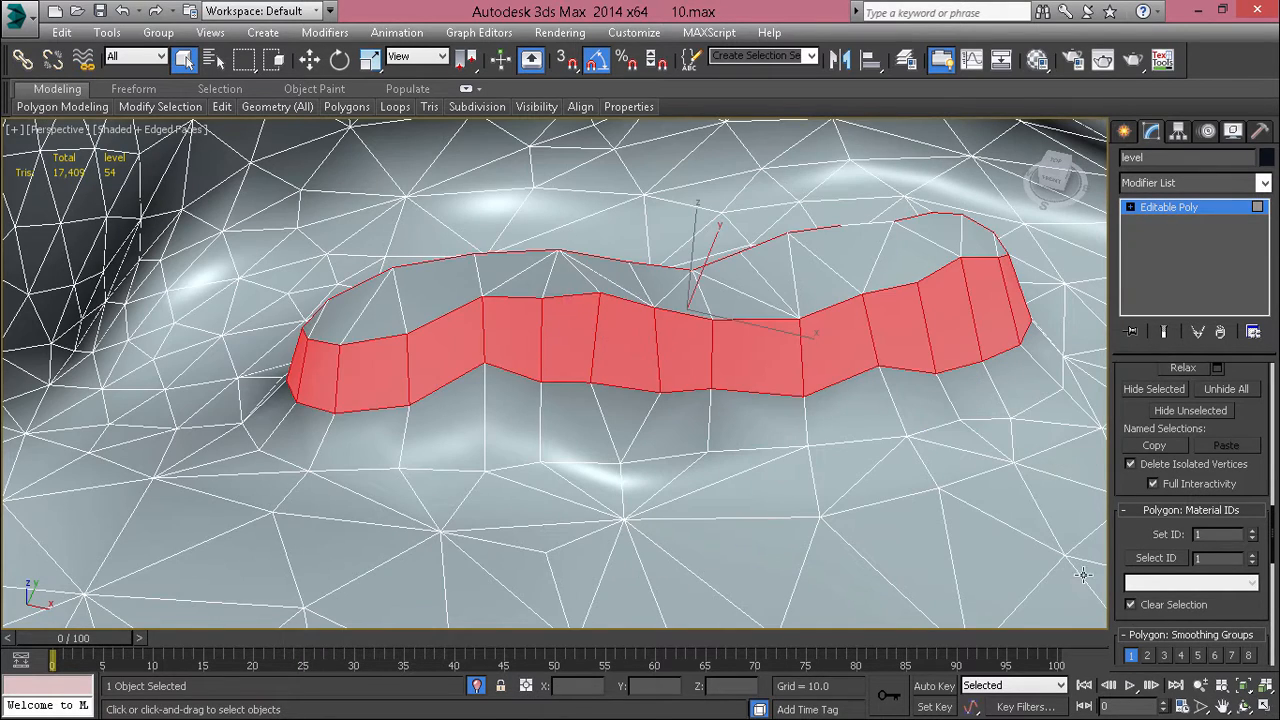
{"action": "left_click", "coordinate": [1131, 655]}
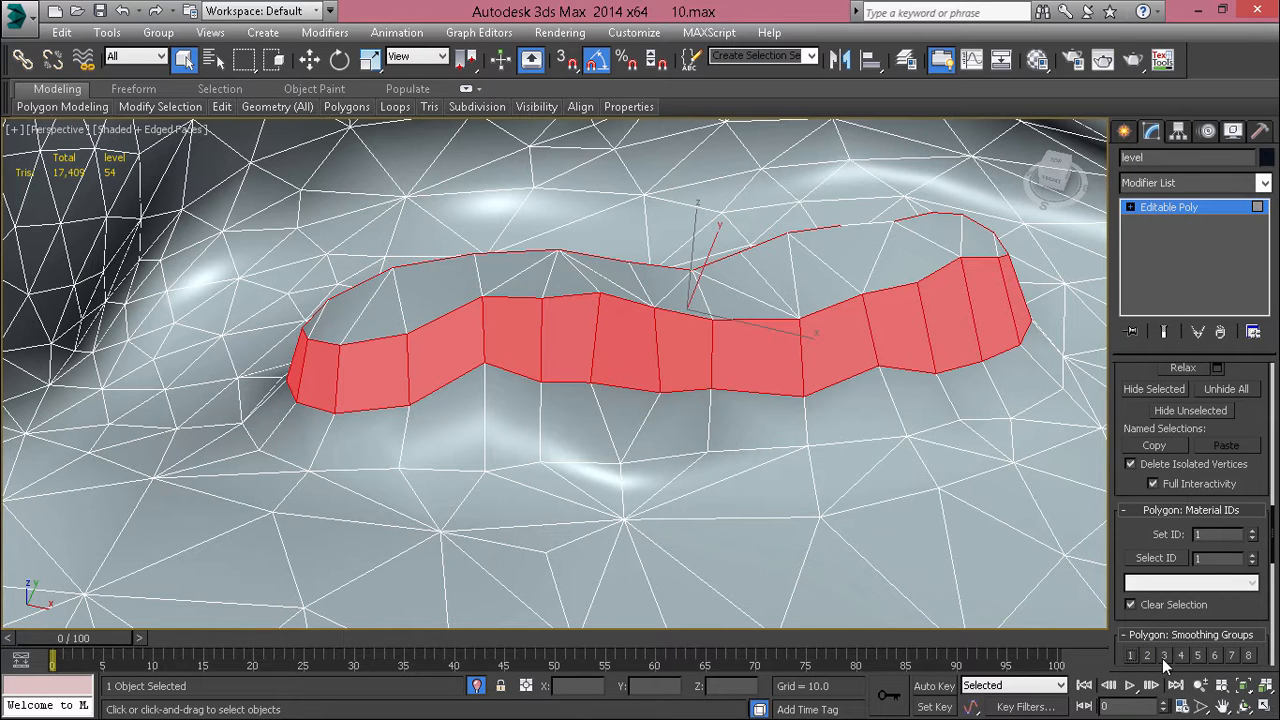
{"action": "left_click", "coordinate": [1164, 655]}
{"action": "left_click", "coordinate": [721, 458]}
{"action": "key", "text": "F4"}
Step: Examine the shading between the elongated rock's wall, top and surrounding ground from several angles
{"action": "scroll", "coordinate": [721, 458], "scroll_direction": "down", "scroll_amount": 3}
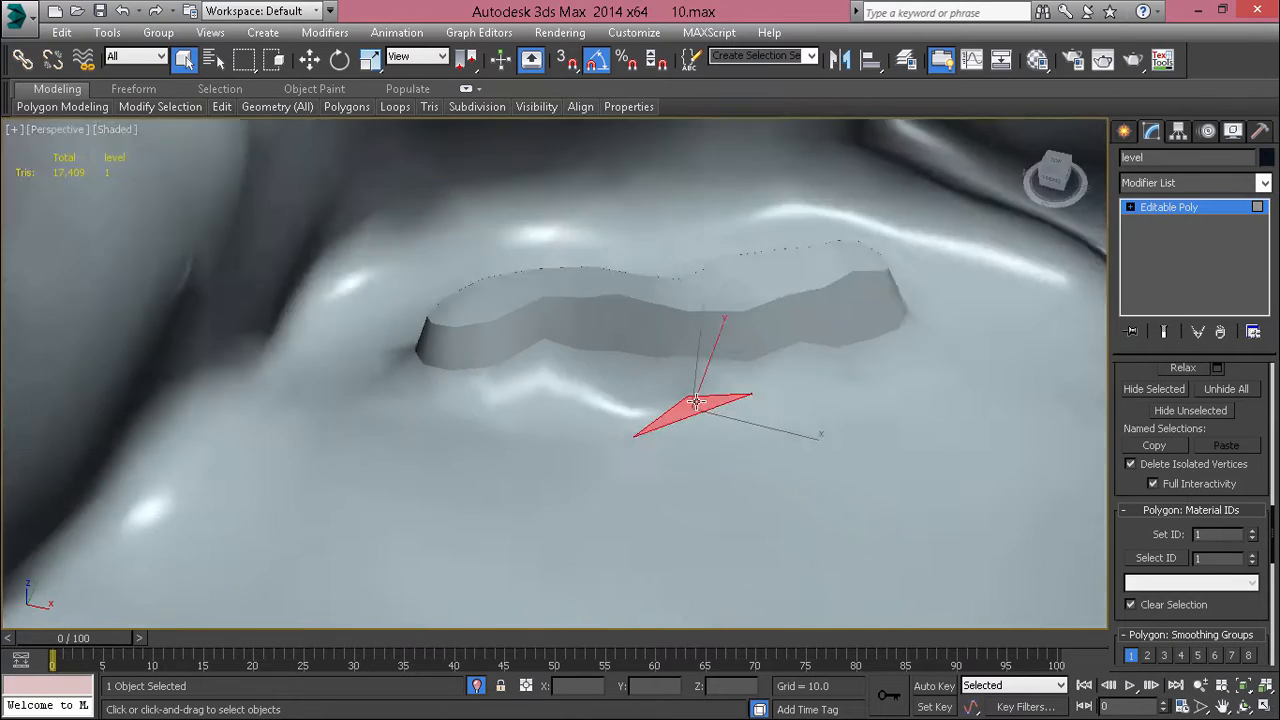
{"action": "middle_click_drag", "start_coordinate": [721, 458], "coordinate": [704, 374], "text": "alt"}
{"action": "scroll", "coordinate": [543, 365], "scroll_direction": "up", "scroll_amount": 3}
{"action": "middle_click_drag", "start_coordinate": [543, 365], "coordinate": [574, 414], "text": "alt"}
{"action": "scroll", "coordinate": [1091, 249], "scroll_direction": "up", "scroll_amount": 4}
{"action": "middle_click_drag", "start_coordinate": [1091, 249], "coordinate": [788, 306], "text": "alt"}
{"action": "scroll", "coordinate": [616, 394], "scroll_direction": "down", "scroll_amount": 6}
{"action": "middle_click_drag", "start_coordinate": [616, 394], "coordinate": [608, 290], "text": "alt"}
{"action": "middle_click_drag", "start_coordinate": [577, 425], "coordinate": [673, 362]}
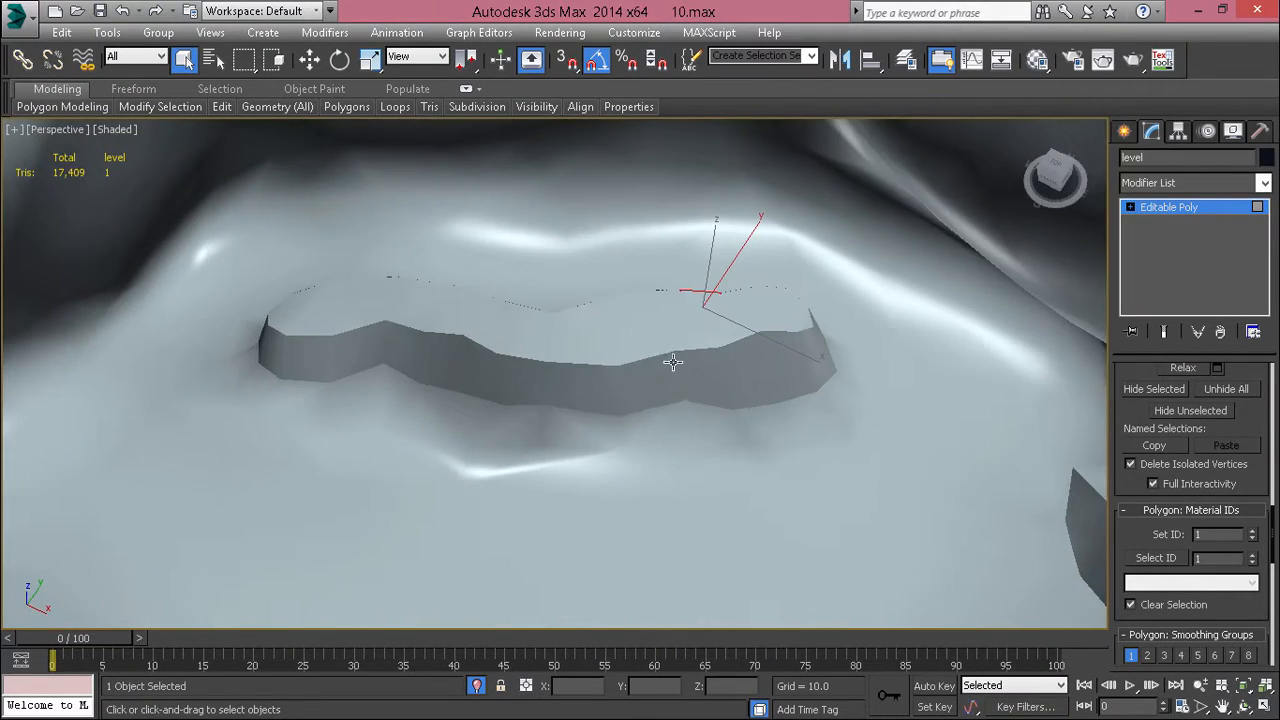
Step: Put the ring of ground polygons around the elongated rock's base in smoothing group 3 only and check the shading without edges
{"action": "key", "text": "F4"}
{"action": "left_click", "coordinate": [530, 427], "text": "shift"}
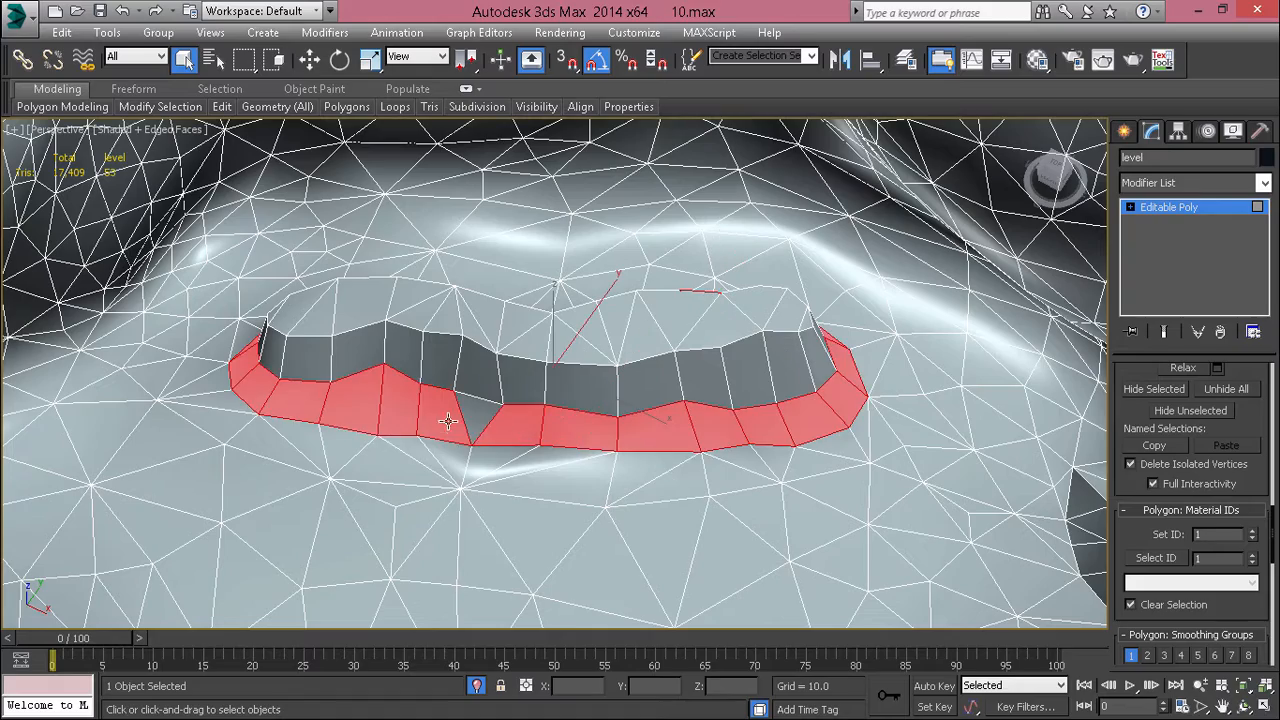
{"action": "middle_click_drag", "start_coordinate": [593, 307], "coordinate": [640, 310], "text": "alt"}
{"action": "left_click", "coordinate": [1132, 656]}
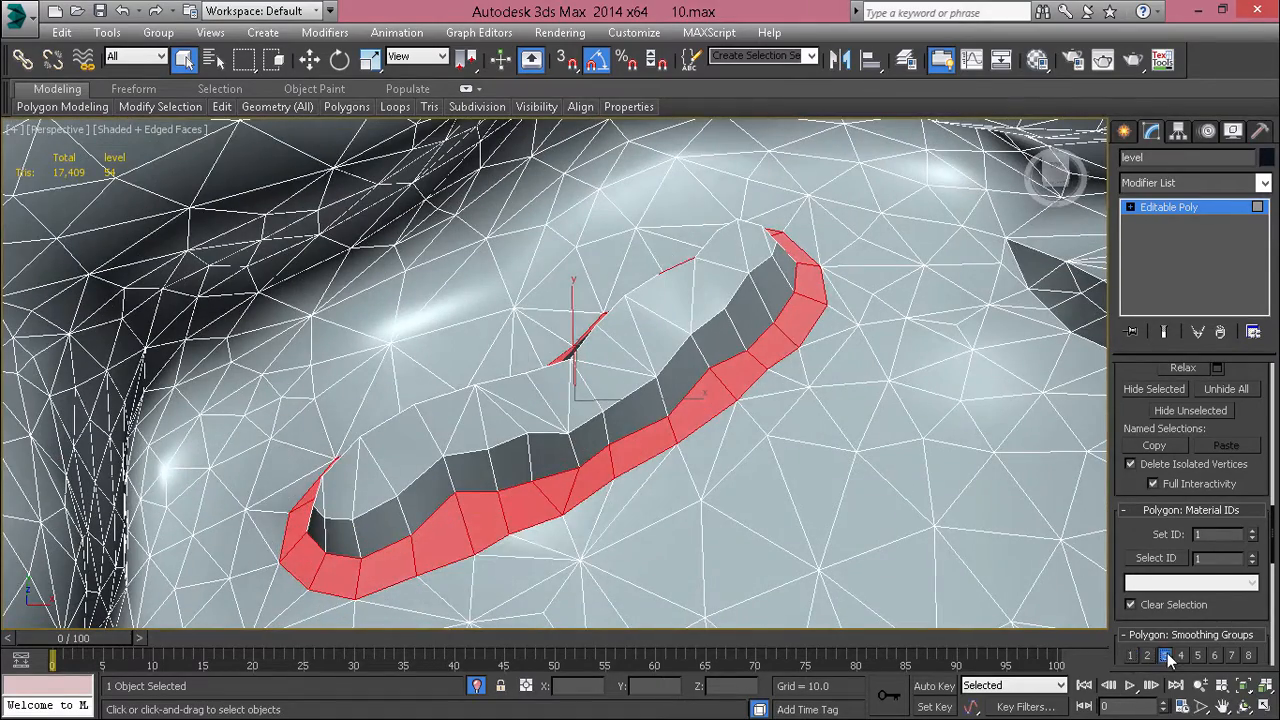
{"action": "left_click", "coordinate": [816, 538]}
{"action": "key", "text": "F4"}
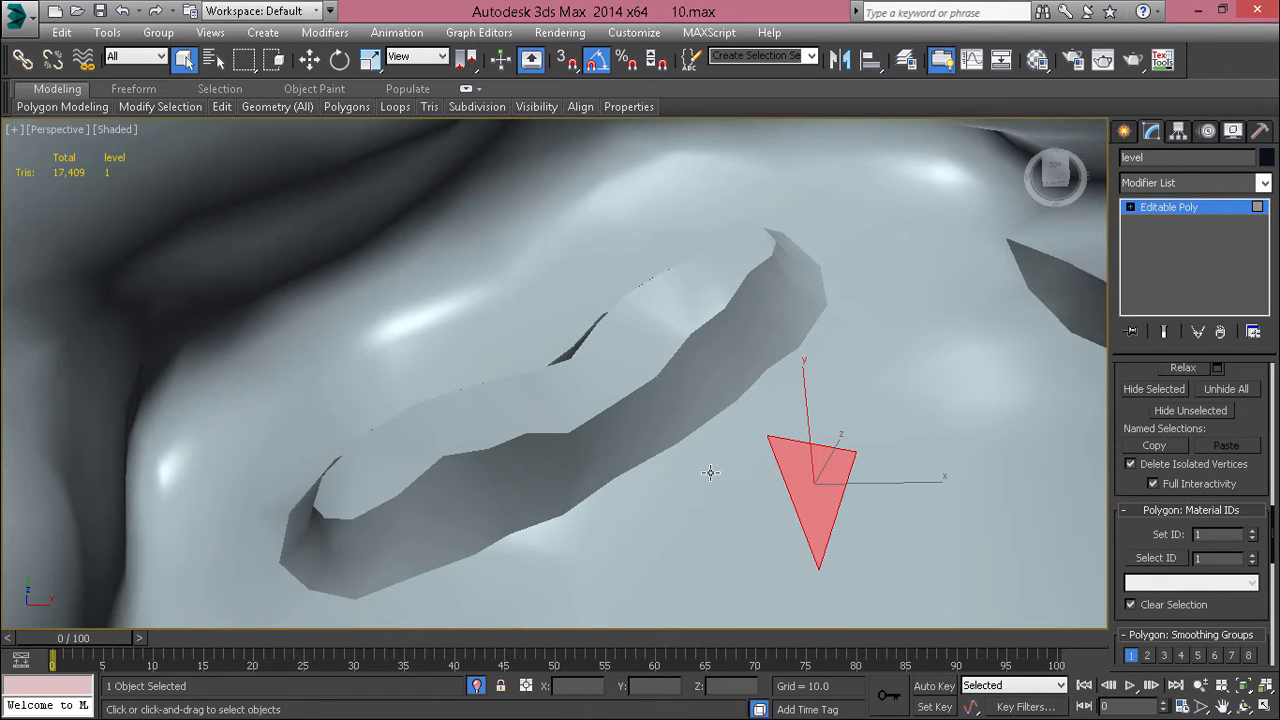
Step: Check the smoothing groups of individual polygons on the elongated rock and its surroundings, and review the shading across the whole level
{"action": "left_click", "coordinate": [680, 374]}
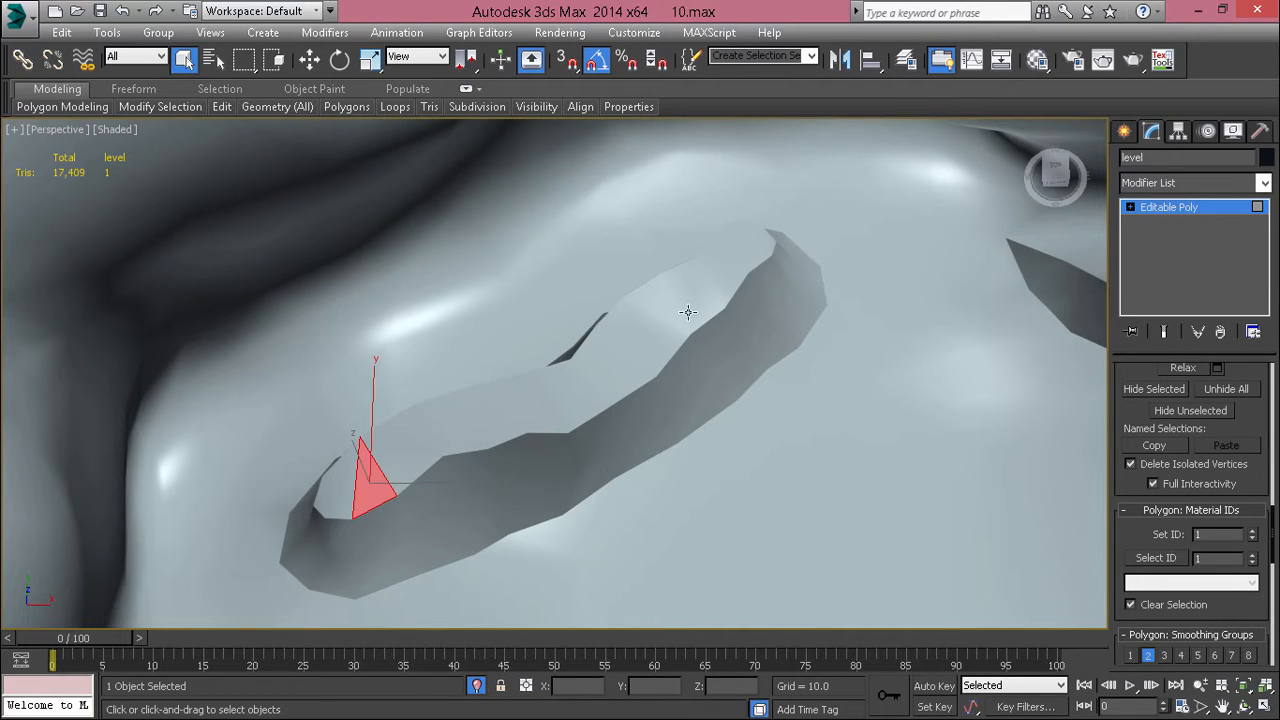
{"action": "left_click", "coordinate": [568, 402]}
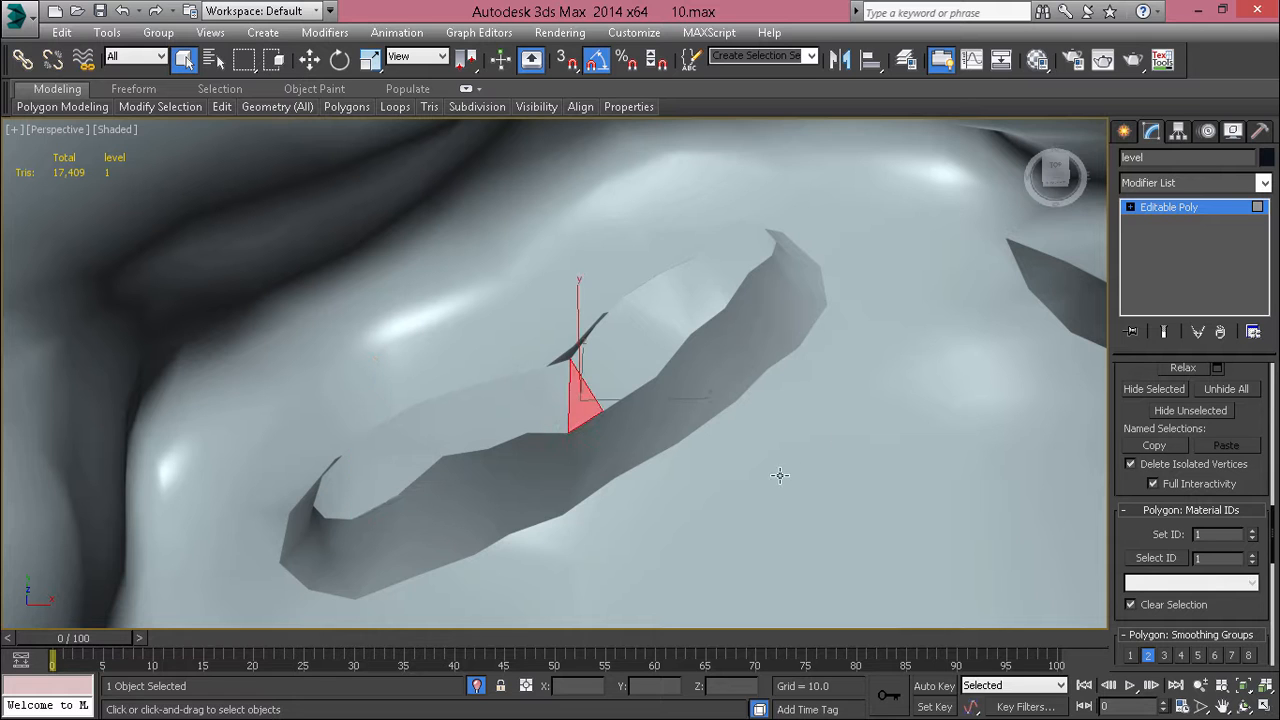
{"action": "left_click", "coordinate": [745, 450]}
{"action": "left_click", "coordinate": [585, 412]}
{"action": "scroll", "coordinate": [592, 416], "scroll_direction": "down", "scroll_amount": 4}
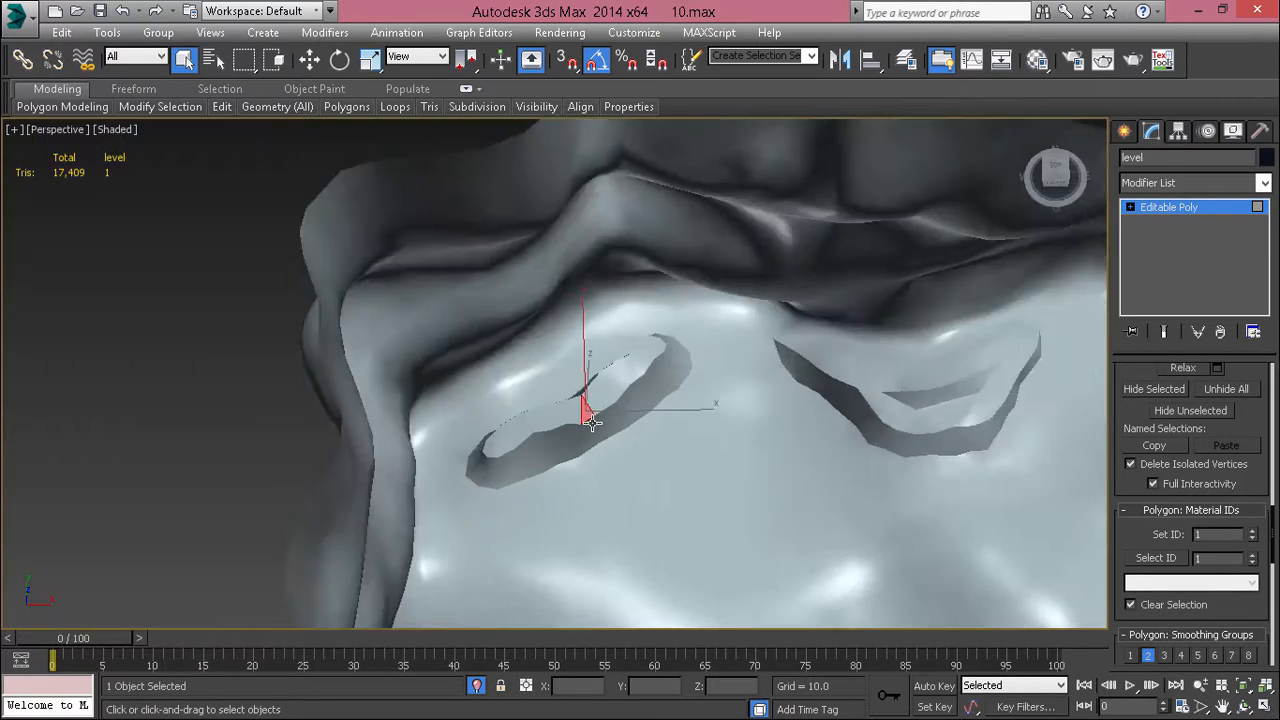
{"action": "scroll", "coordinate": [598, 417], "scroll_direction": "up", "scroll_amount": 4}
{"action": "scroll", "coordinate": [645, 398], "scroll_direction": "down", "scroll_amount": 4}
{"action": "middle_click_drag", "start_coordinate": [697, 393], "coordinate": [417, 387], "text": "alt"}
{"action": "scroll", "coordinate": [424, 427], "scroll_direction": "down", "scroll_amount": 3}
{"action": "scroll", "coordinate": [763, 303], "scroll_direction": "up", "scroll_amount": 5}
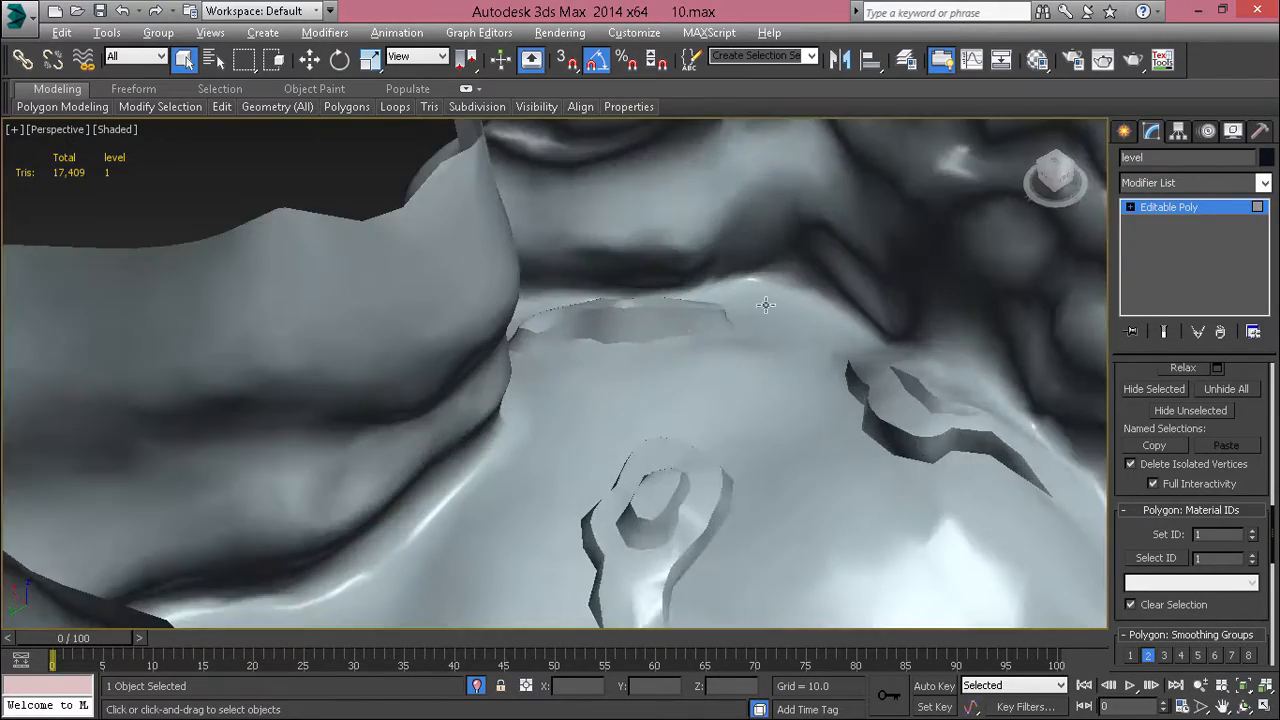
{"action": "middle_click_drag", "start_coordinate": [763, 303], "coordinate": [712, 440], "text": "alt"}
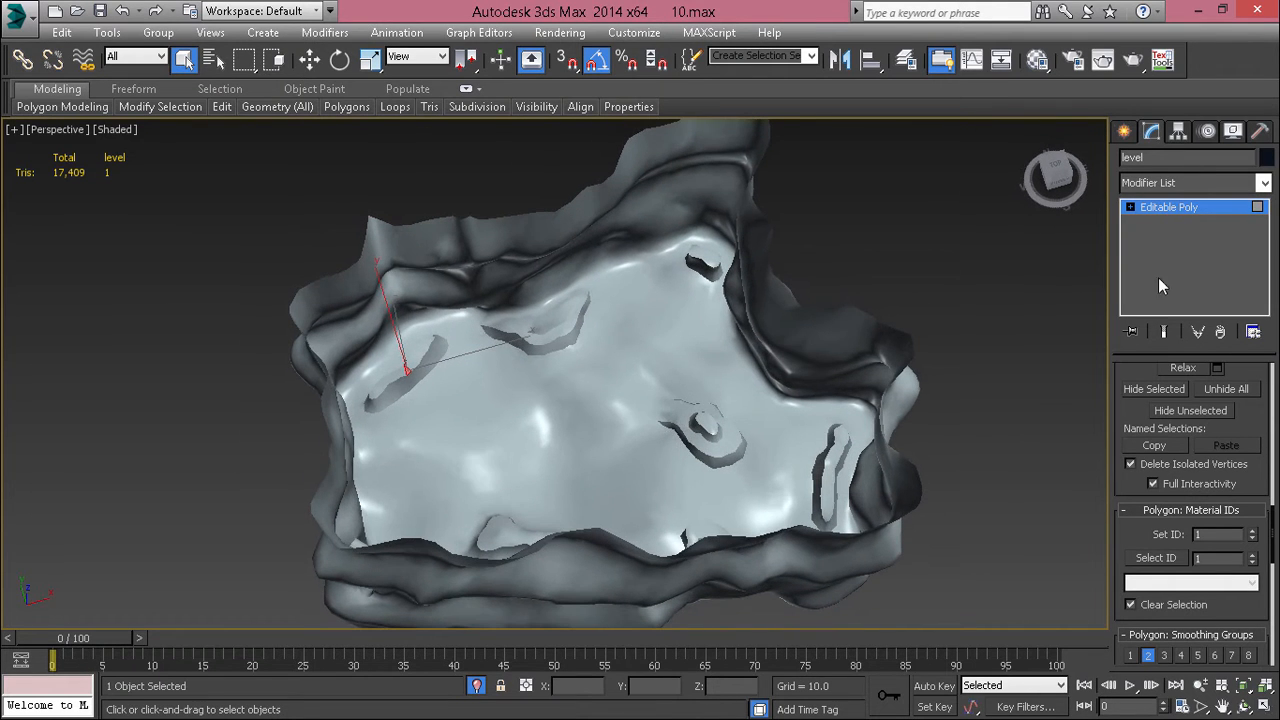
Step: Deselect the level, exit isolation to bring back the other objects, and display the edged faces
{"action": "left_click", "coordinate": [891, 385]}
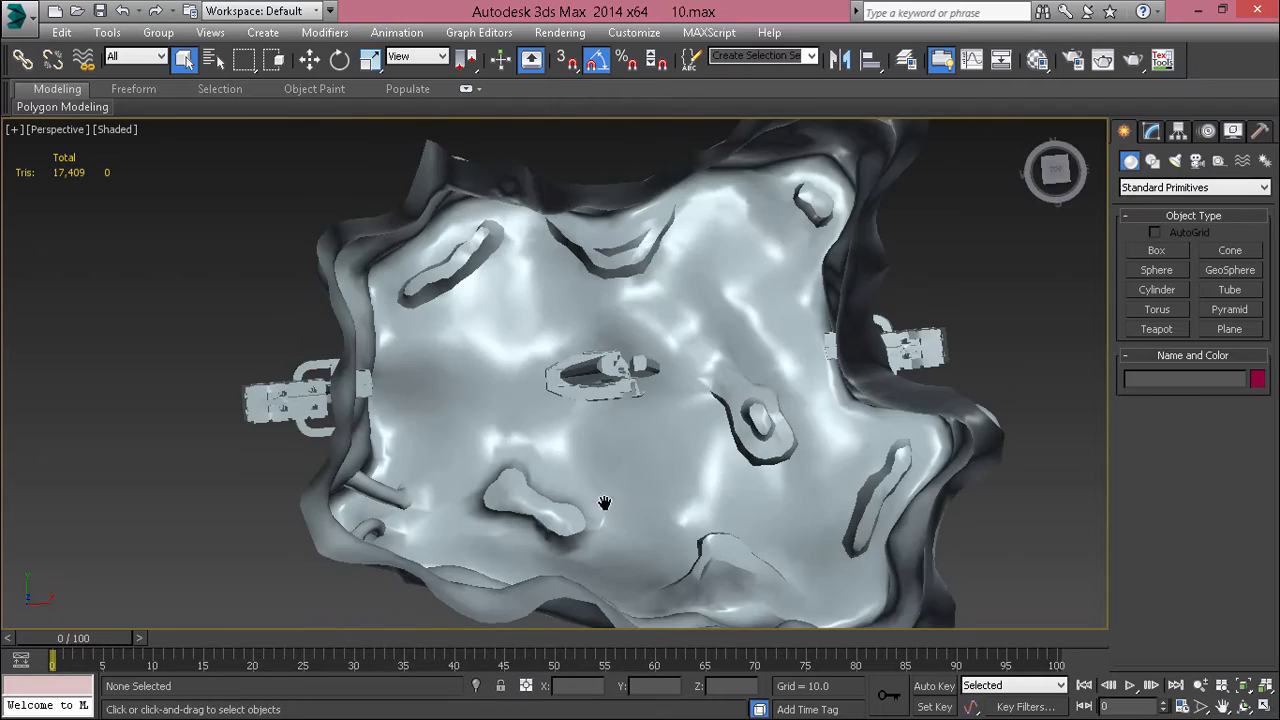
{"action": "middle_click_drag", "start_coordinate": [604, 503], "coordinate": [584, 375], "text": "alt"}
{"action": "key", "text": "F4"}
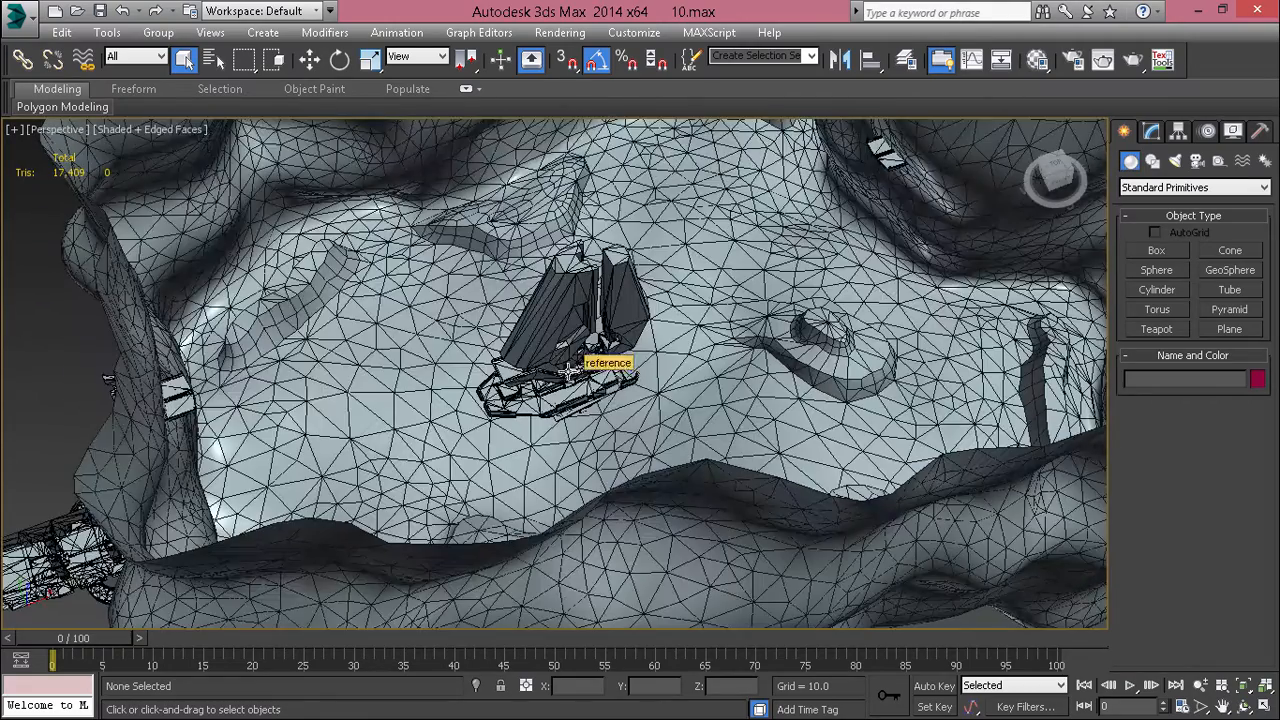
Step: Select the reference model standing on the canyon floor, view it without edges, and open its modifier settings
{"action": "scroll", "coordinate": [584, 375], "scroll_direction": "up", "scroll_amount": 5}
{"action": "middle_click_drag", "start_coordinate": [534, 280], "coordinate": [700, 329], "text": "alt"}
{"action": "left_click", "coordinate": [938, 275]}
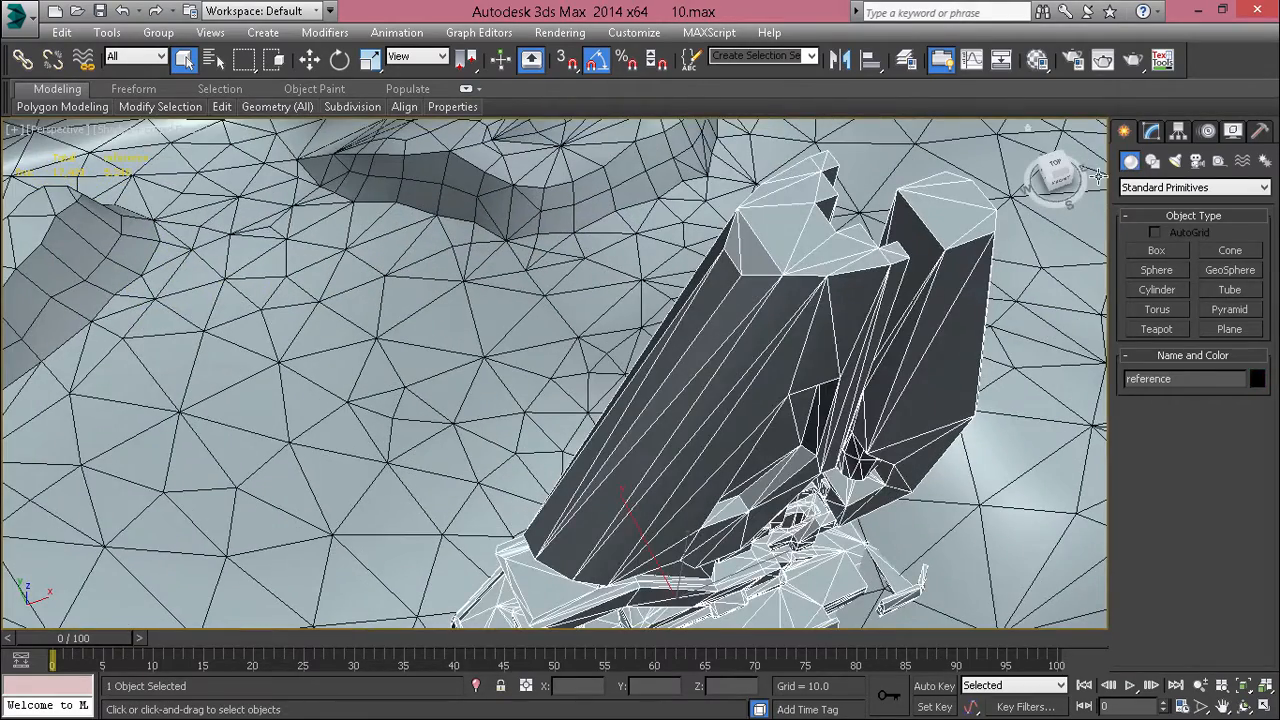
{"action": "key", "text": "F4"}
{"action": "left_click", "coordinate": [1153, 133]}
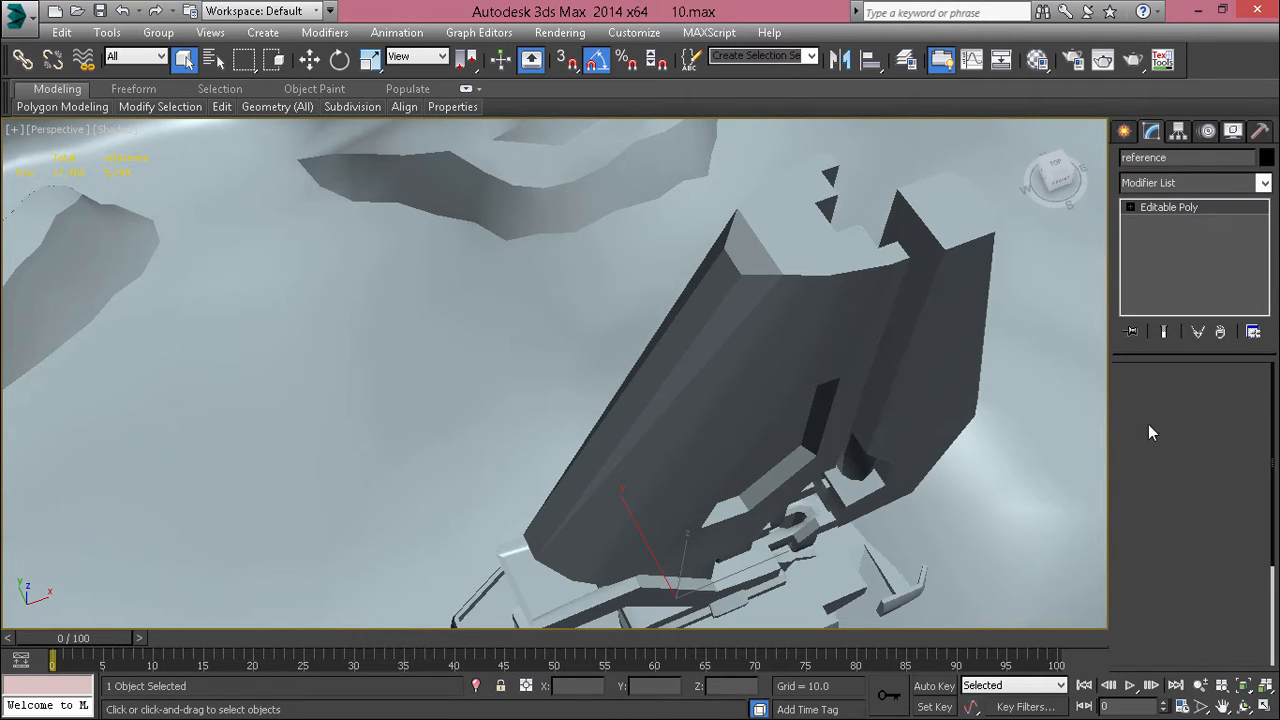
Step: Select the long, narrow polygons along the outer side of the reference model's tall slanted block
{"action": "key", "text": "4"}
{"action": "left_click", "coordinate": [753, 300]}
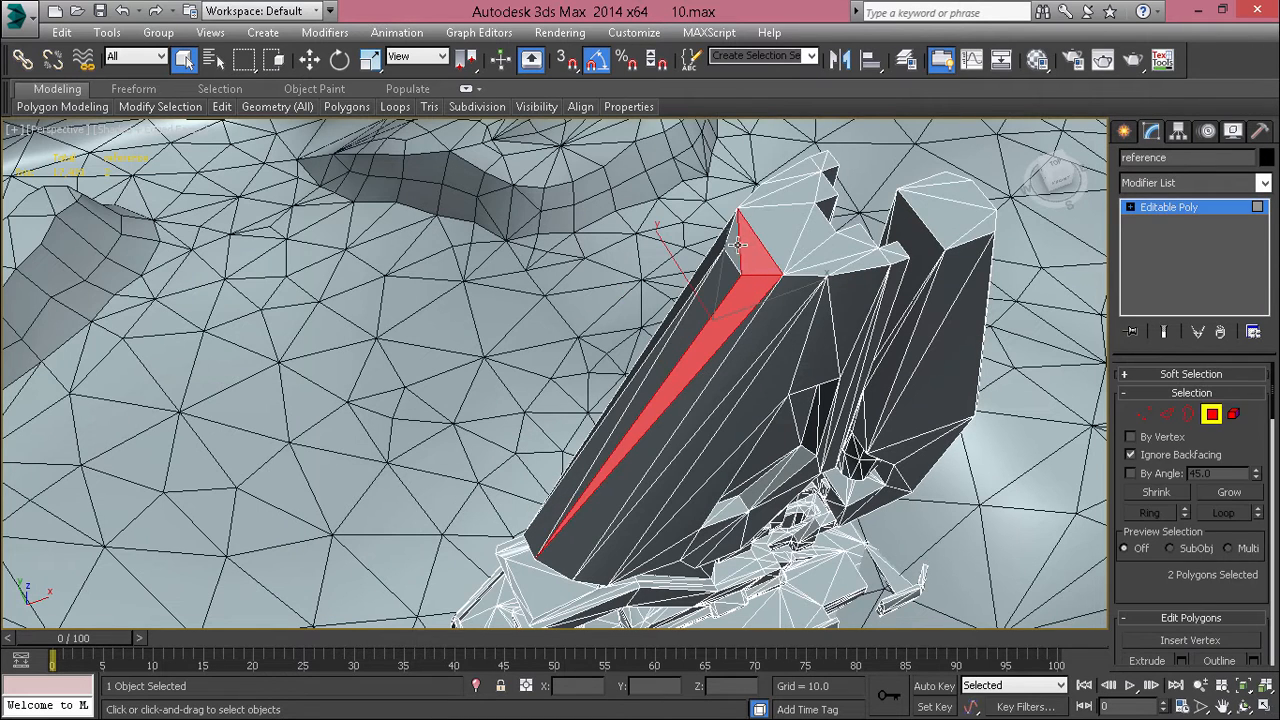
{"action": "left_click", "coordinate": [697, 304], "text": "ctrl"}
{"action": "left_click", "coordinate": [654, 361], "text": "ctrl"}
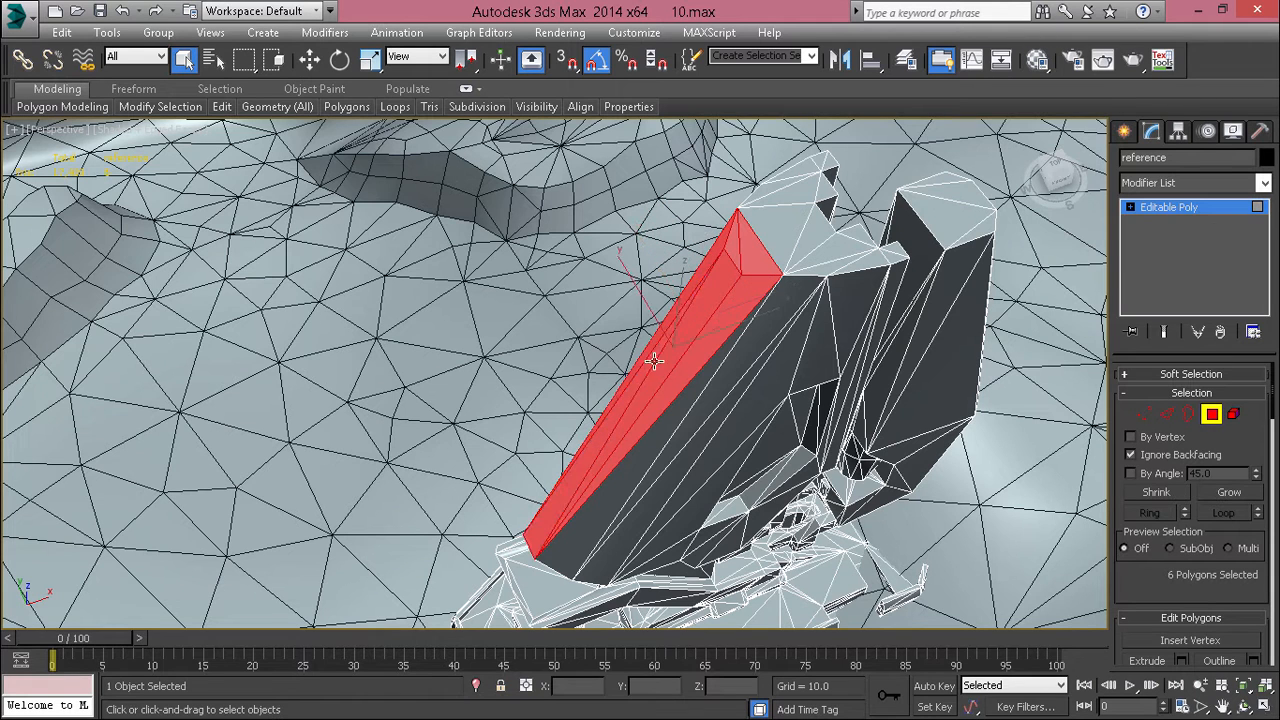
Step: Put the selected side polygons of the reference model in smoothing group 5 only and check the shading without edges
{"action": "scroll", "coordinate": [1151, 597], "scroll_direction": "down", "scroll_amount": 10}
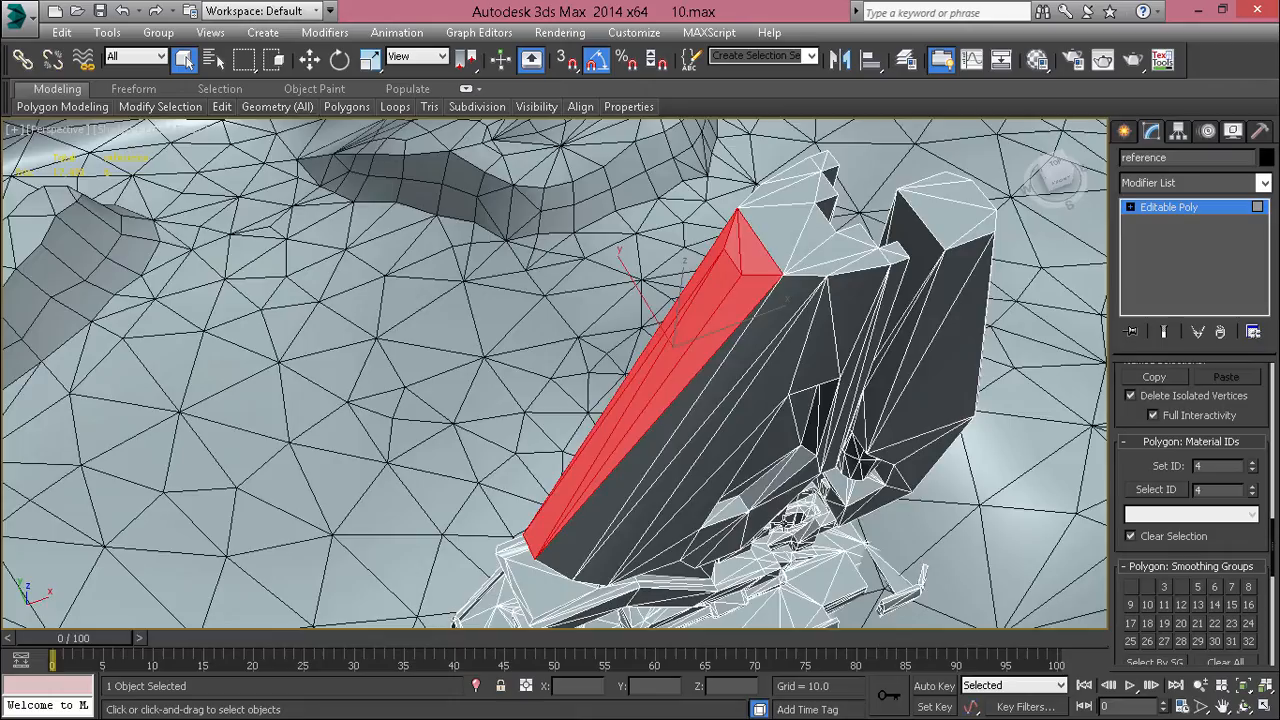
{"action": "middle_click_drag", "start_coordinate": [675, 524], "coordinate": [676, 486], "text": "alt"}
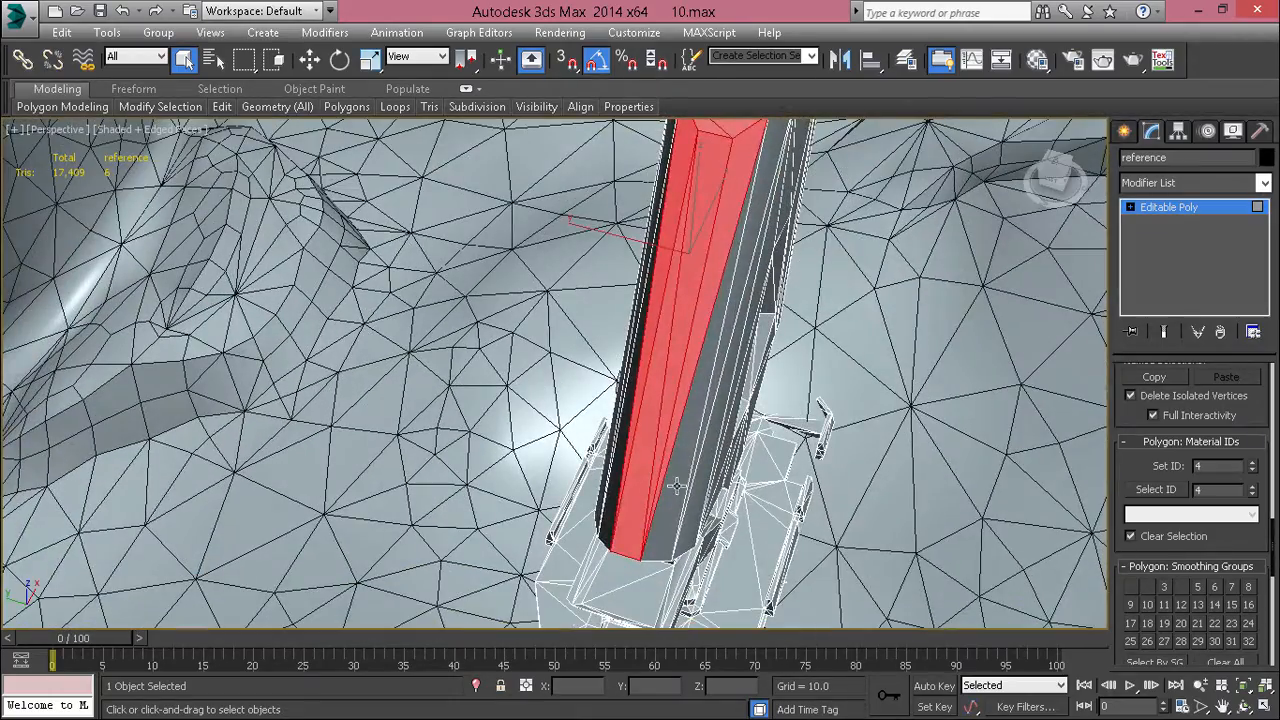
{"action": "left_click", "coordinate": [1196, 587]}
{"action": "key", "text": "F4"}
{"action": "left_click", "coordinate": [717, 446]}
{"action": "scroll", "coordinate": [760, 475], "scroll_direction": "down", "scroll_amount": 5}
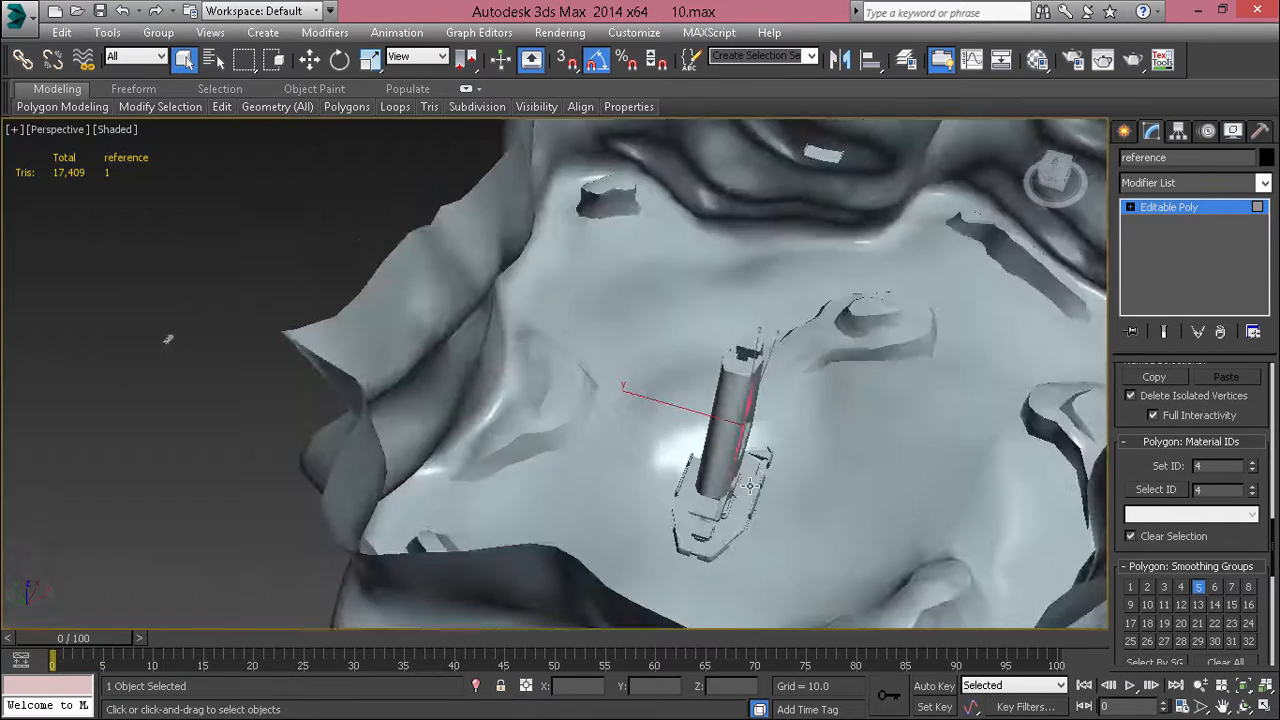
{"action": "middle_click_drag", "start_coordinate": [760, 475], "coordinate": [796, 469], "text": "alt"}
{"action": "scroll", "coordinate": [697, 454], "scroll_direction": "down", "scroll_amount": 3}
{"action": "scroll", "coordinate": [768, 464], "scroll_direction": "up", "scroll_amount": 4}
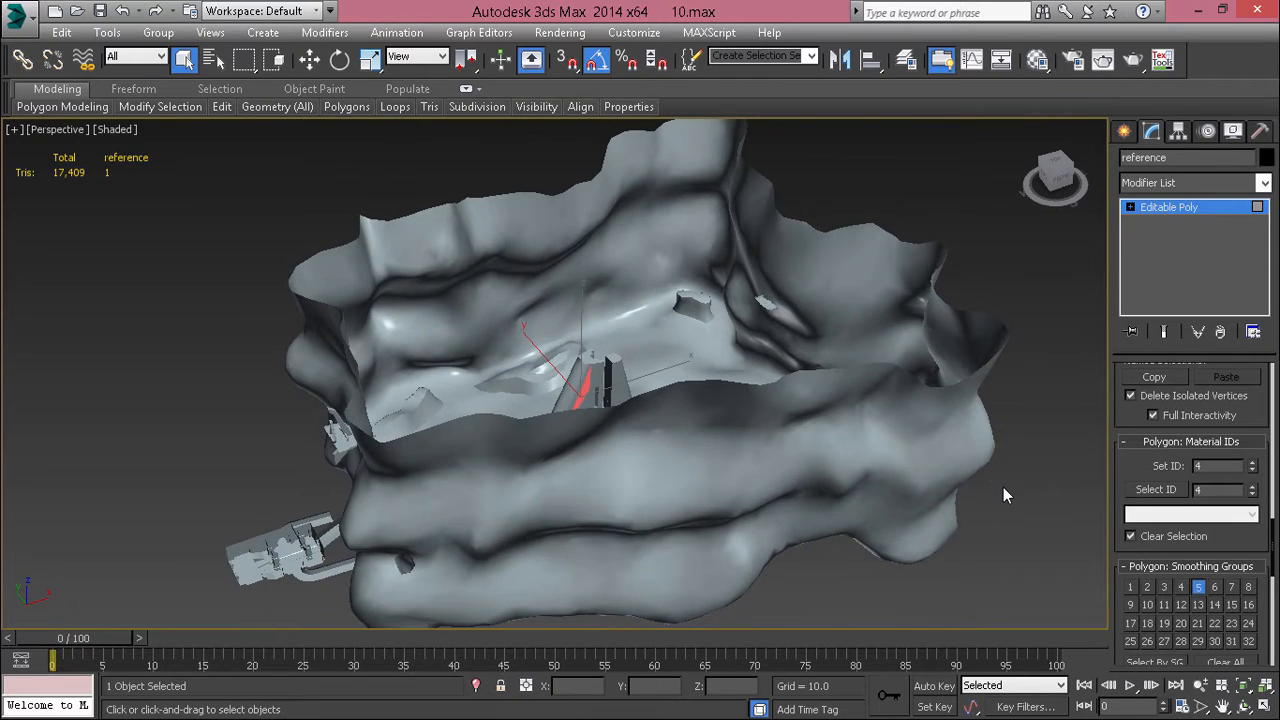